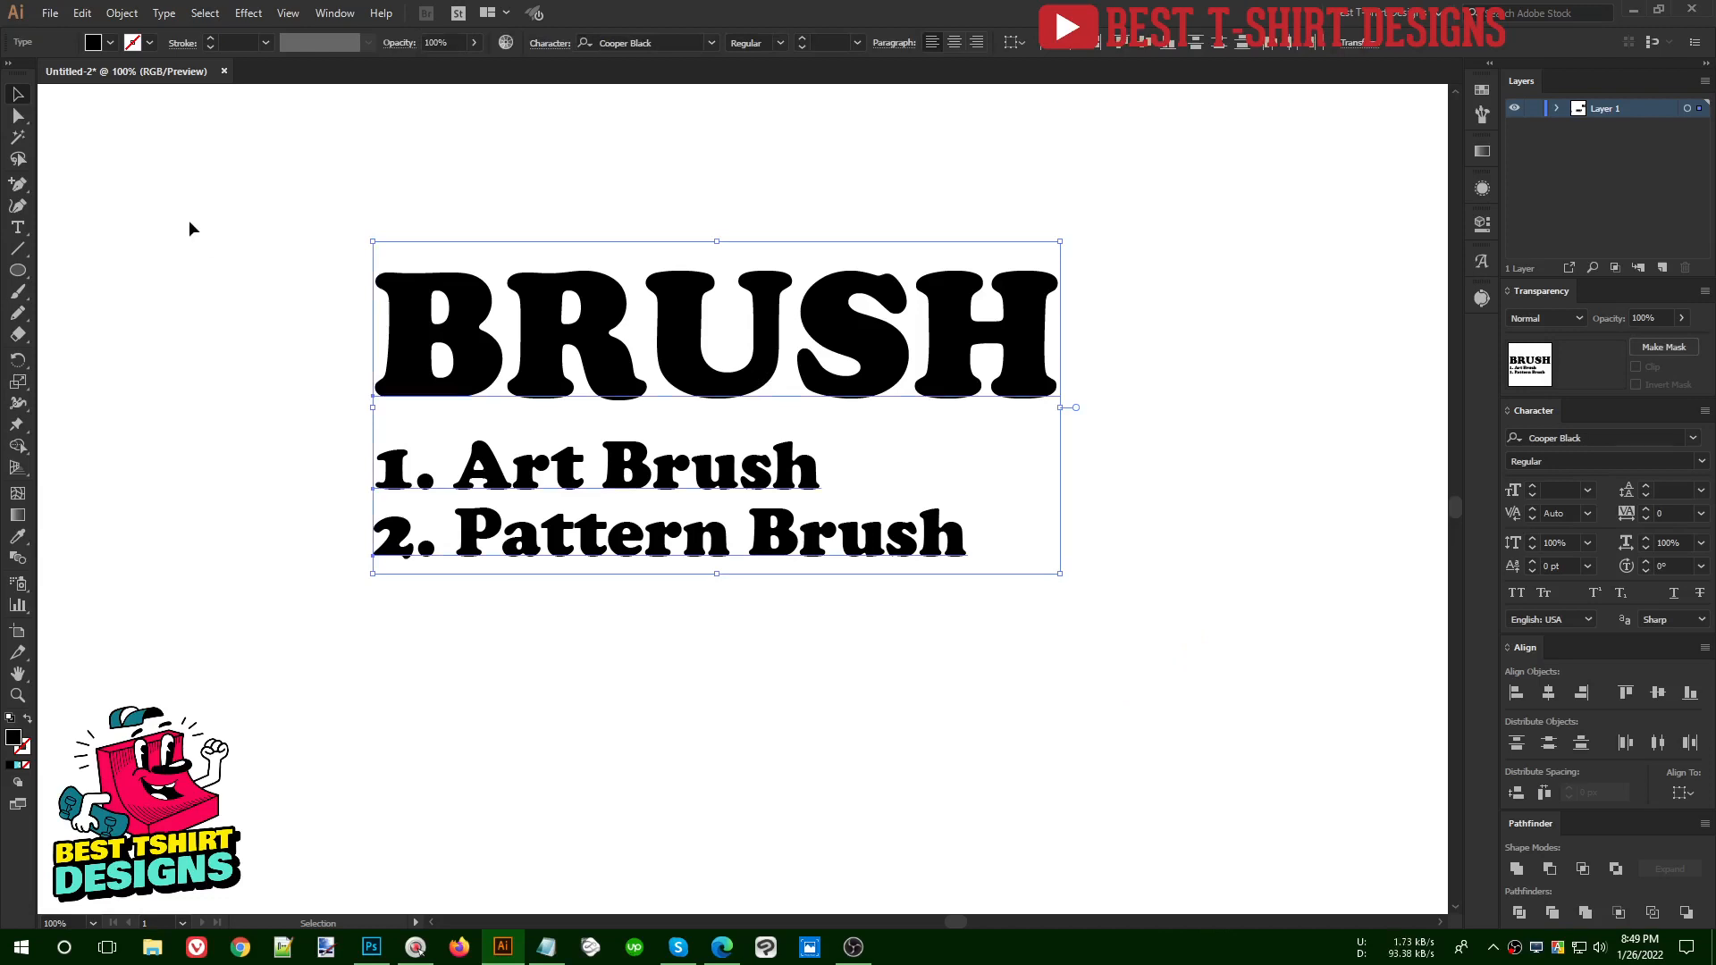
left_click(190, 229)
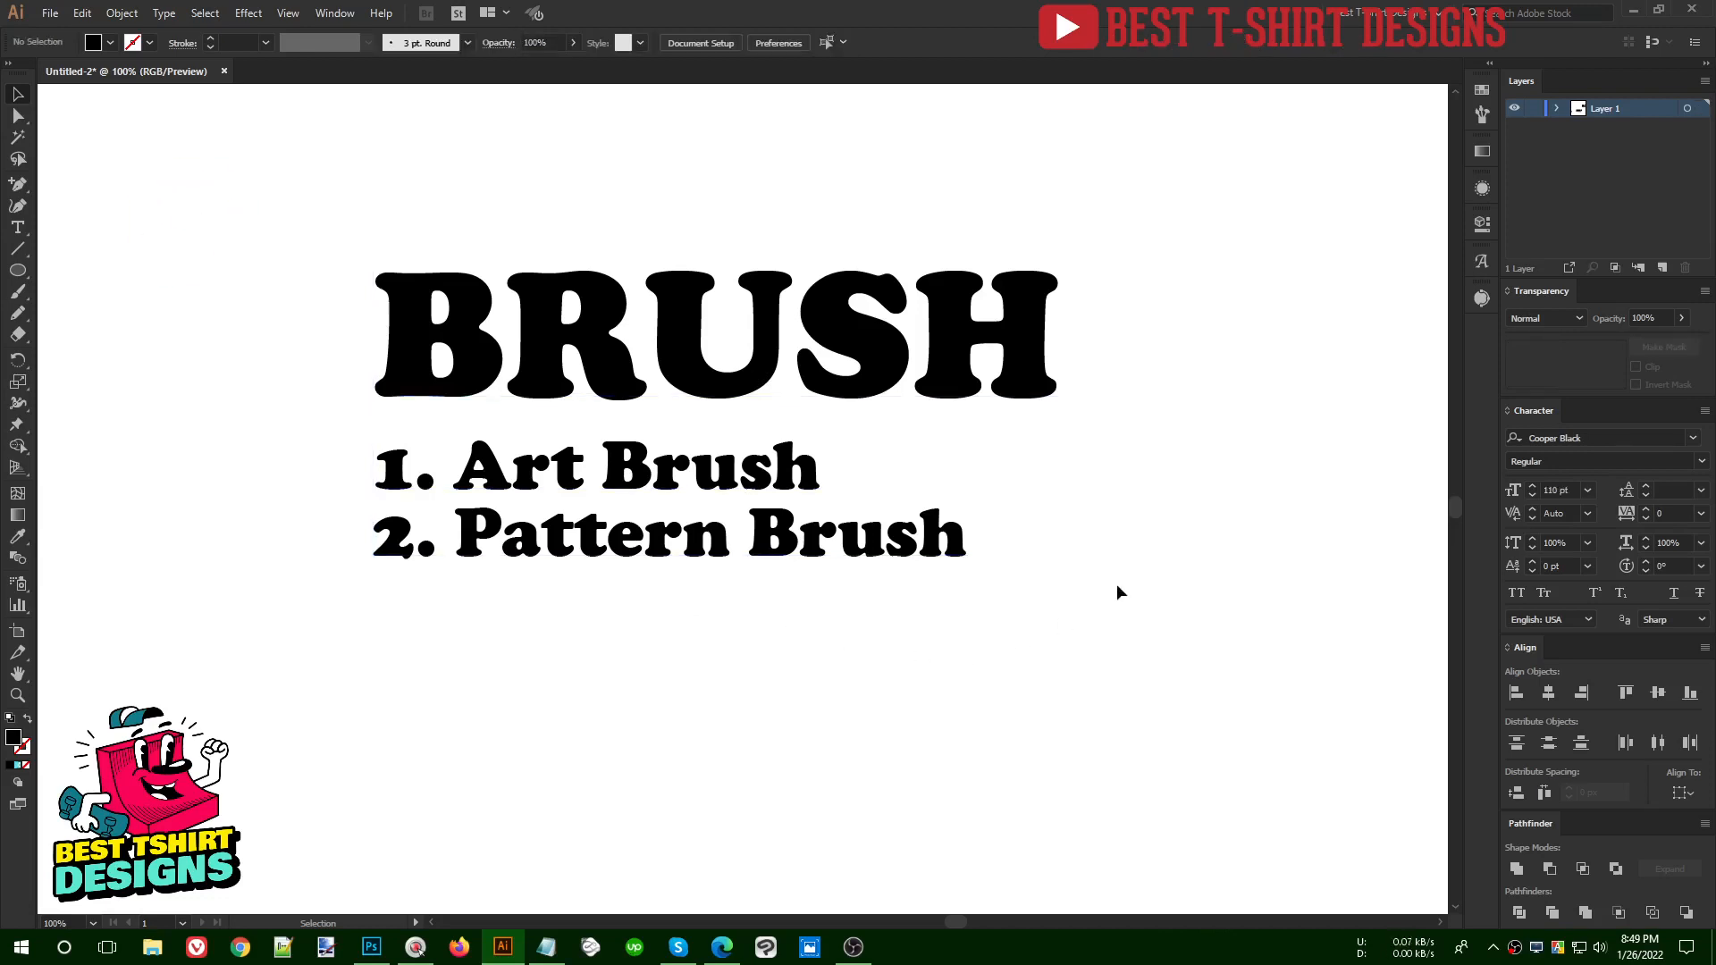
left_click_drag(1135, 661, 236, 449)
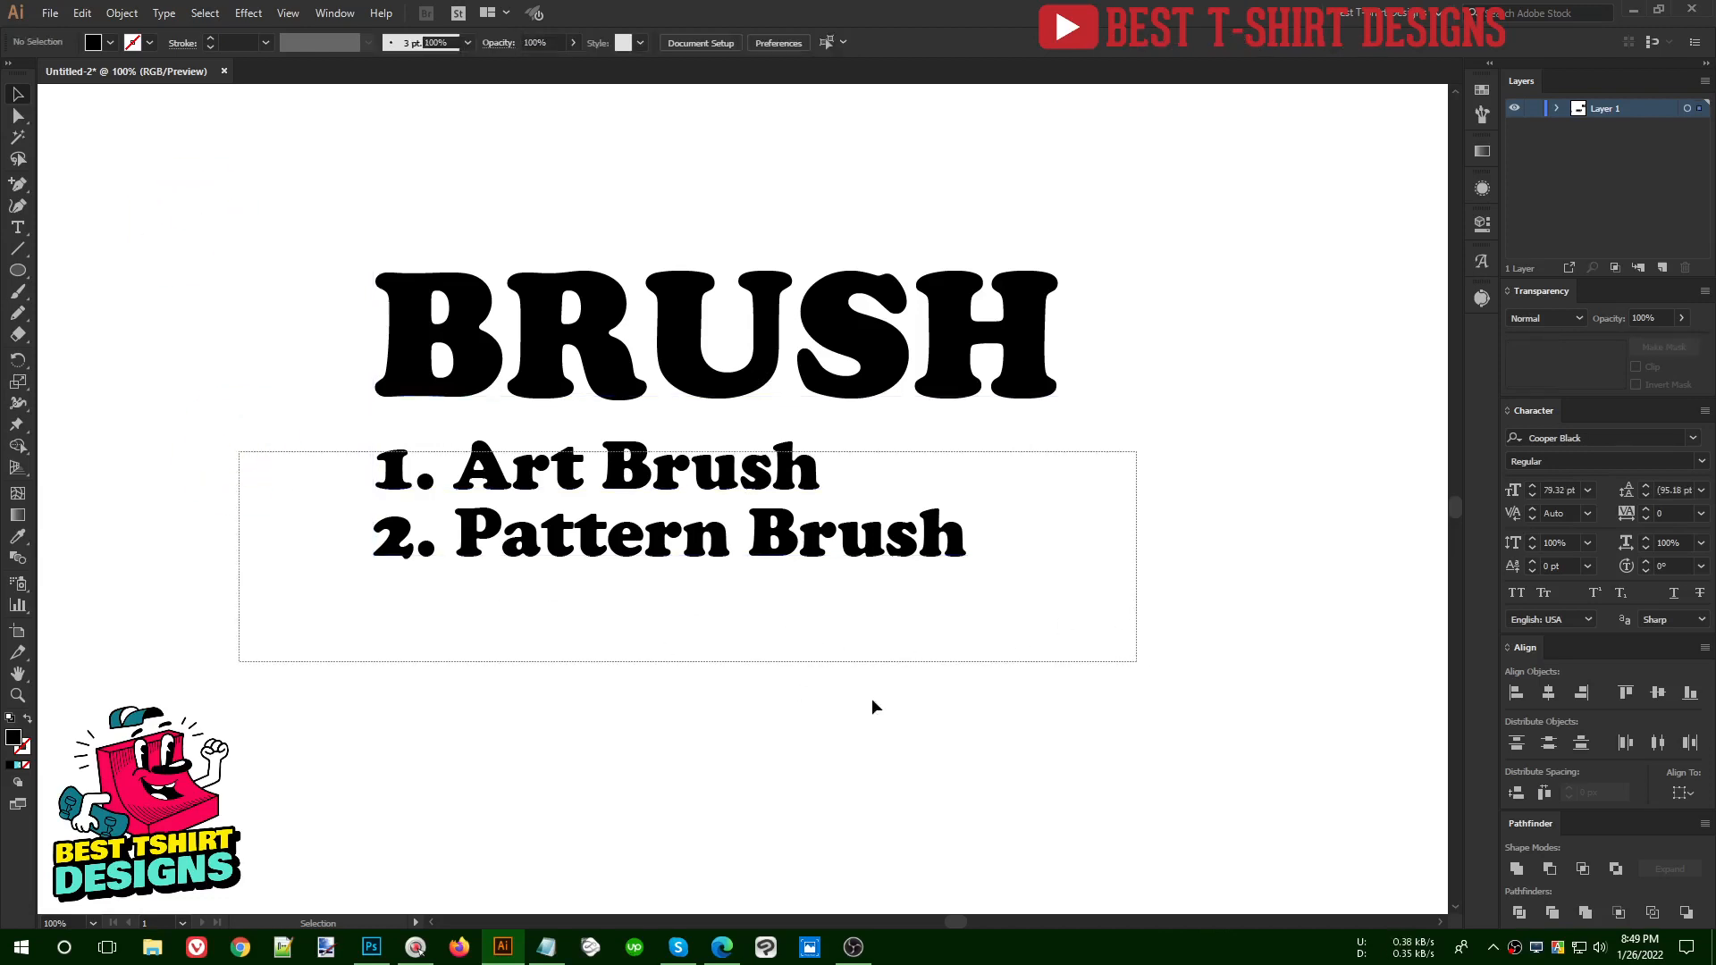
left_click(871, 699)
left_click(708, 474)
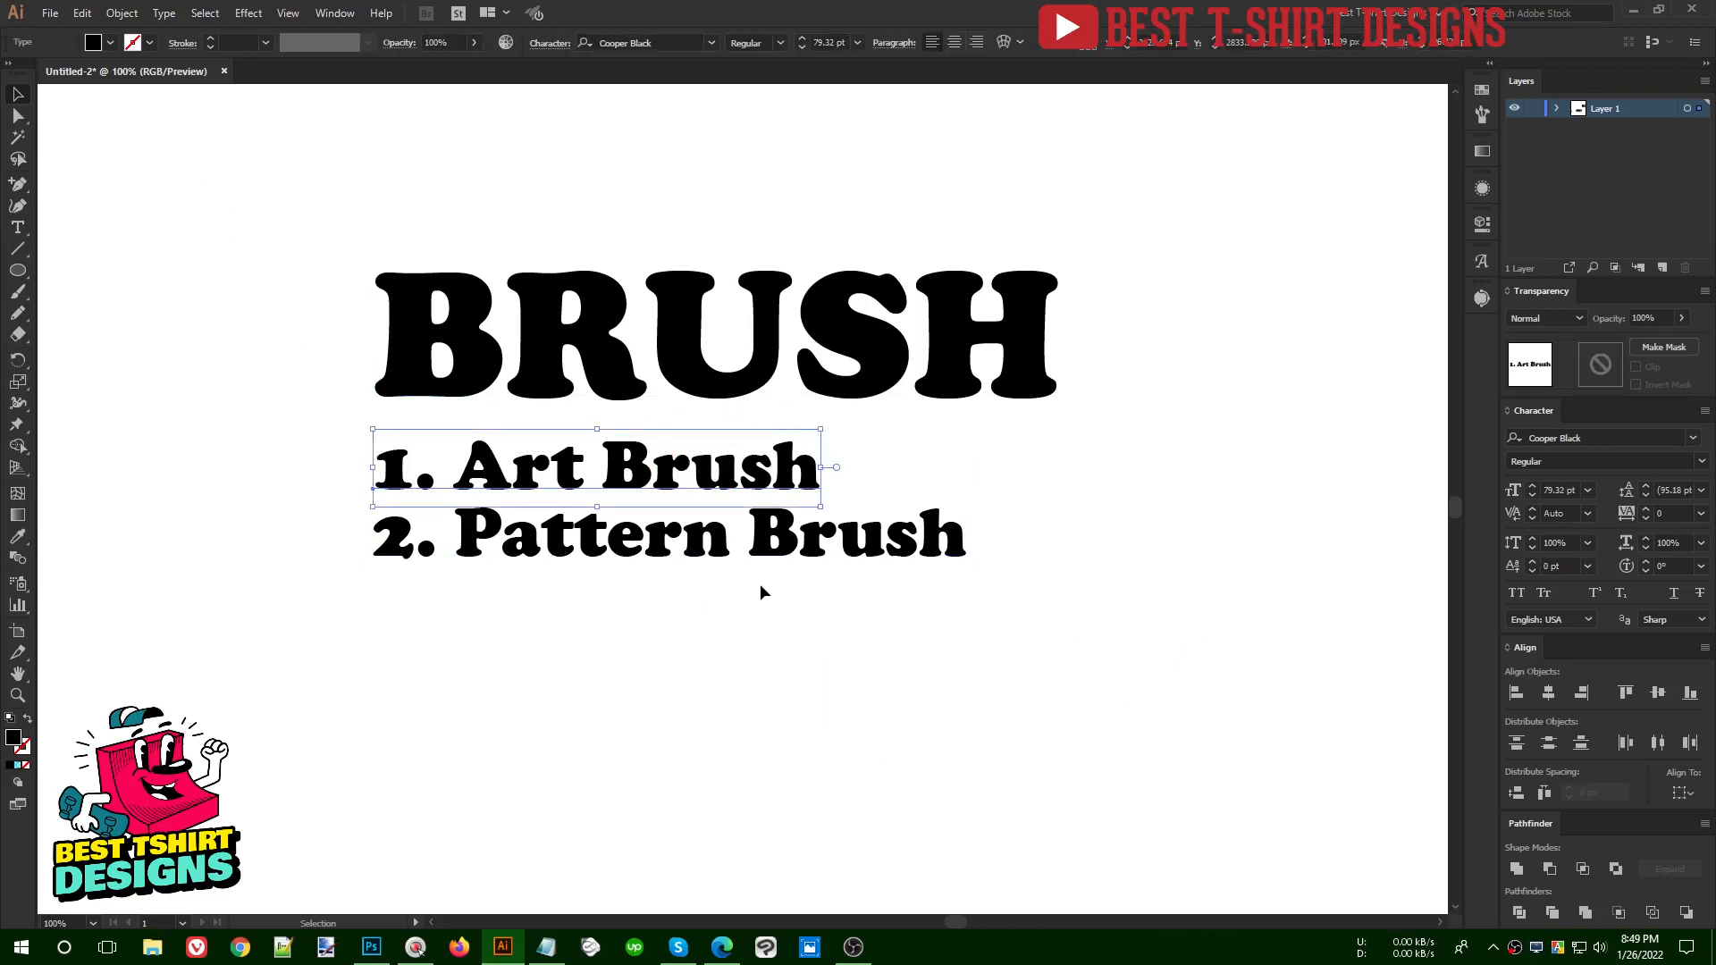
left_click(749, 536, "shift")
left_click(827, 683)
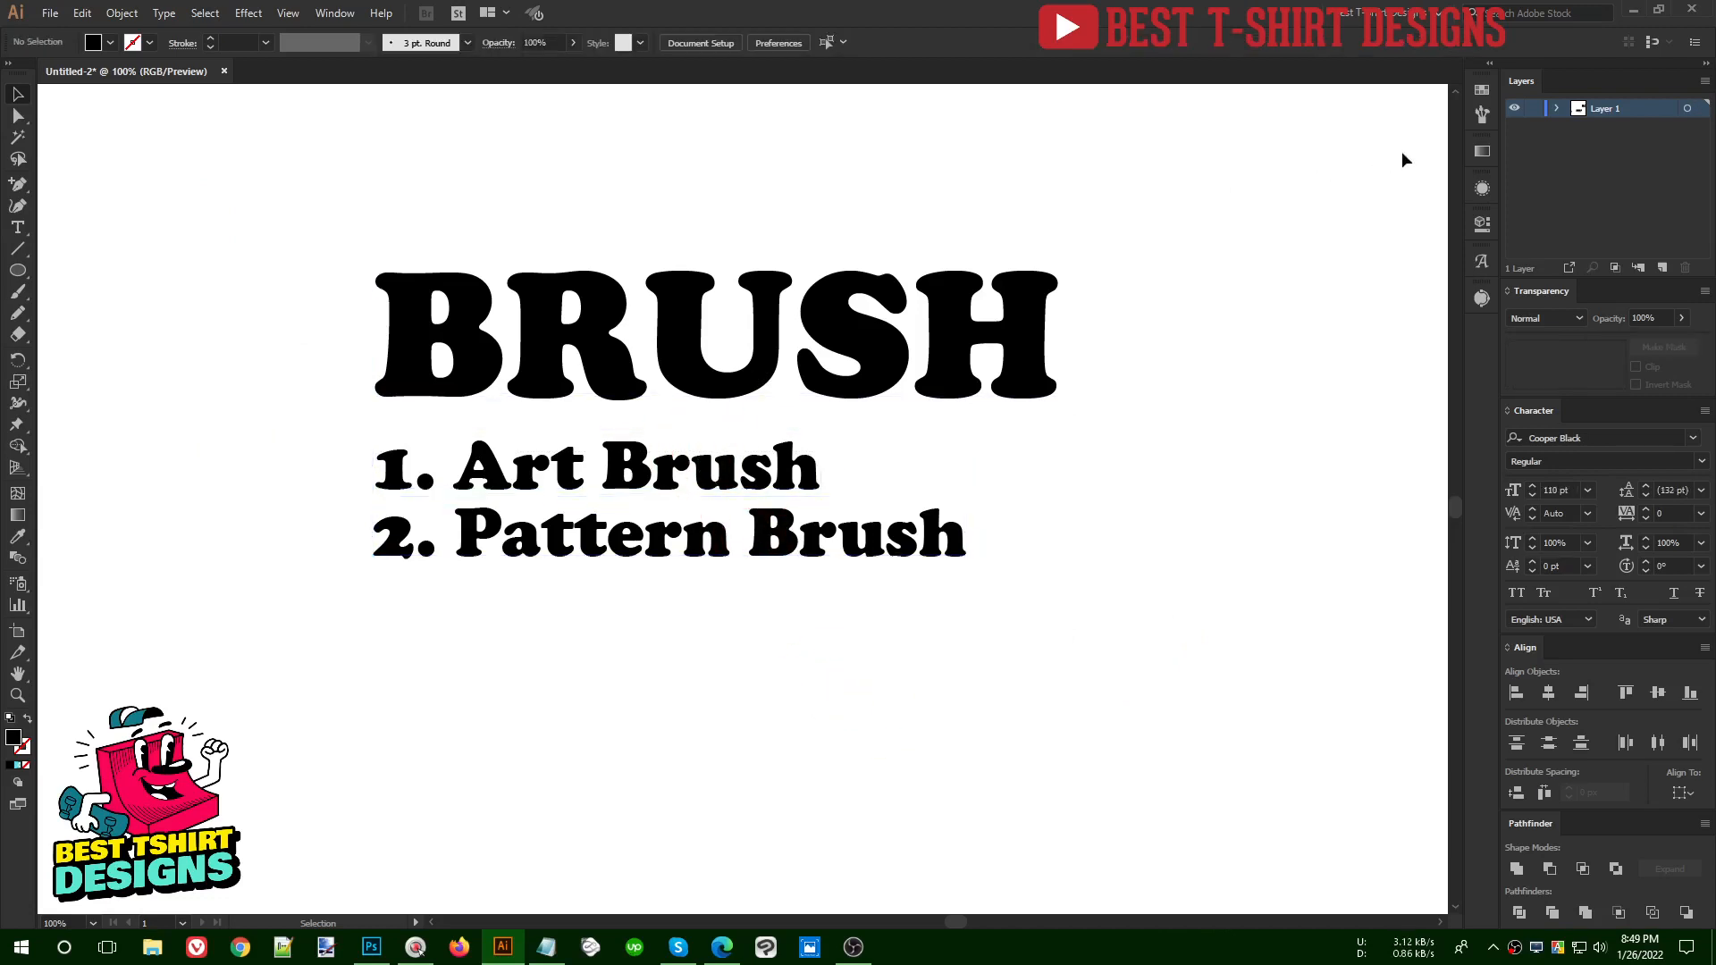
- Show the document's brushes and examine the types offered for a new brush, without creating one
left_click(1482, 114)
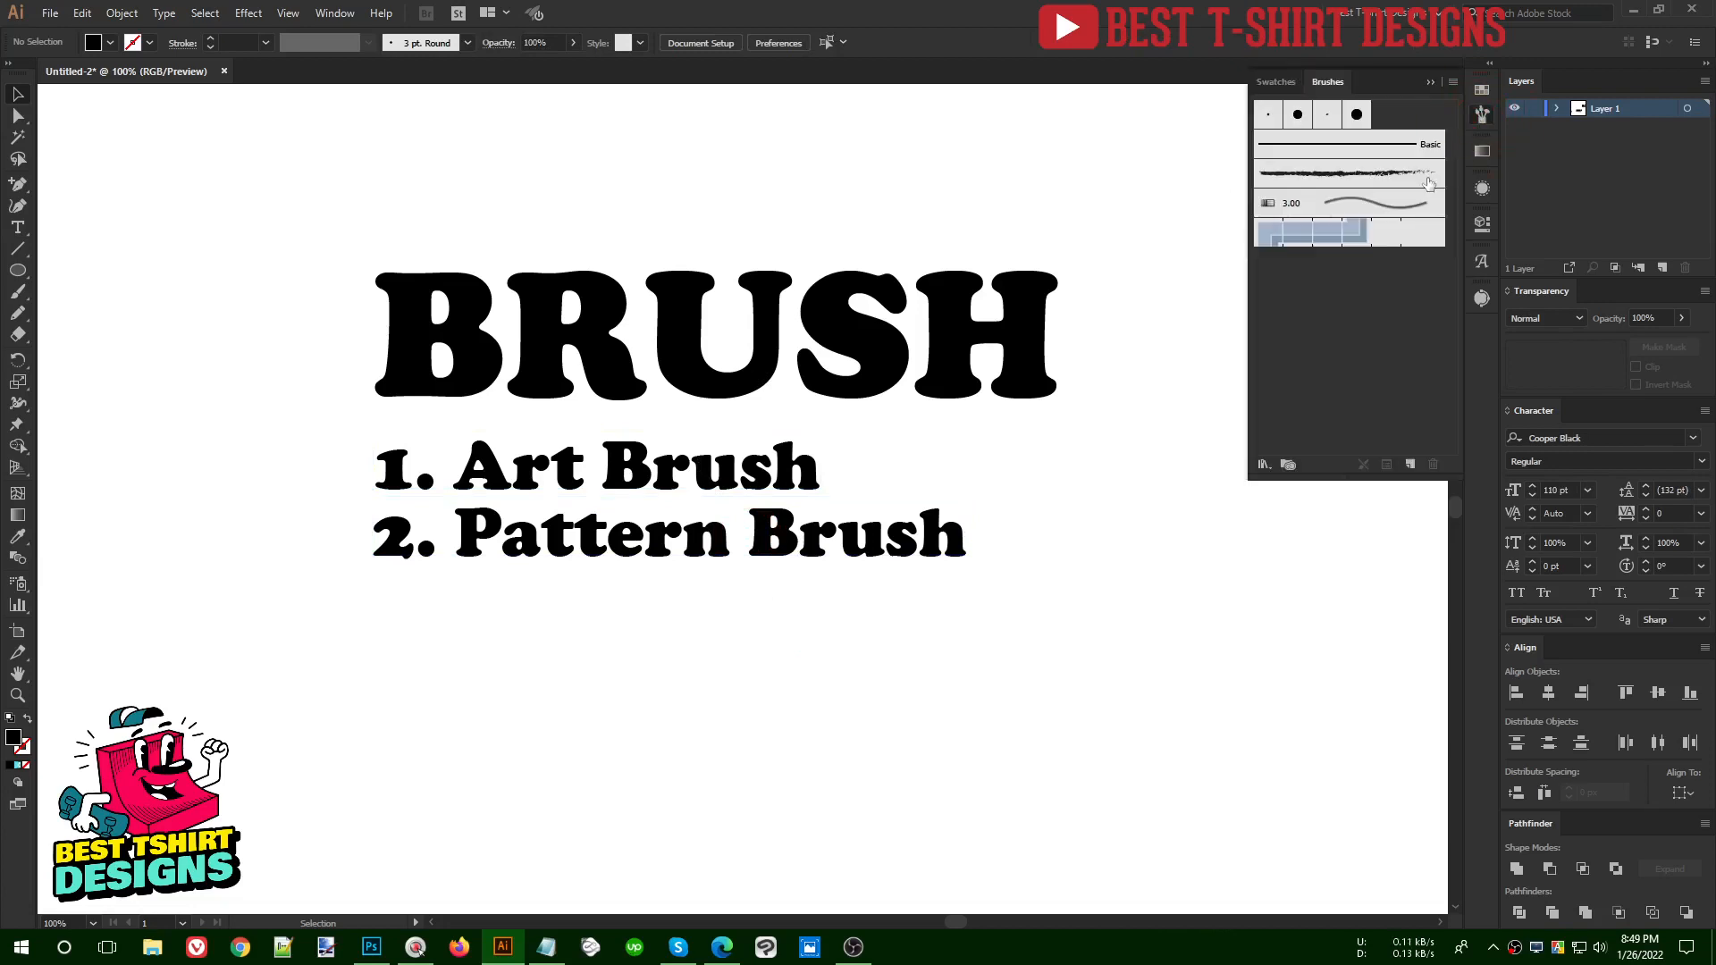
left_click(1413, 465)
left_click_drag(786, 253, 975, 226)
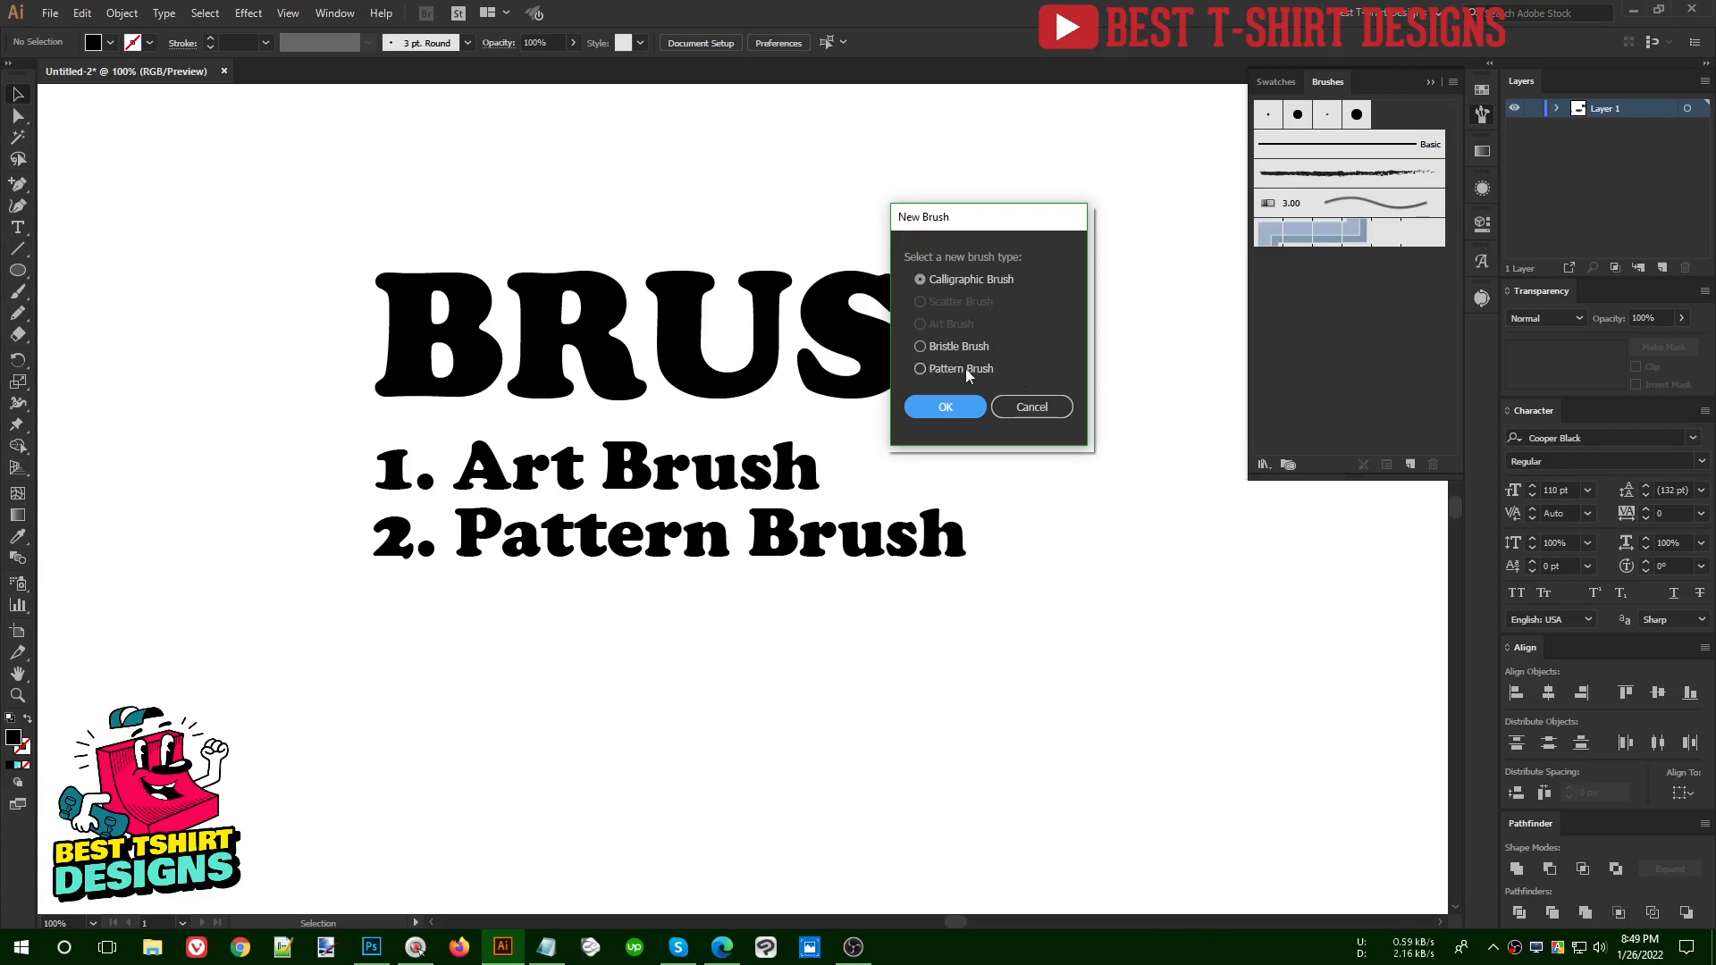
left_click(1033, 407)
left_click(726, 663)
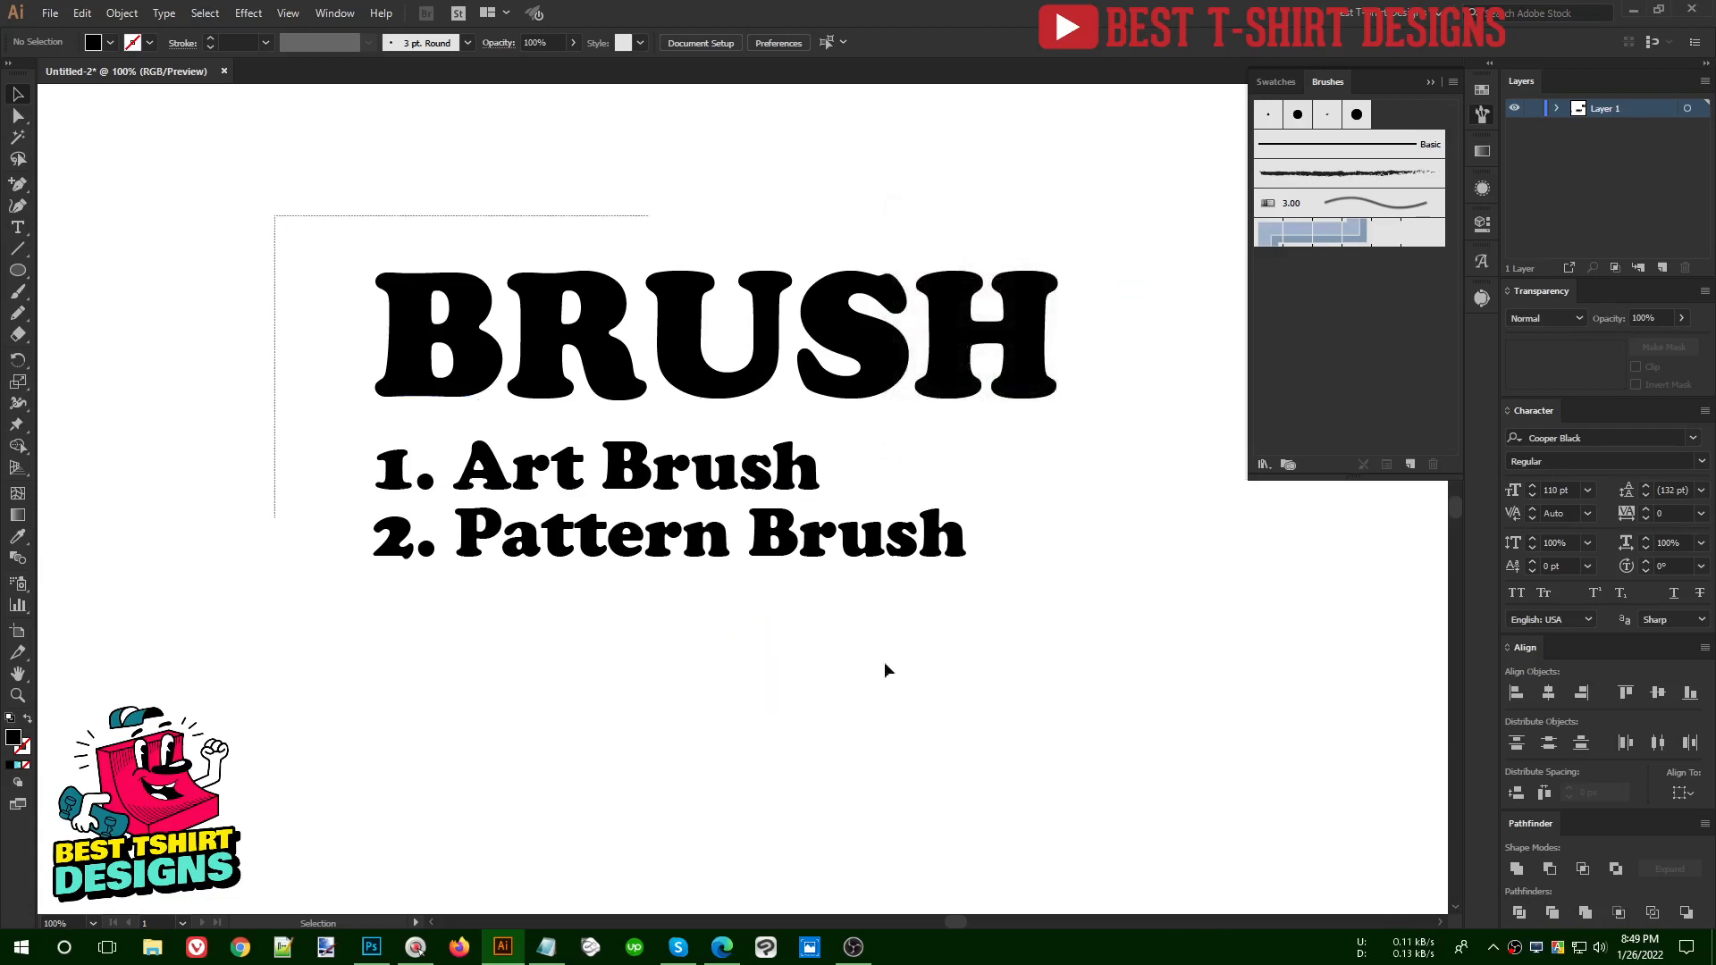
left_click_drag(885, 669, 944, 693)
left_click(1158, 552)
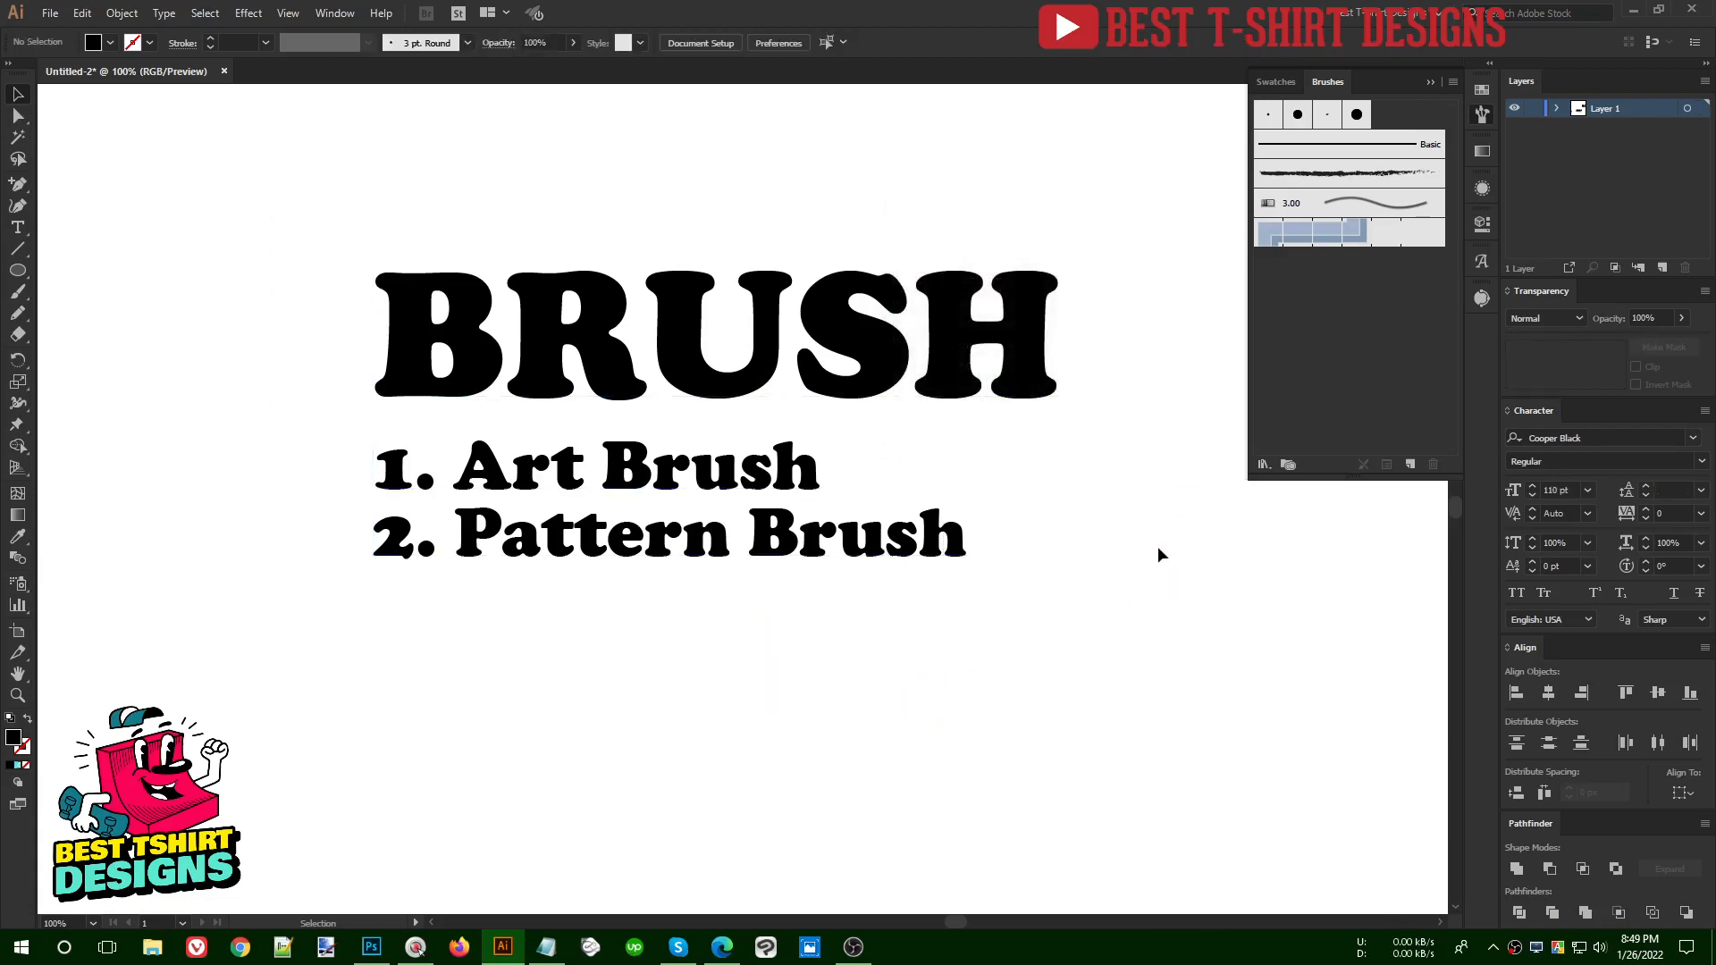
mouse_move(1096, 675)
left_mouse_down()
mouse_move(458, 338)
mouse_move(276, 214)
left_mouse_up()
left_click(694, 680)
scroll(945, 628, "down", 2)
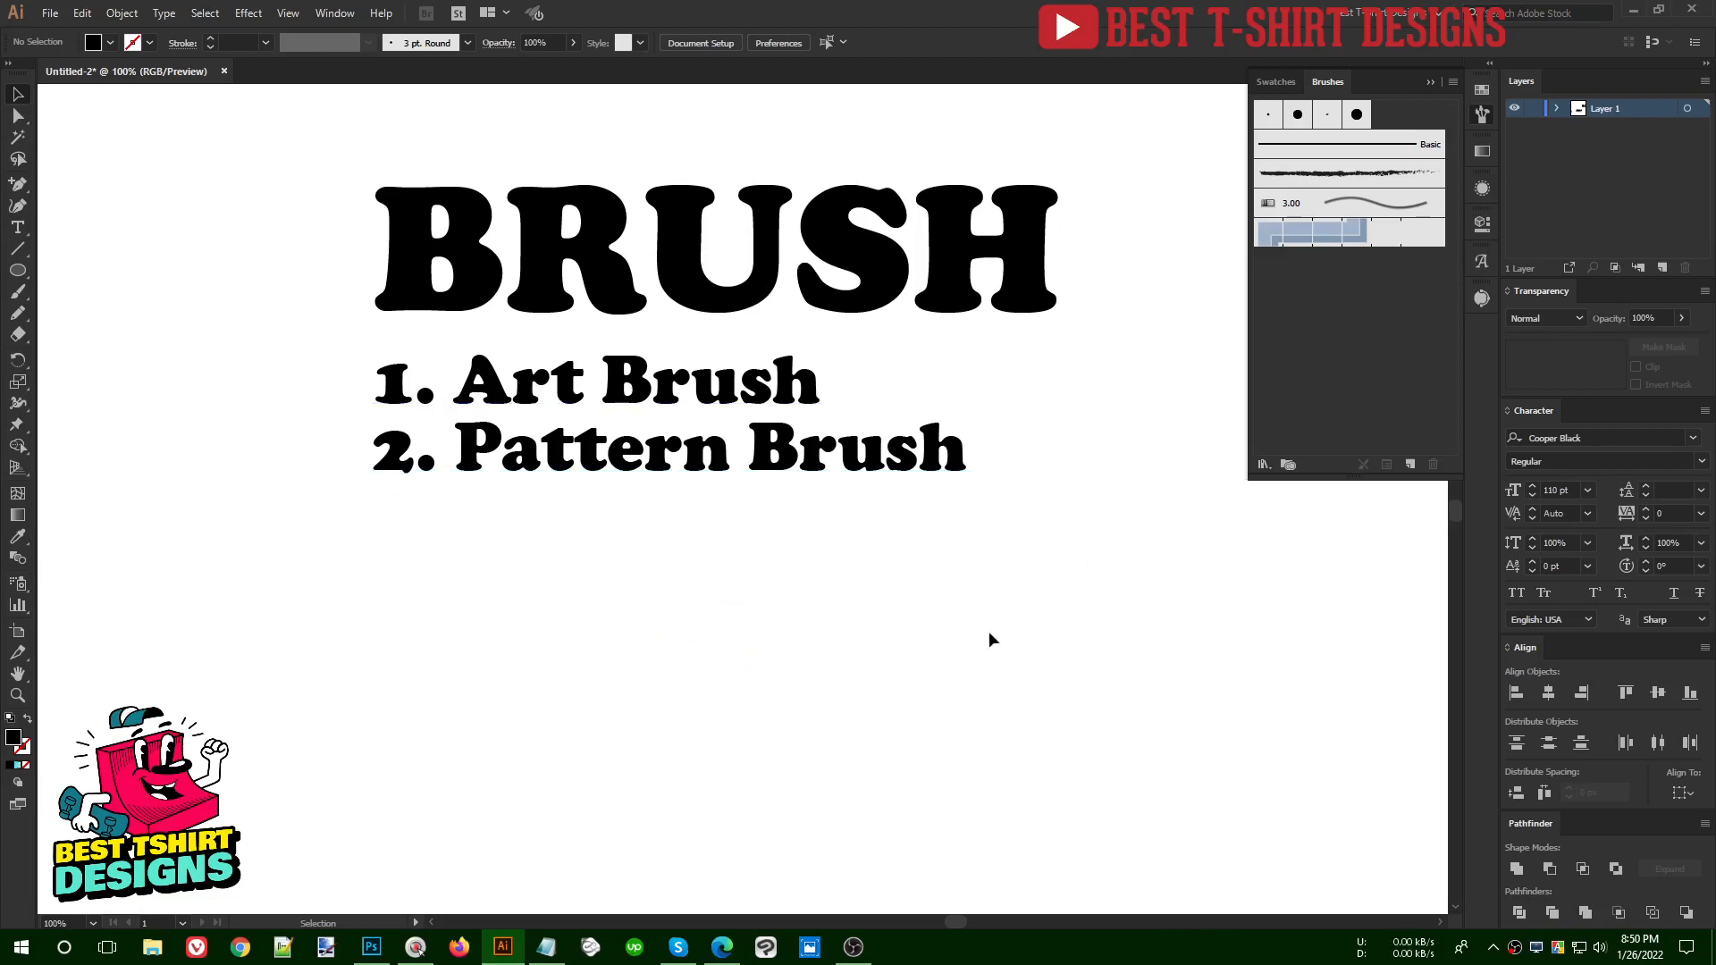
key("space")
left_click_drag(679, 602, 599, 594)
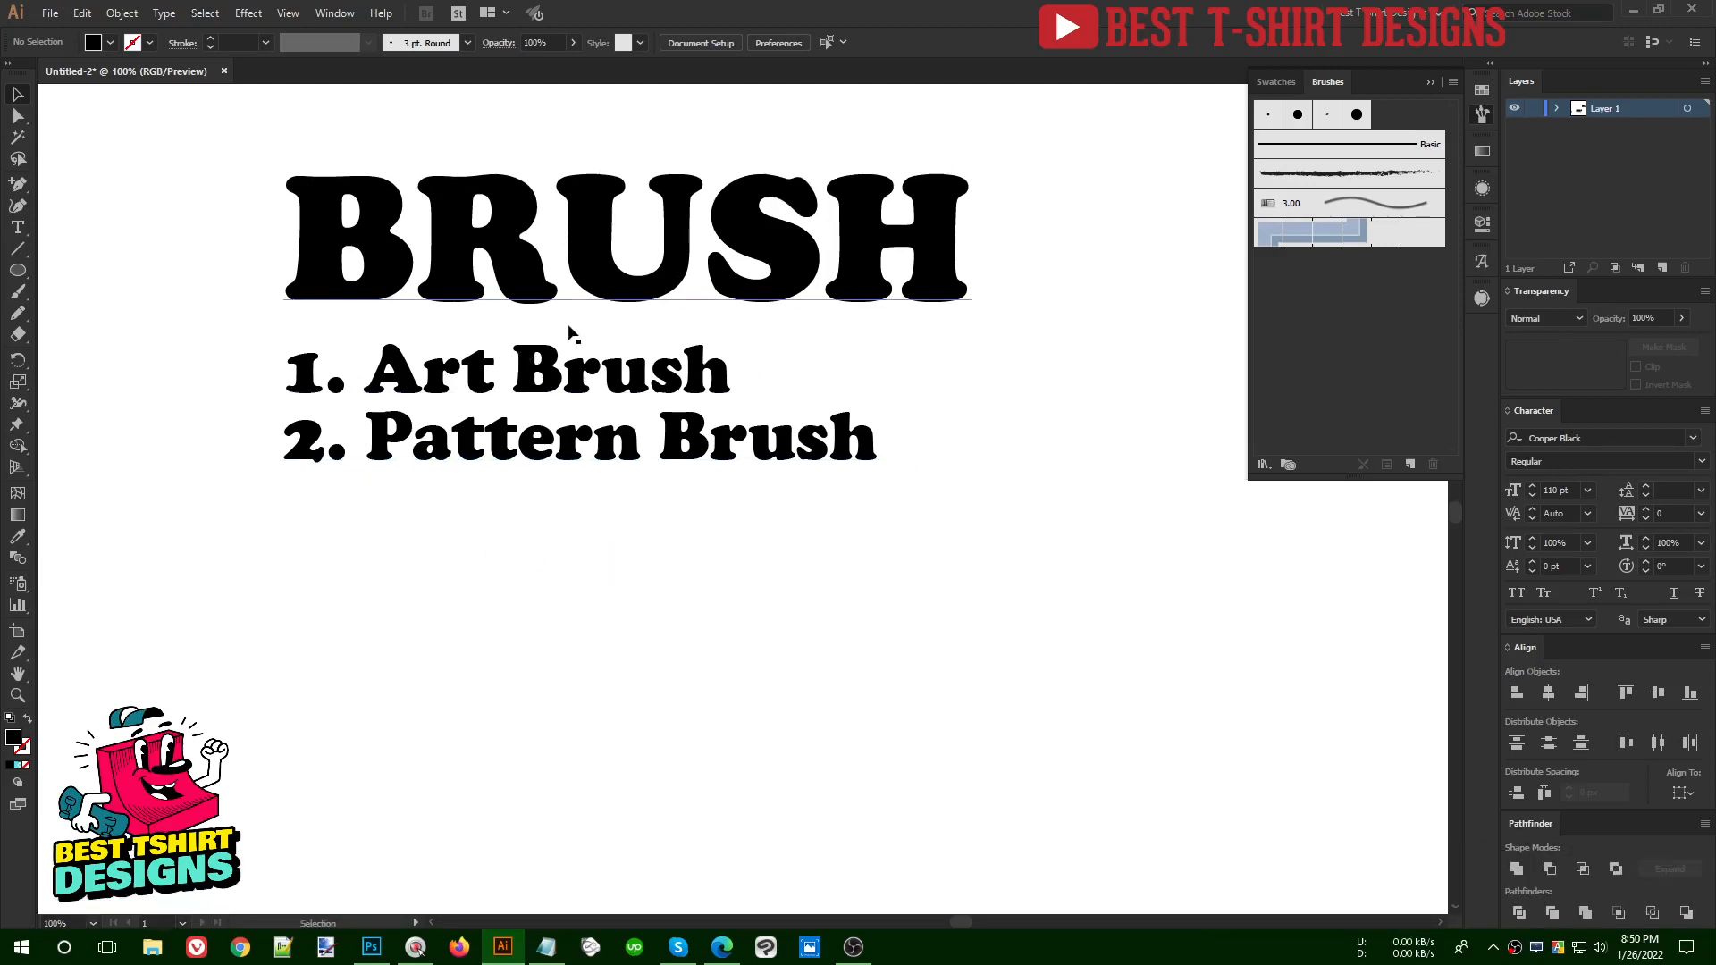
- Set the opacity of the purple flower photo to 70%
scroll(665, 581, "down", 2, "alt")
left_click_drag(944, 167, 647, 726)
scroll(647, 725, "up", 3, "alt")
scroll(822, 720, "up", 1, "alt")
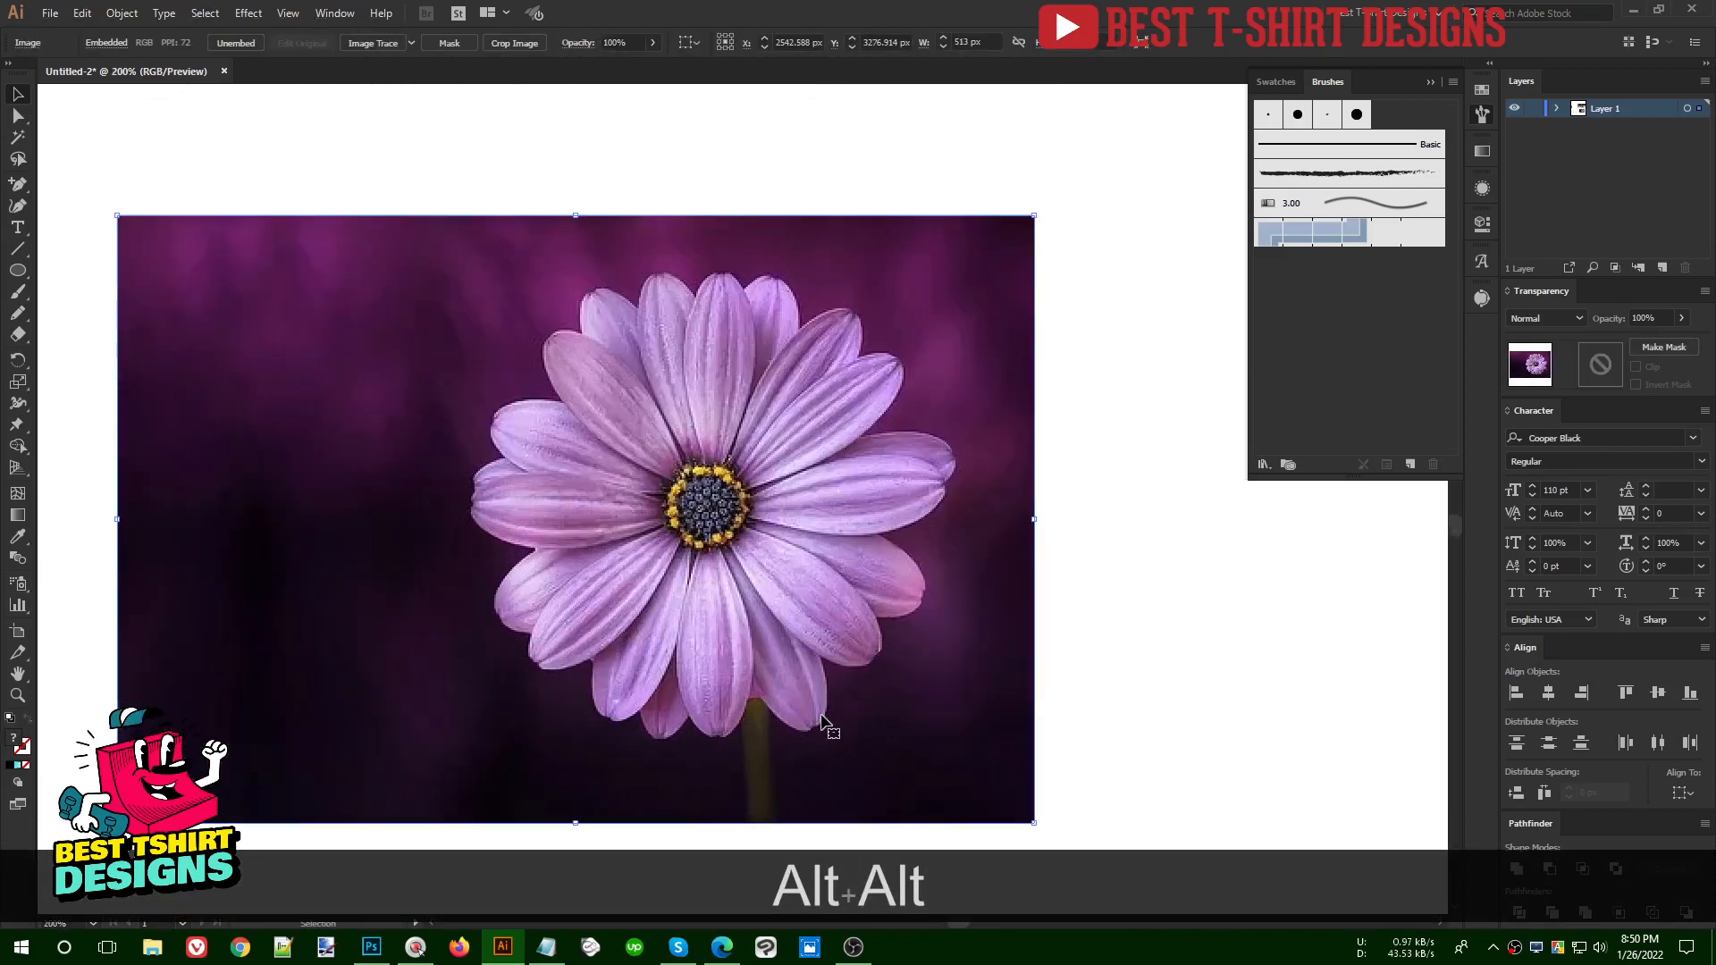
scroll(1128, 612, "down", 2)
left_click(1128, 611)
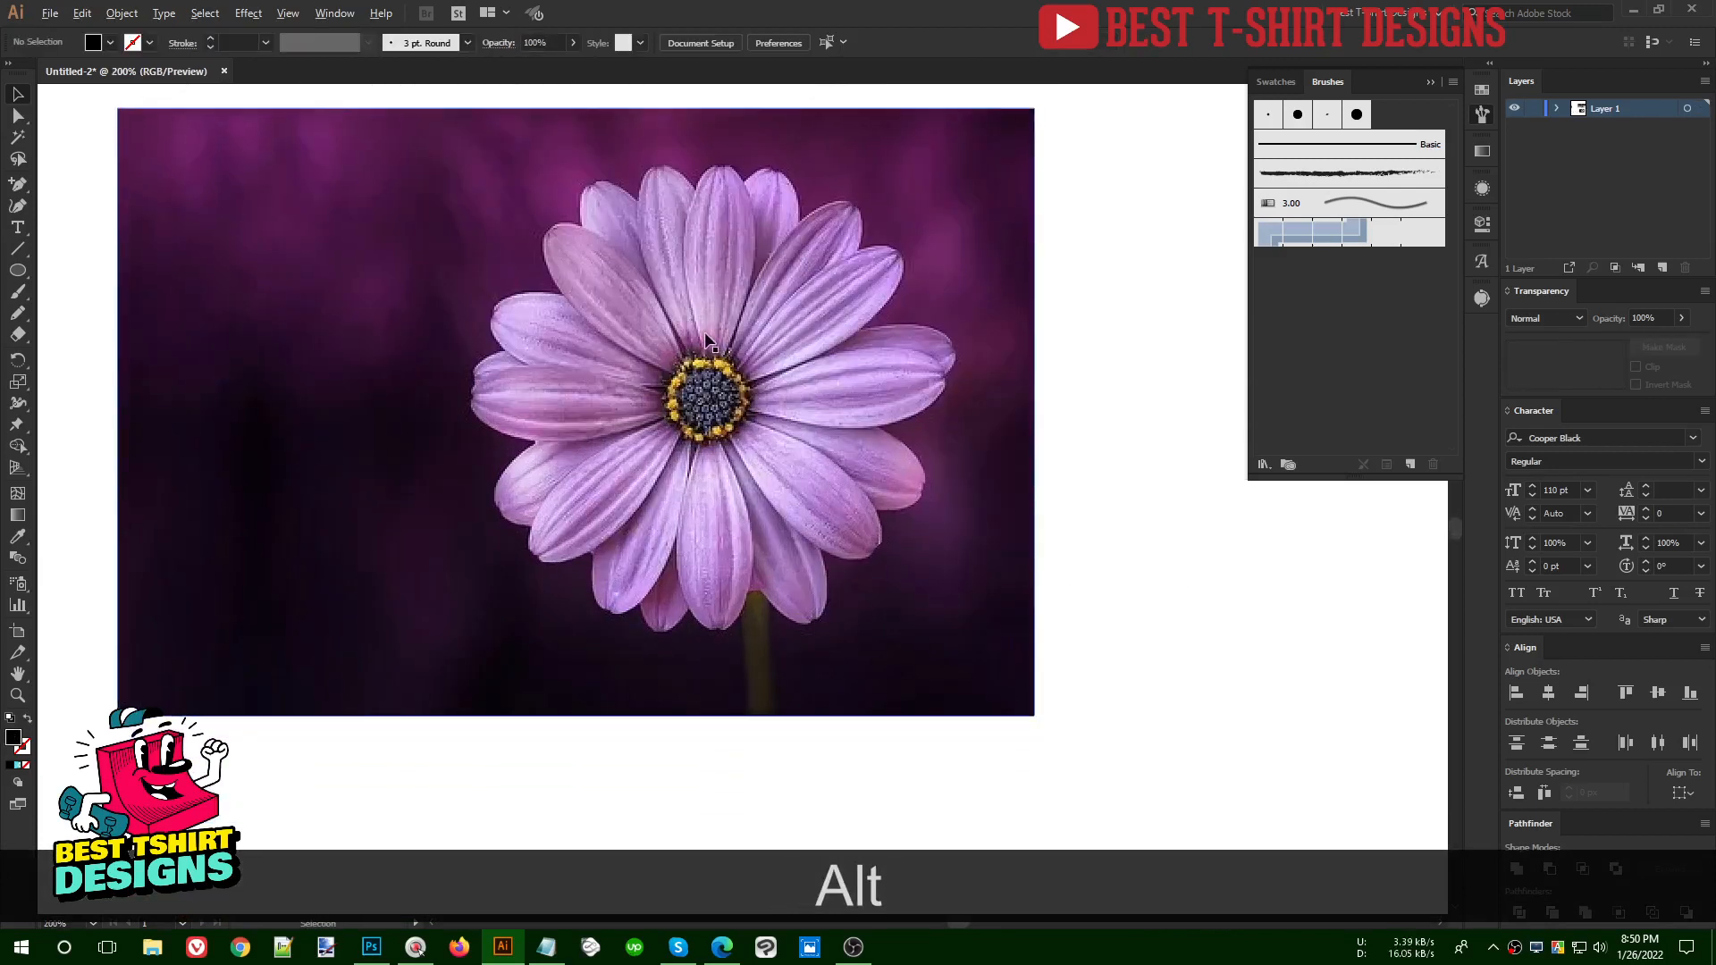
scroll(705, 335, "up", 1, "alt")
left_click_drag(1037, 610, 964, 610)
scroll(800, 514, "down", 1, "alt")
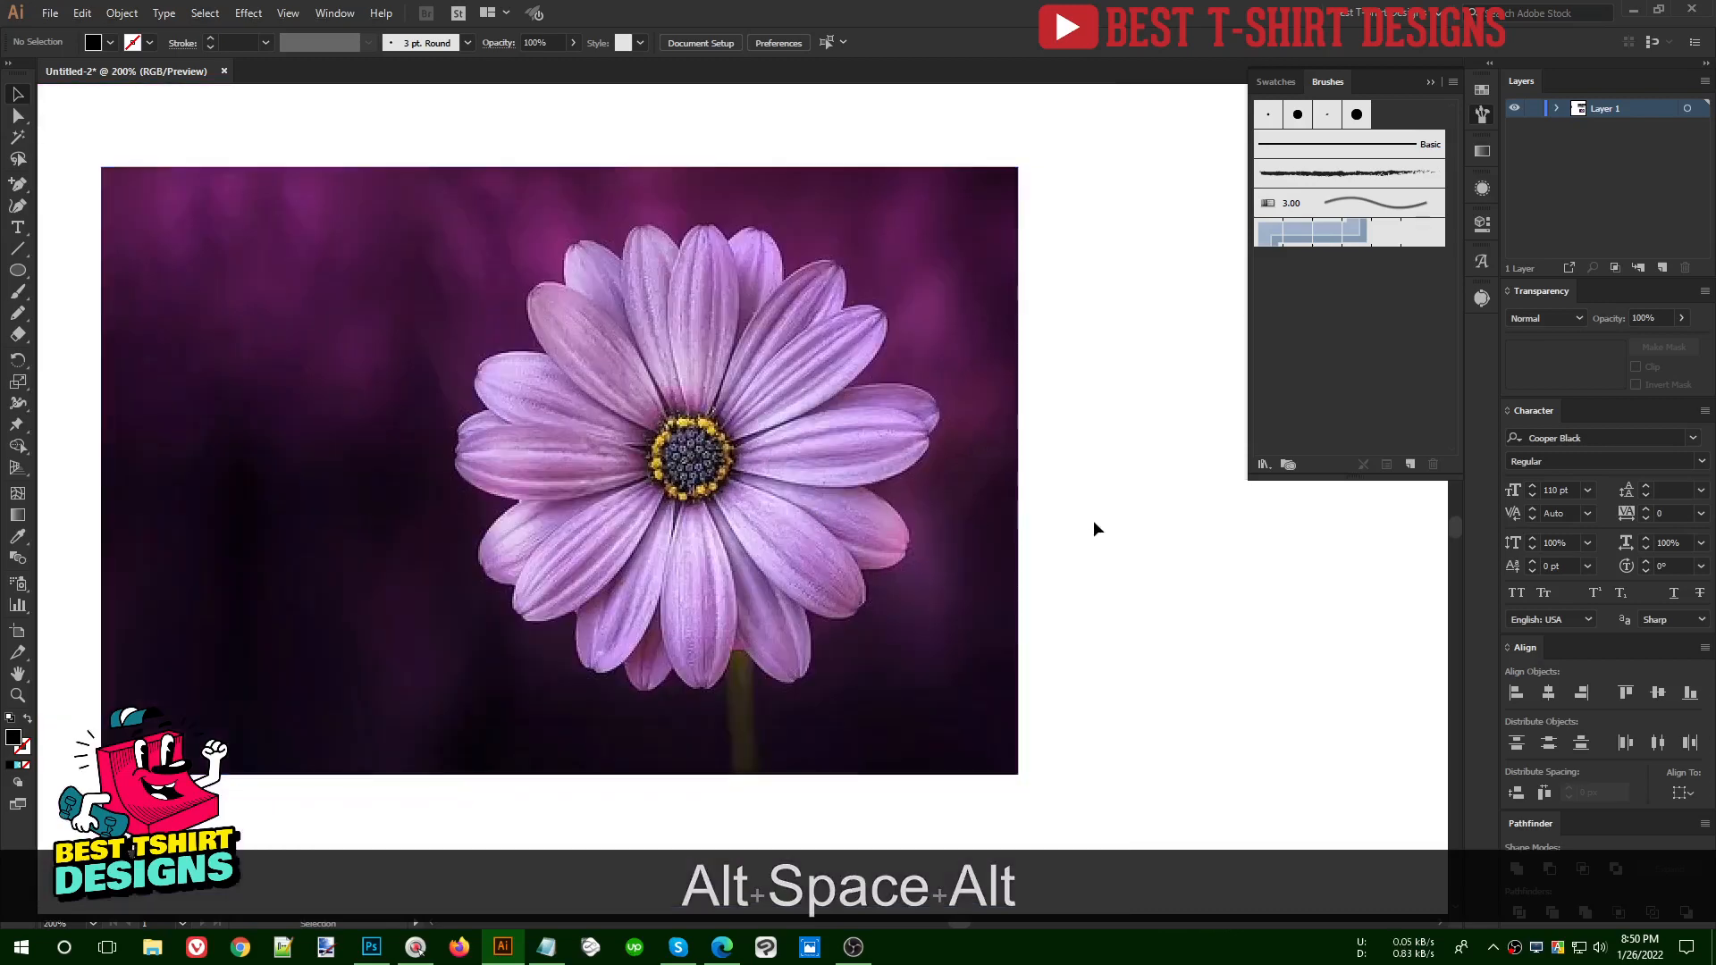
left_click(874, 433)
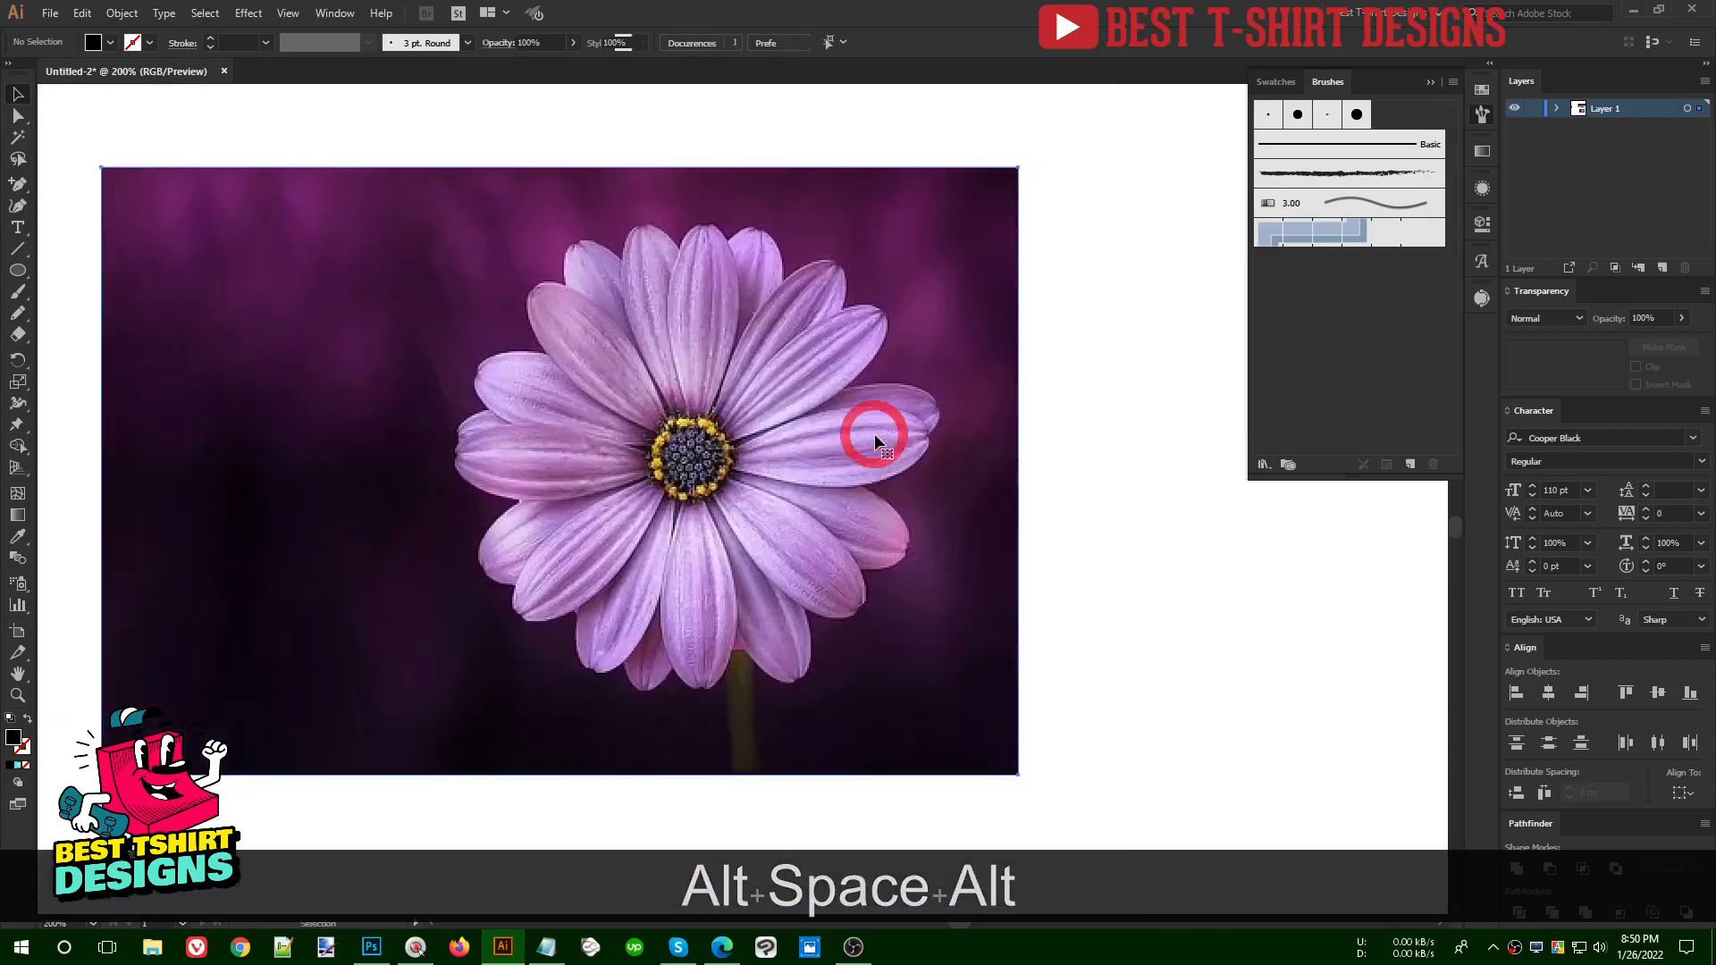
scroll(617, 41, "down", 3, "shift")
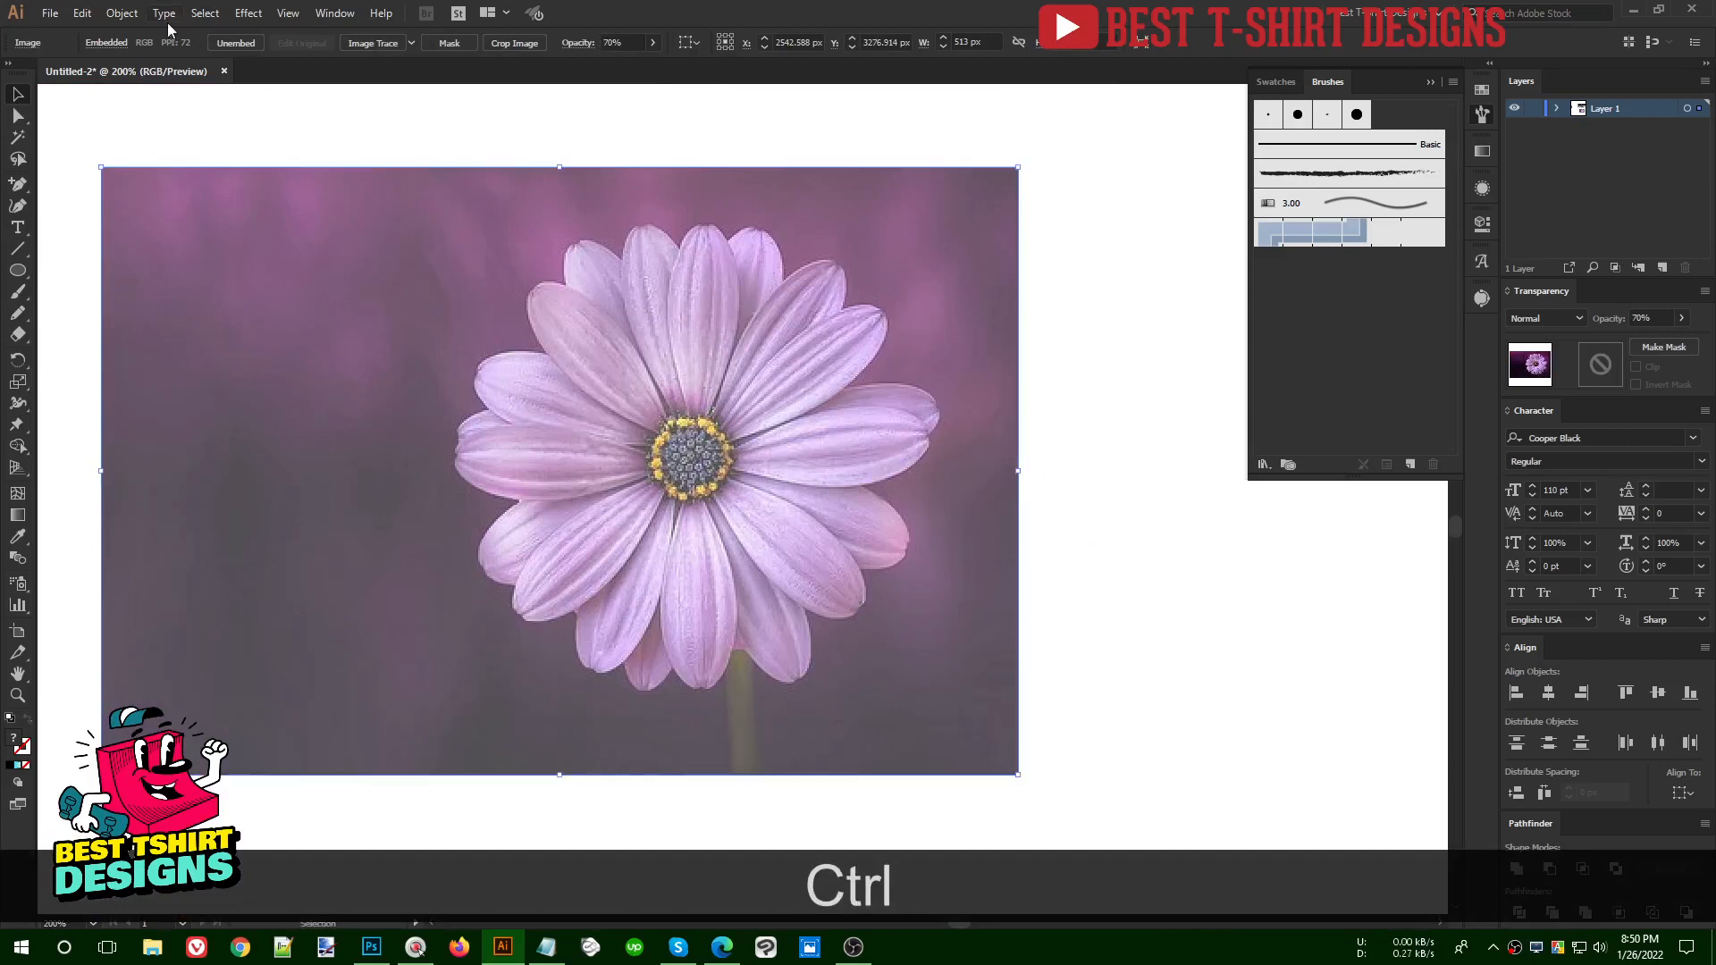
- Lock the faded flower photo so it can serve as a fixed tracing reference
left_click(112, 15)
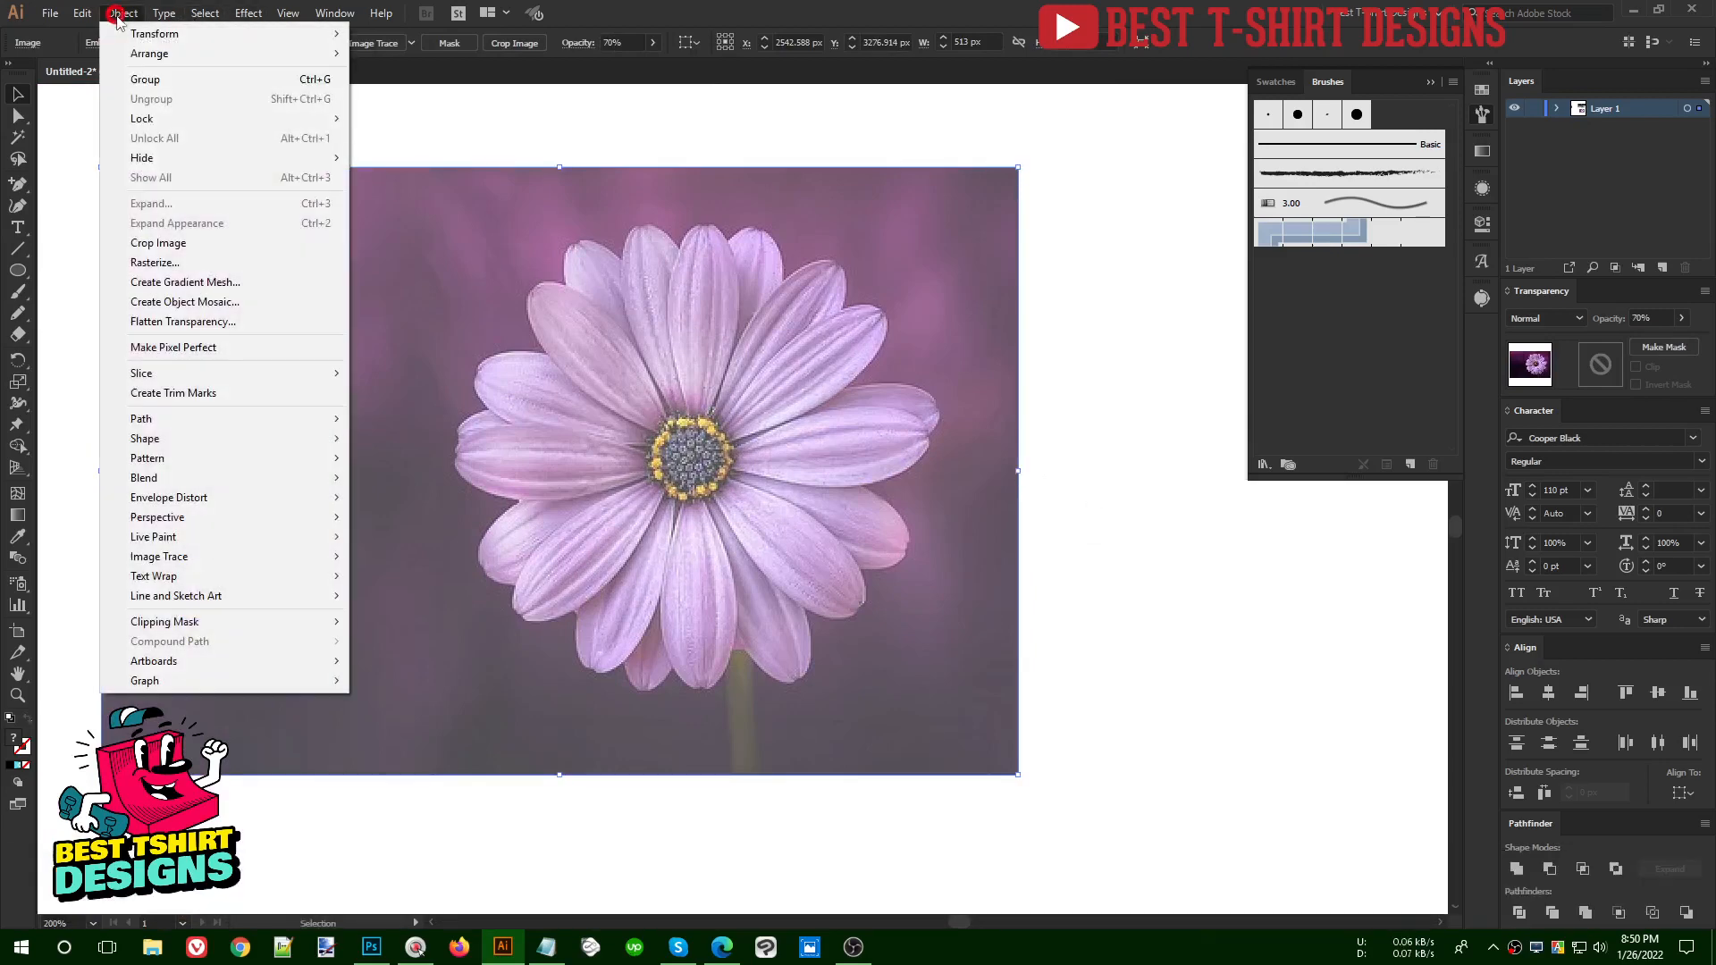
mouse_move(179, 119)
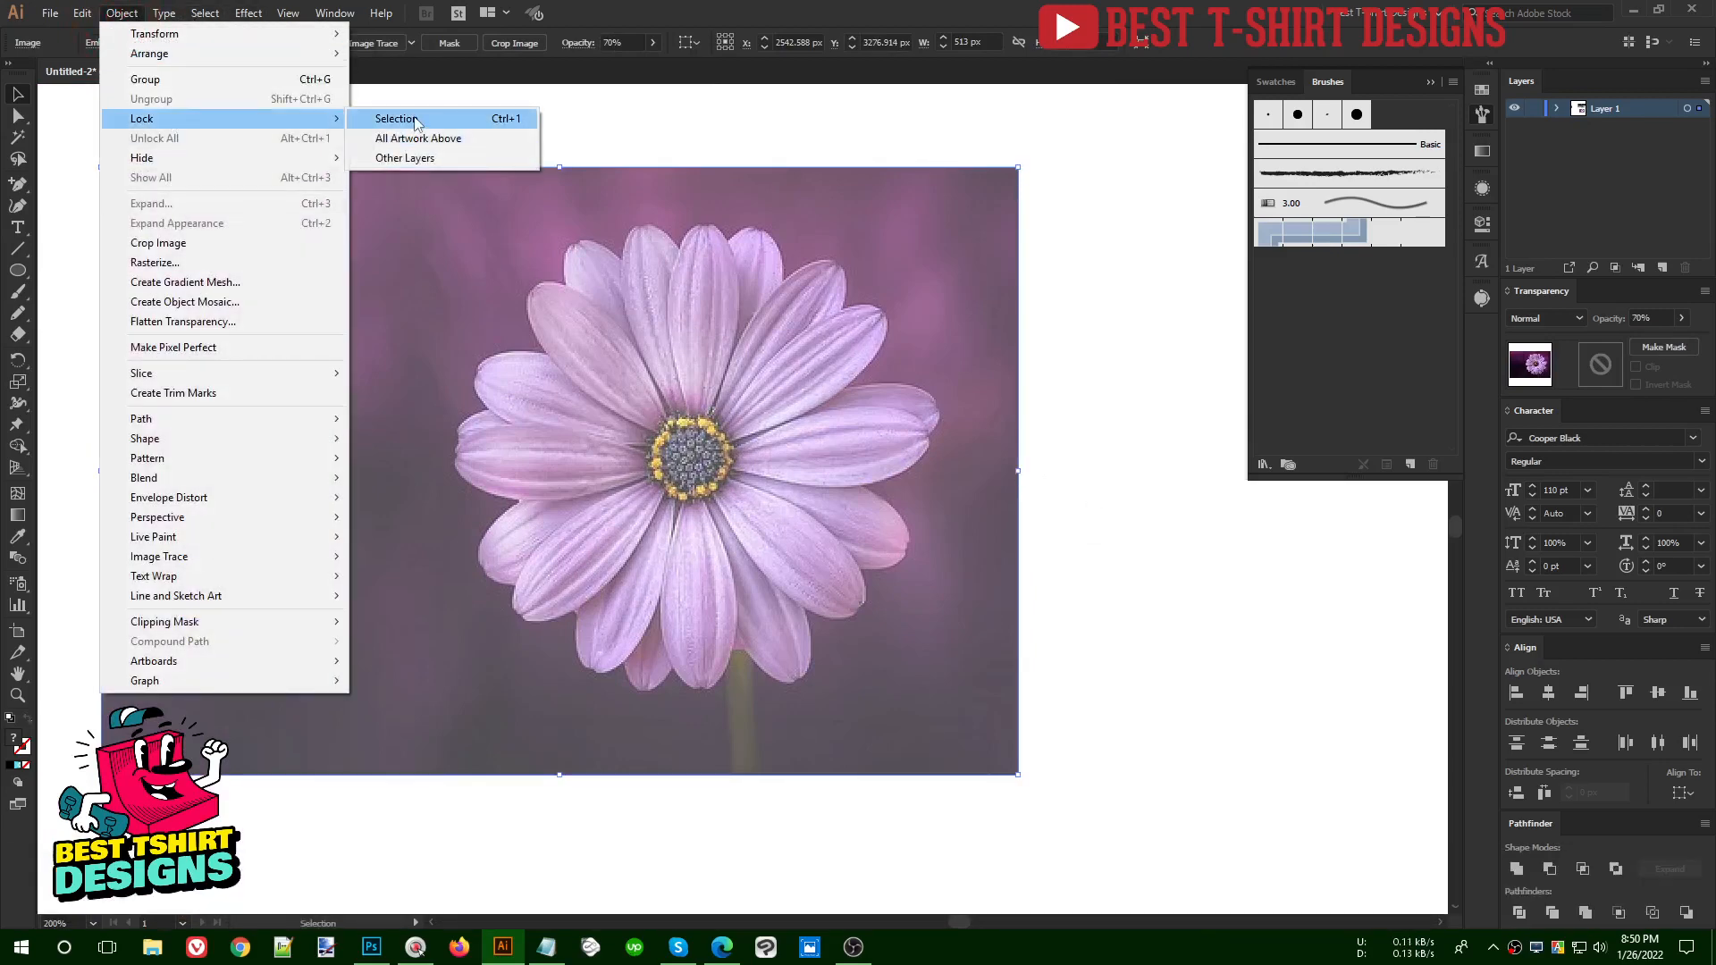
left_click(416, 119)
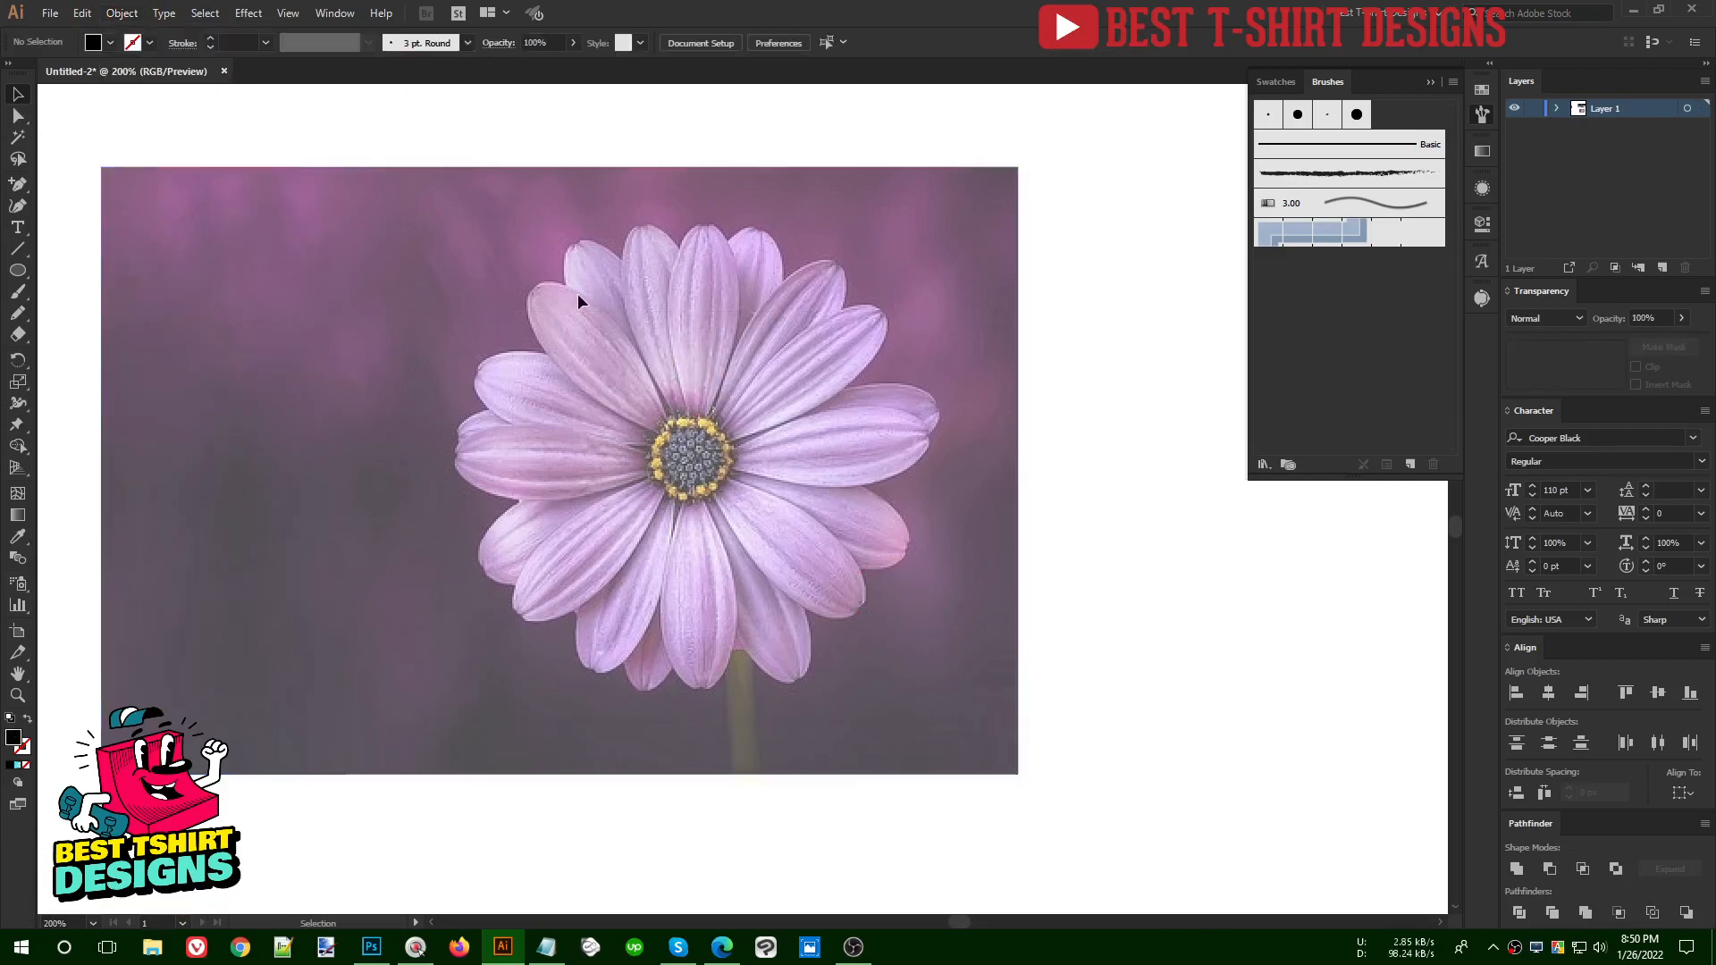
- Paint test strokes across the petals with the rough-textured art brush, the large Touch Calligraphic brush and the 10 pt round brush
scroll(689, 492, "up", 2)
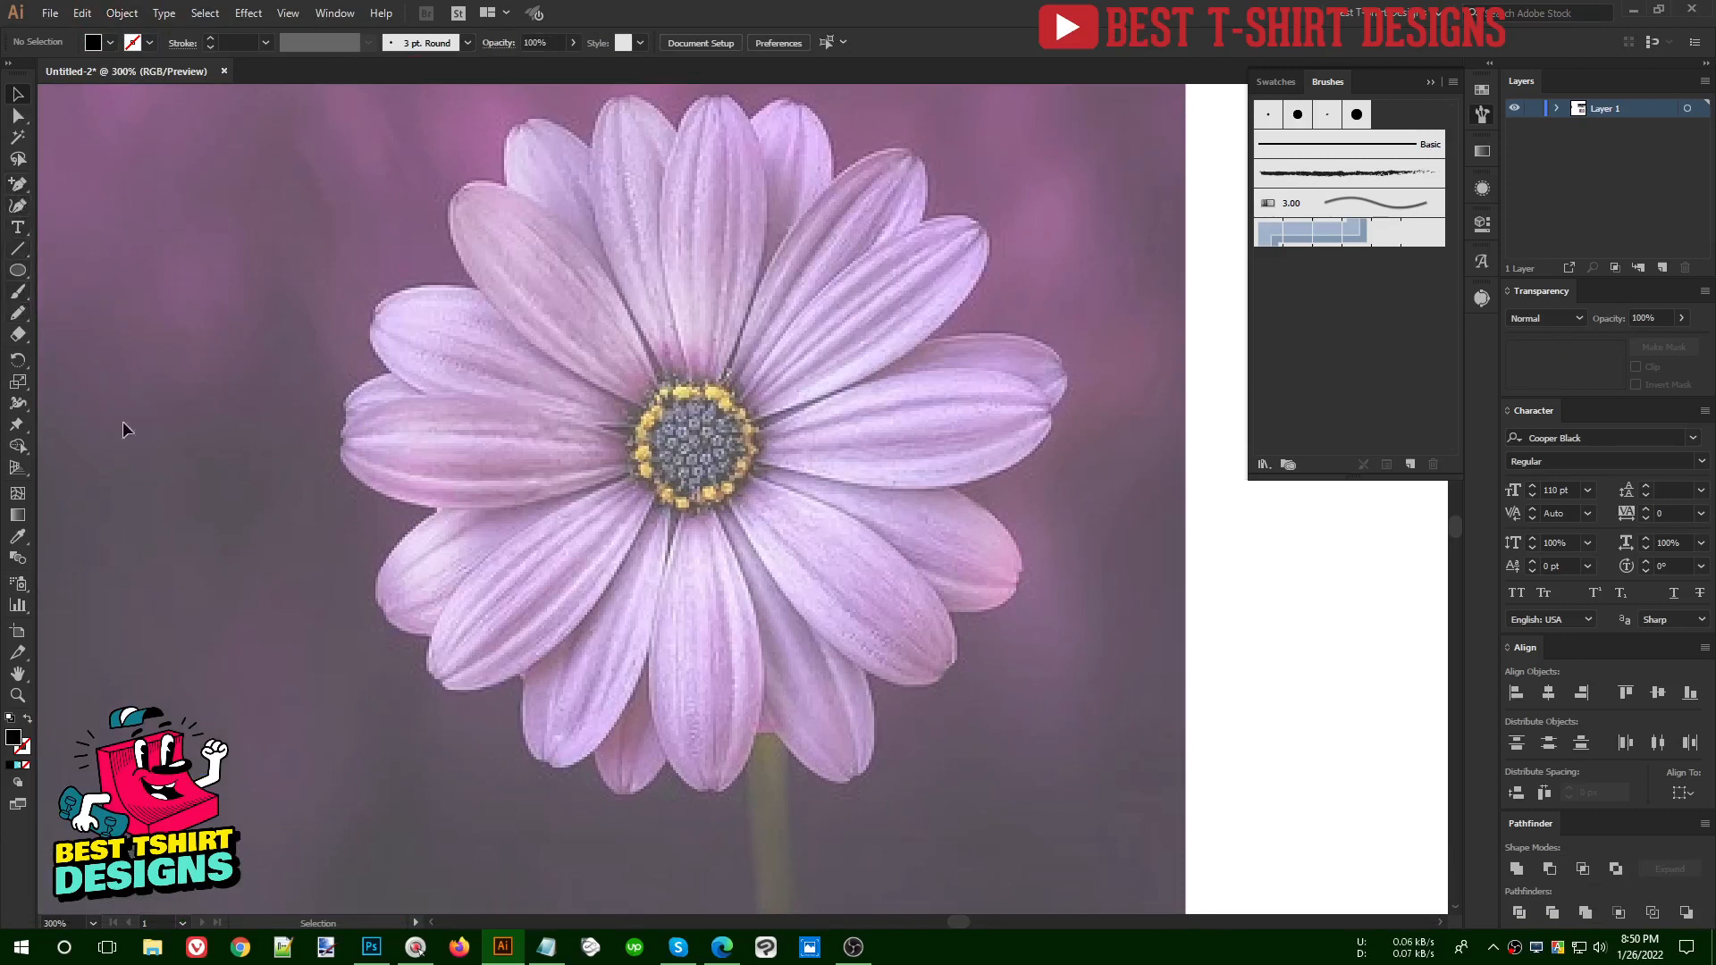
left_click(18, 292)
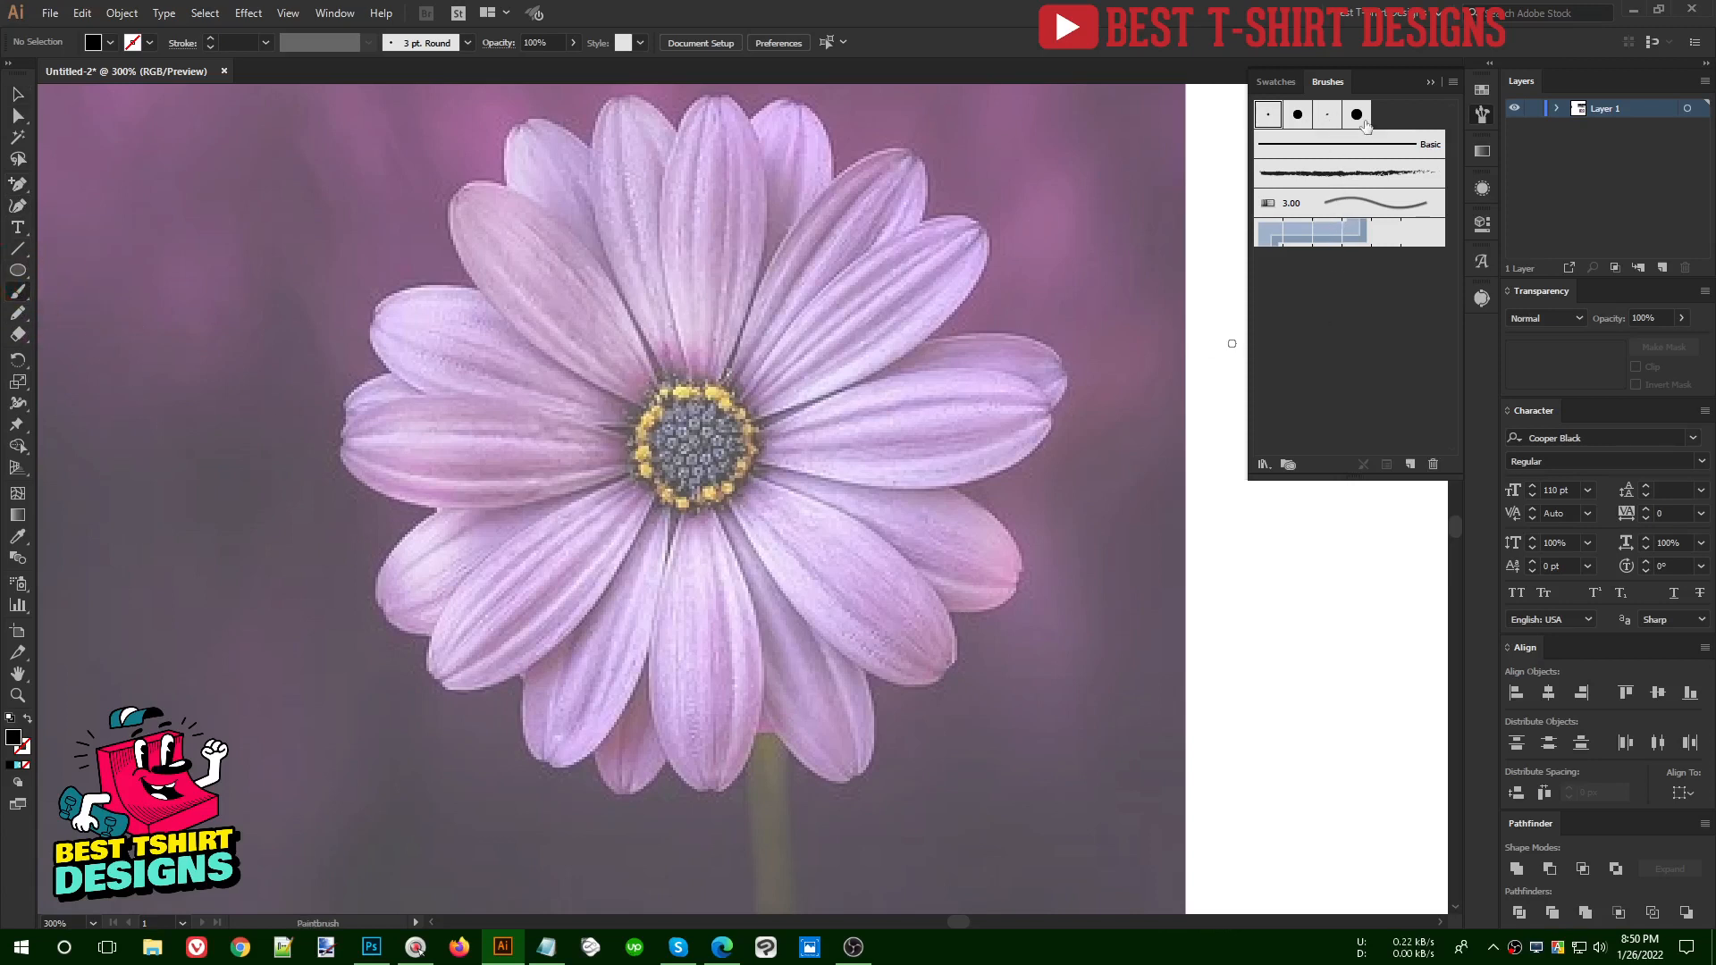
left_click(1324, 172)
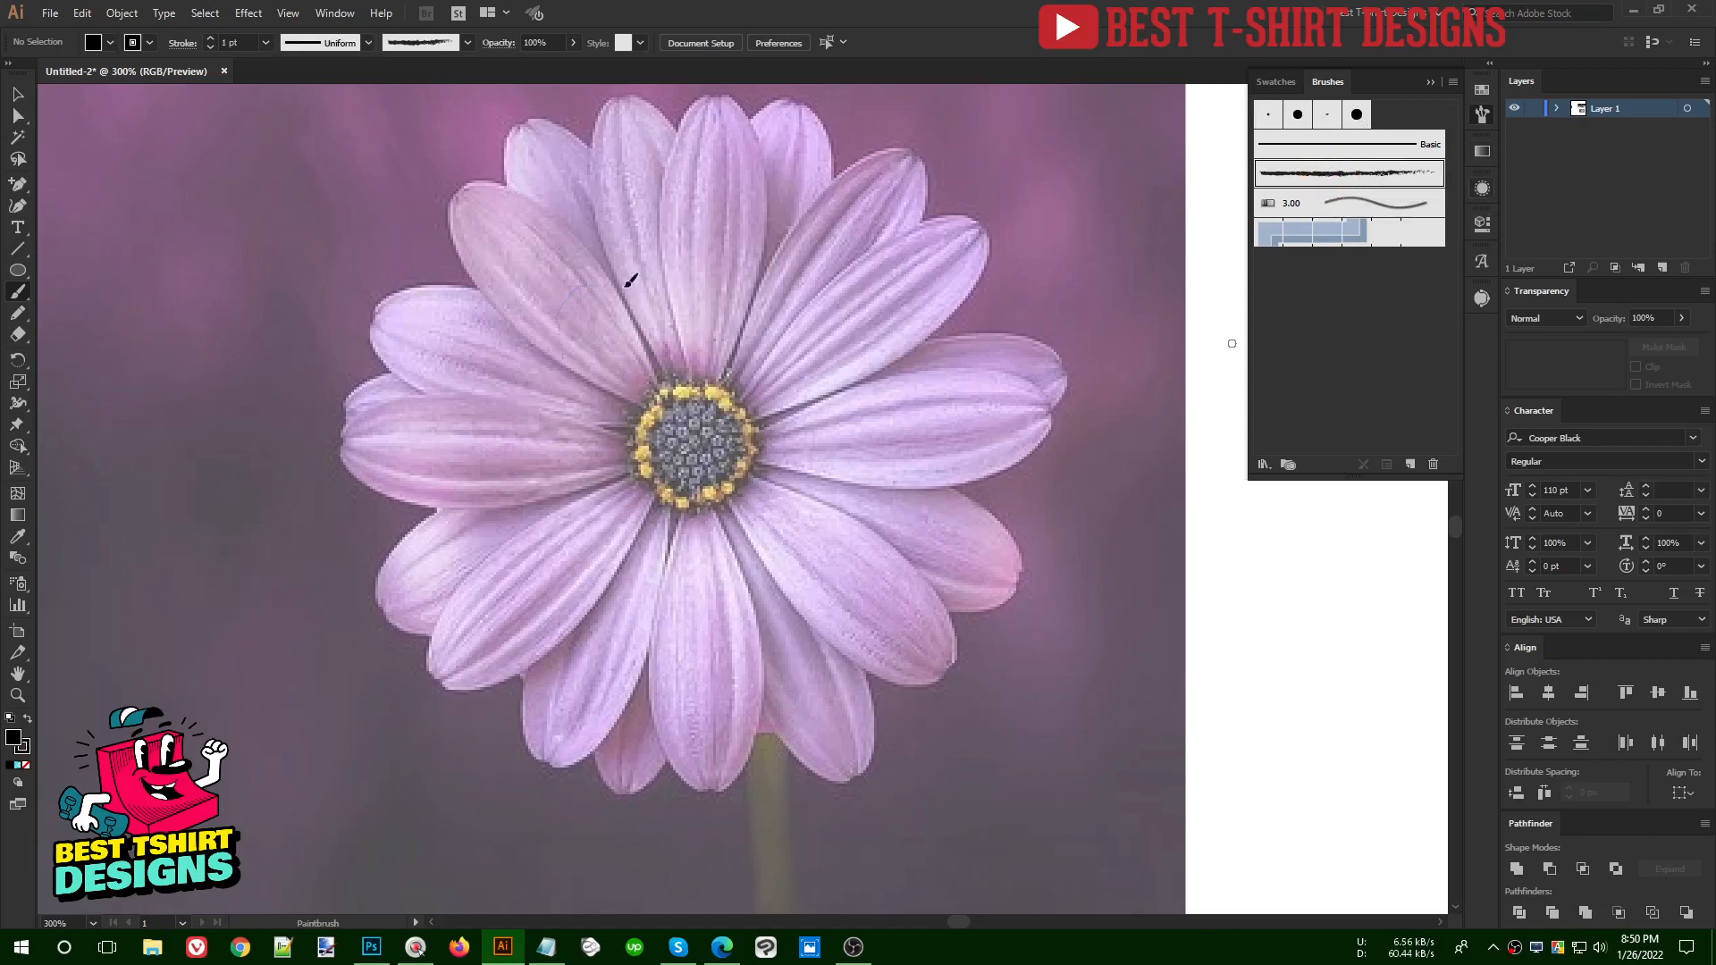
mouse_move(630, 280)
left_mouse_down()
mouse_move(716, 331)
mouse_move(786, 277)
left_mouse_up()
left_click_drag(678, 200, 617, 365)
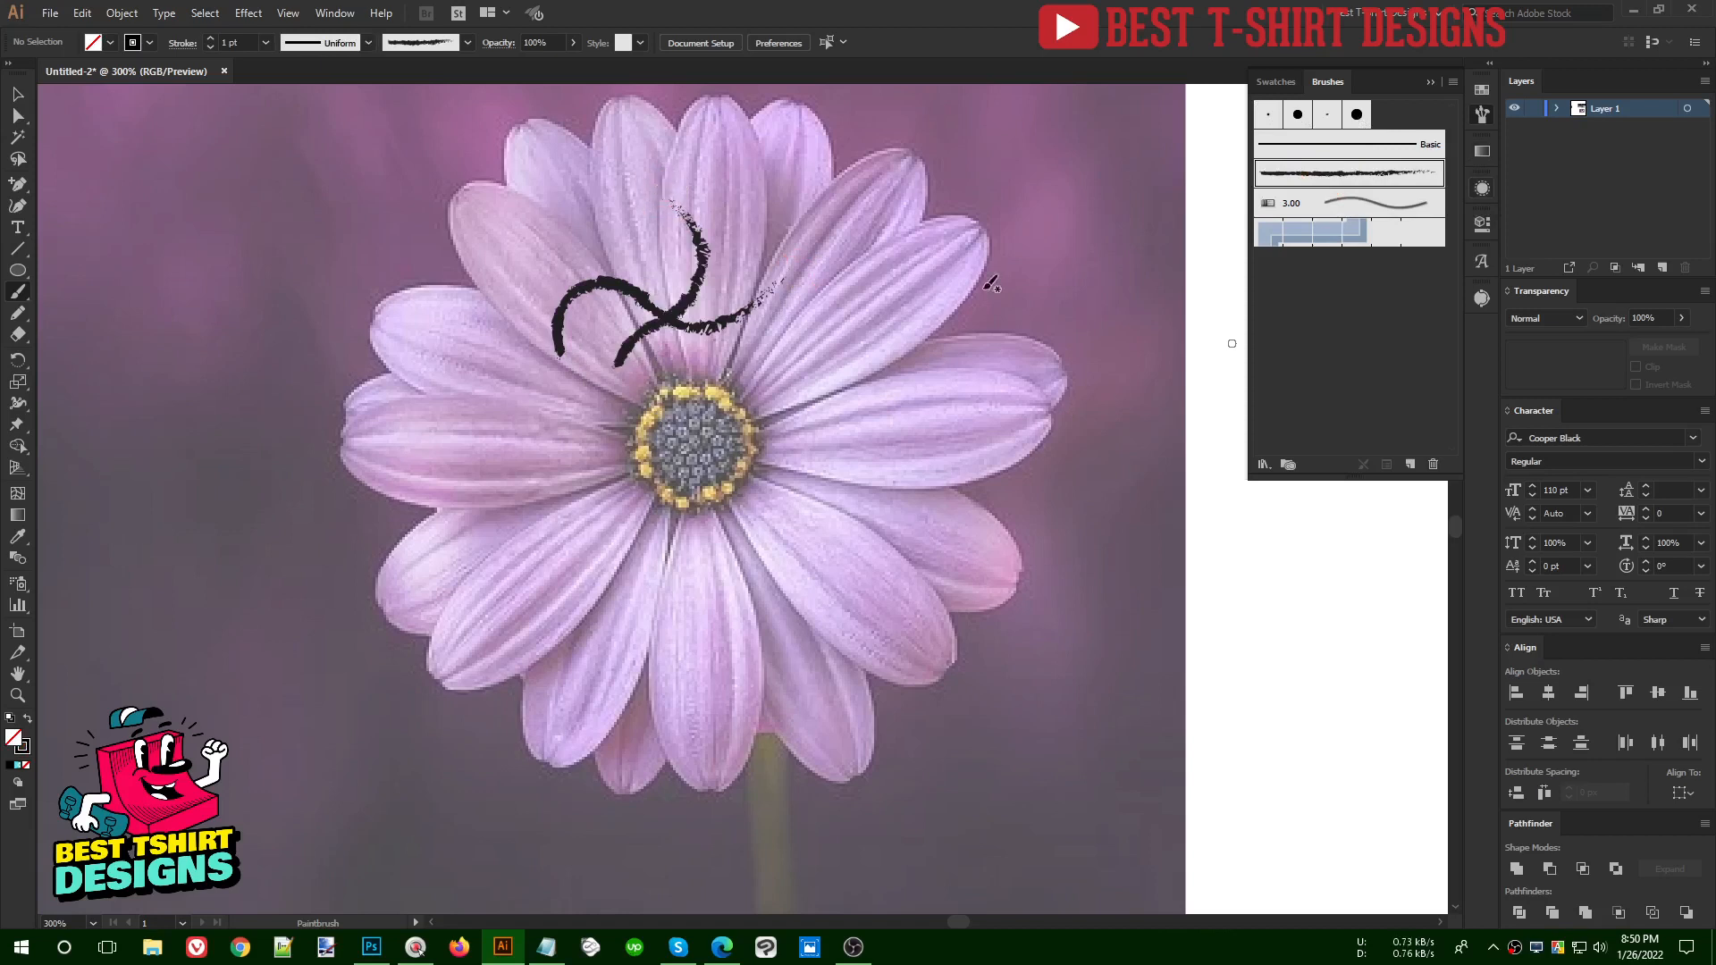
left_click(1357, 114)
mouse_move(876, 243)
left_mouse_down()
mouse_move(847, 312)
mouse_move(623, 523)
left_mouse_up()
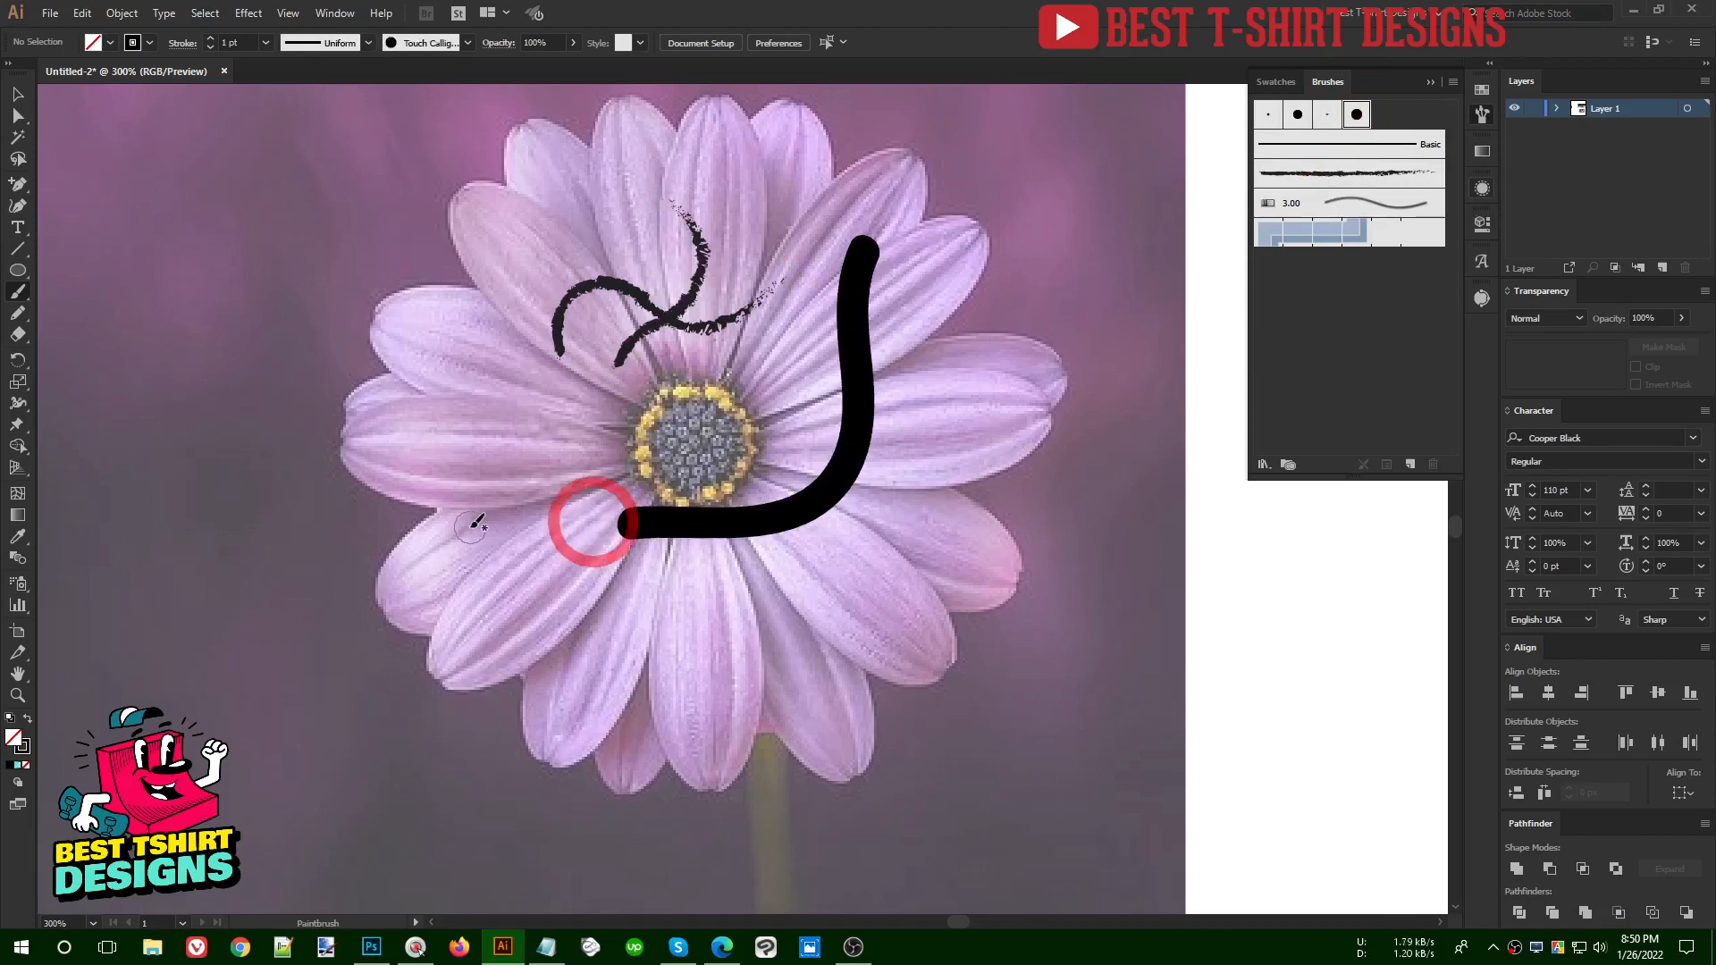
left_click(1298, 115)
mouse_move(1008, 378)
left_mouse_down()
mouse_move(751, 604)
mouse_move(630, 615)
left_mouse_up()
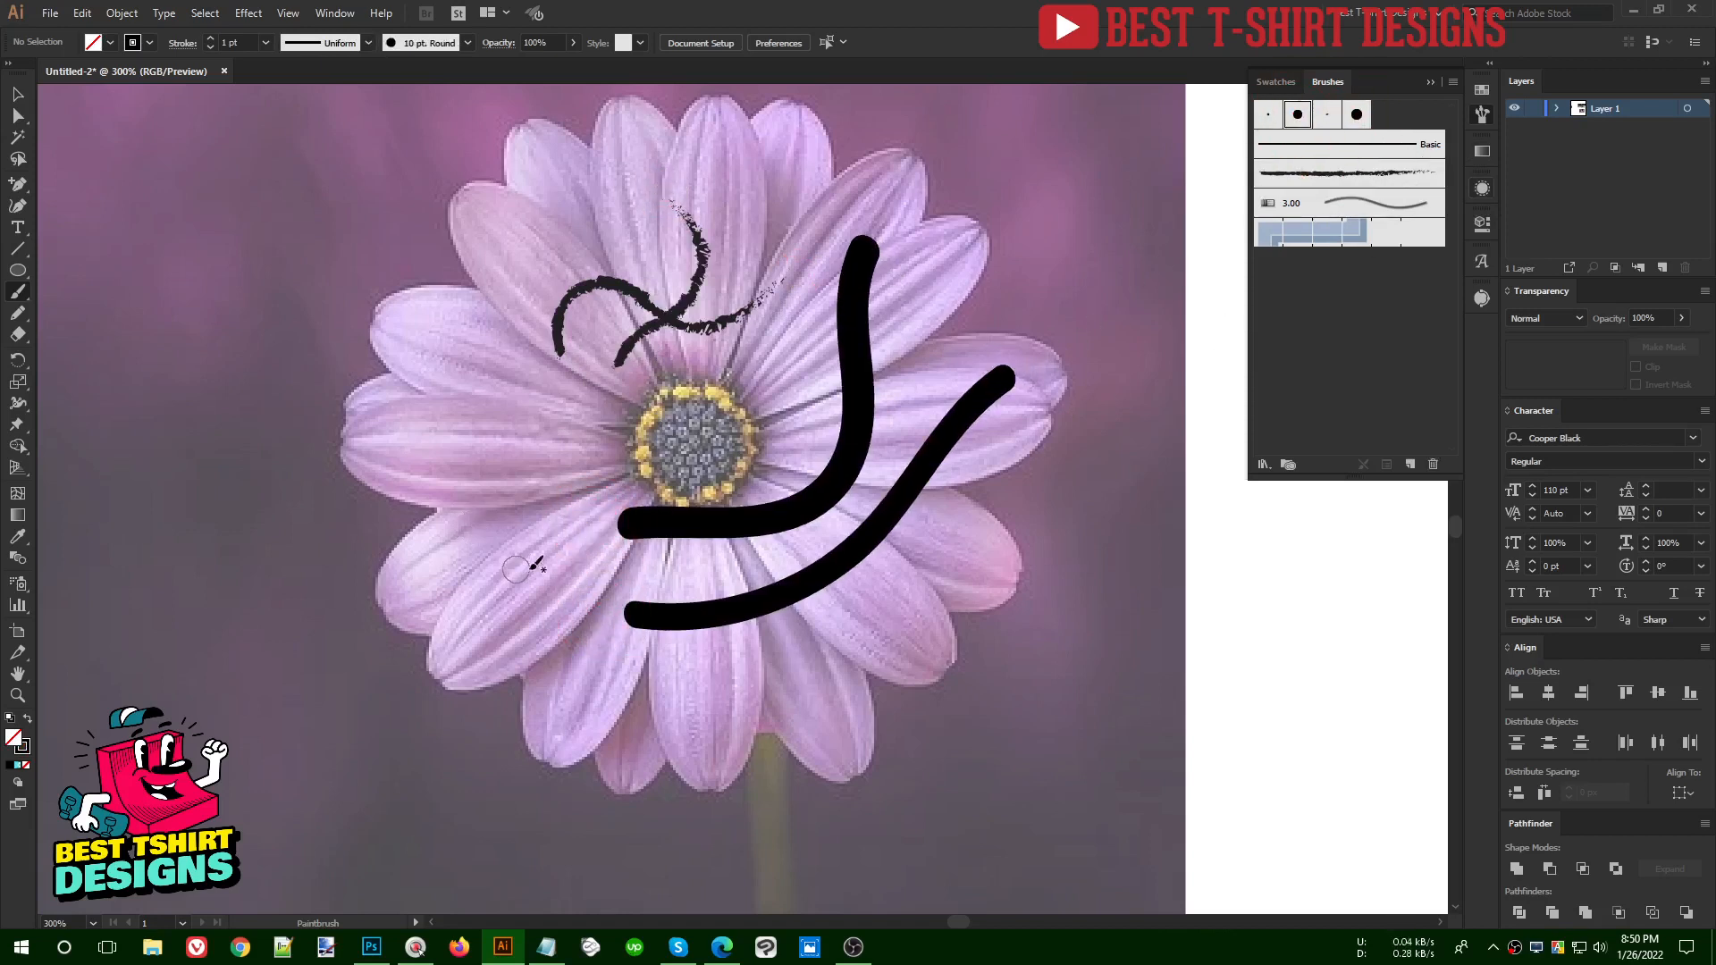
- Delete all the test brush strokes from the flower photo
key("v")
left_click_drag(989, 644, 427, 213)
key("Delete")
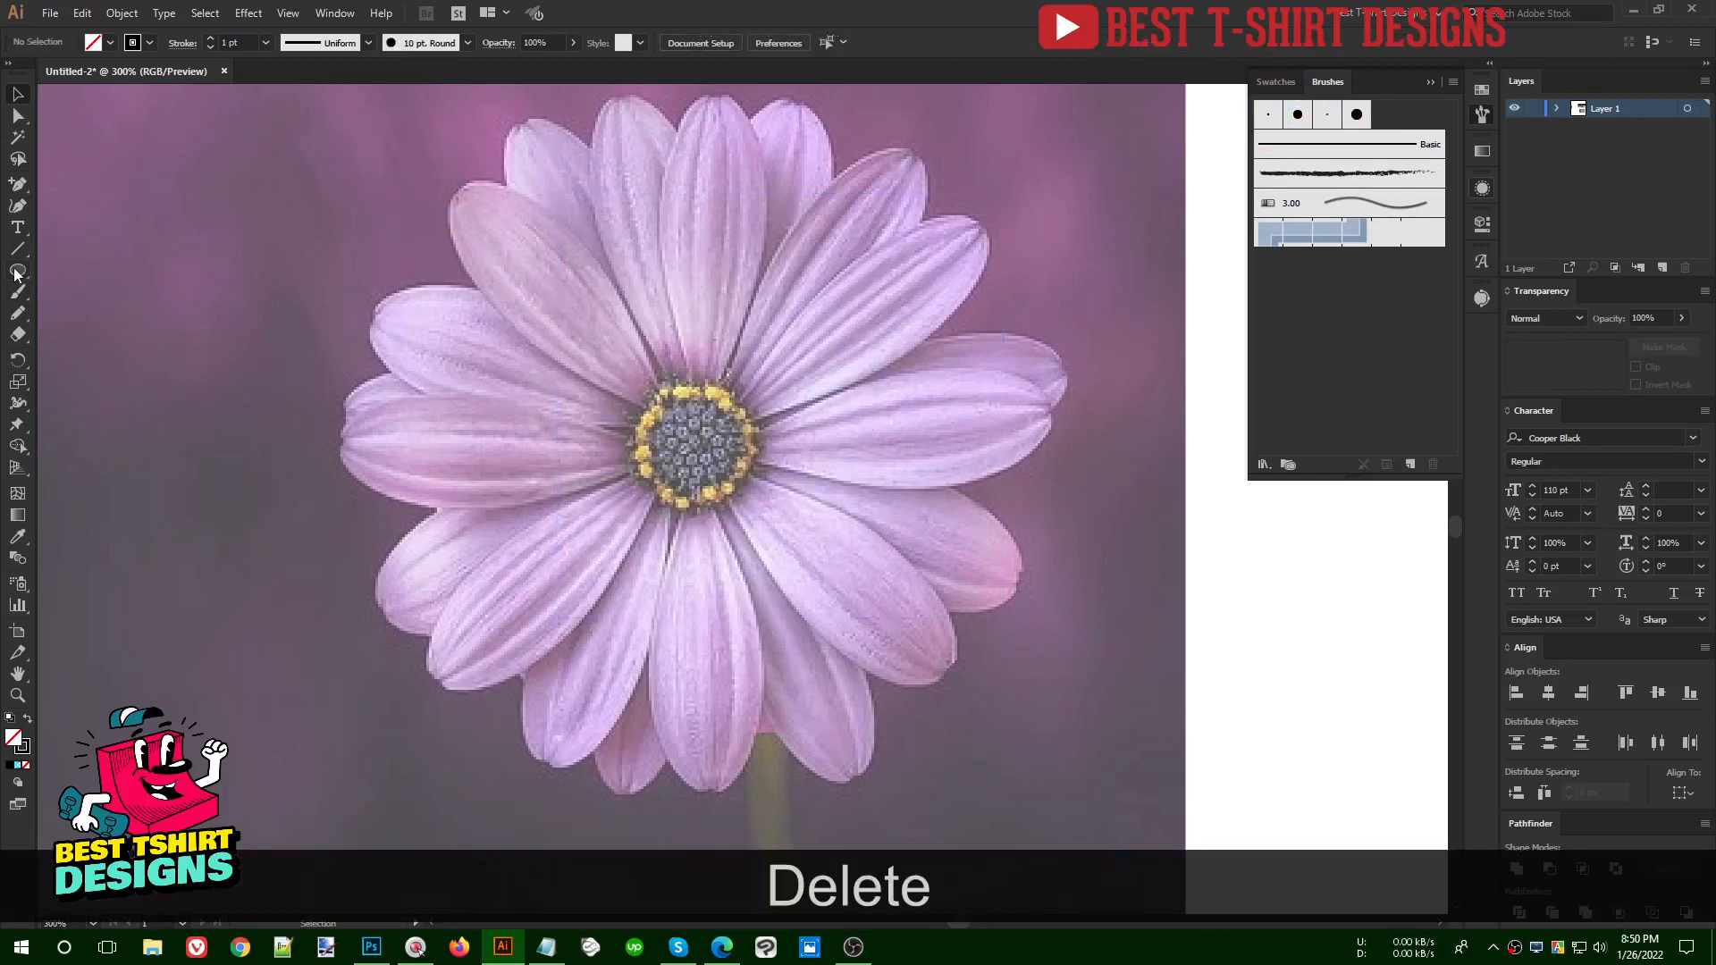
key("F10")
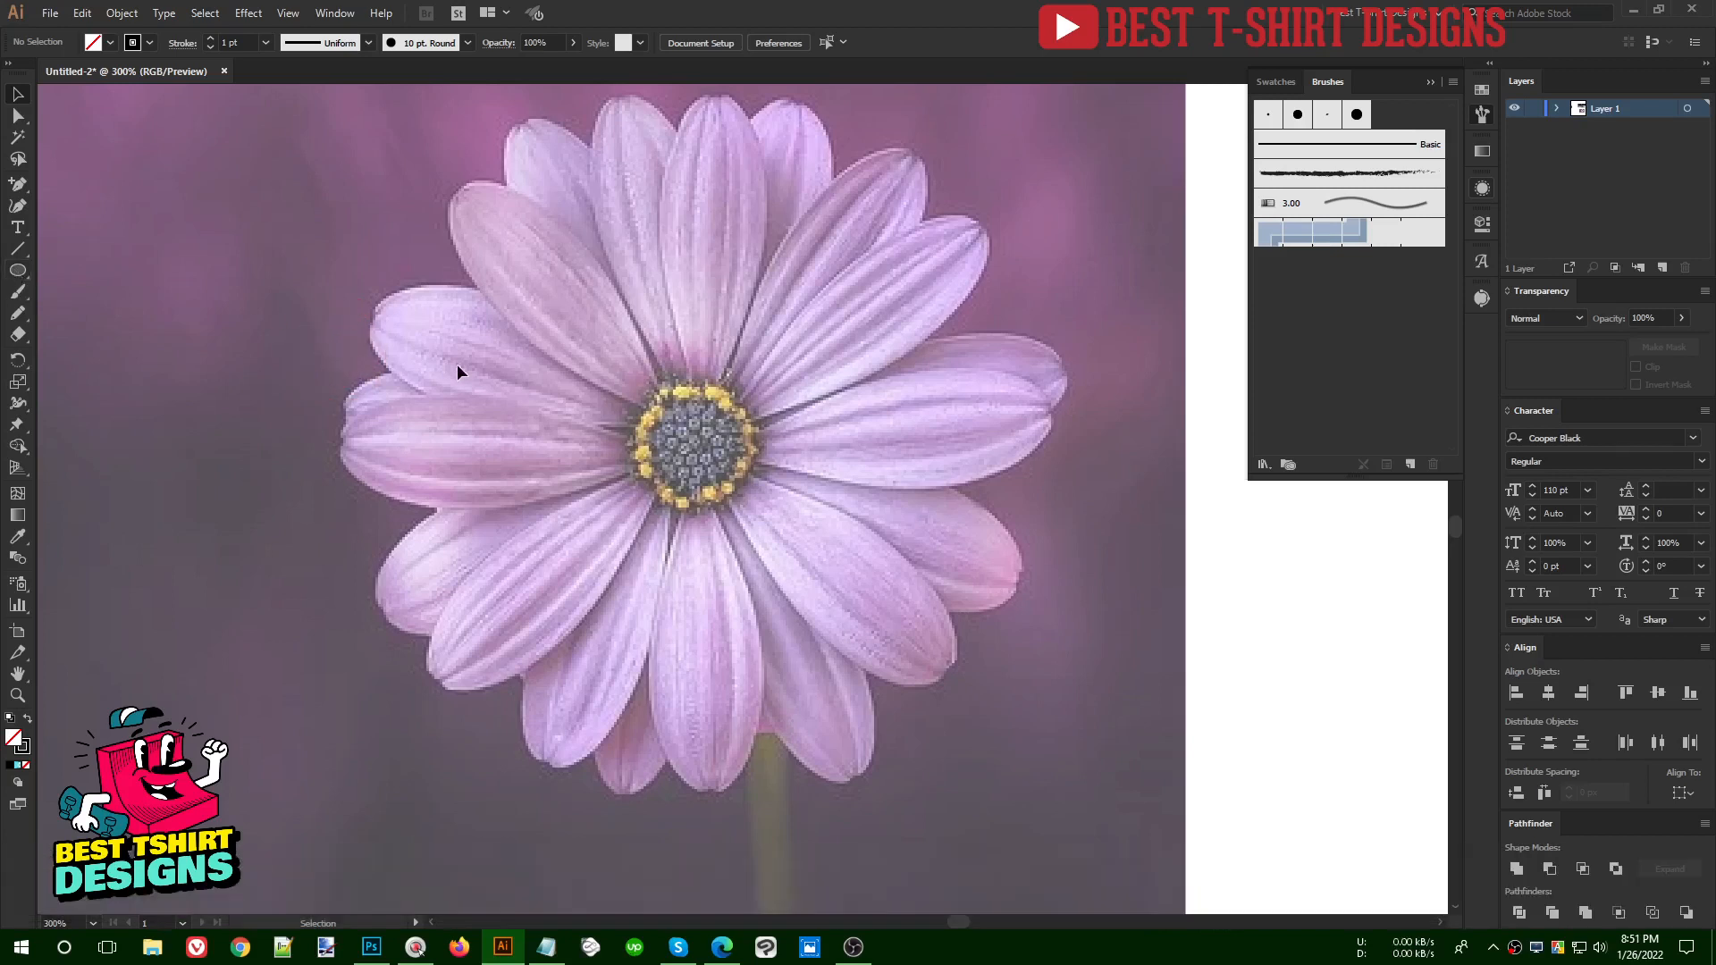
- Draw a flat ellipse about 55 px wide and a circle about 45 px across on the petals, giving the circle a black fill without stroke
left_click(17, 270)
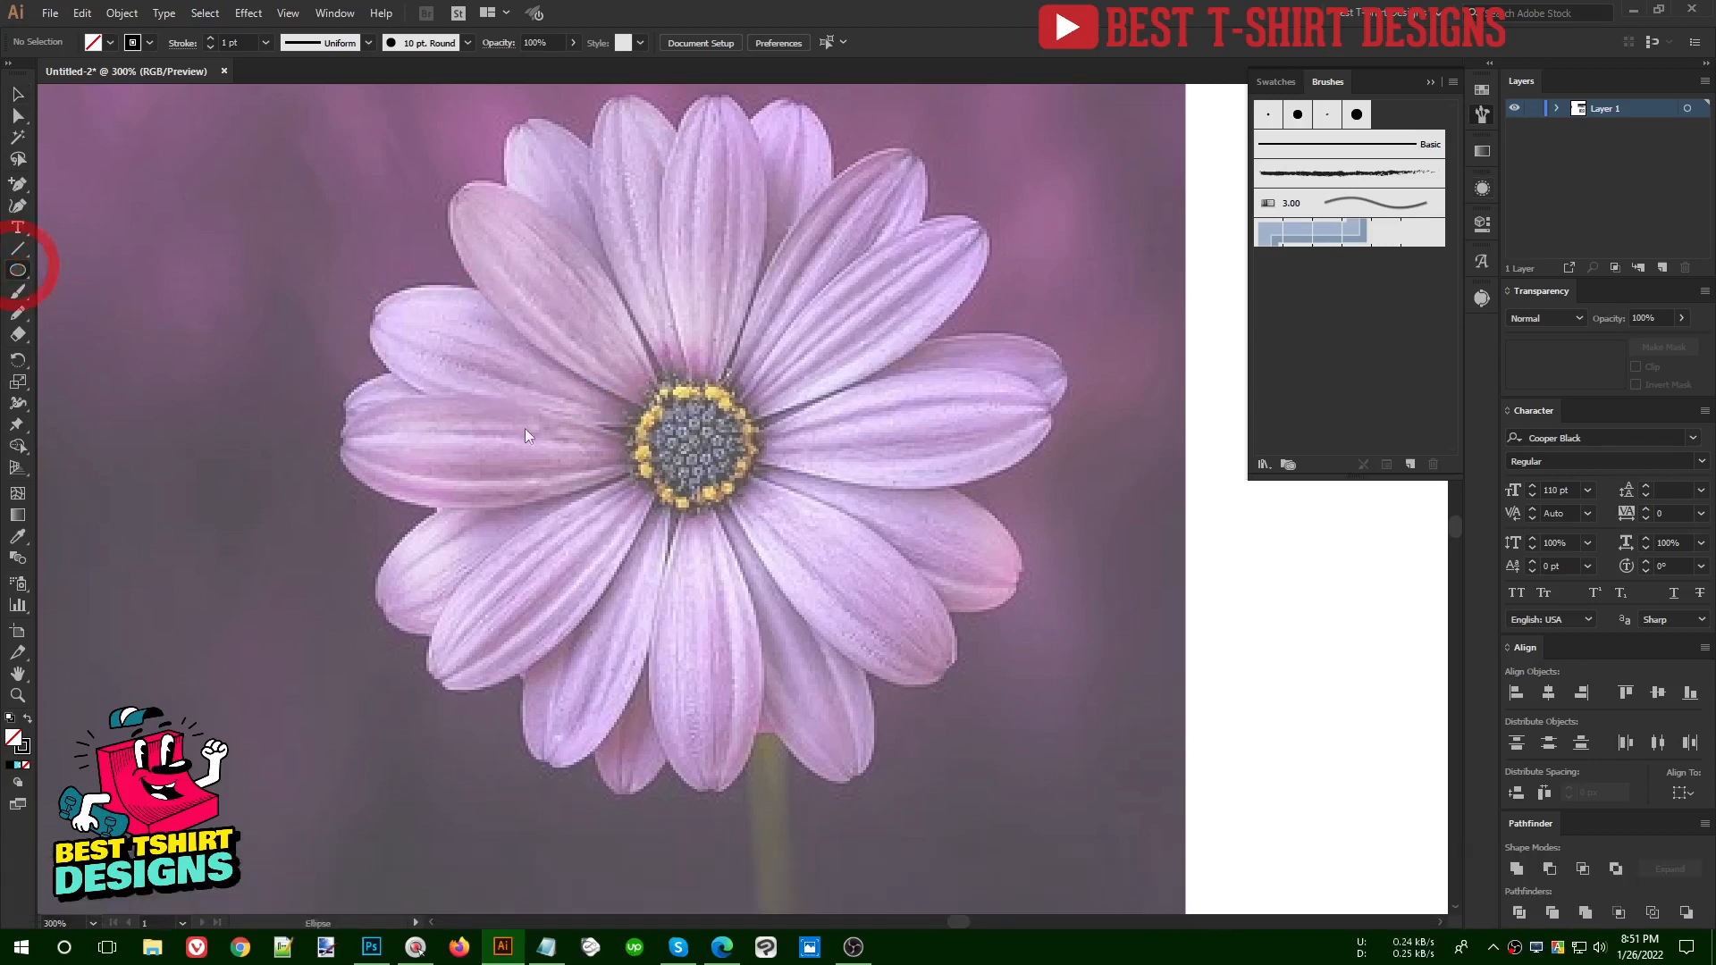
left_click_drag(423, 354, 569, 358)
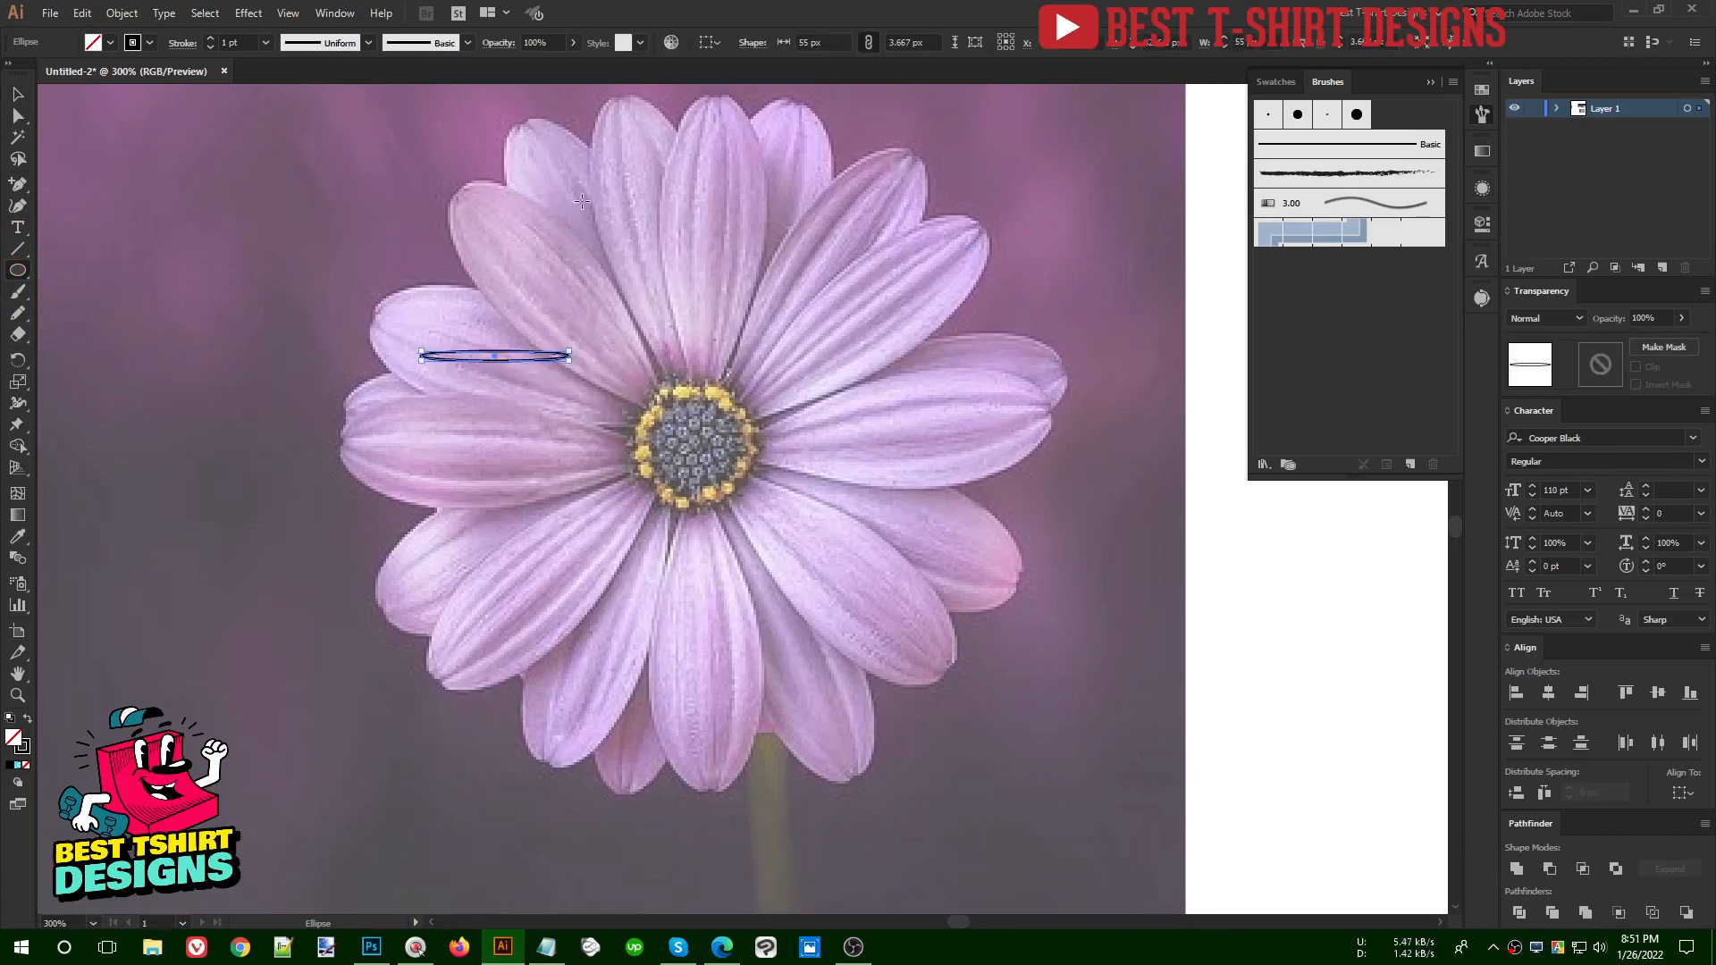
left_click_drag(583, 201, 703, 320)
key("shift+x")
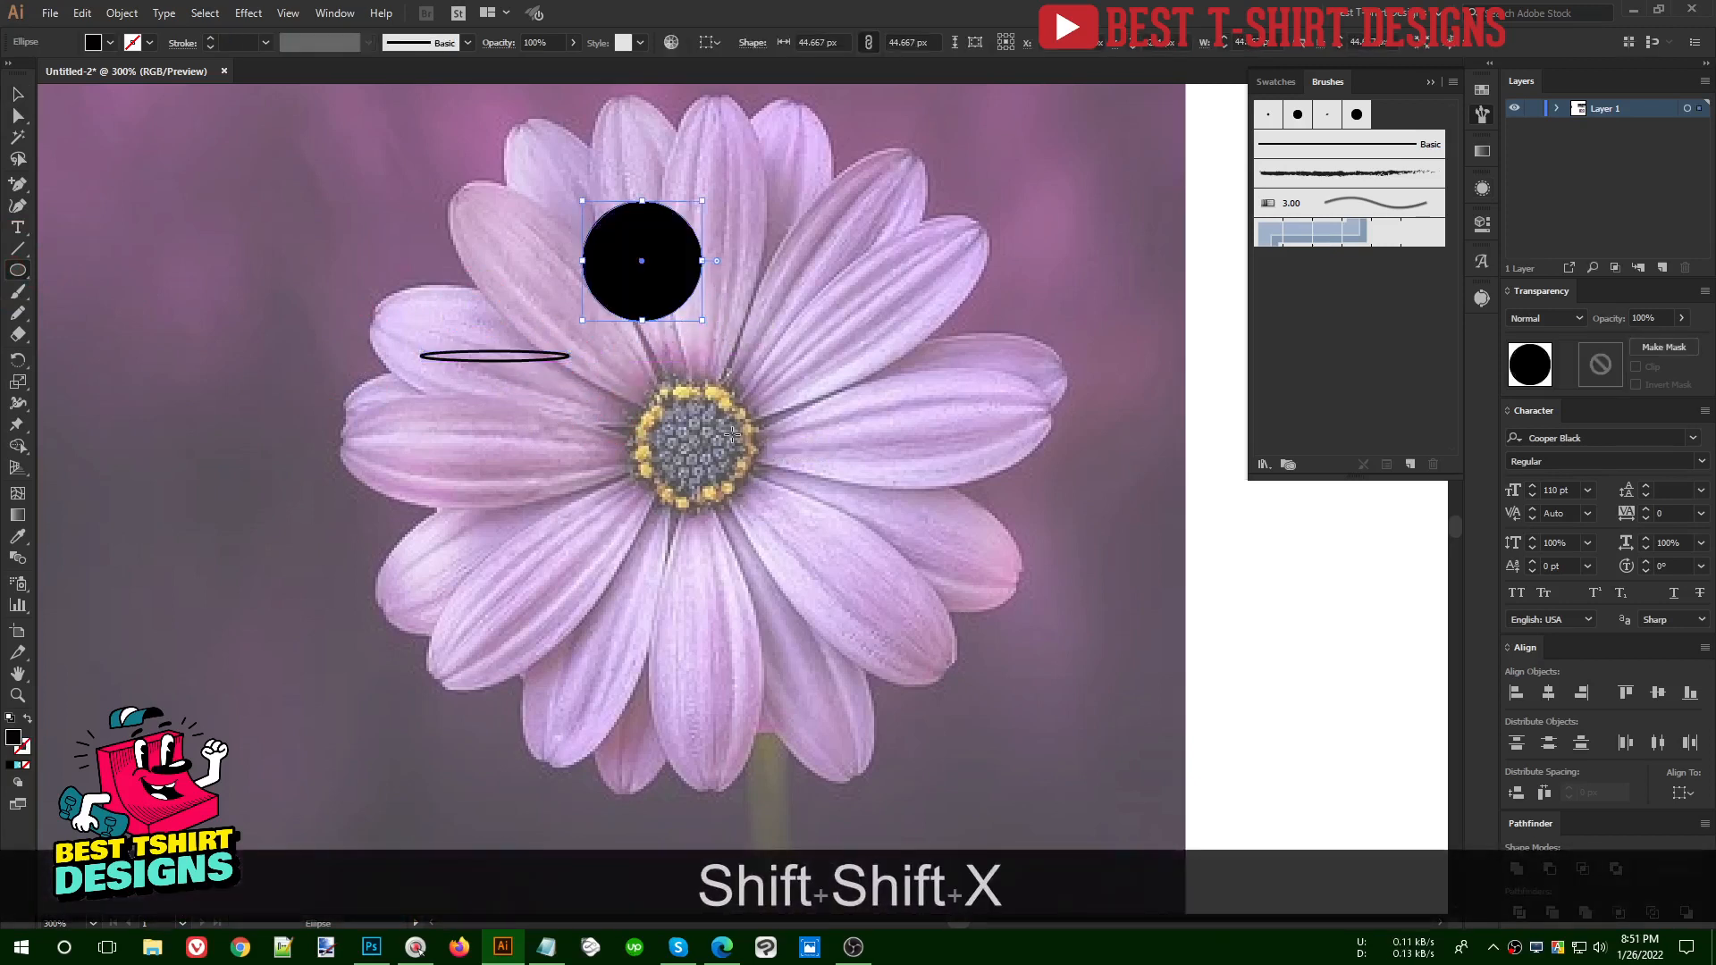
- Delete the flat outlined ellipse, keeping only the black circle
key("v")
left_click(510, 356)
key("Delete")
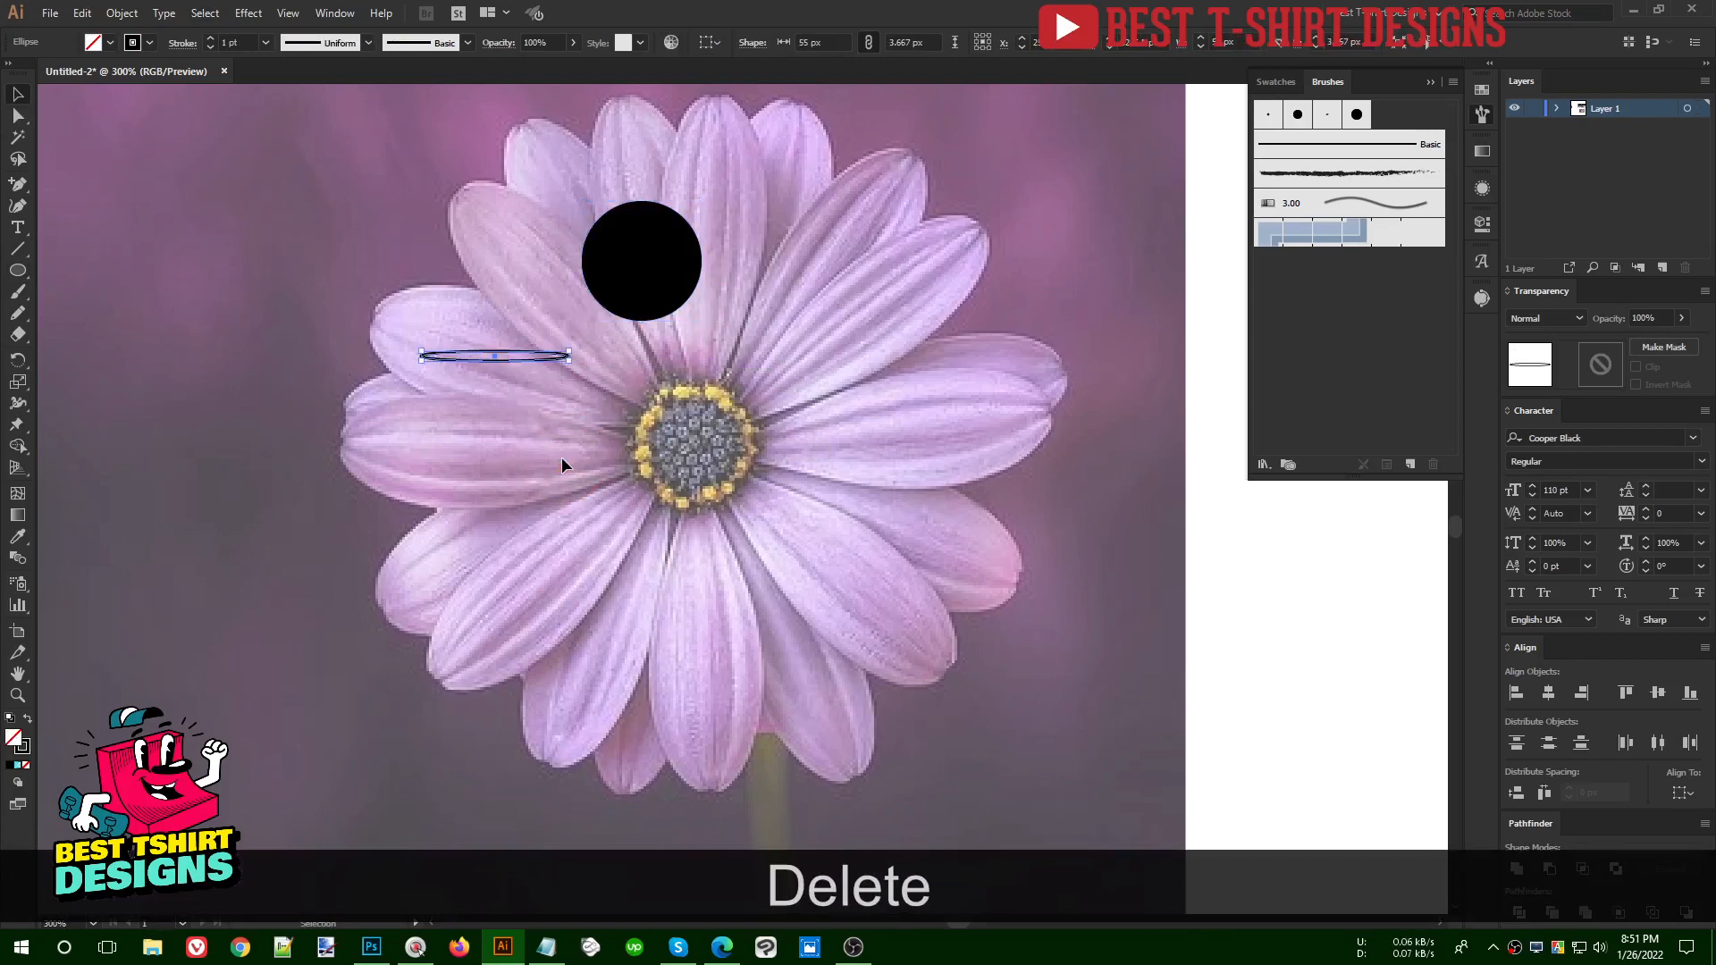
- Flatten the black circle into a thin horizontal ellipse about 3 px high, keeping its width
scroll(616, 274, "up", 1)
left_click(615, 264)
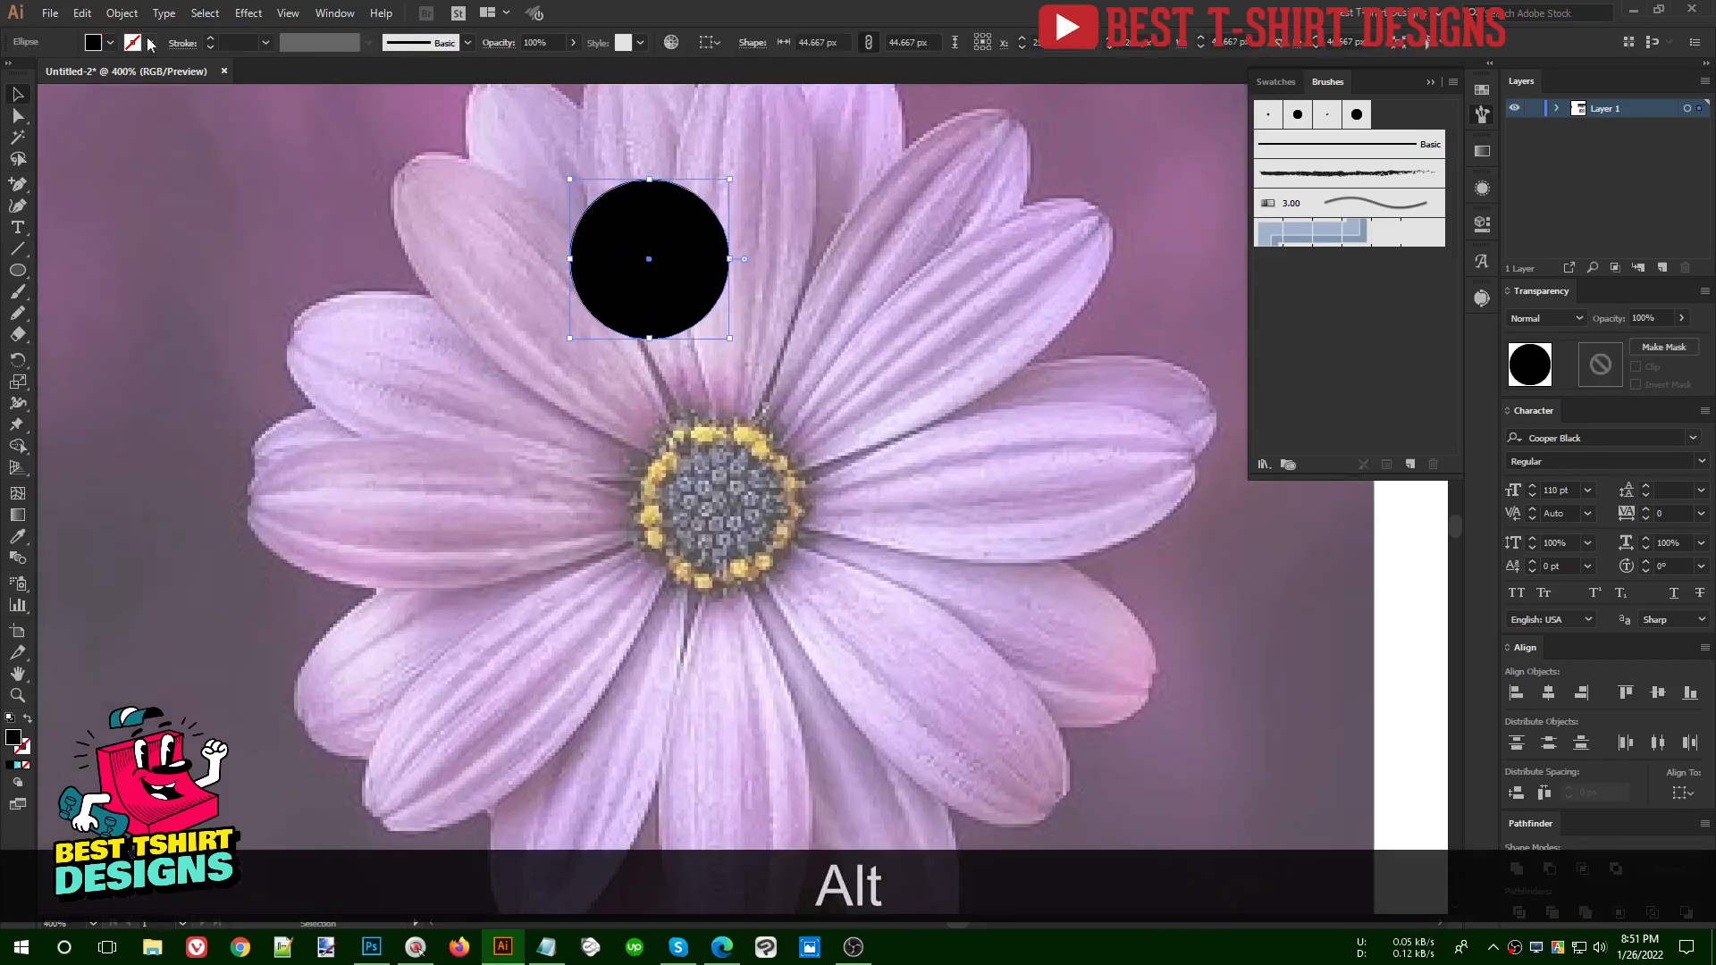
left_click_drag(654, 340, 647, 300)
left_click(782, 345)
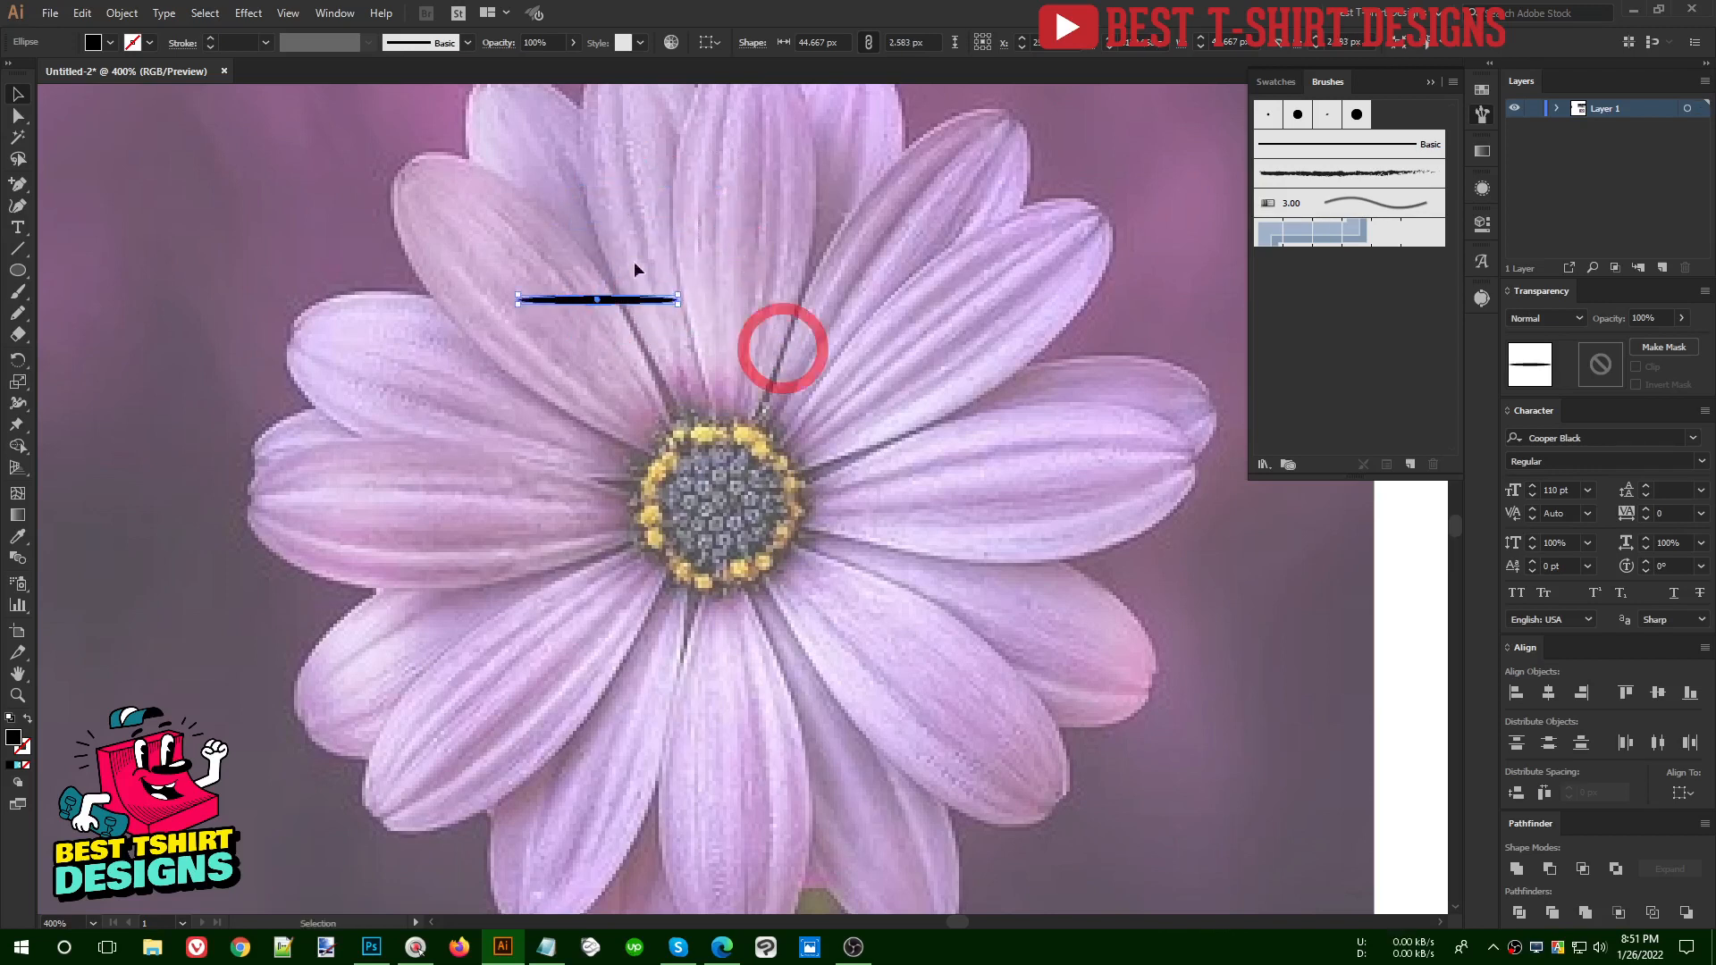
left_click_drag(689, 365, 705, 368)
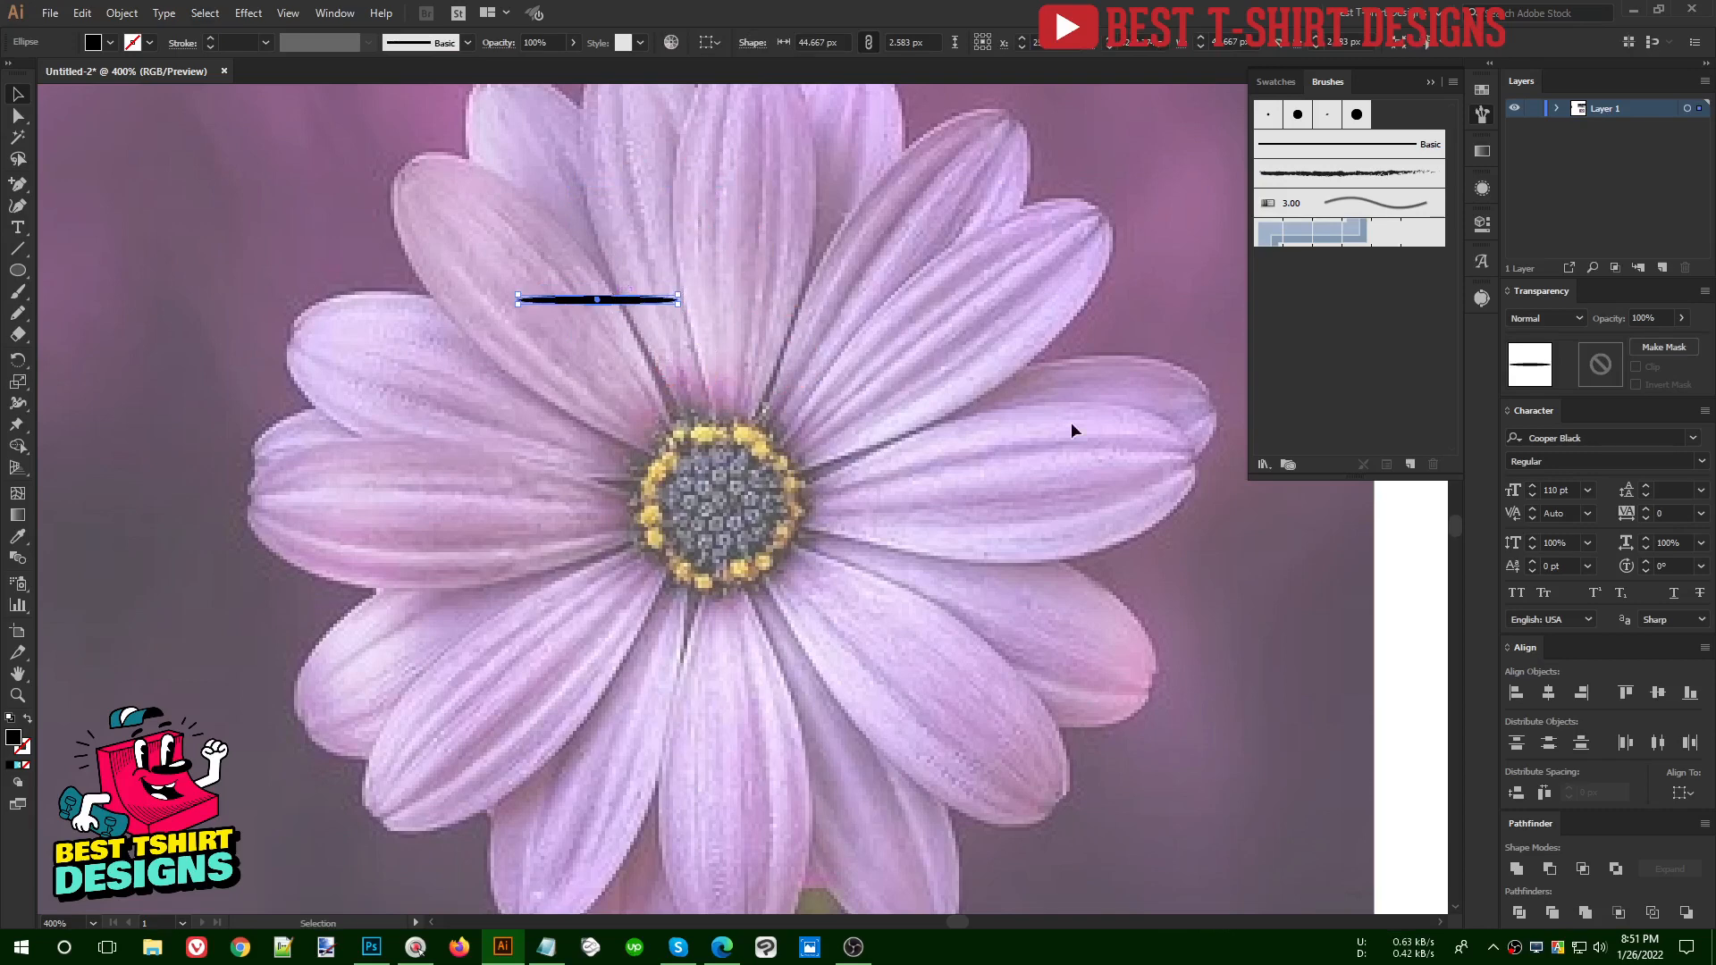
- Create an art brush from the thin black ellipse with Hue Shift colorization, and move the ellipse onto the background beside the flower
left_click(1411, 465)
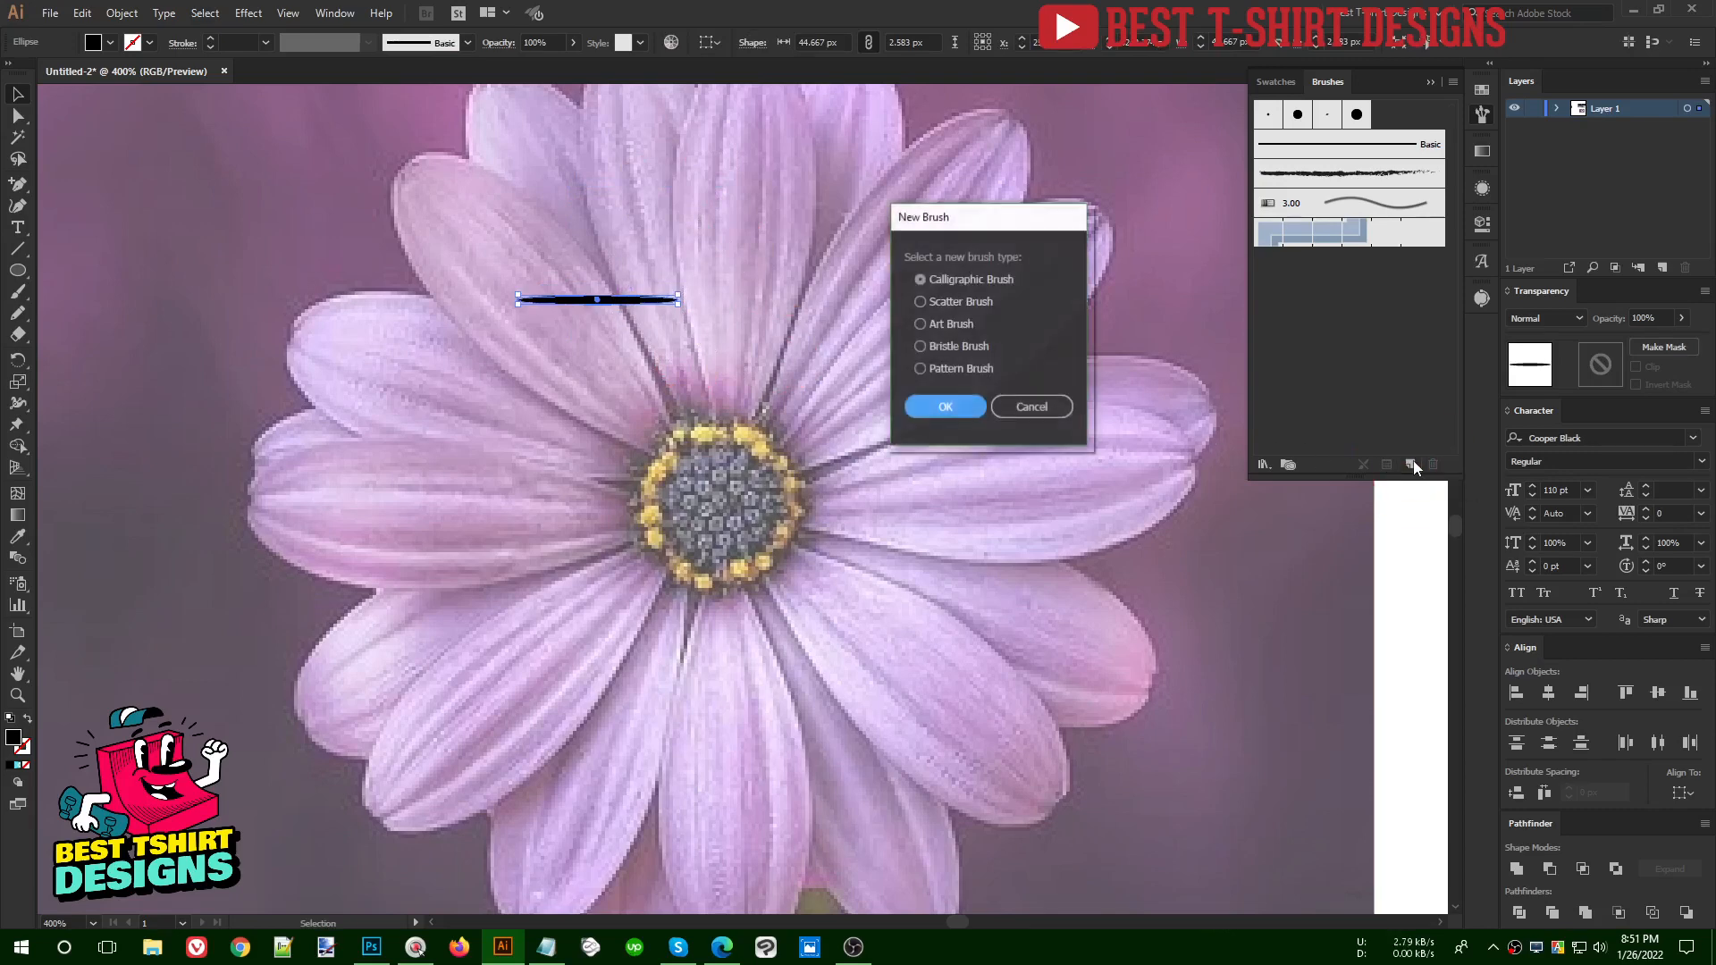
left_click(938, 329)
left_click(945, 406)
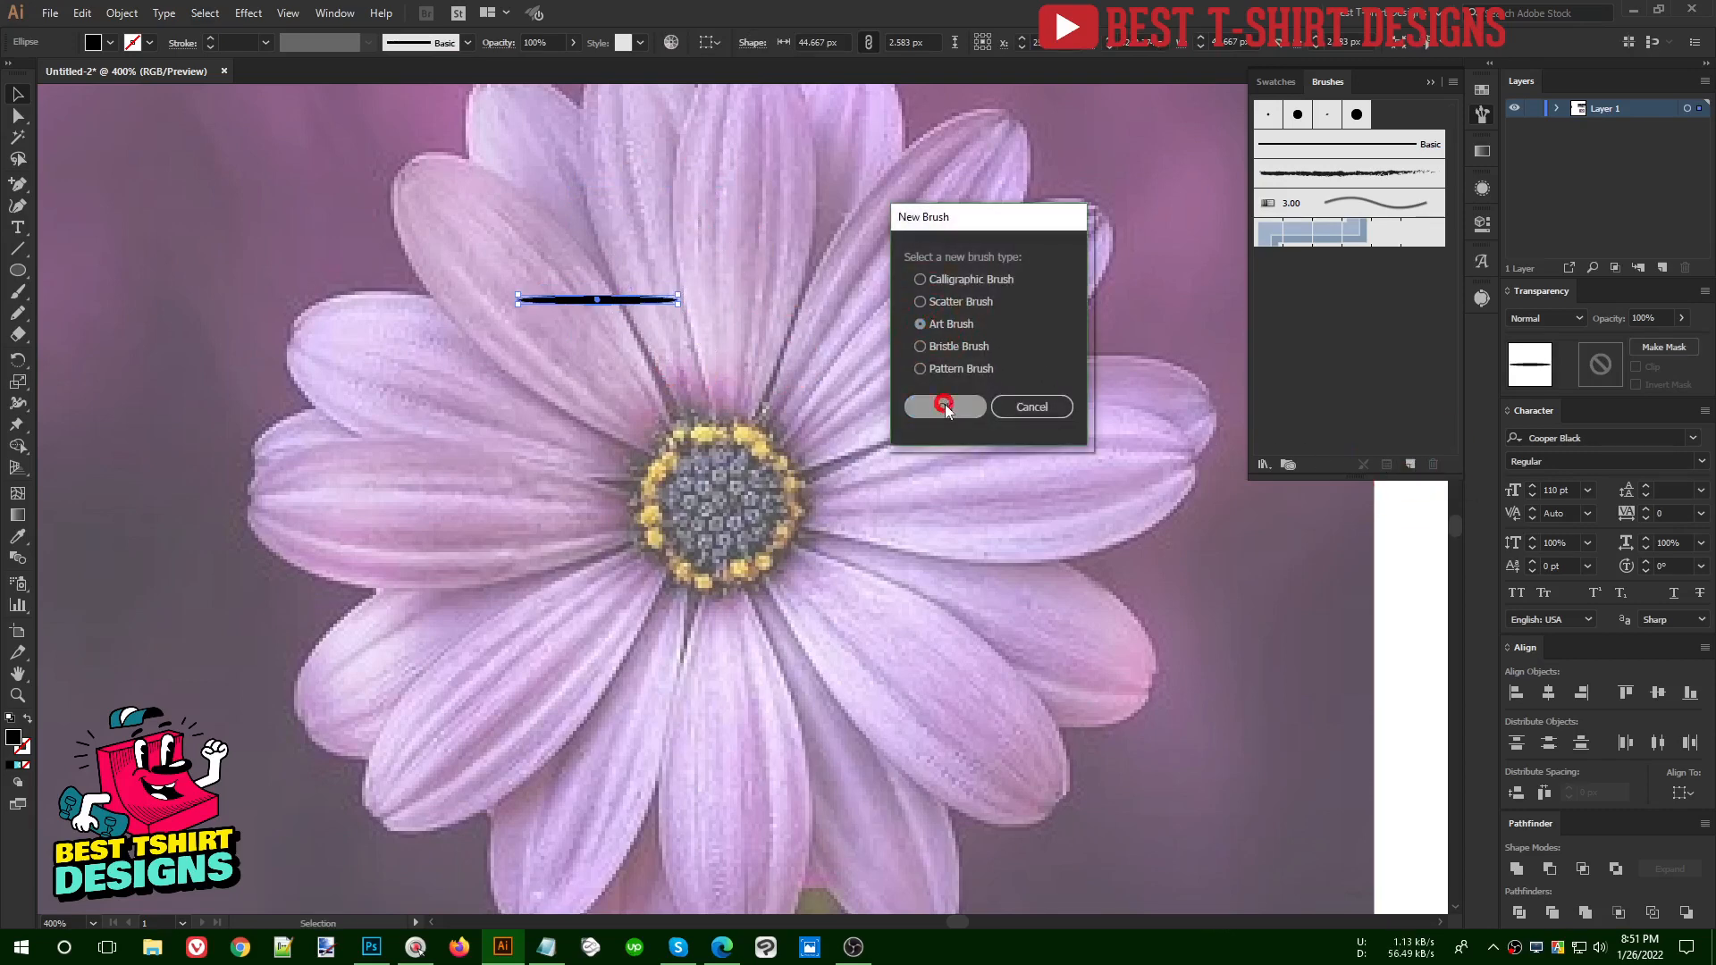
left_click_drag(904, 191, 798, 162)
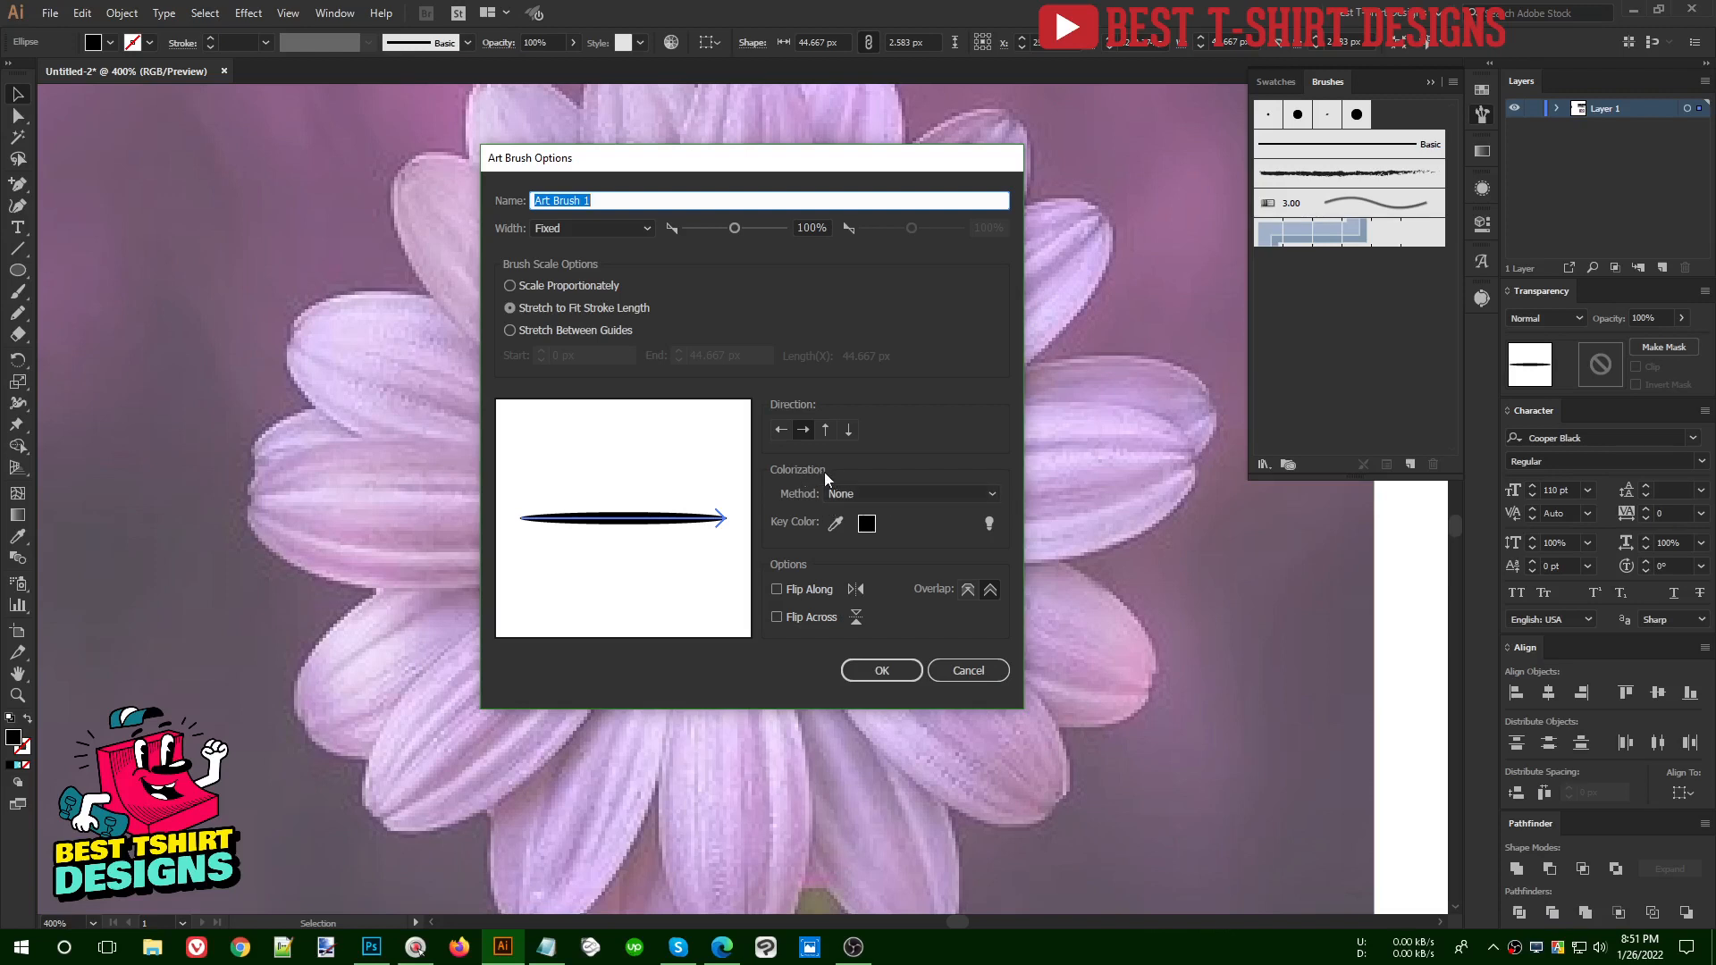
left_click(878, 493)
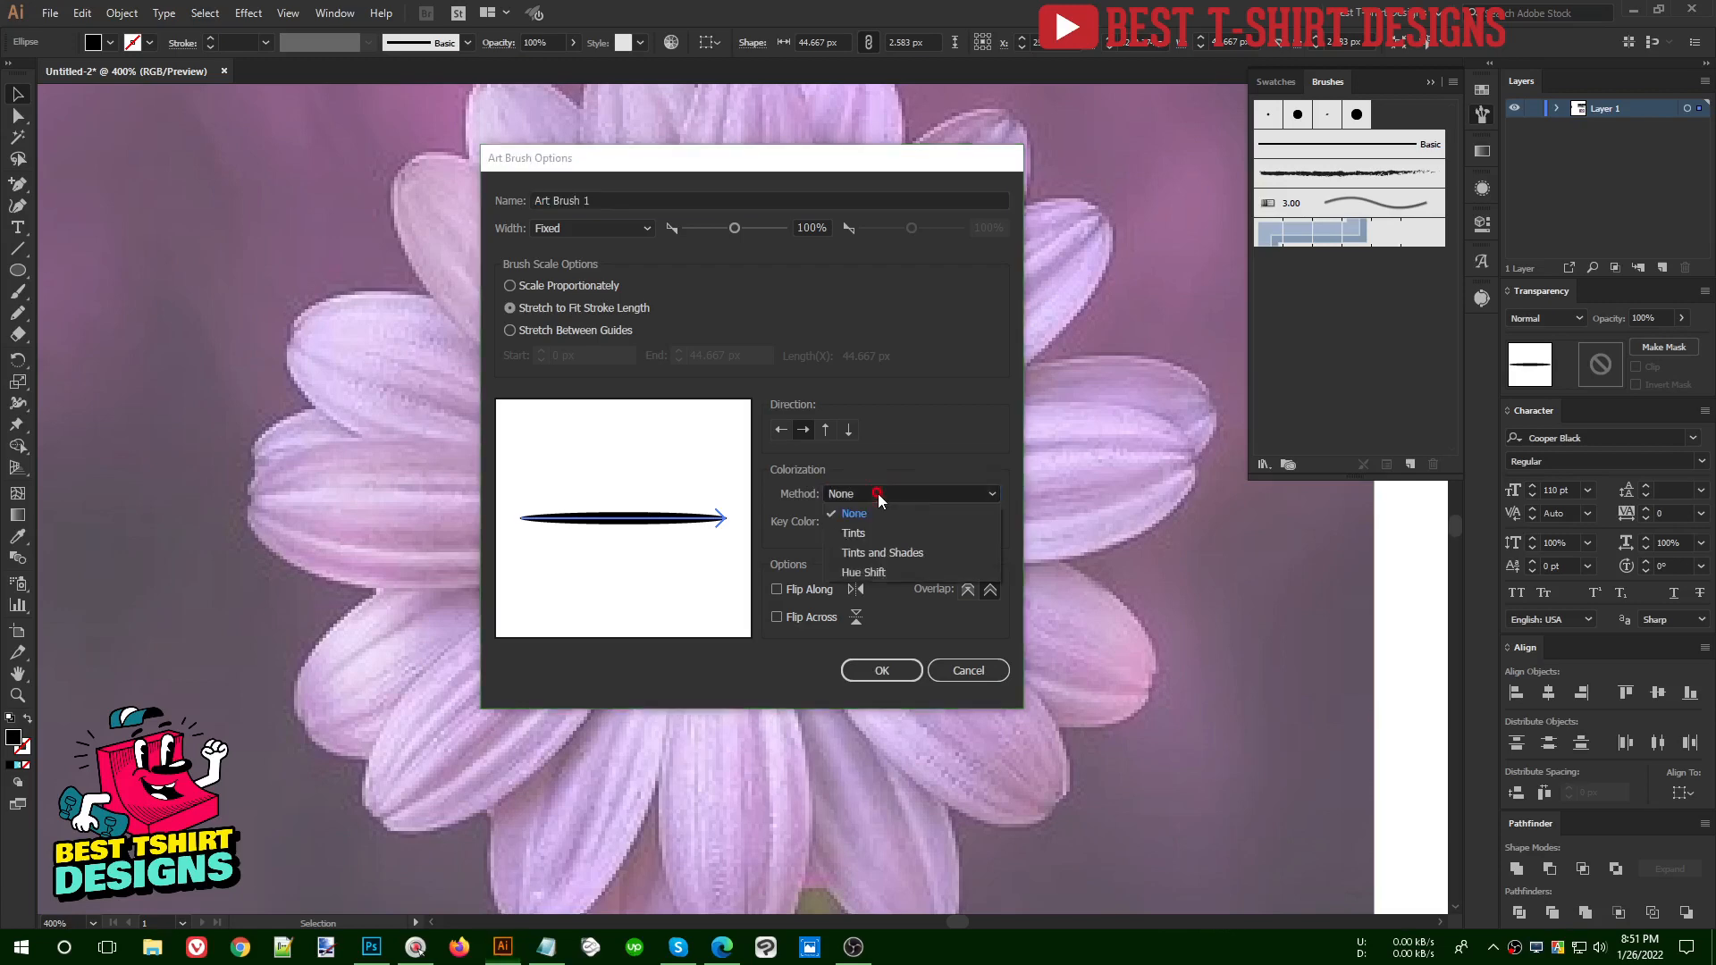
left_click(875, 575)
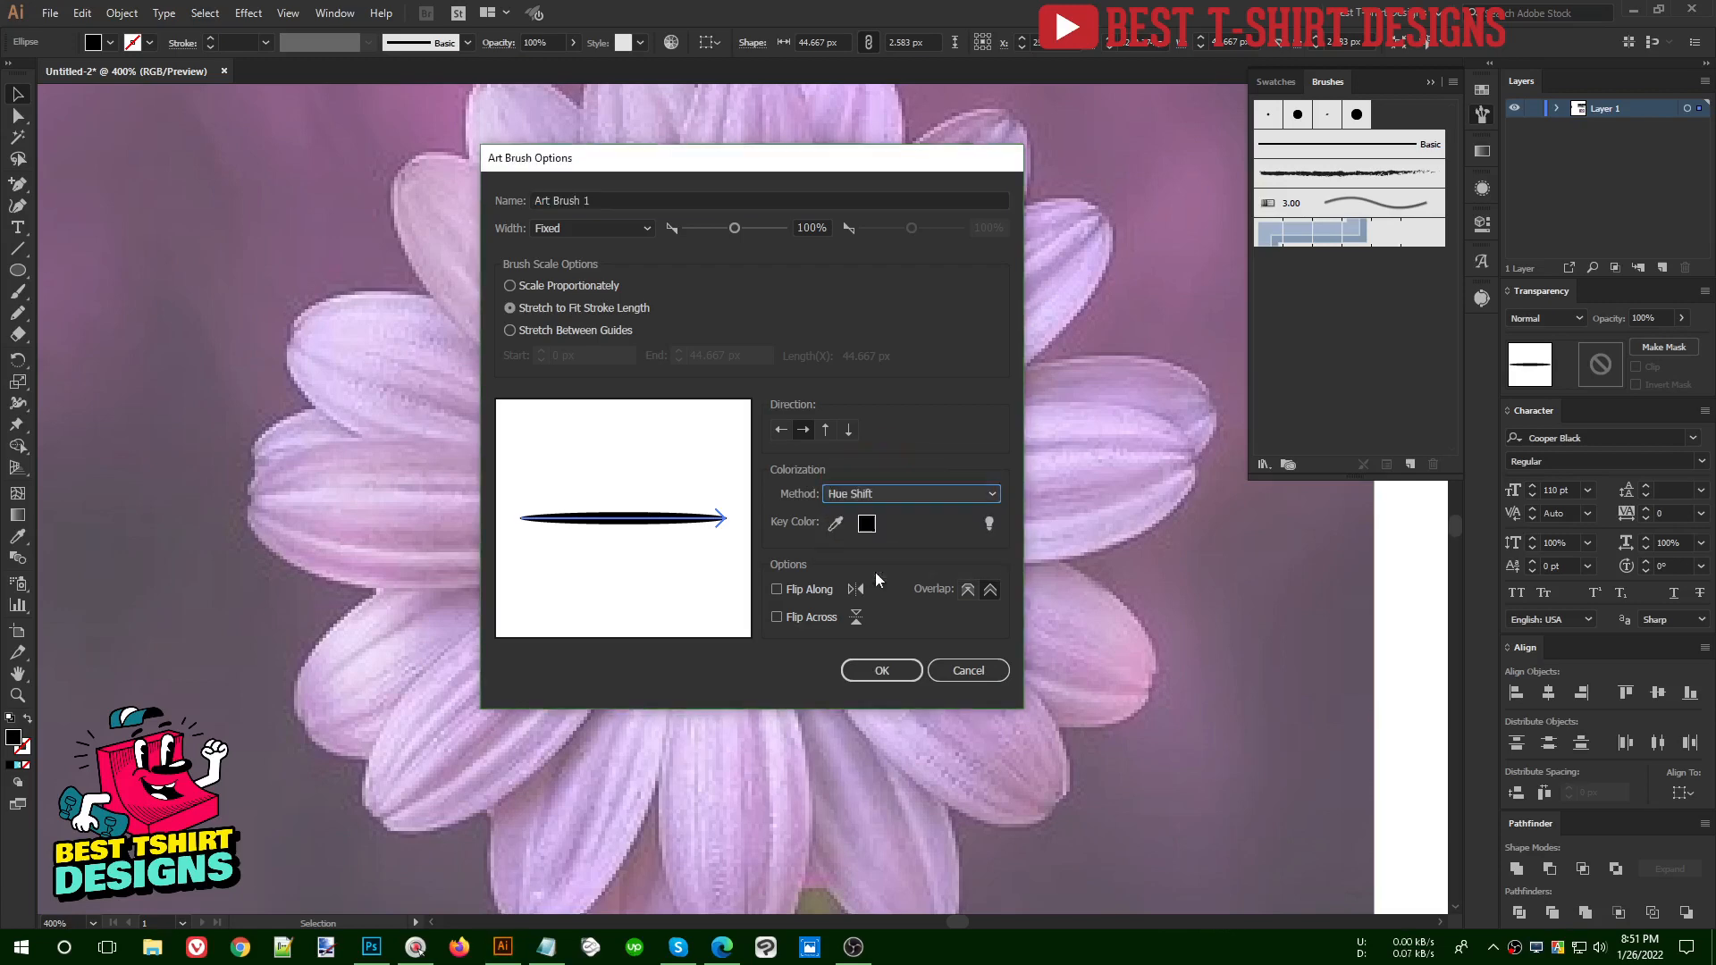
left_click(879, 669)
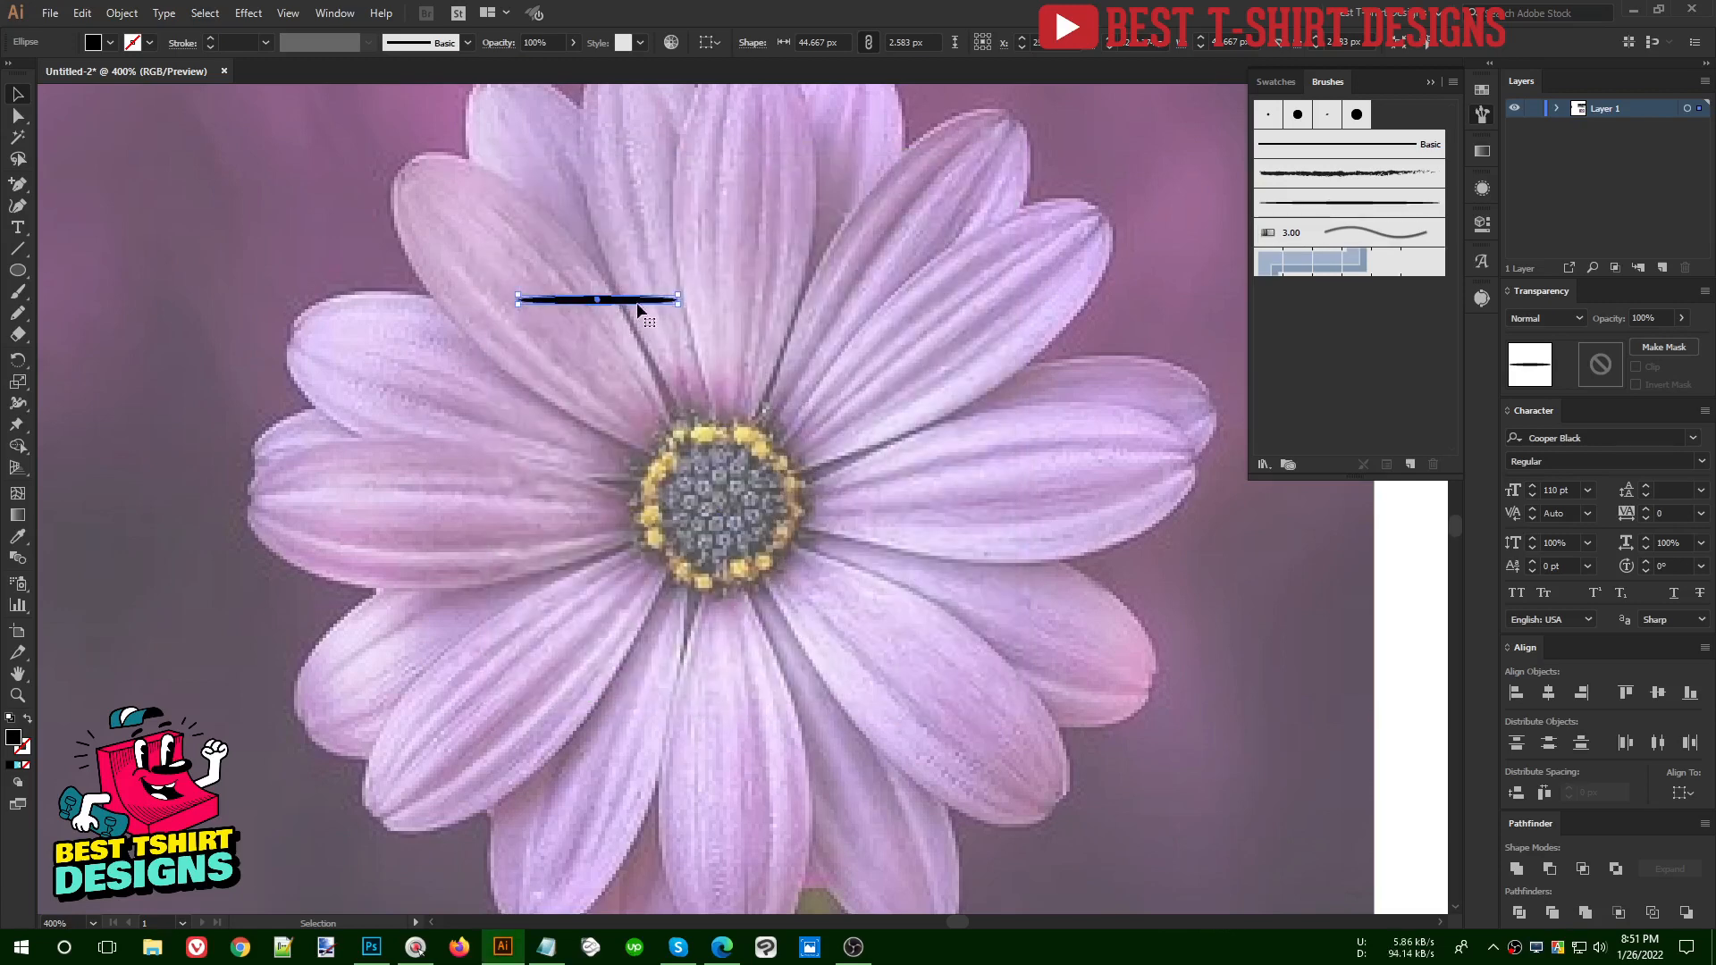
left_click_drag(637, 308, 208, 202)
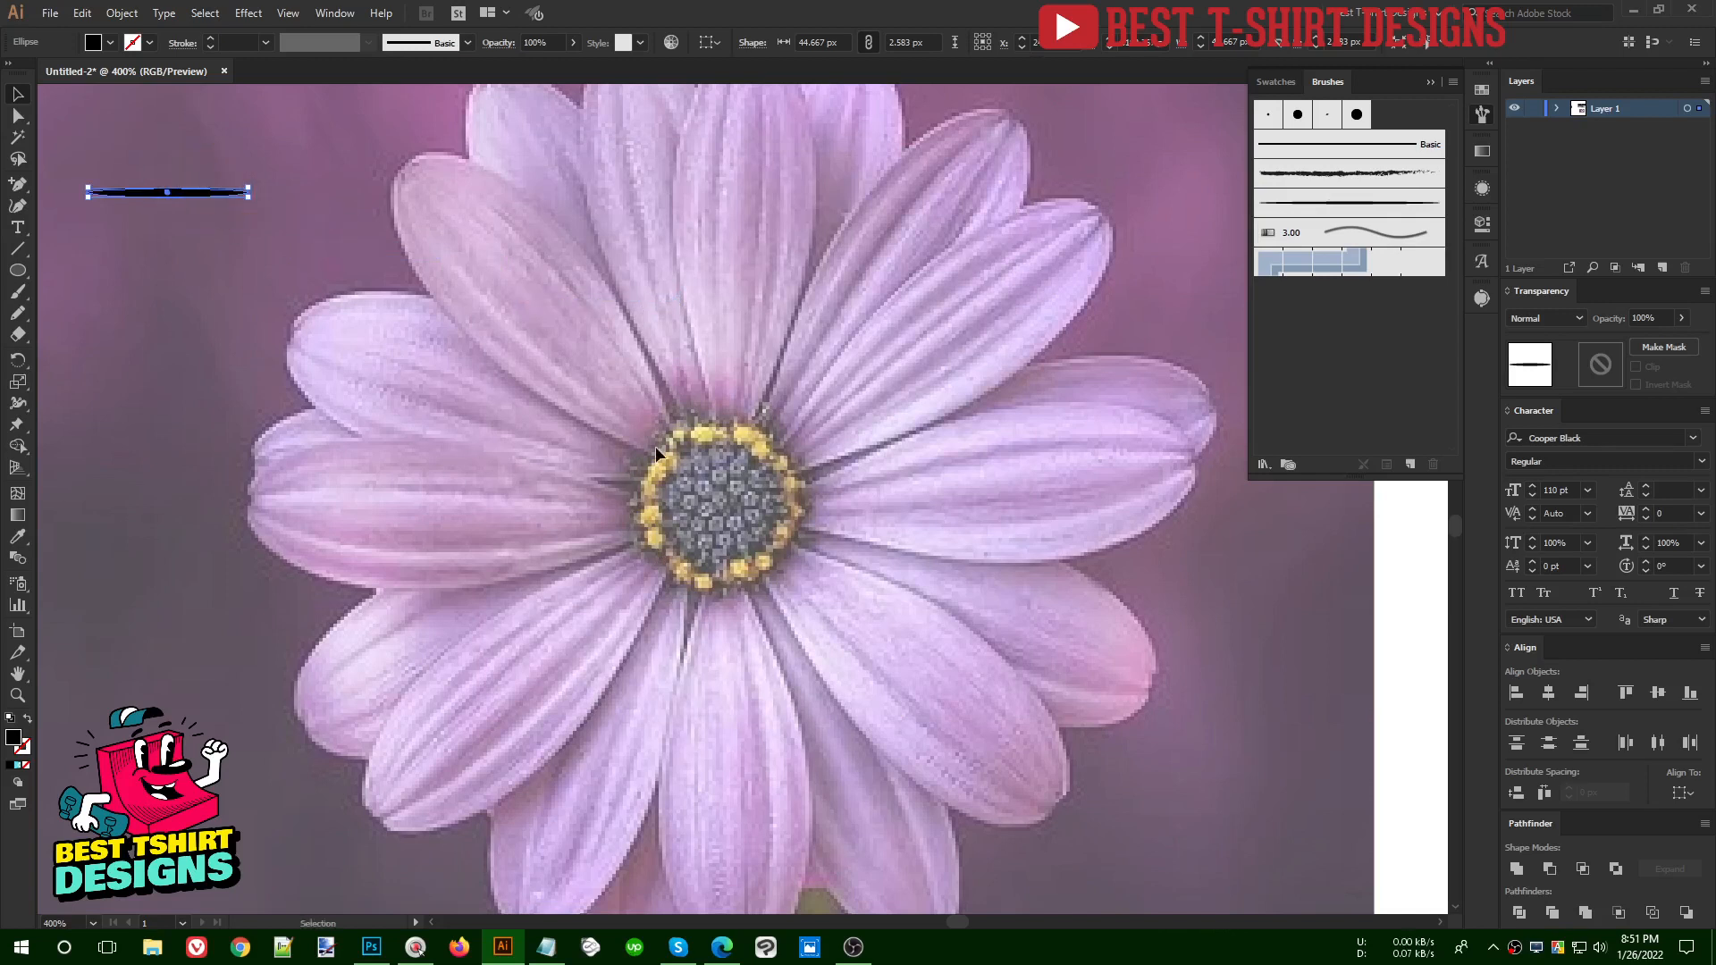
left_click(655, 451)
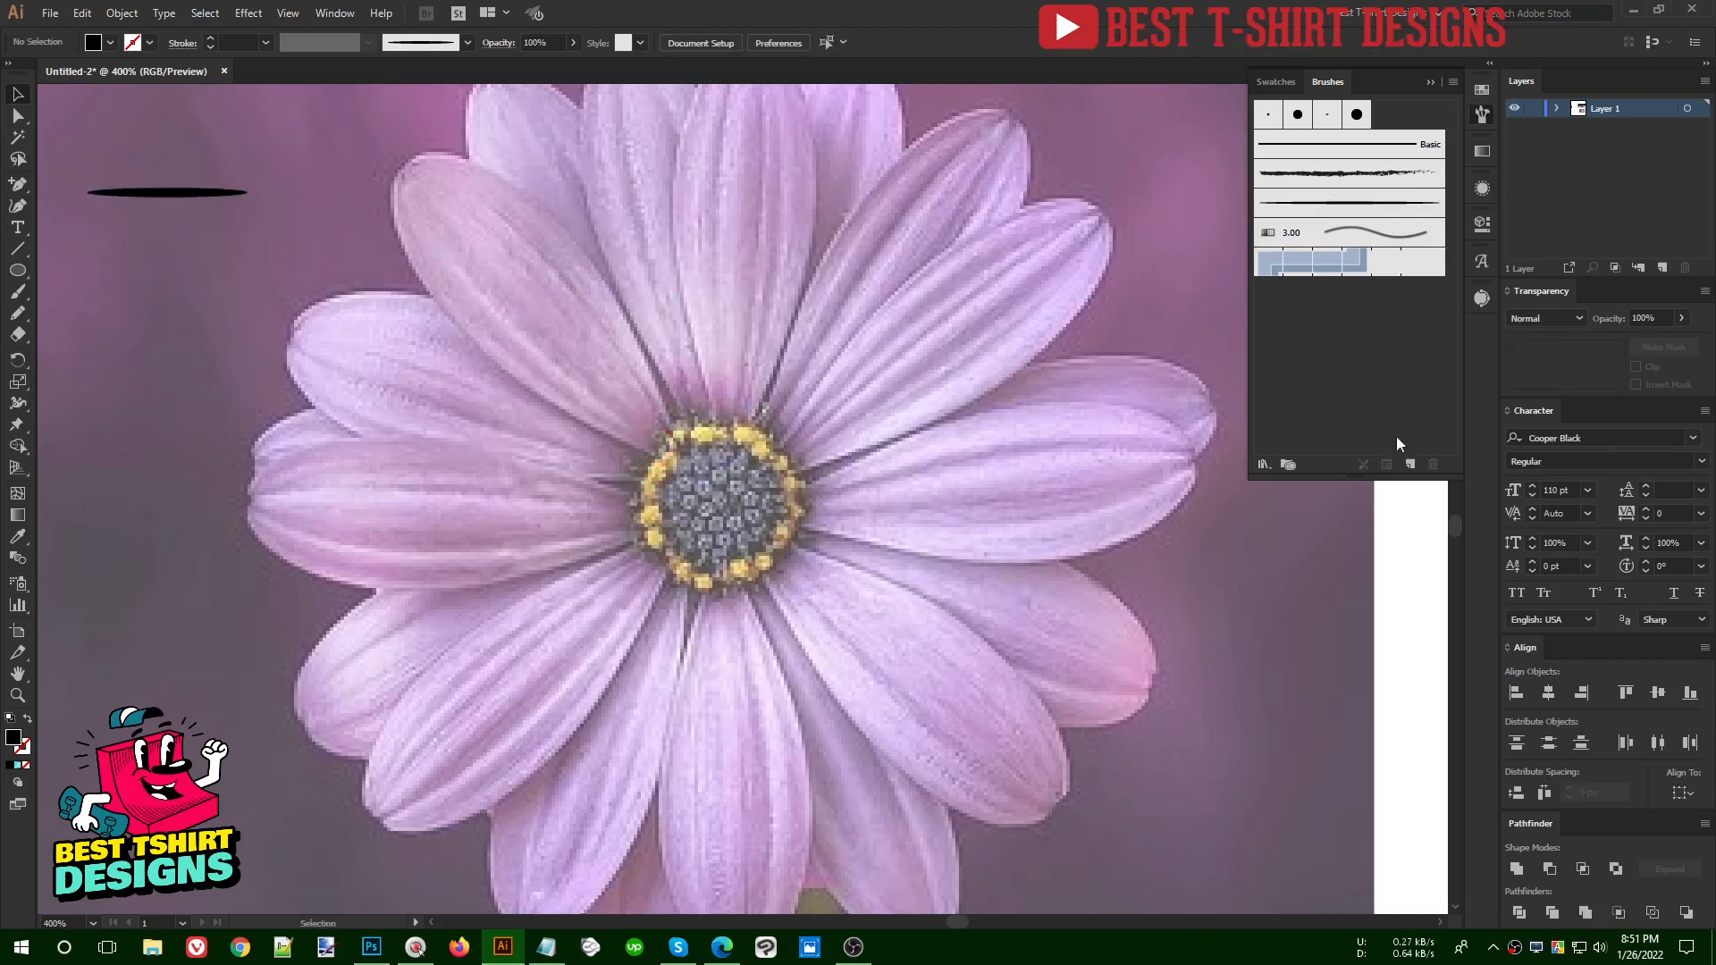
- Outline the flower's upper-left petal in one looping Paintbrush stroke using the new tapered art brush
left_click(1345, 205)
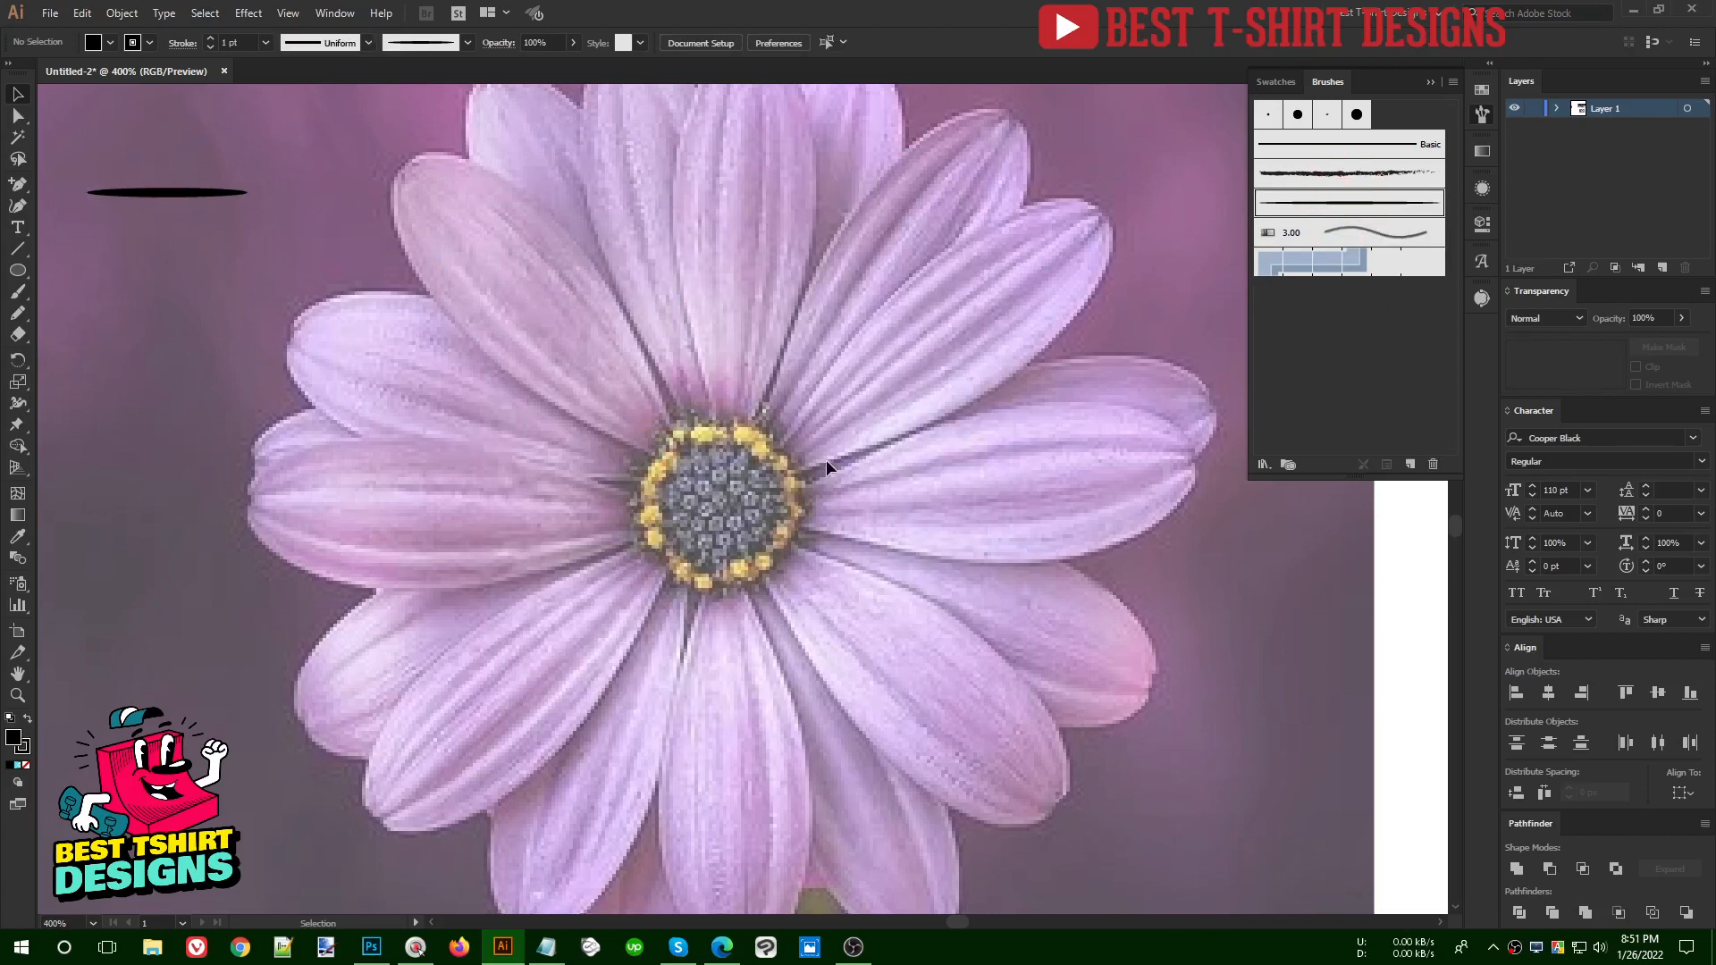
key("b")
left_click_drag(681, 447, 650, 465)
scroll(638, 417, "up", 1)
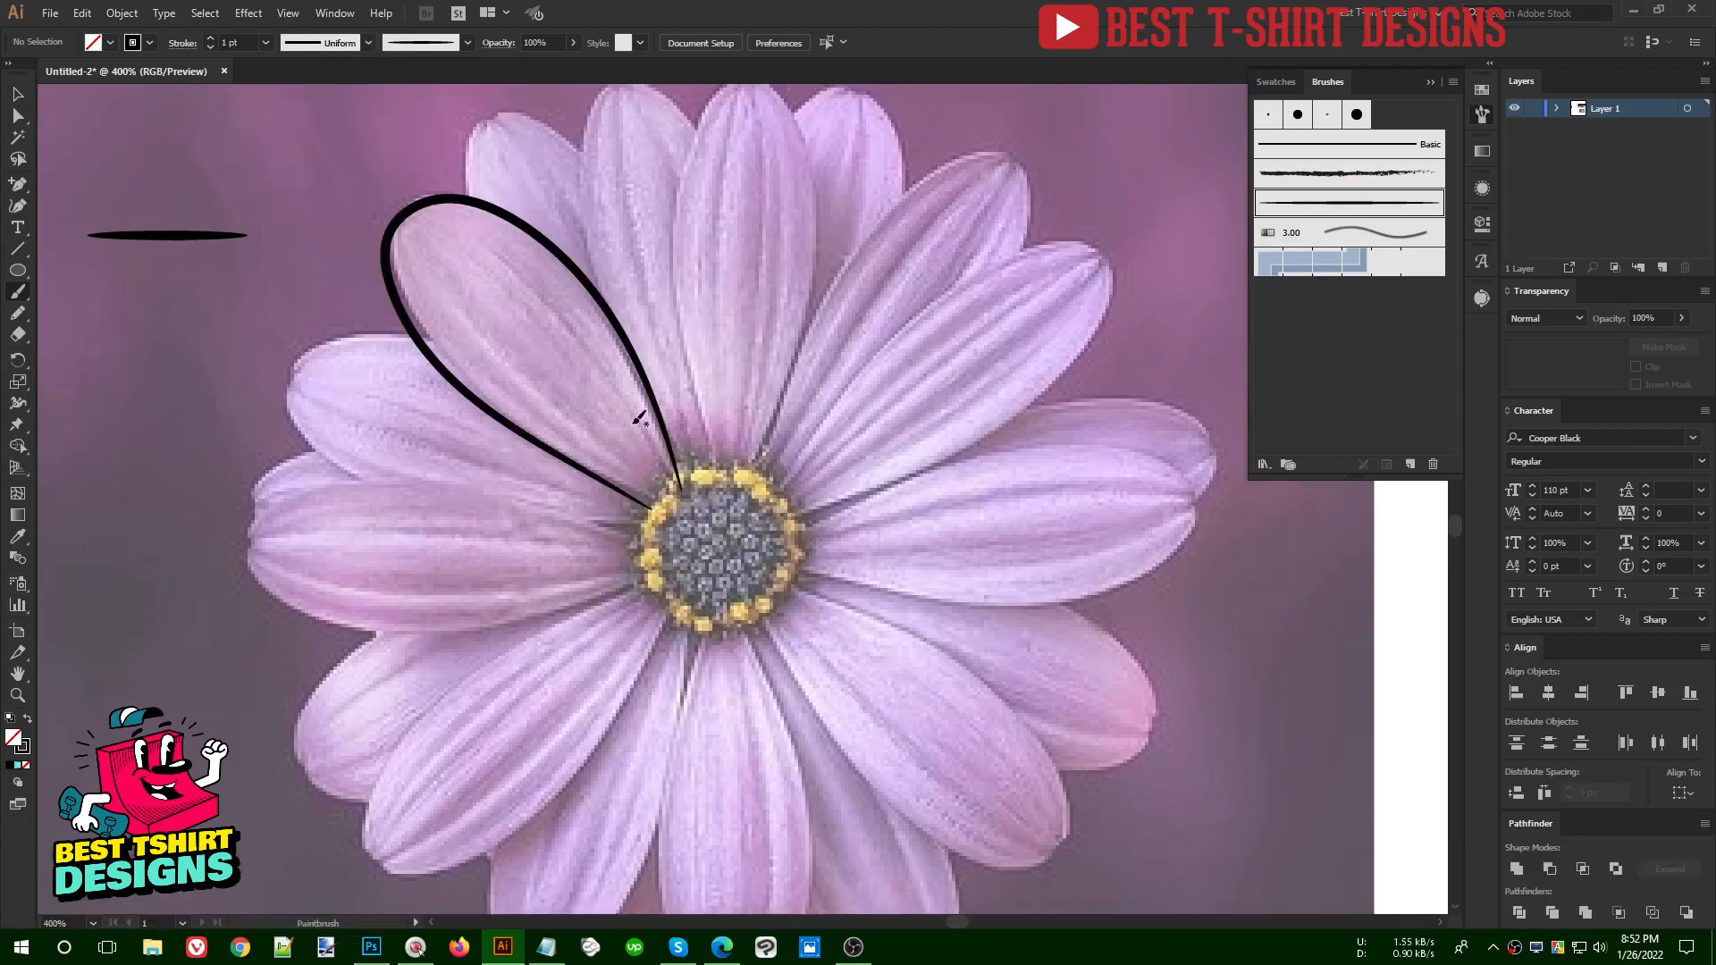
- Set the petal outline's stroke weight to 3 pt
key("v")
left_click(559, 239)
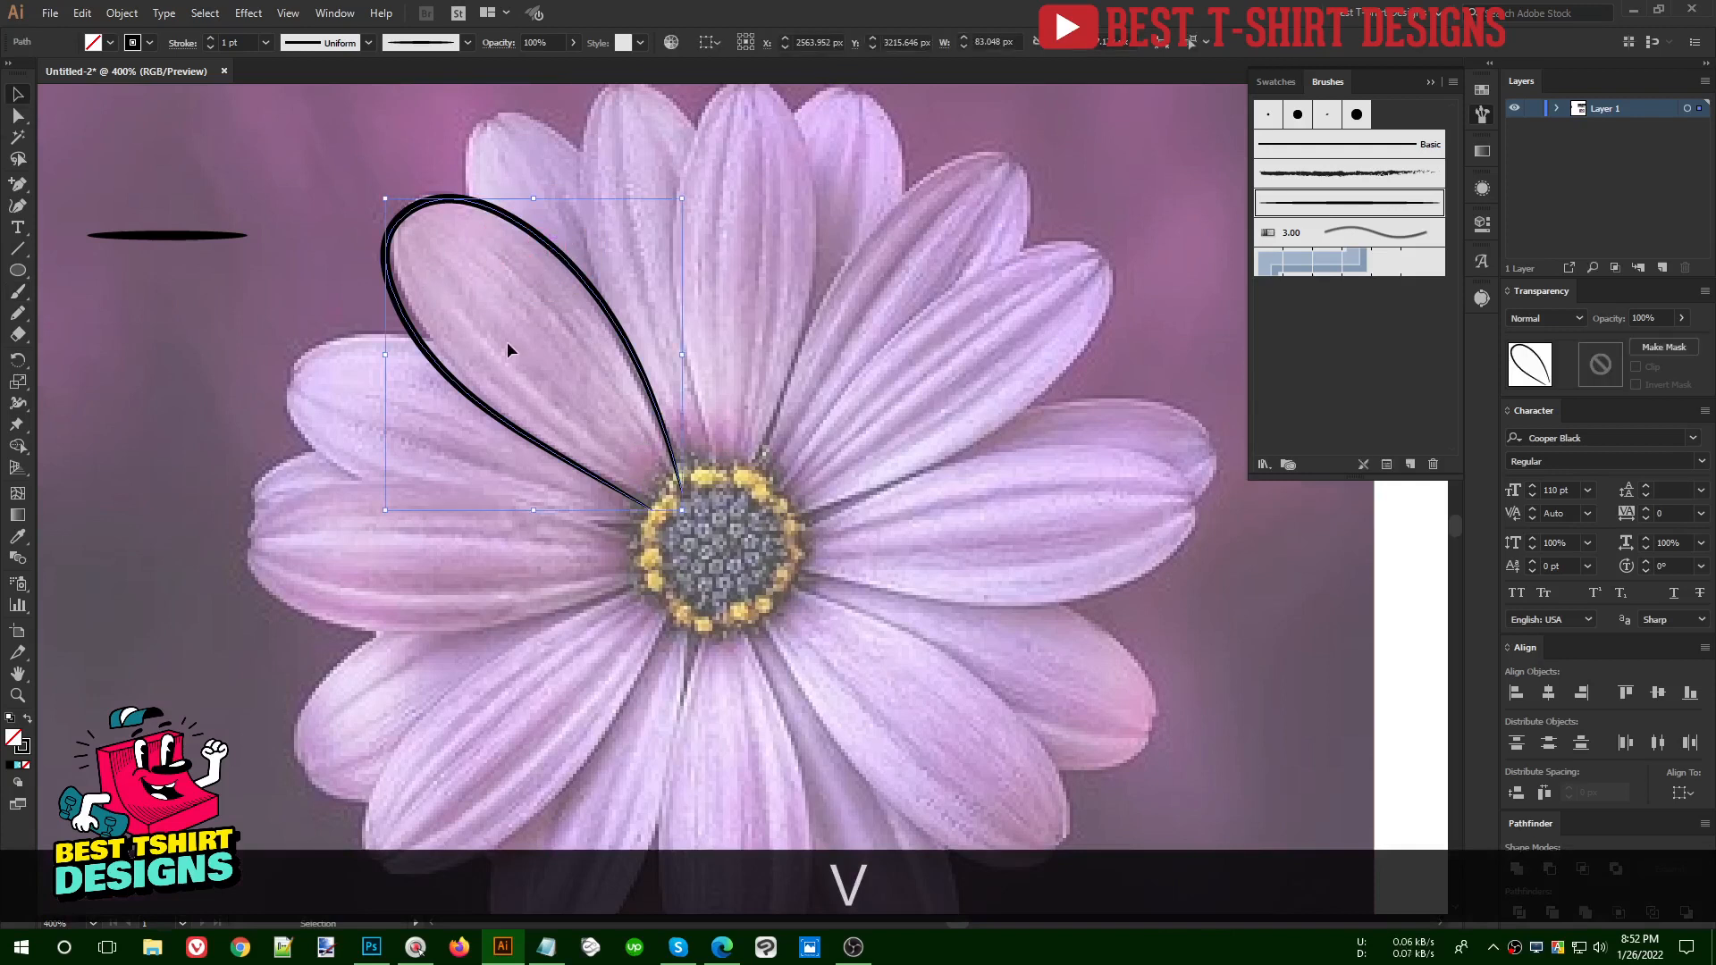
scroll(238, 42, "up", 1)
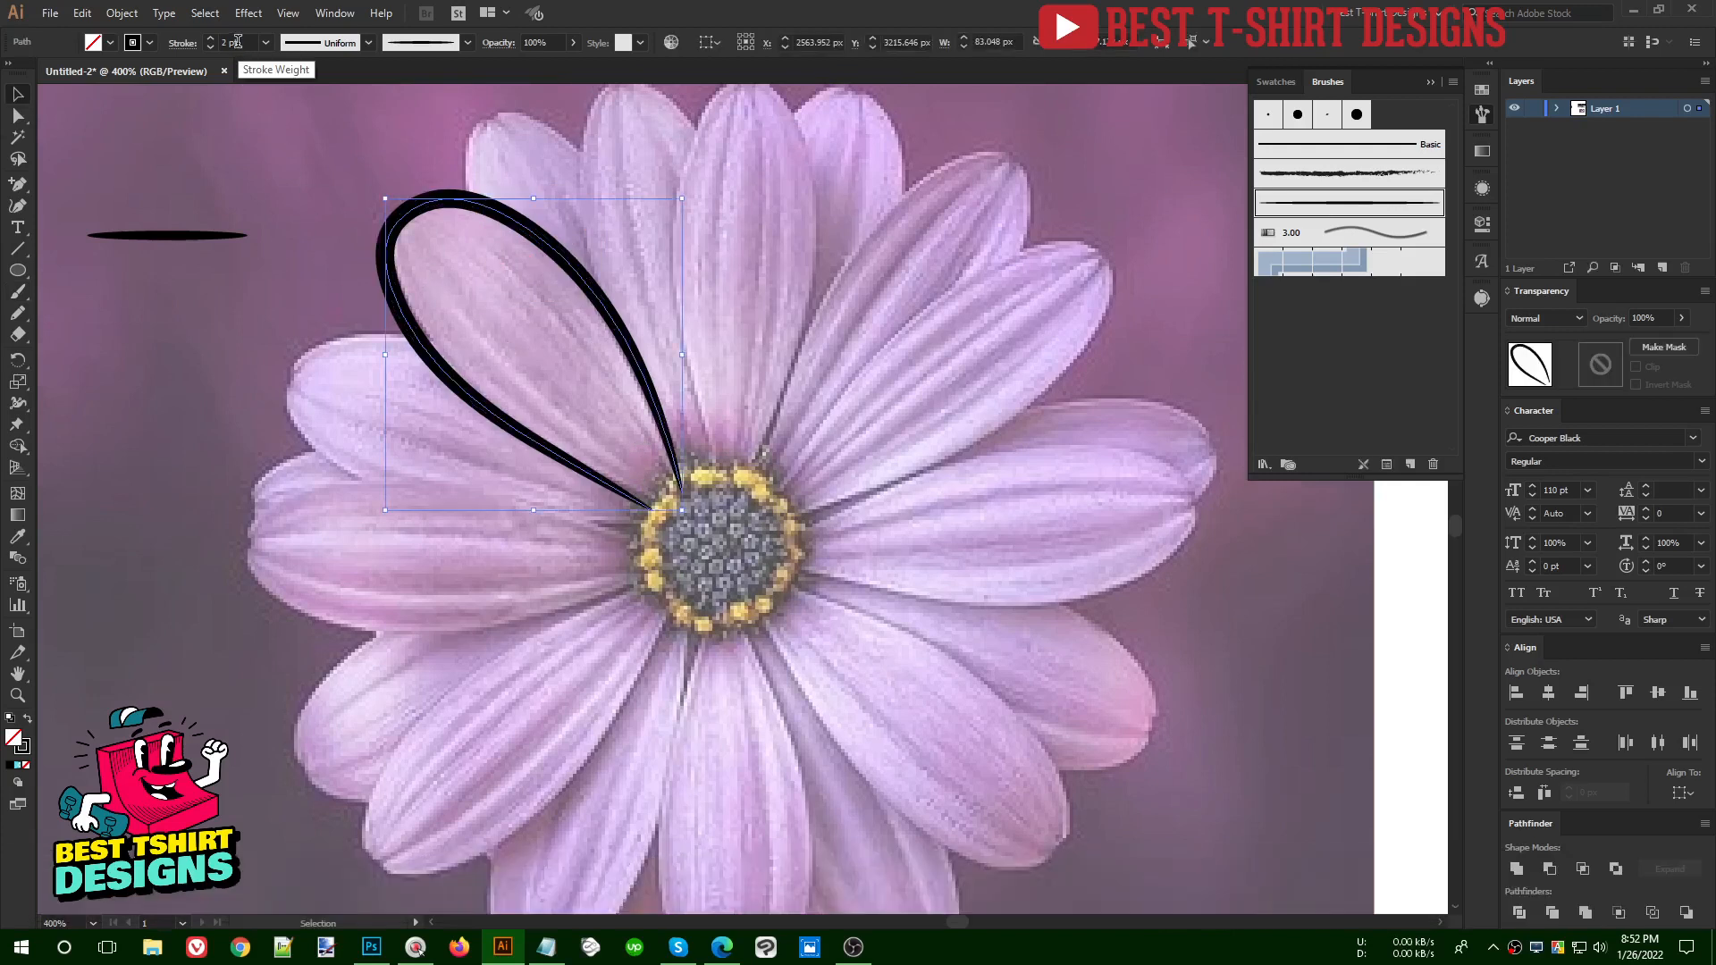
scroll(238, 42, "up", 2)
scroll(237, 42, "down", 2)
scroll(238, 42, "up", 2)
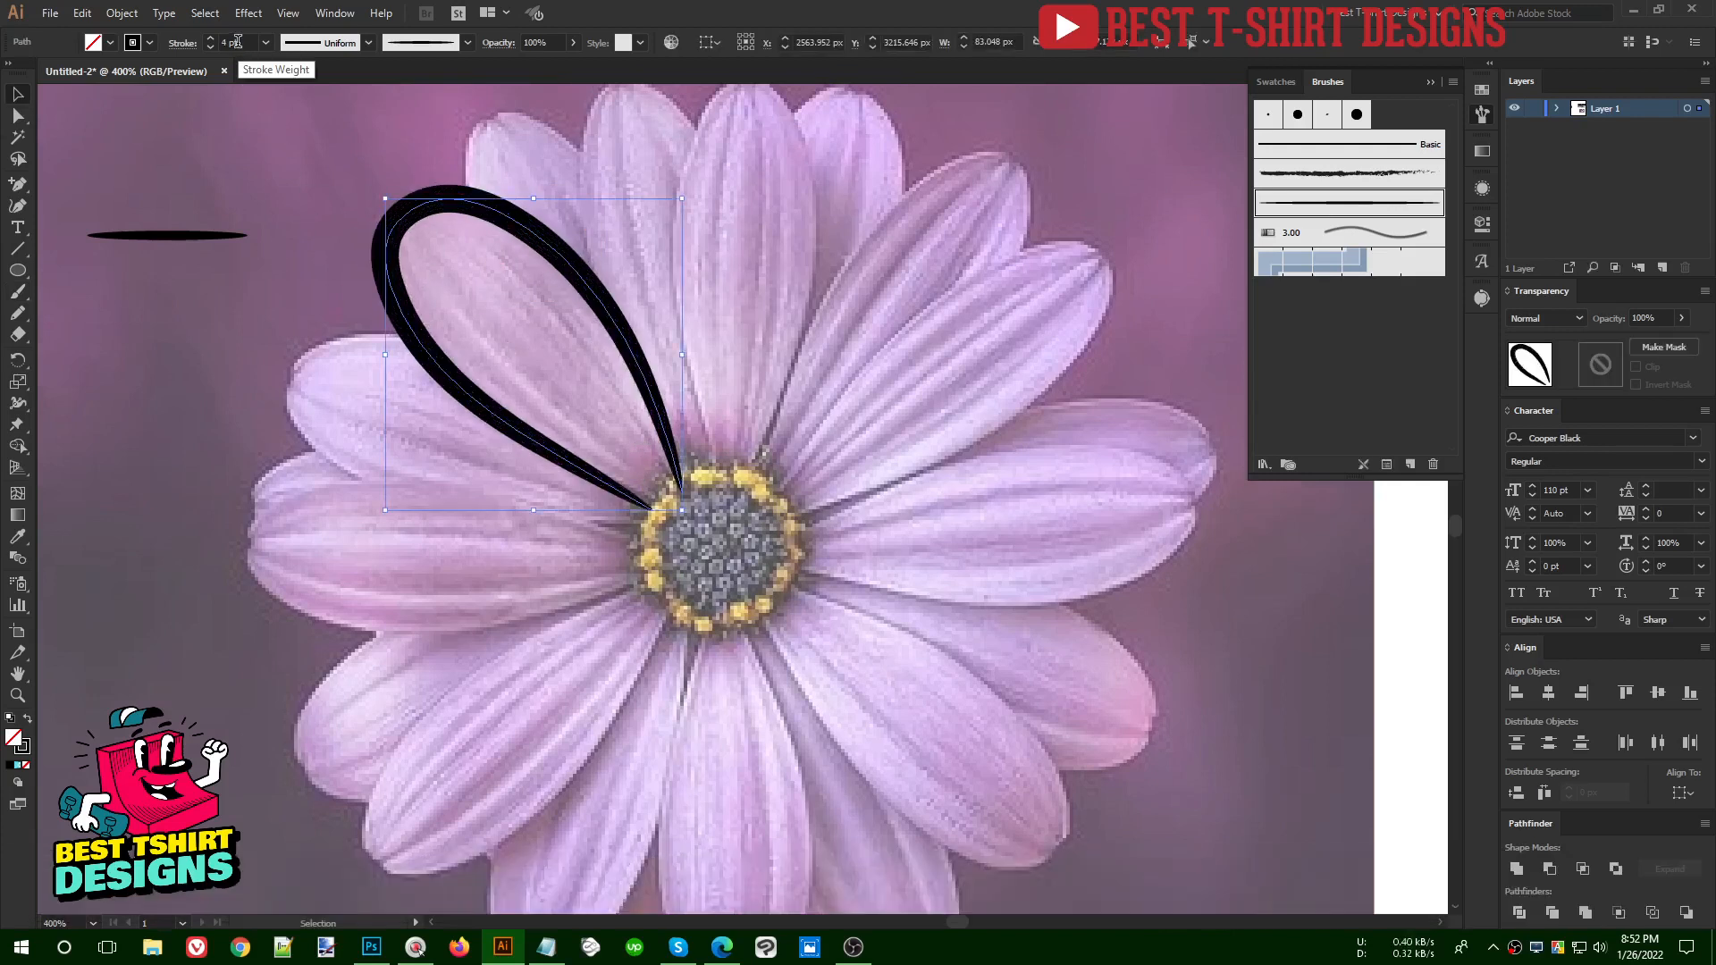
scroll(238, 42, "up", 1)
scroll(238, 42, "down", 2)
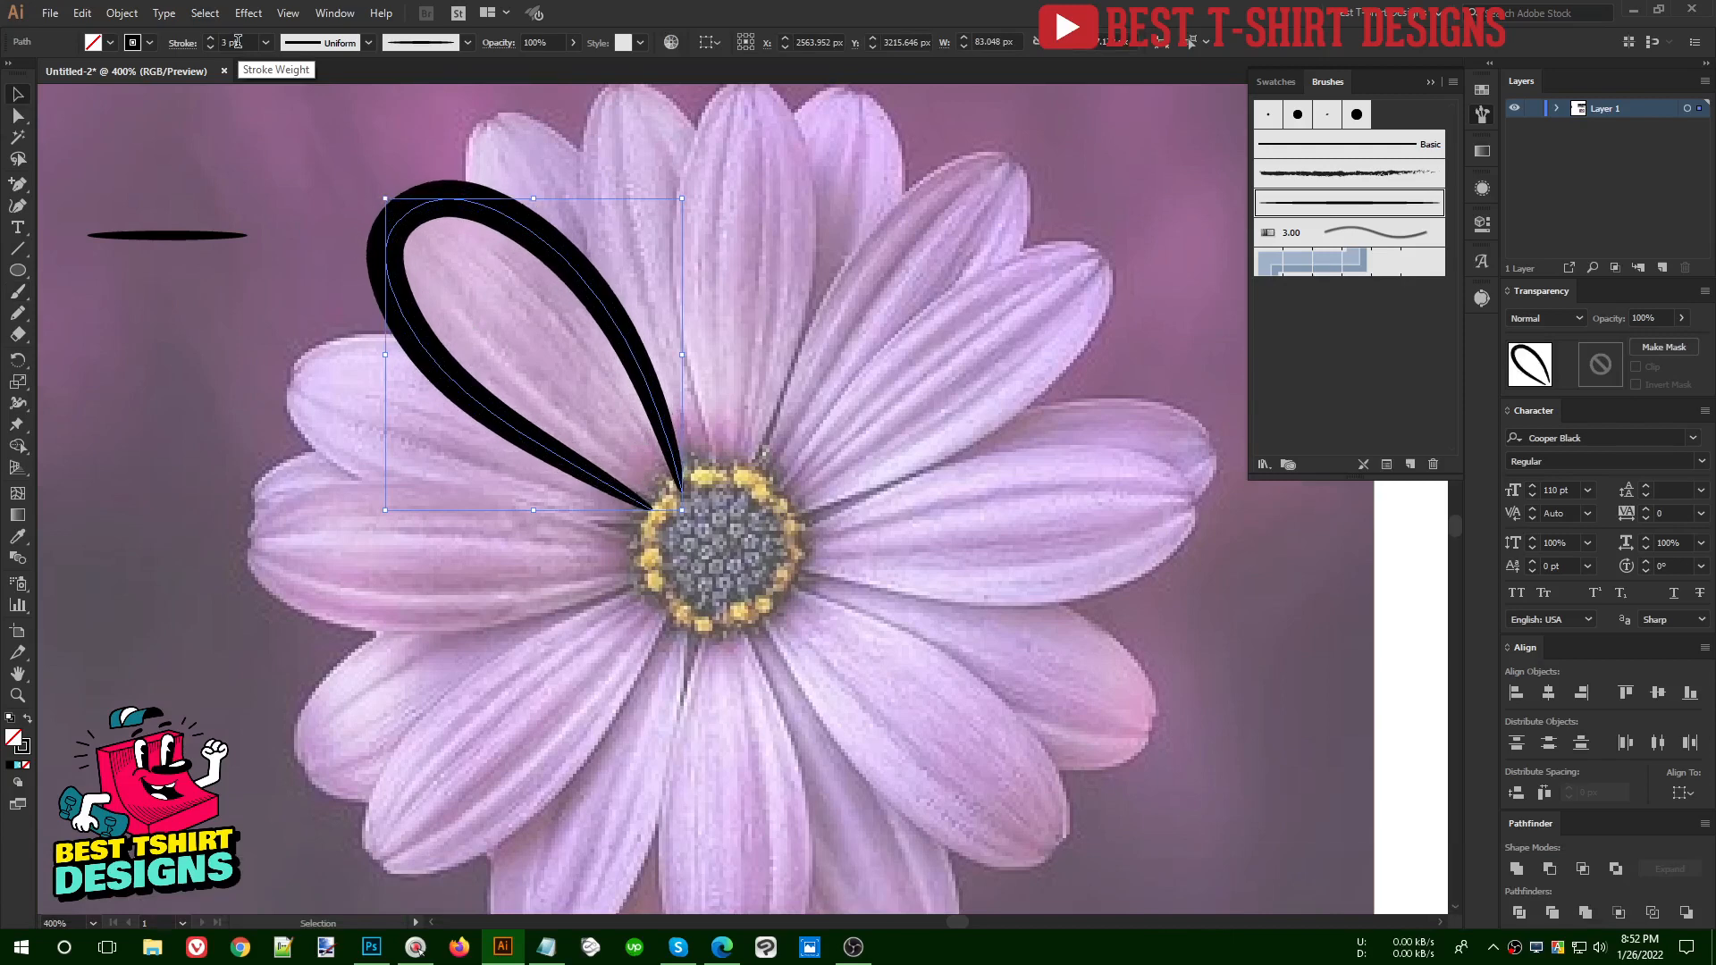
- Recolor the petal outline's stroke red, and delete the outline
left_click(150, 43)
left_click(145, 75)
left_click(332, 356)
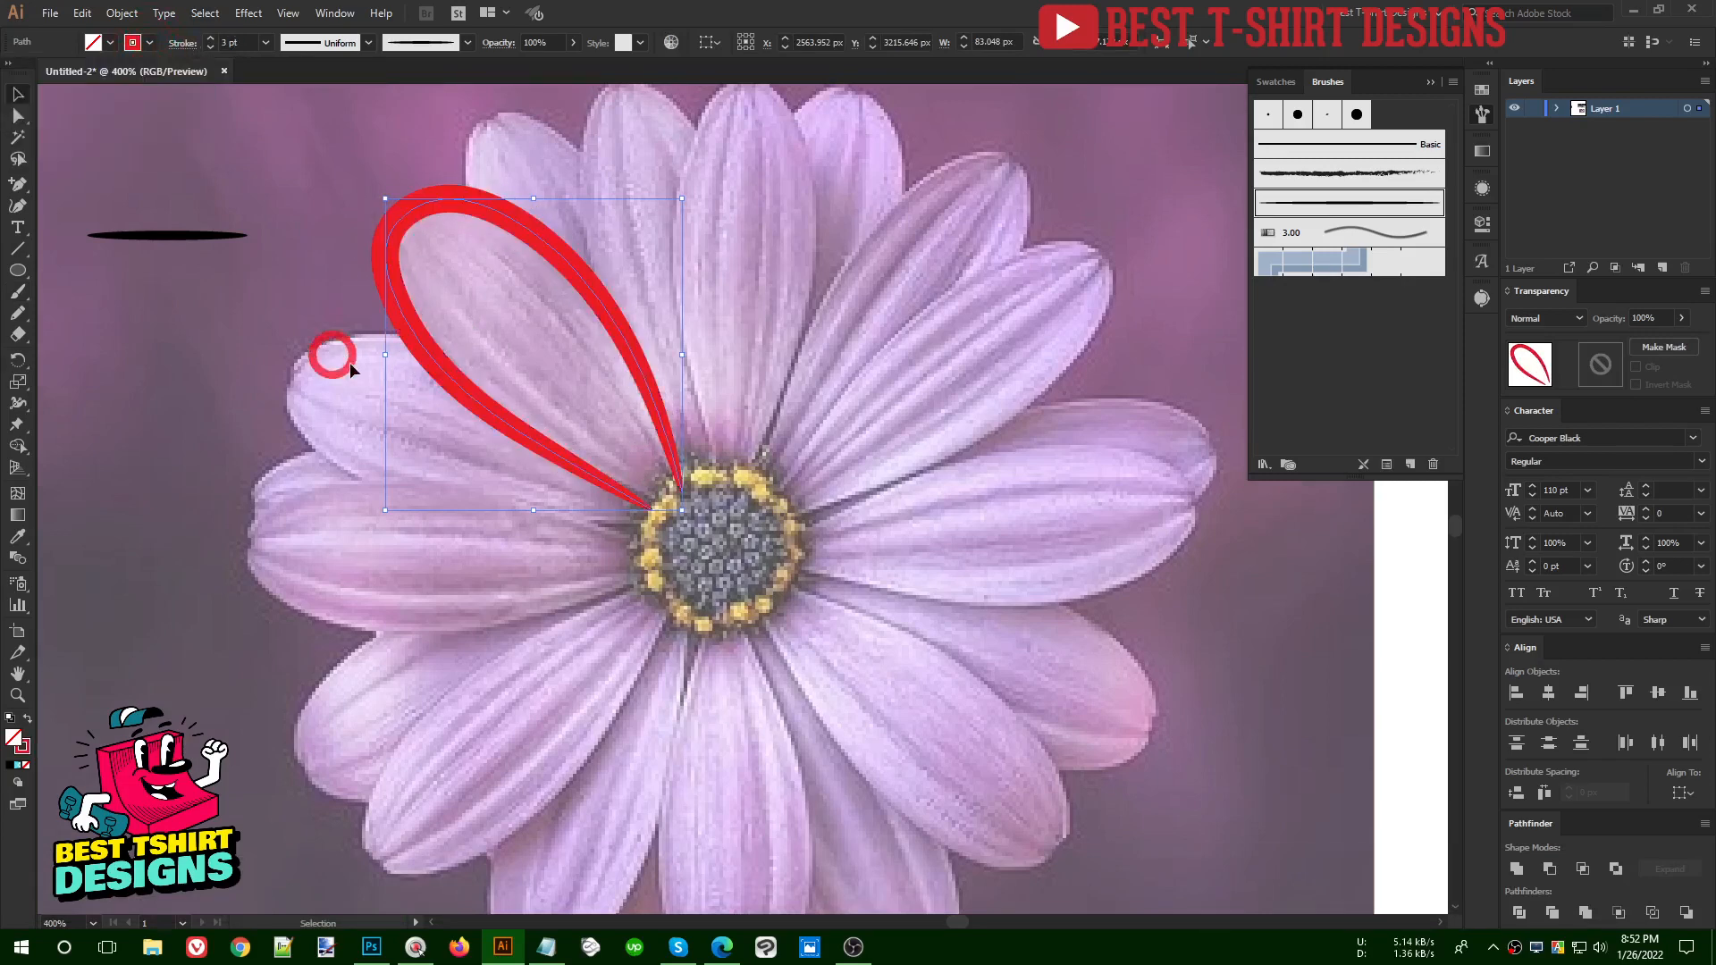
key("Delete")
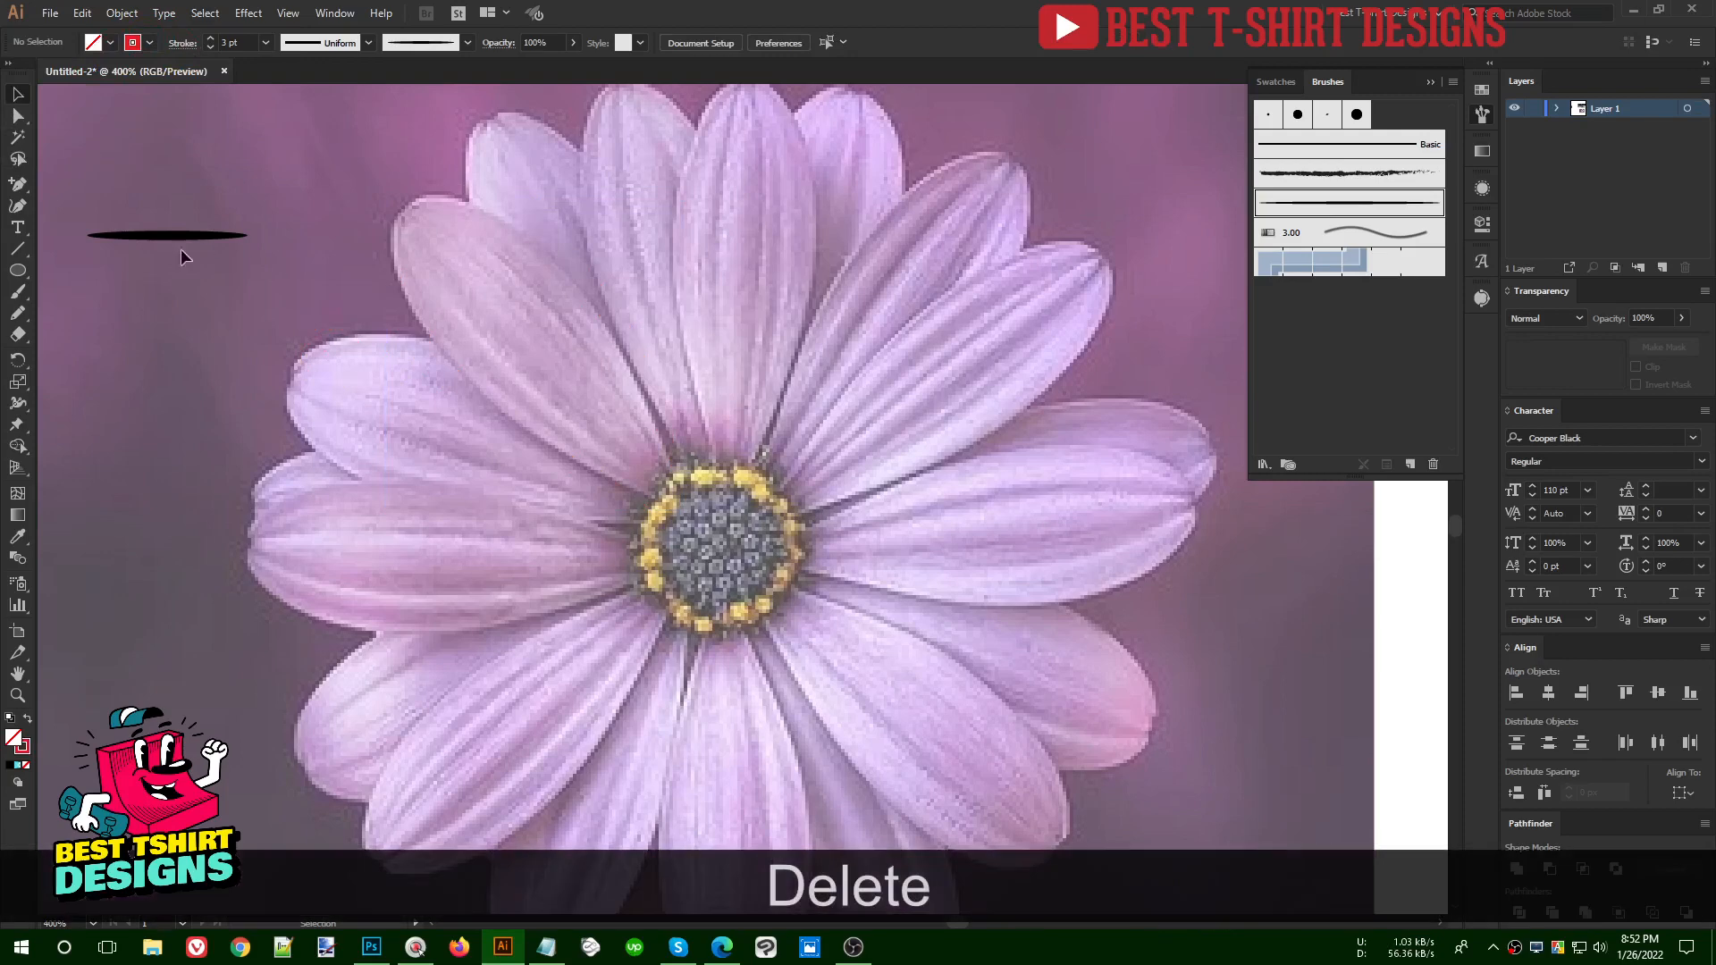
- Paint a straight horizontal stroke with the tapered art brush just below the black ellipse, matching the ellipse's length
left_click(116, 235)
scroll(67, 223, "up", 4)
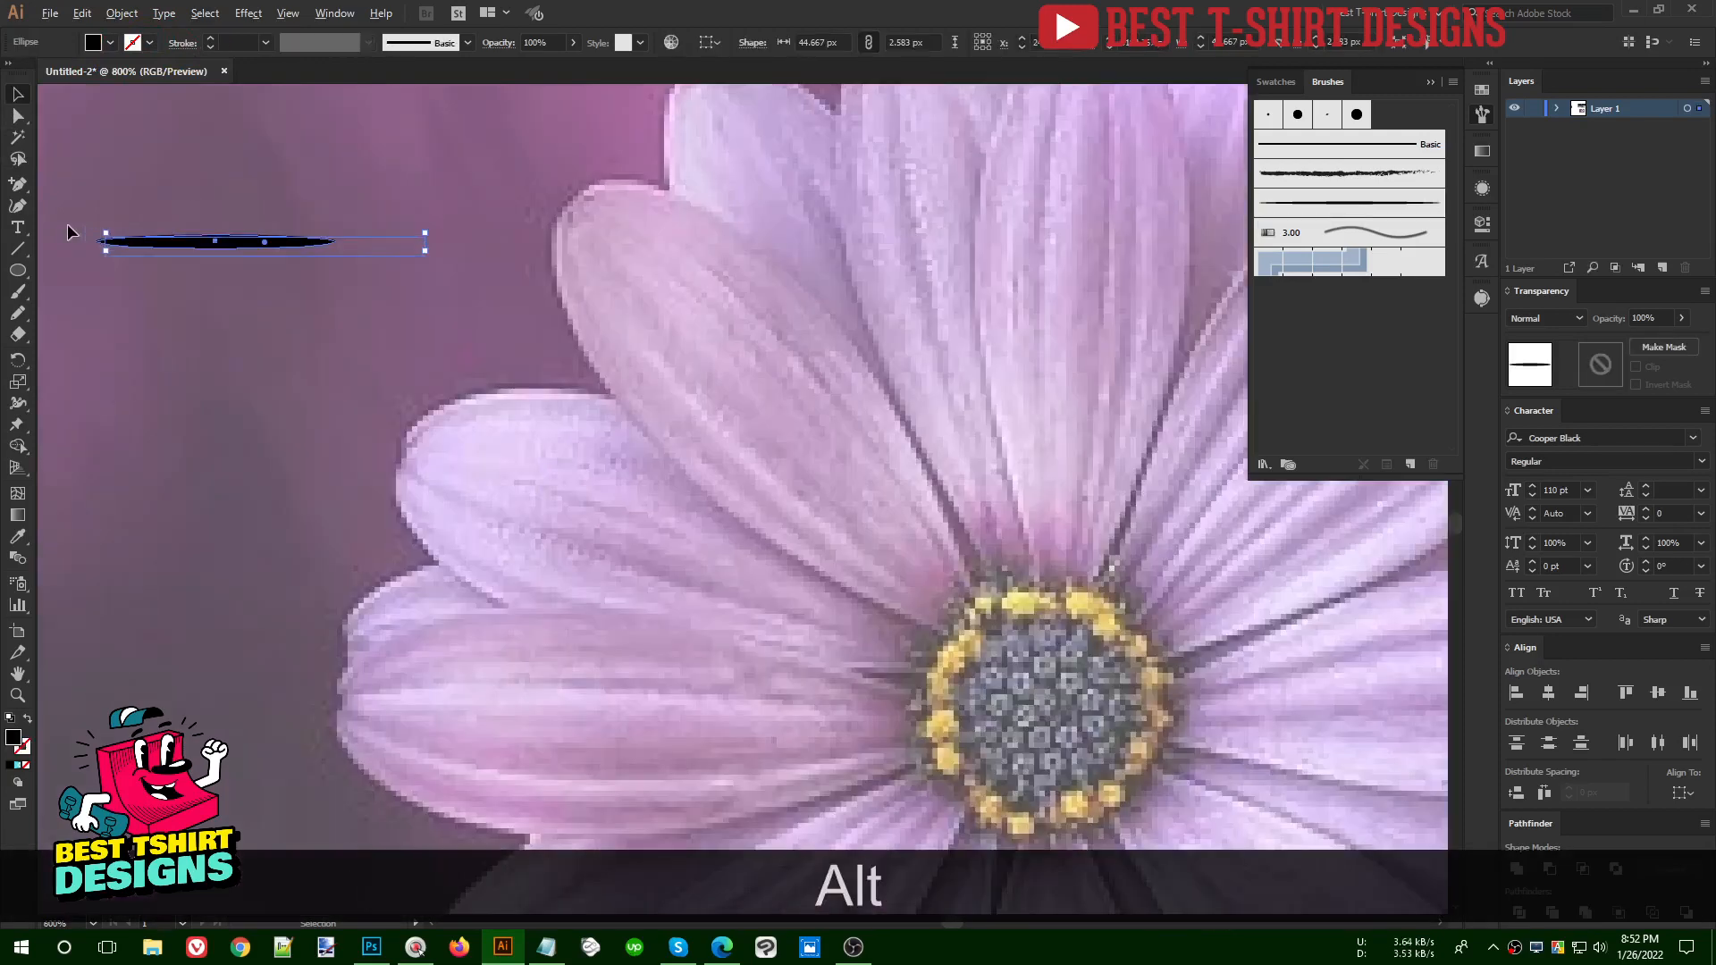
scroll(67, 223, "up", 1)
scroll(394, 375, "down", 1)
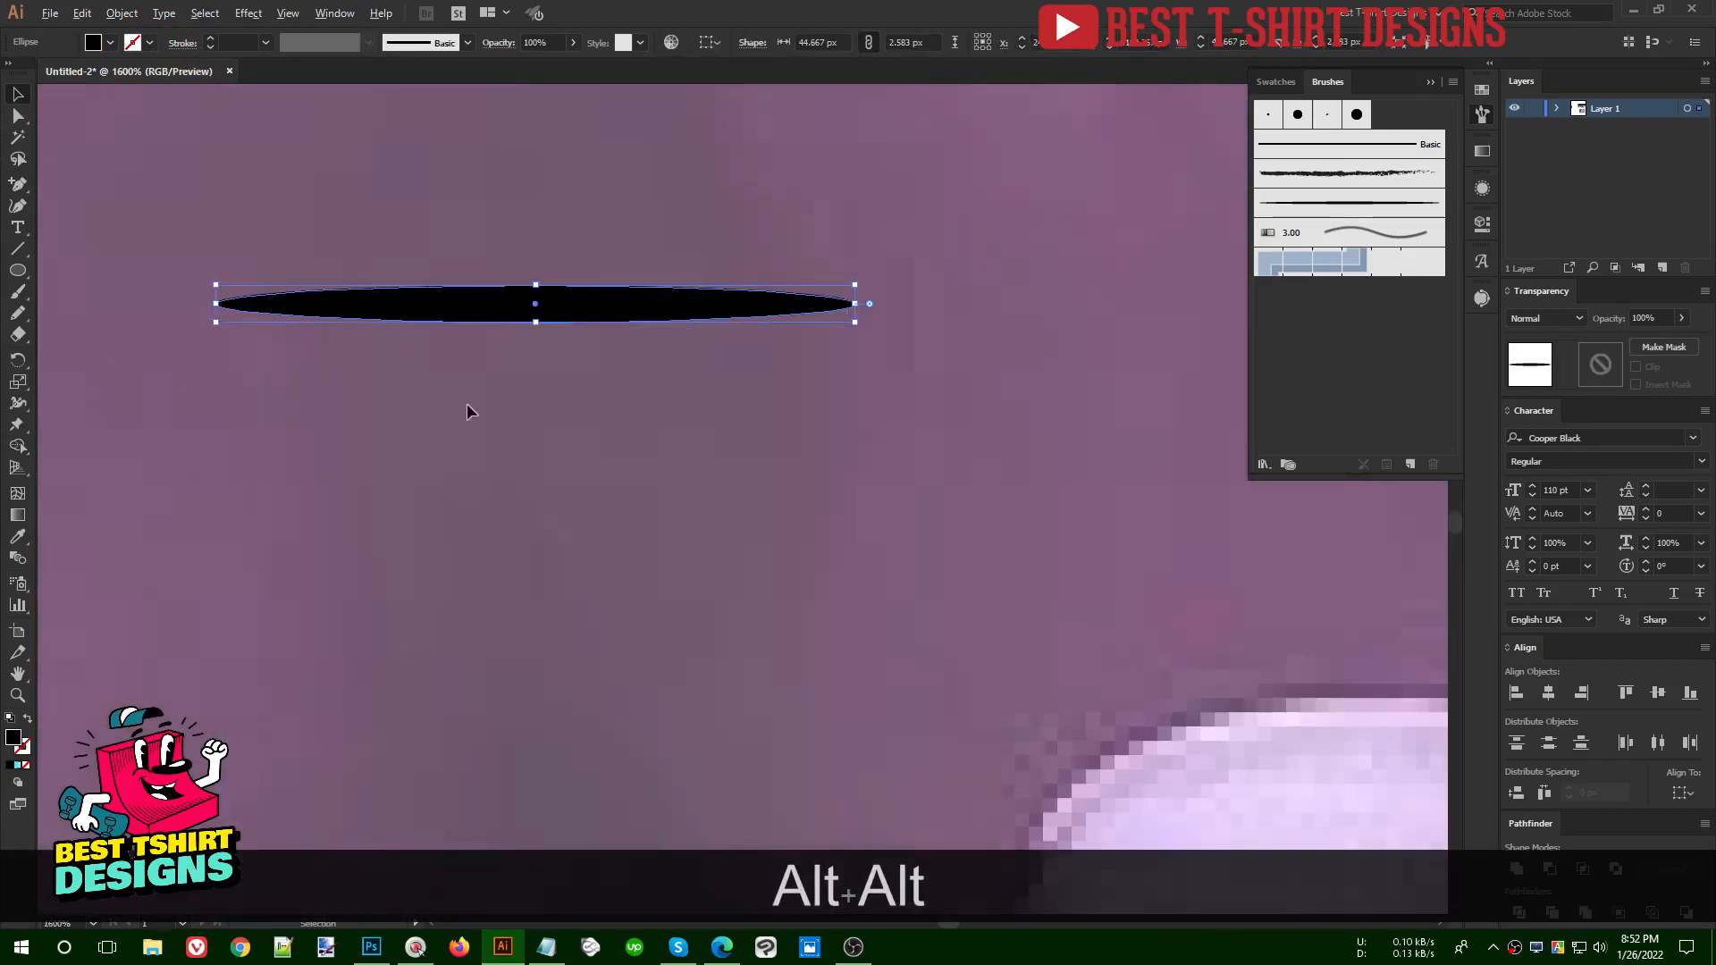
left_click(522, 416)
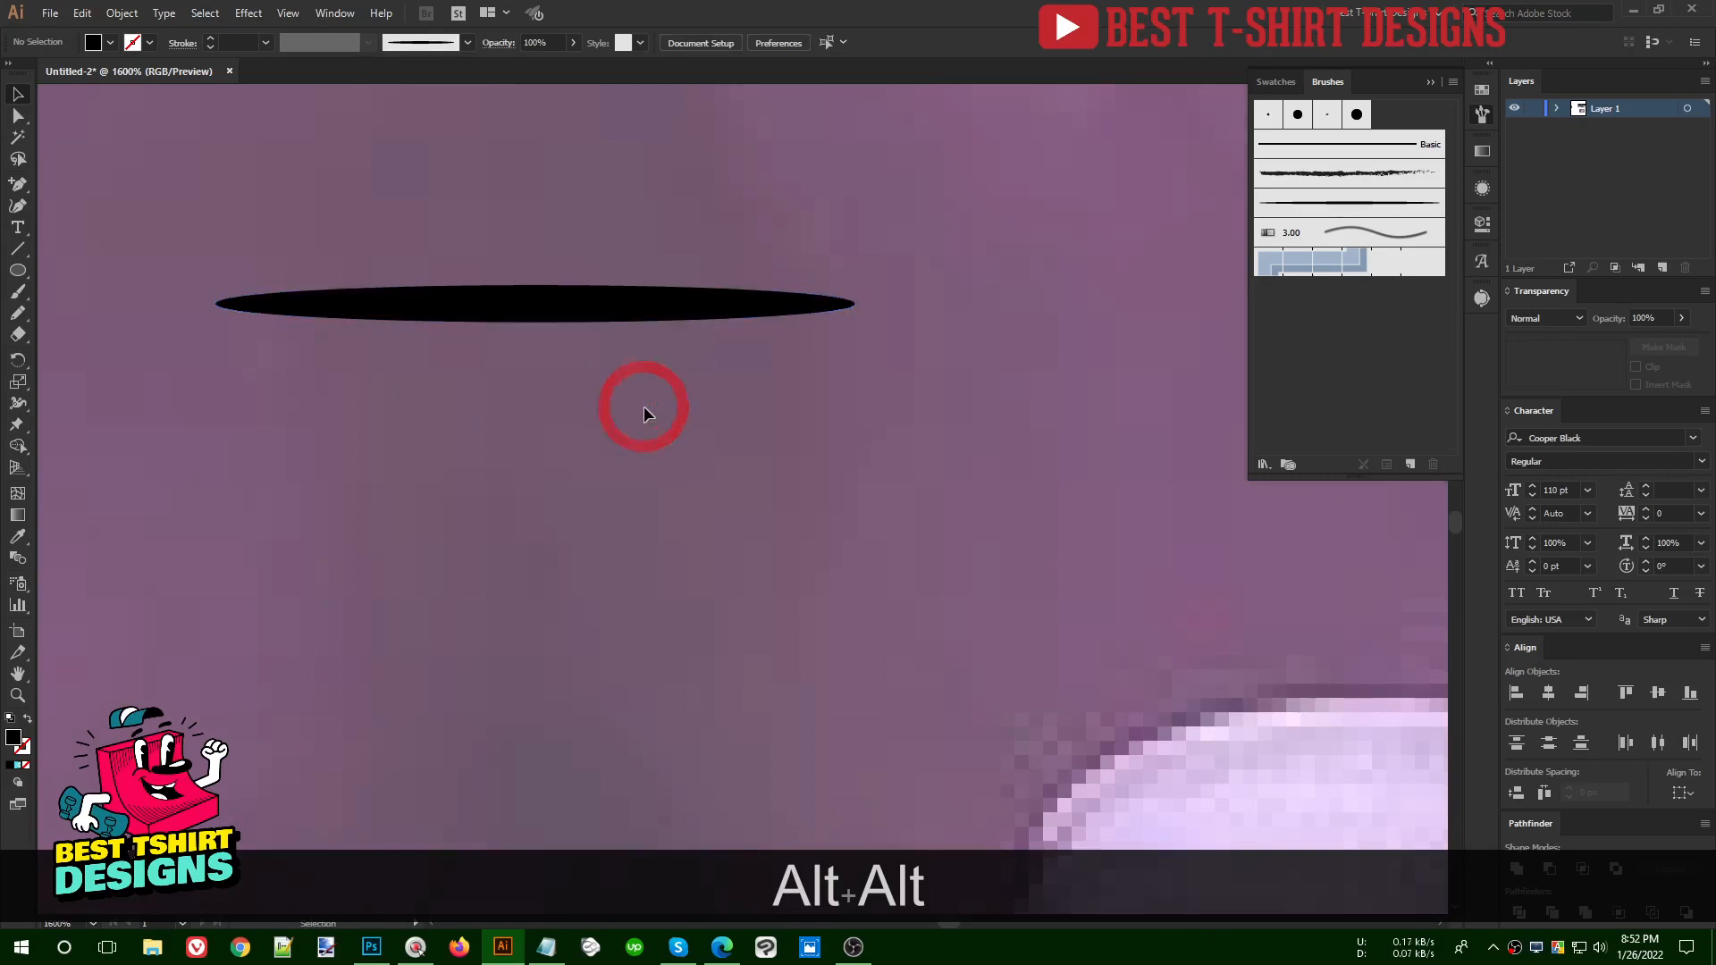
key("b")
left_click(1336, 216)
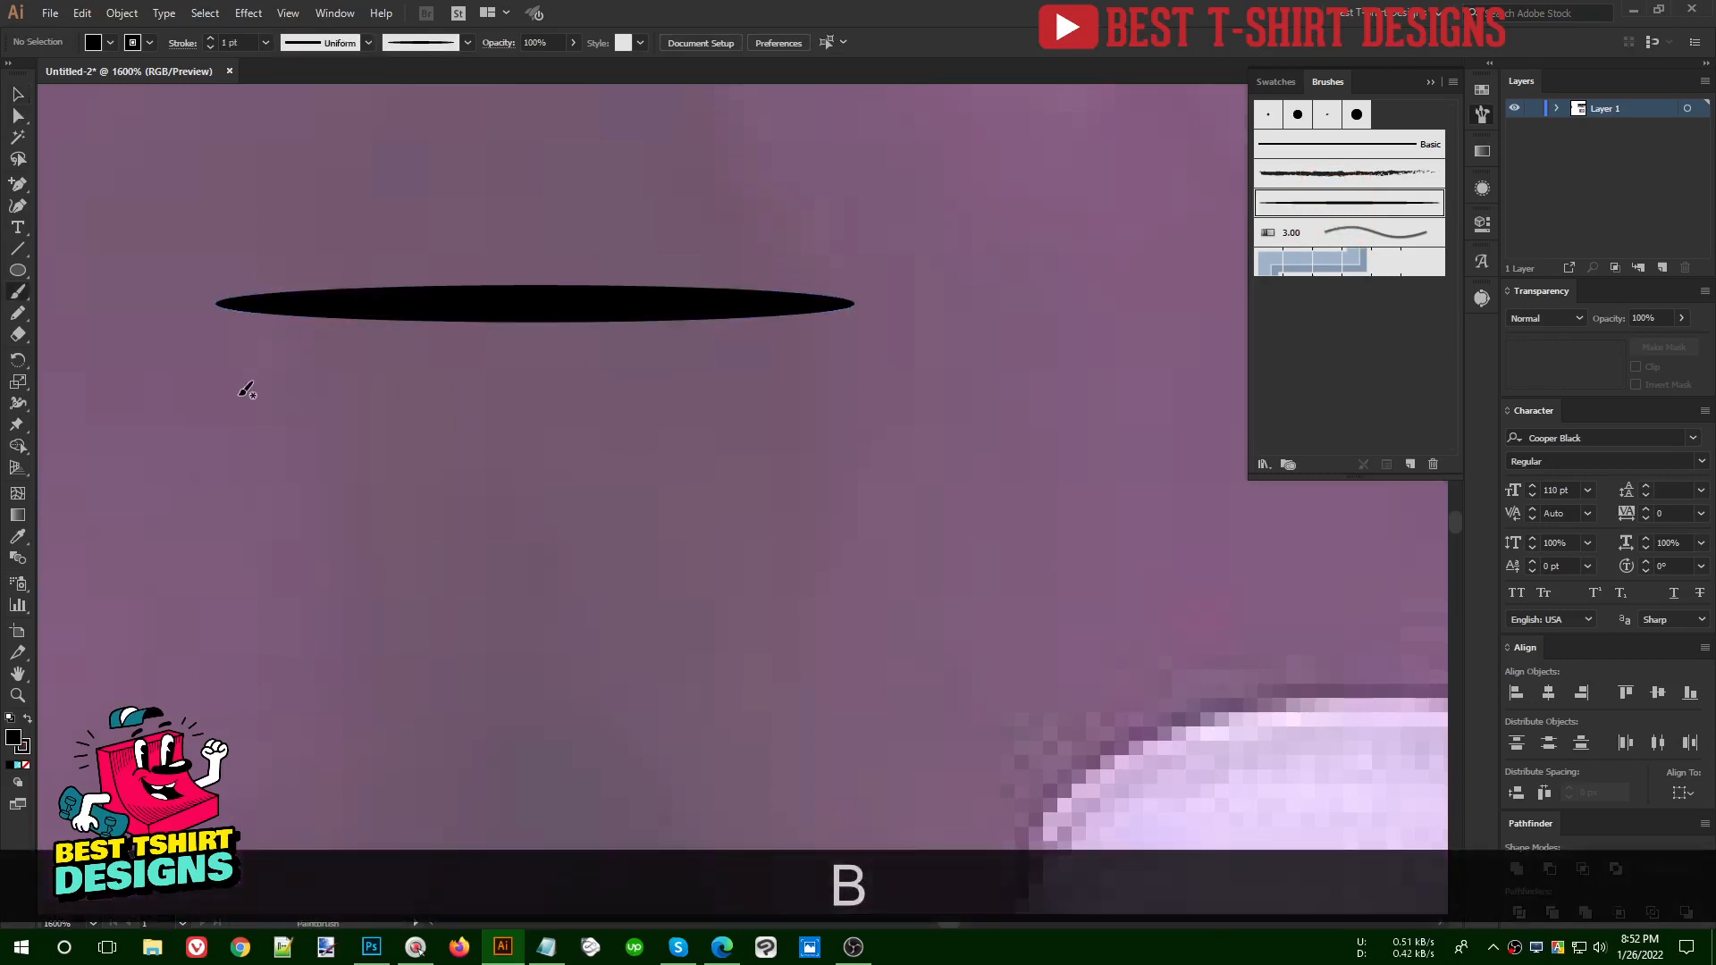
key("shift")
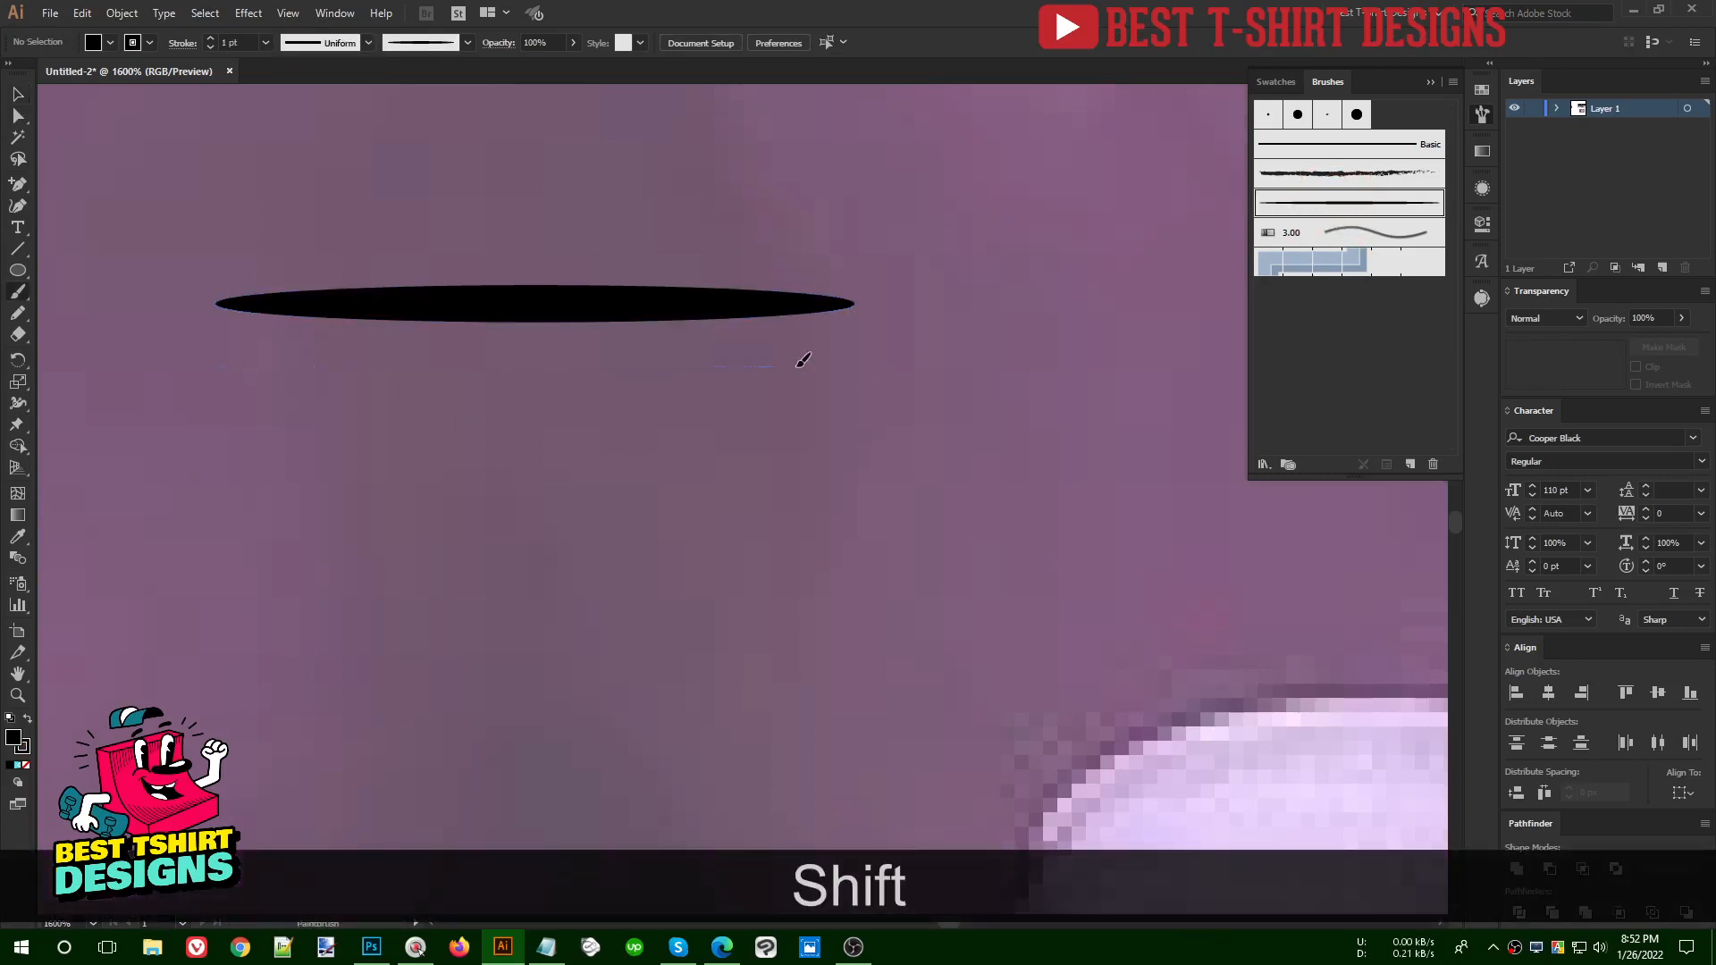
left_click_drag(862, 357, 863, 357)
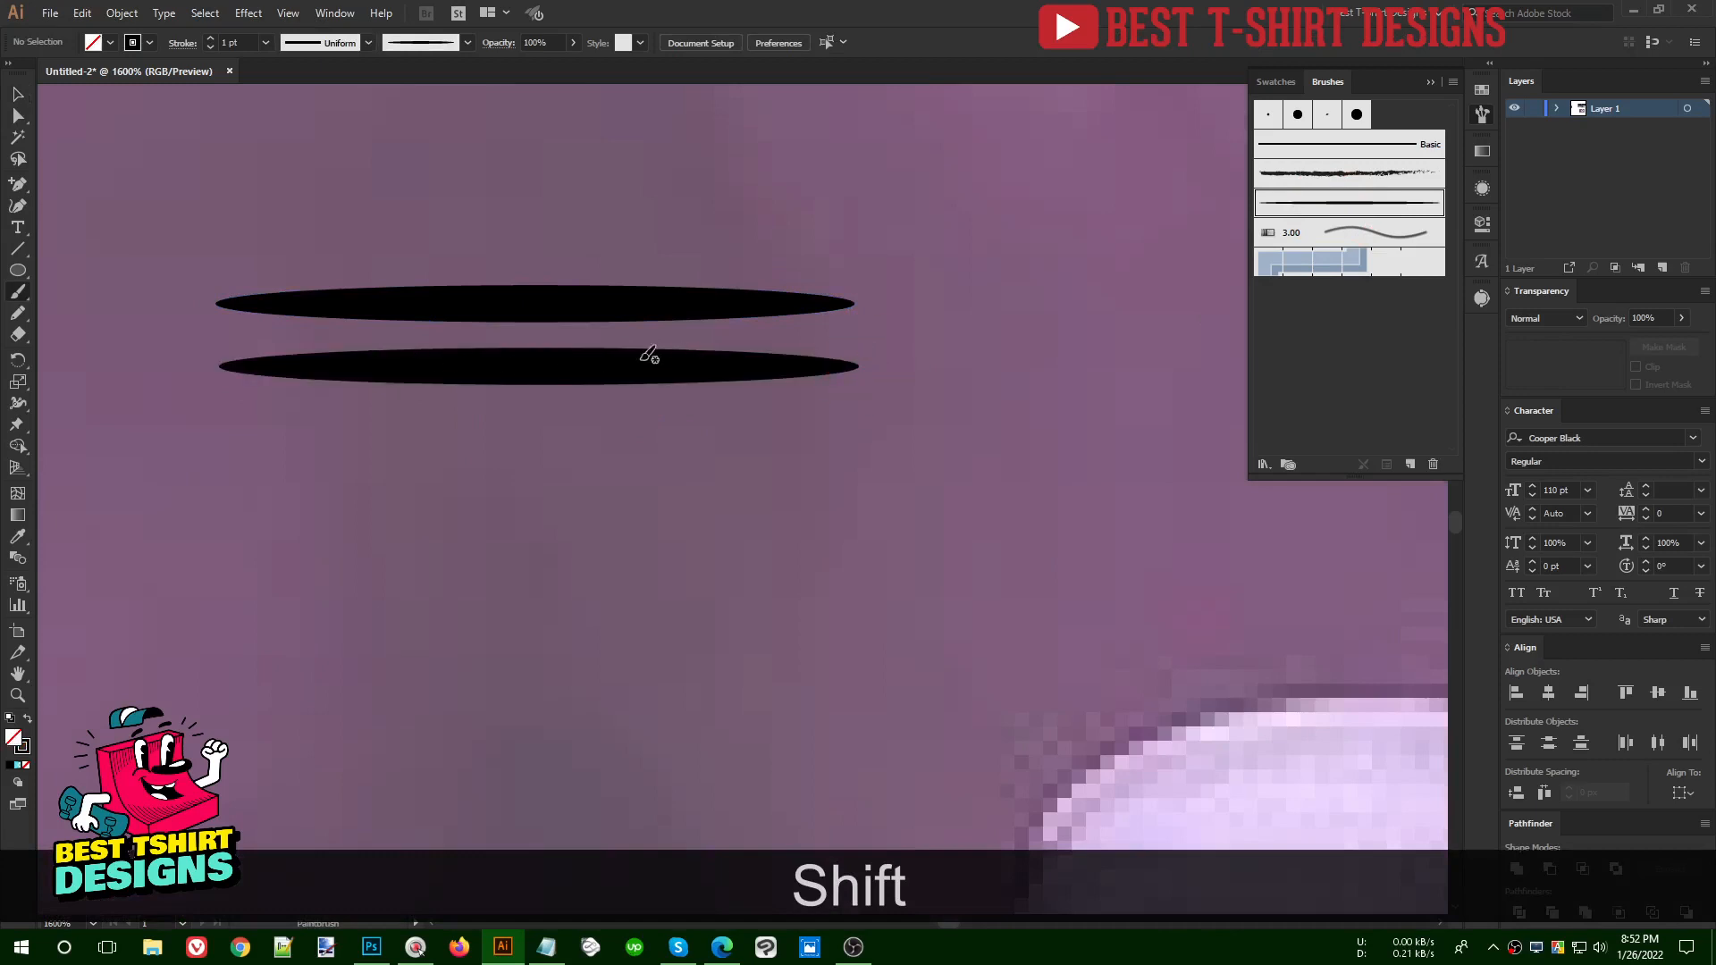
- Paint three more straight horizontal strokes with the art brush below the first one, each longer than the one above
key("shift")
left_click_drag(216, 412, 912, 417)
left_click_drag(1039, 426, 1113, 412)
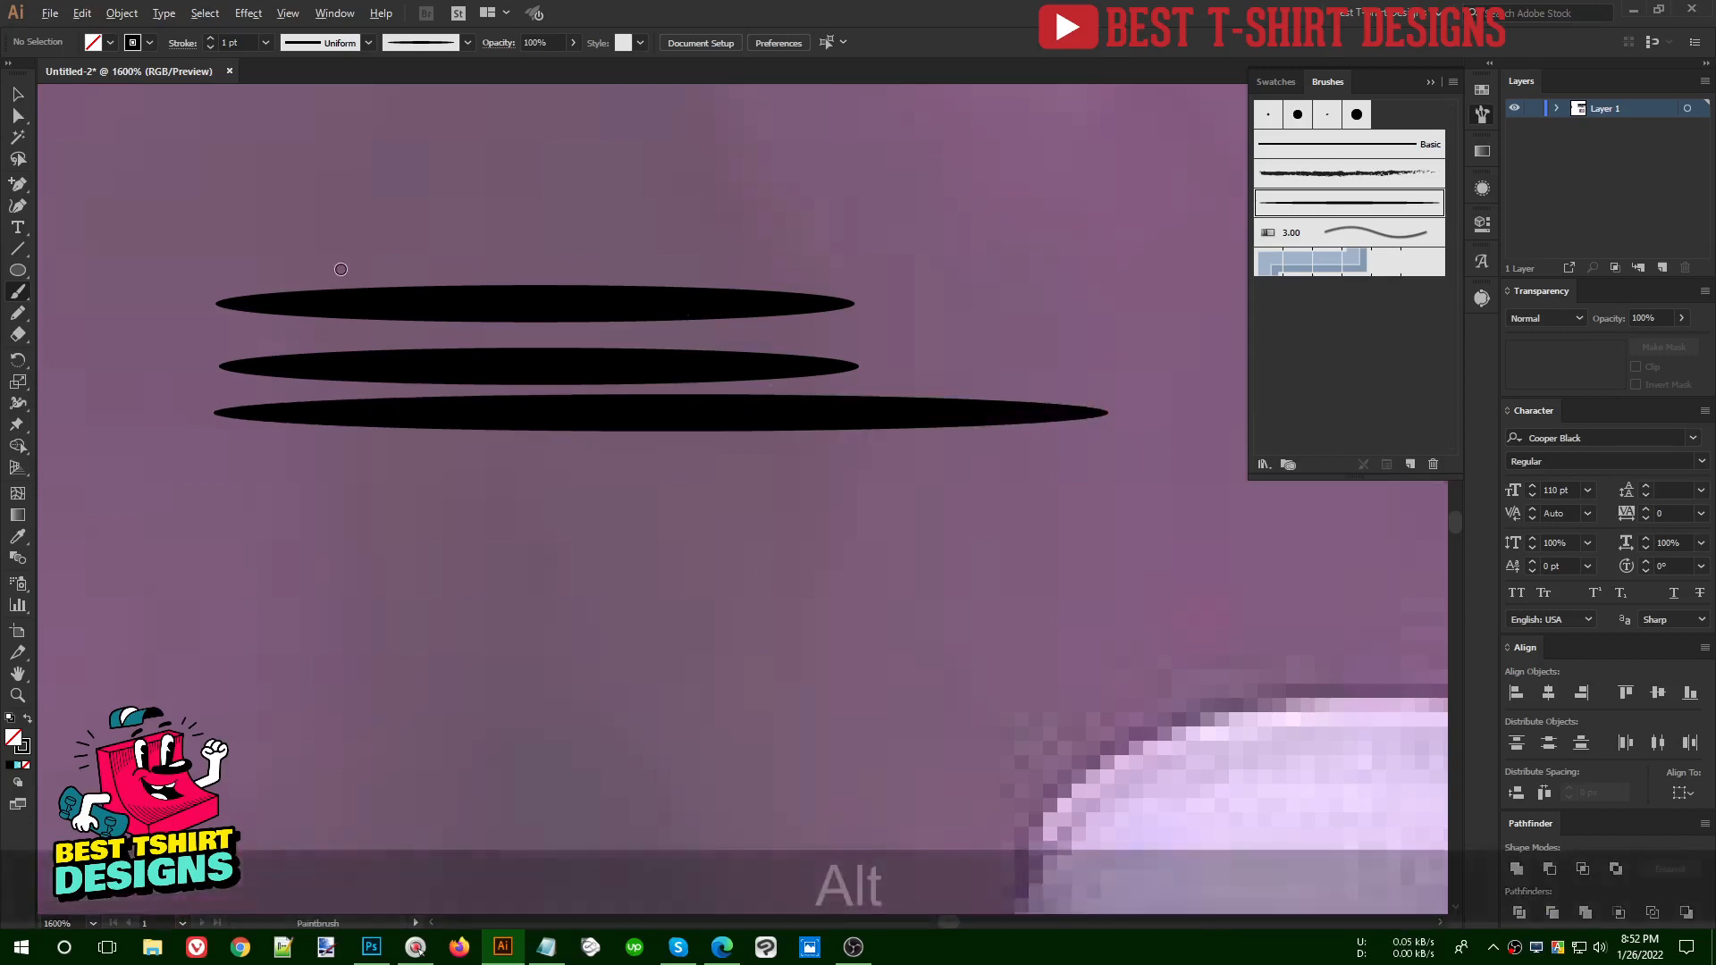
scroll(309, 254, "down", 1)
key("shift")
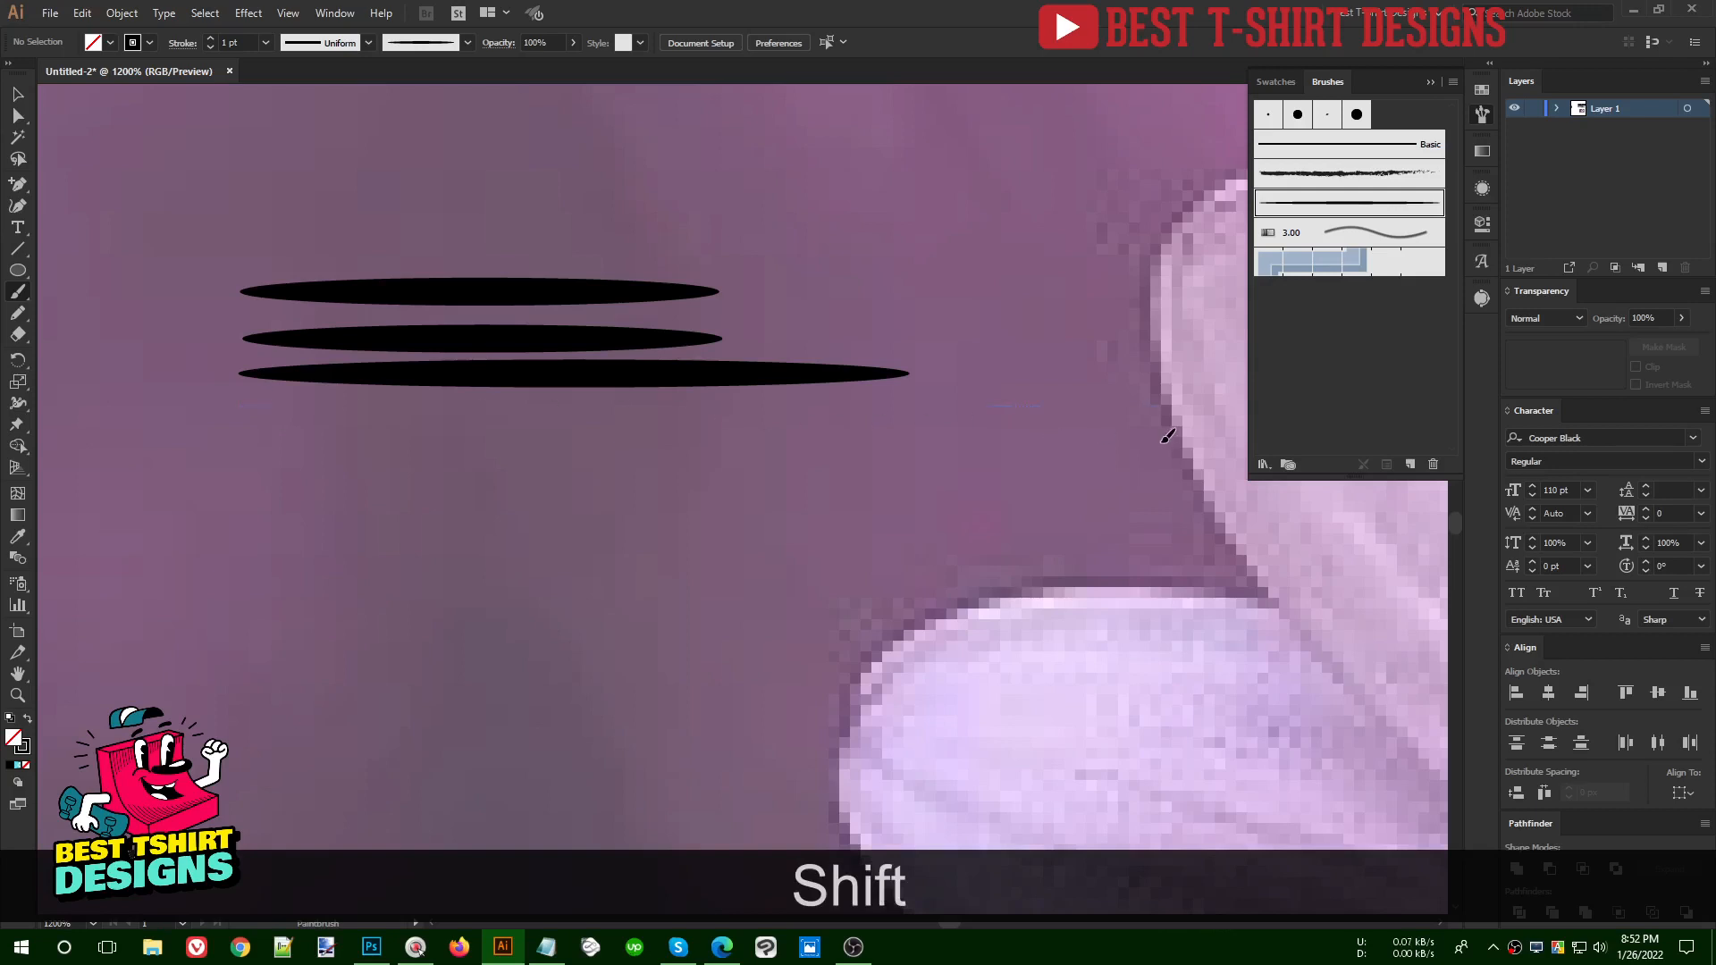
left_click_drag(1167, 435, 1165, 431)
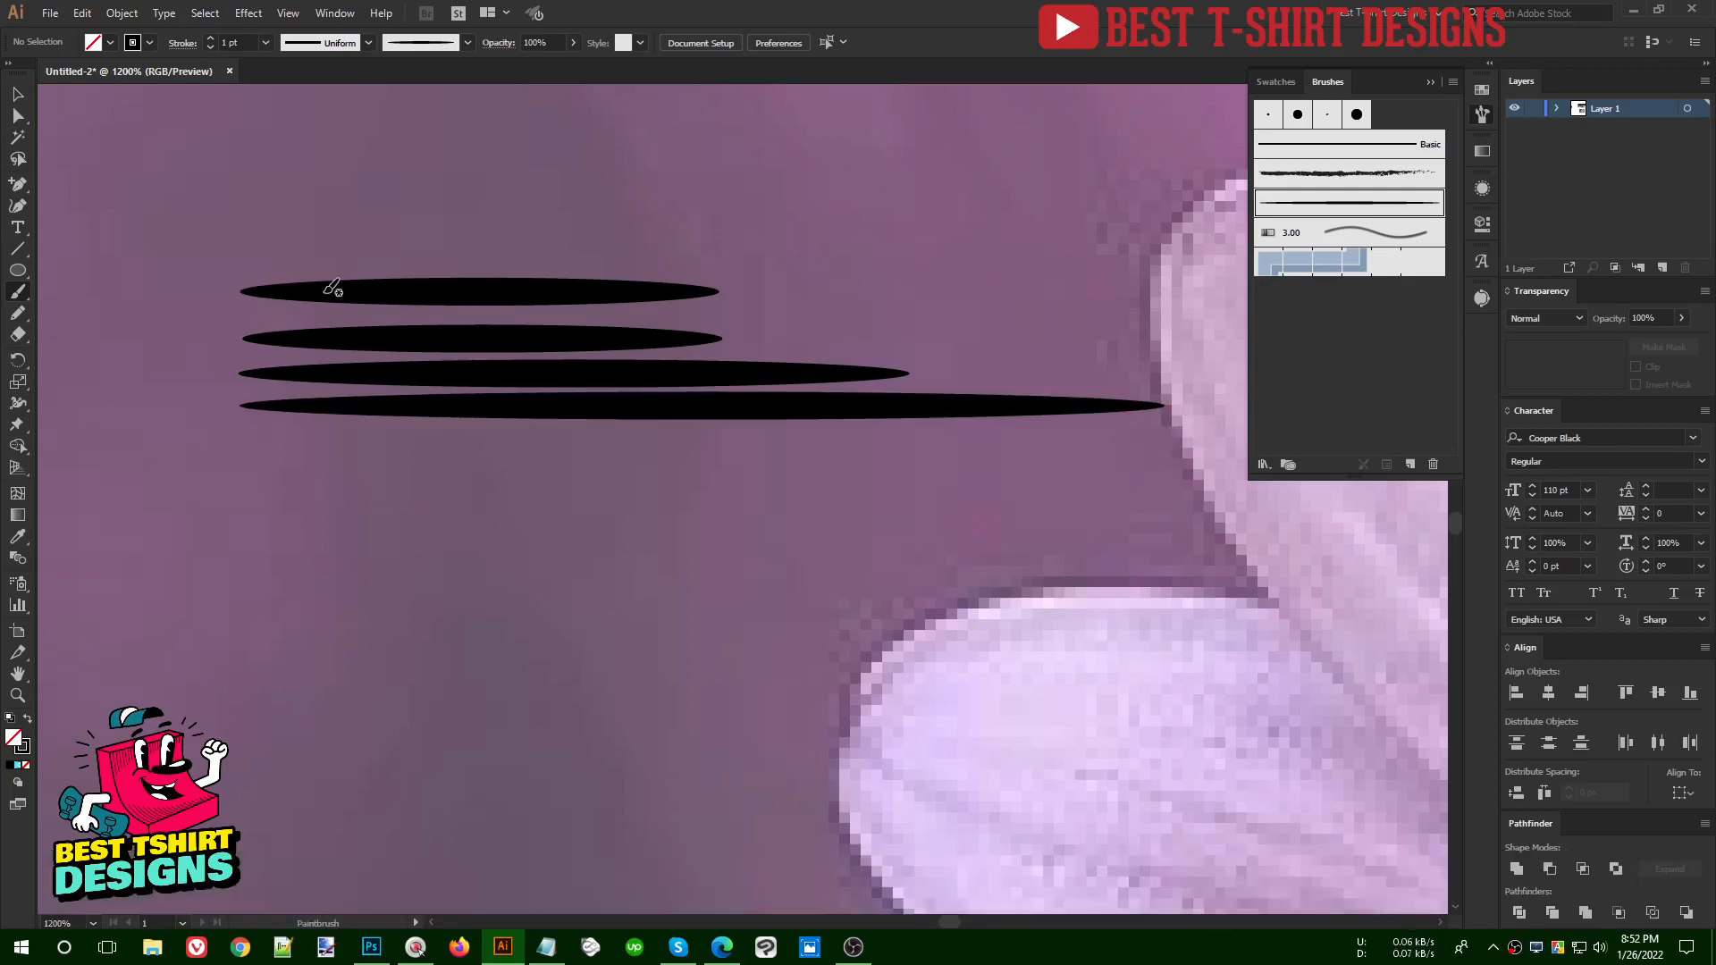
scroll(373, 334, "down", 1)
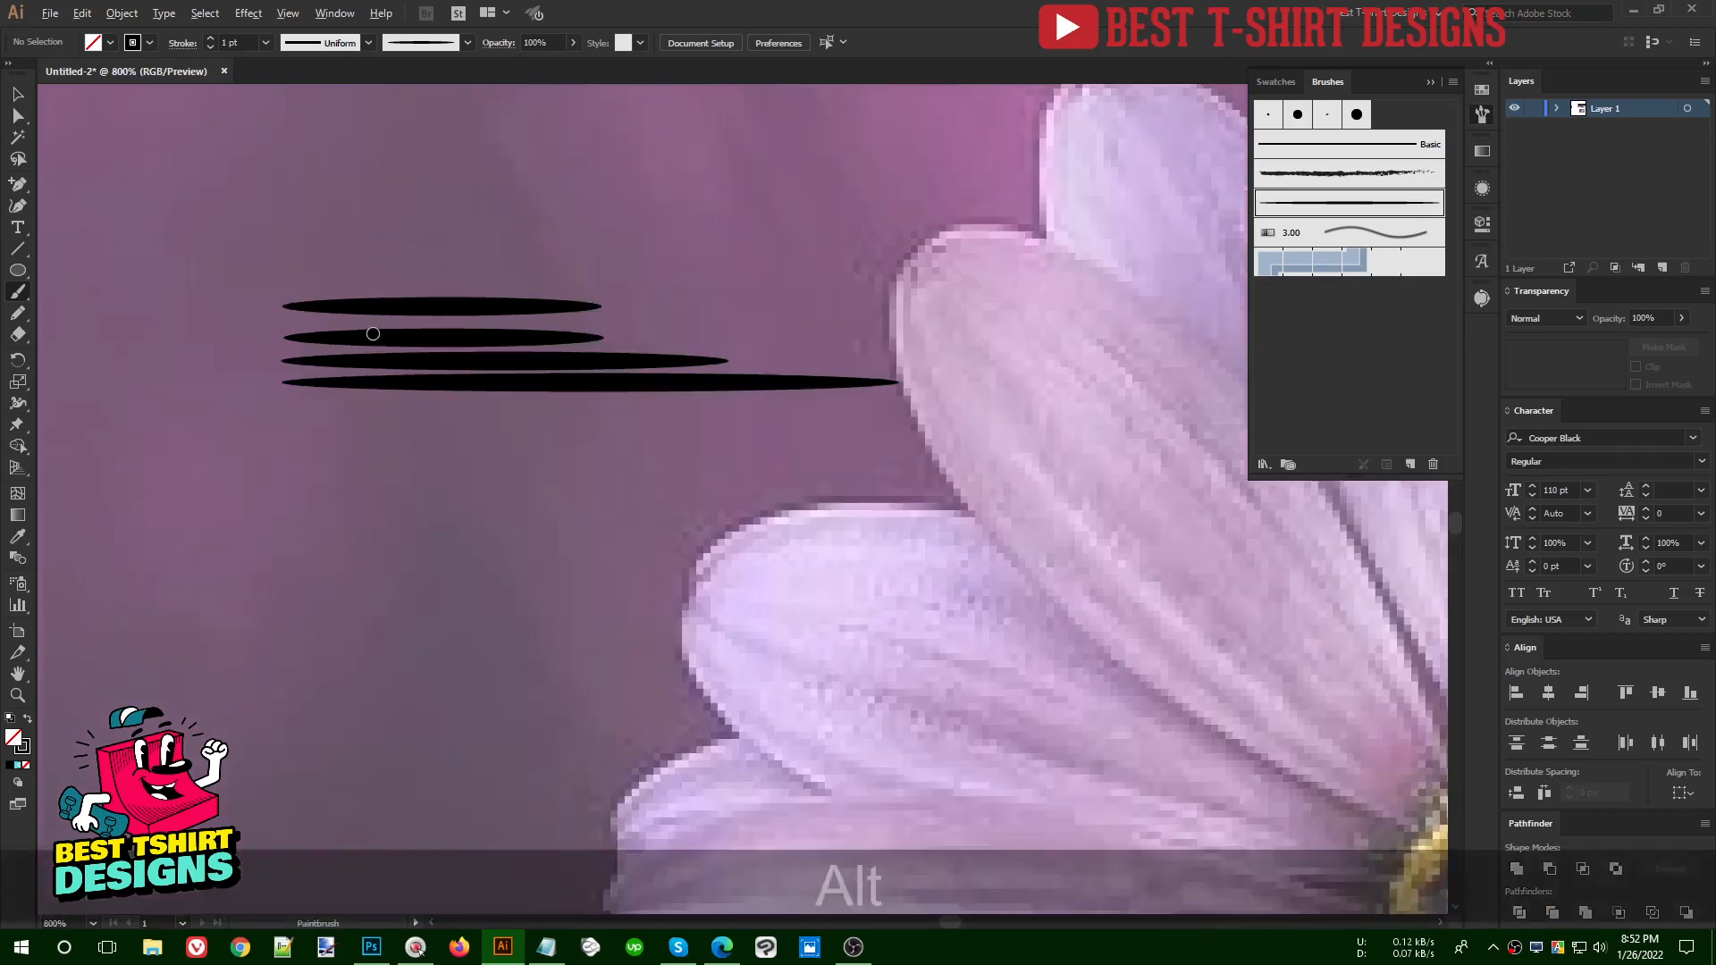
key("shift")
left_click_drag(1228, 421, 1223, 417)
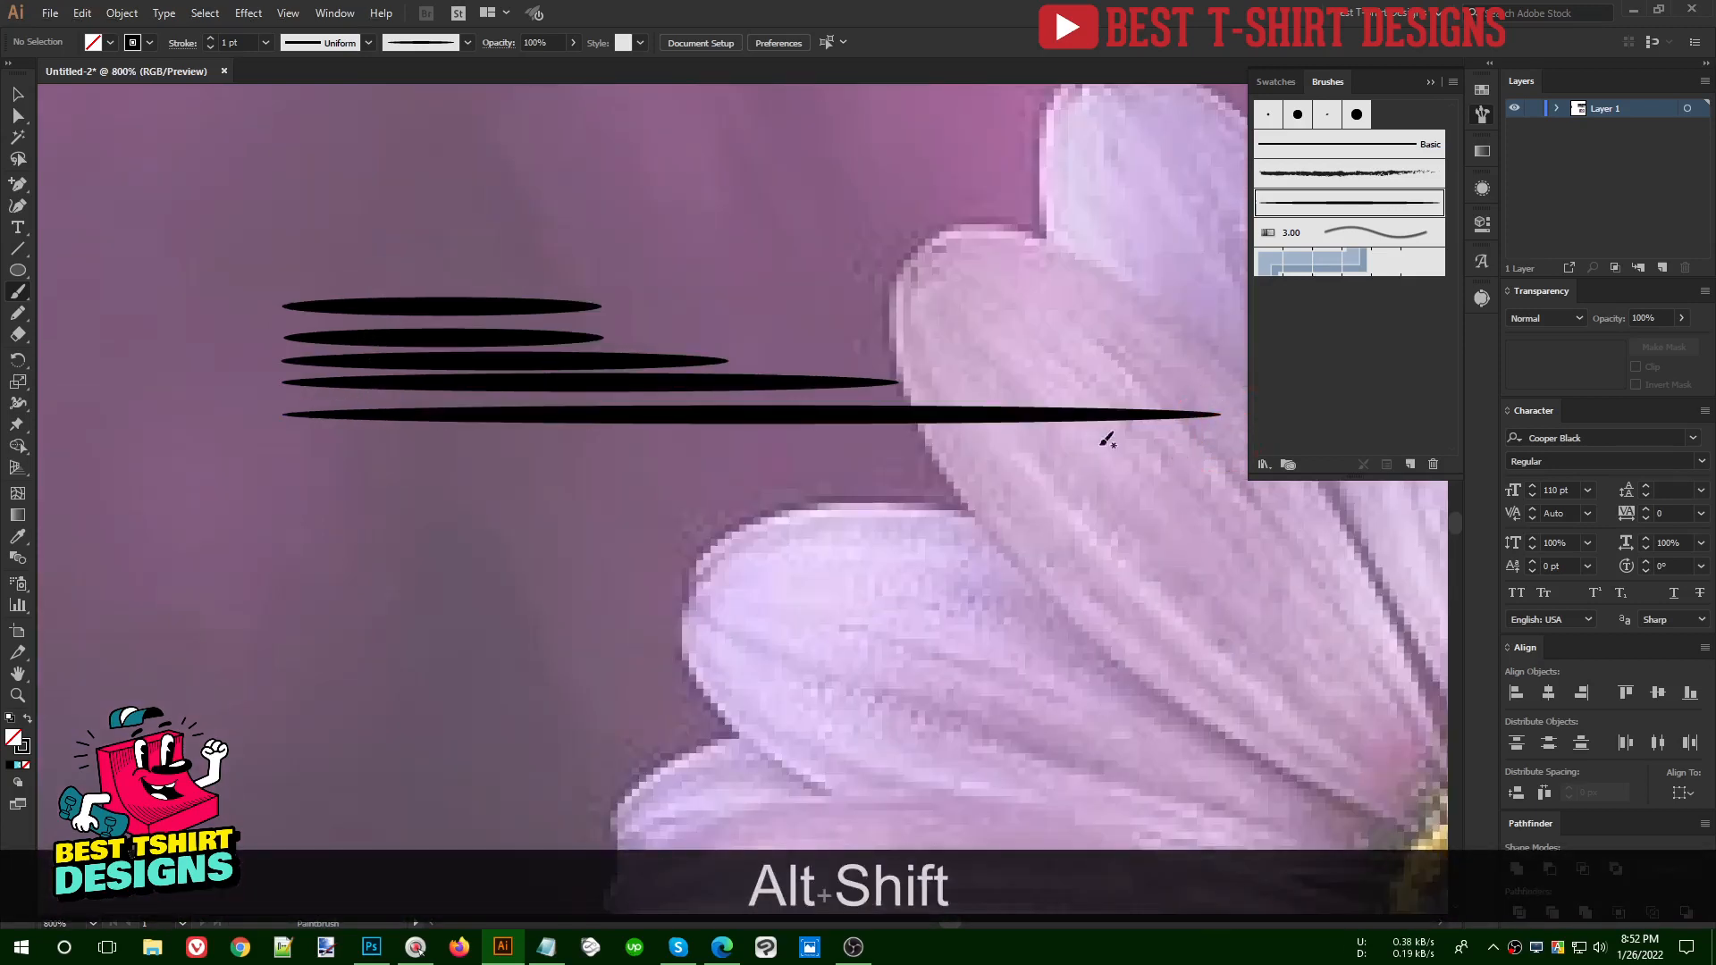
- Paint a long wavy stroke with two loops below the straight strokes, using the tapered art brush
scroll(432, 453, "down", 1)
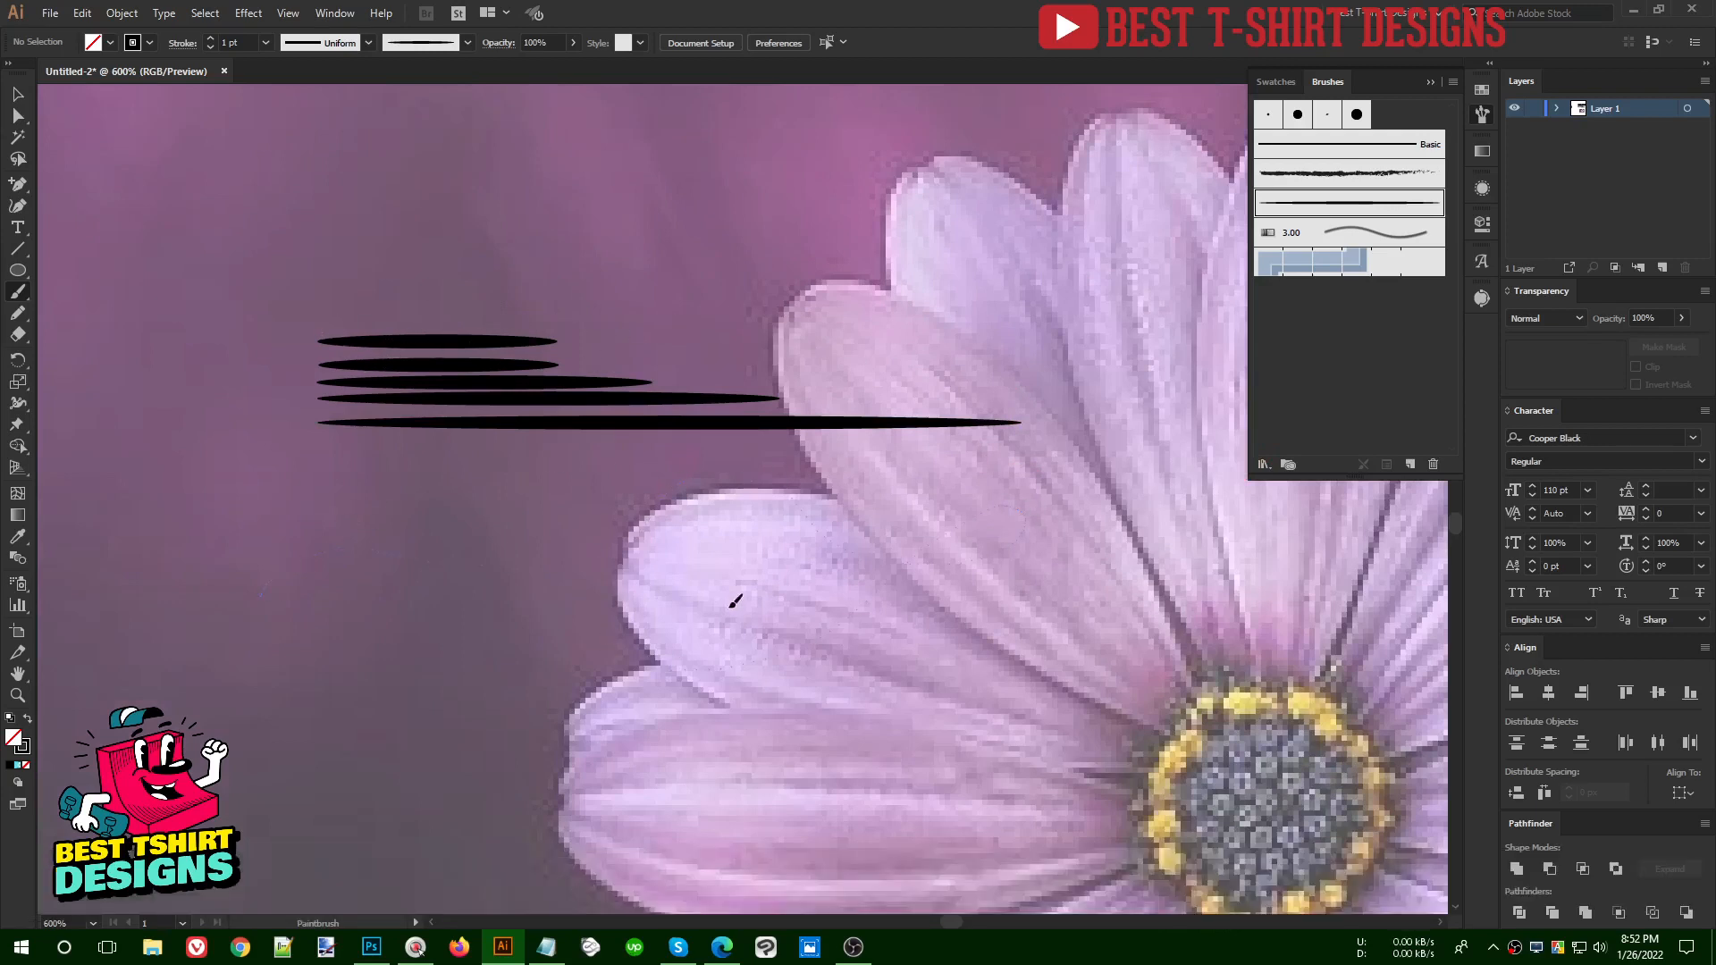
left_click_drag(730, 608, 1055, 569)
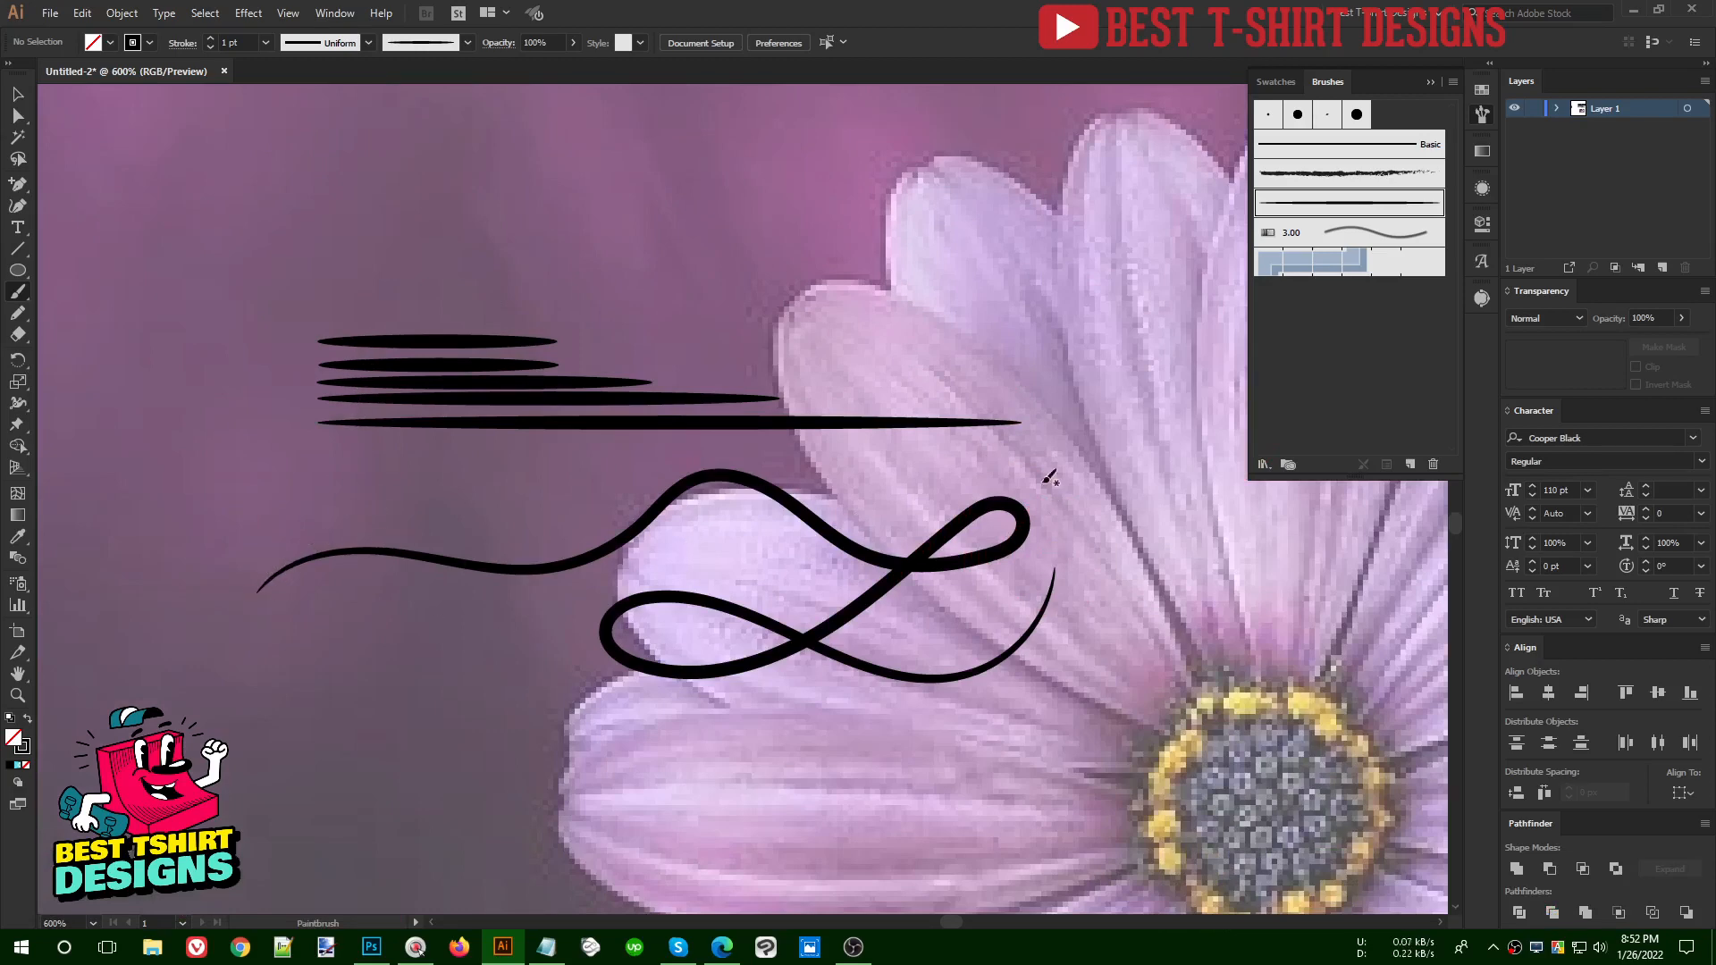
- Paint a second, more tangled looping stroke below the wavy one, and delete it
scroll(876, 543, "down", 3)
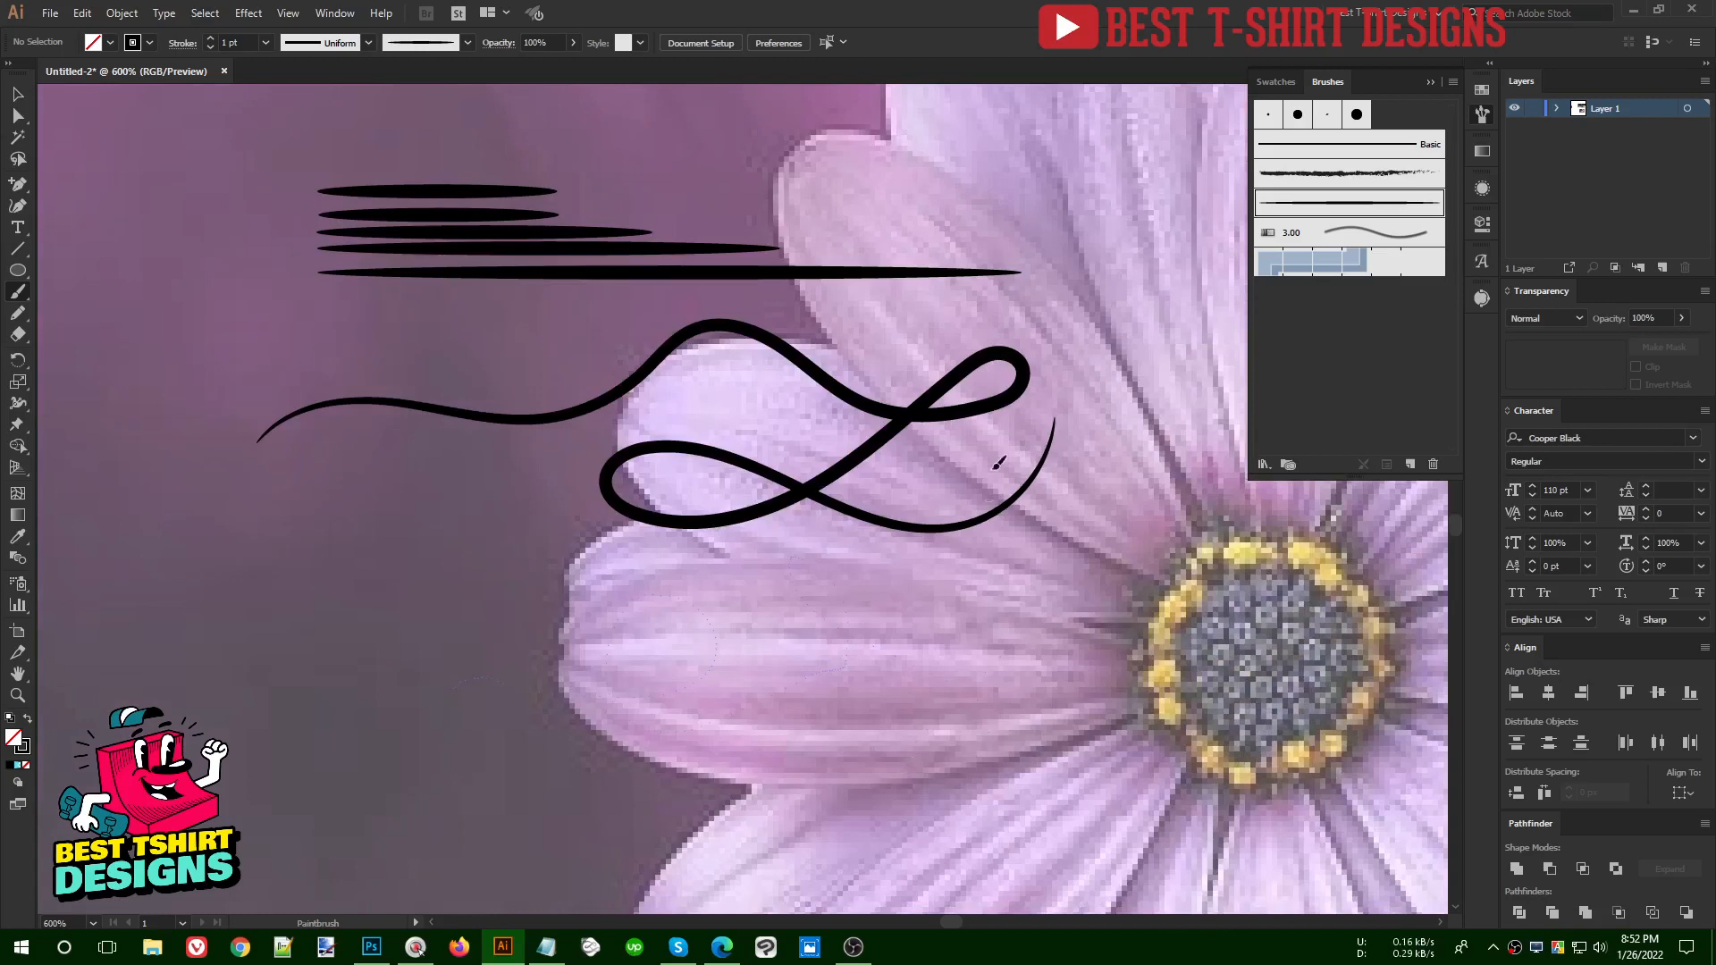
mouse_move(201, 615)
left_mouse_down()
mouse_move(487, 637)
mouse_move(754, 684)
left_mouse_up()
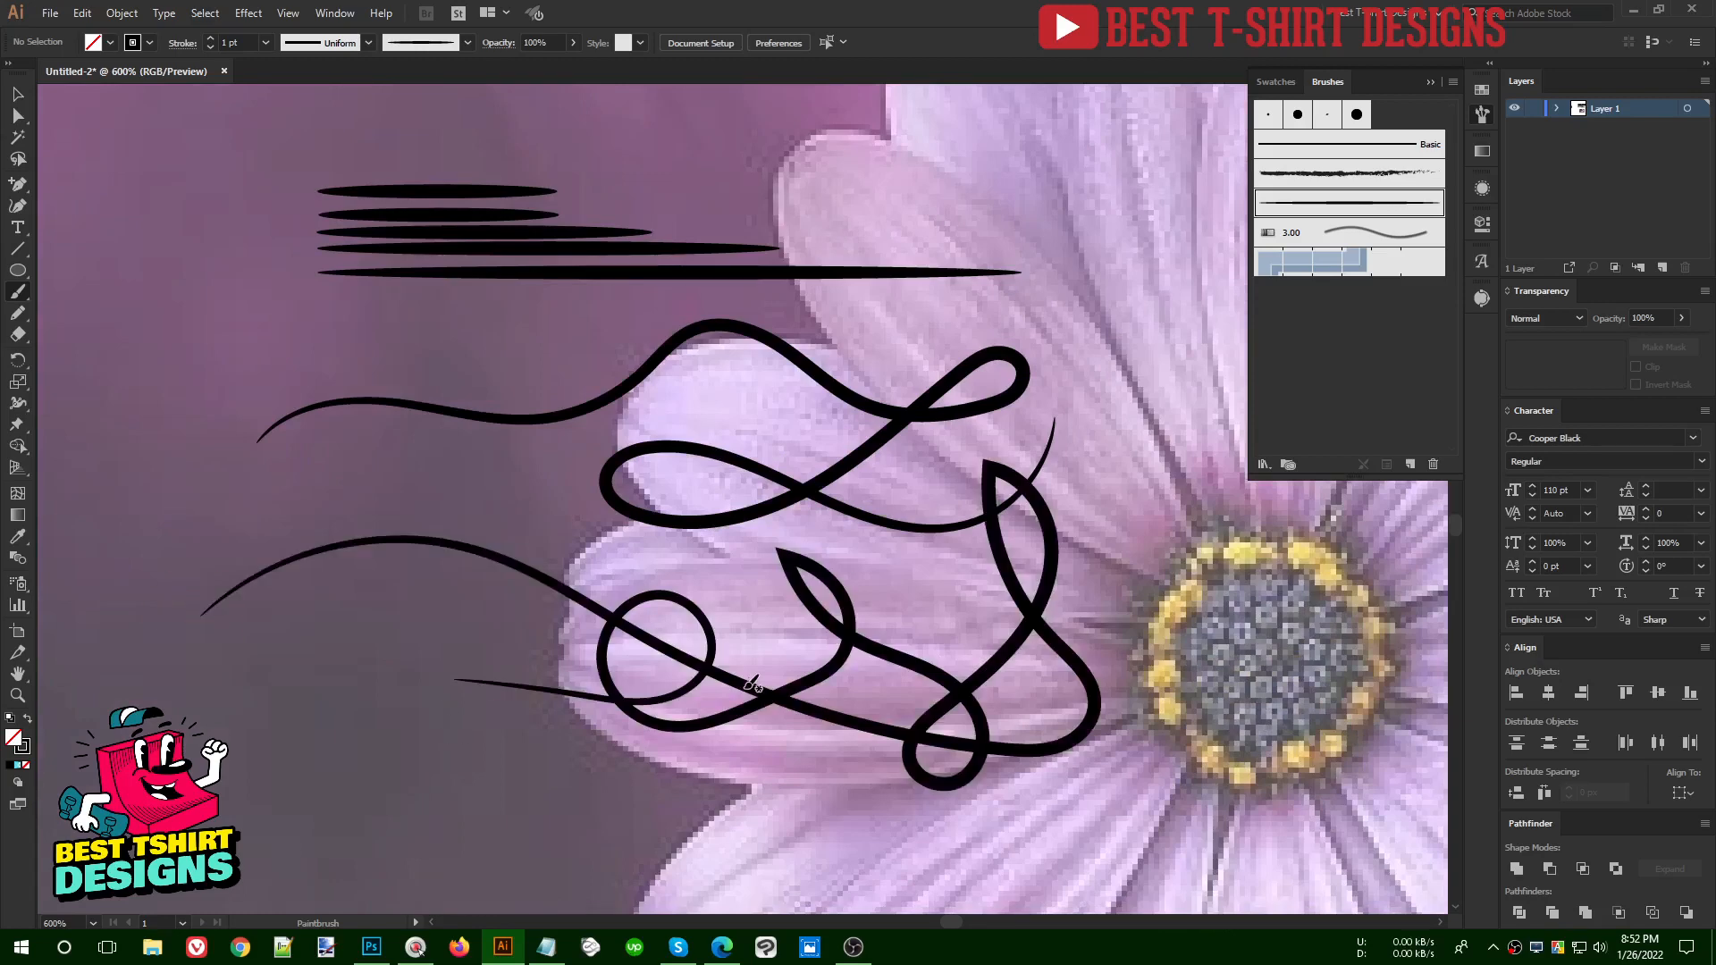
key("v")
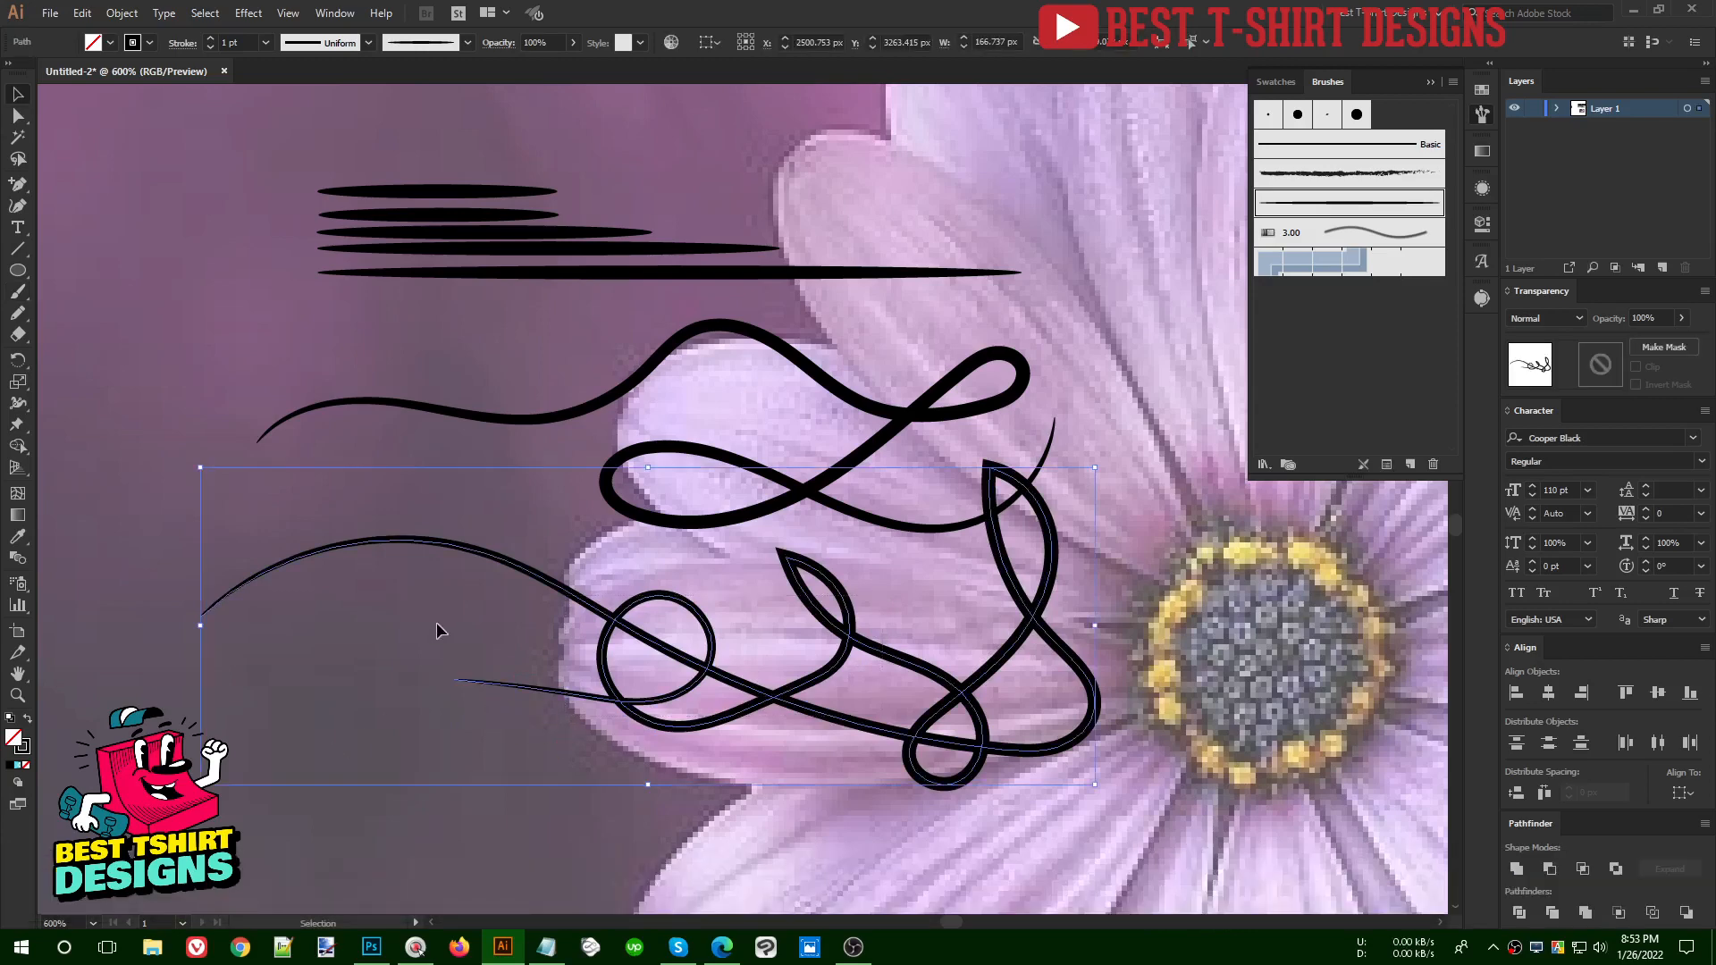
key("Delete")
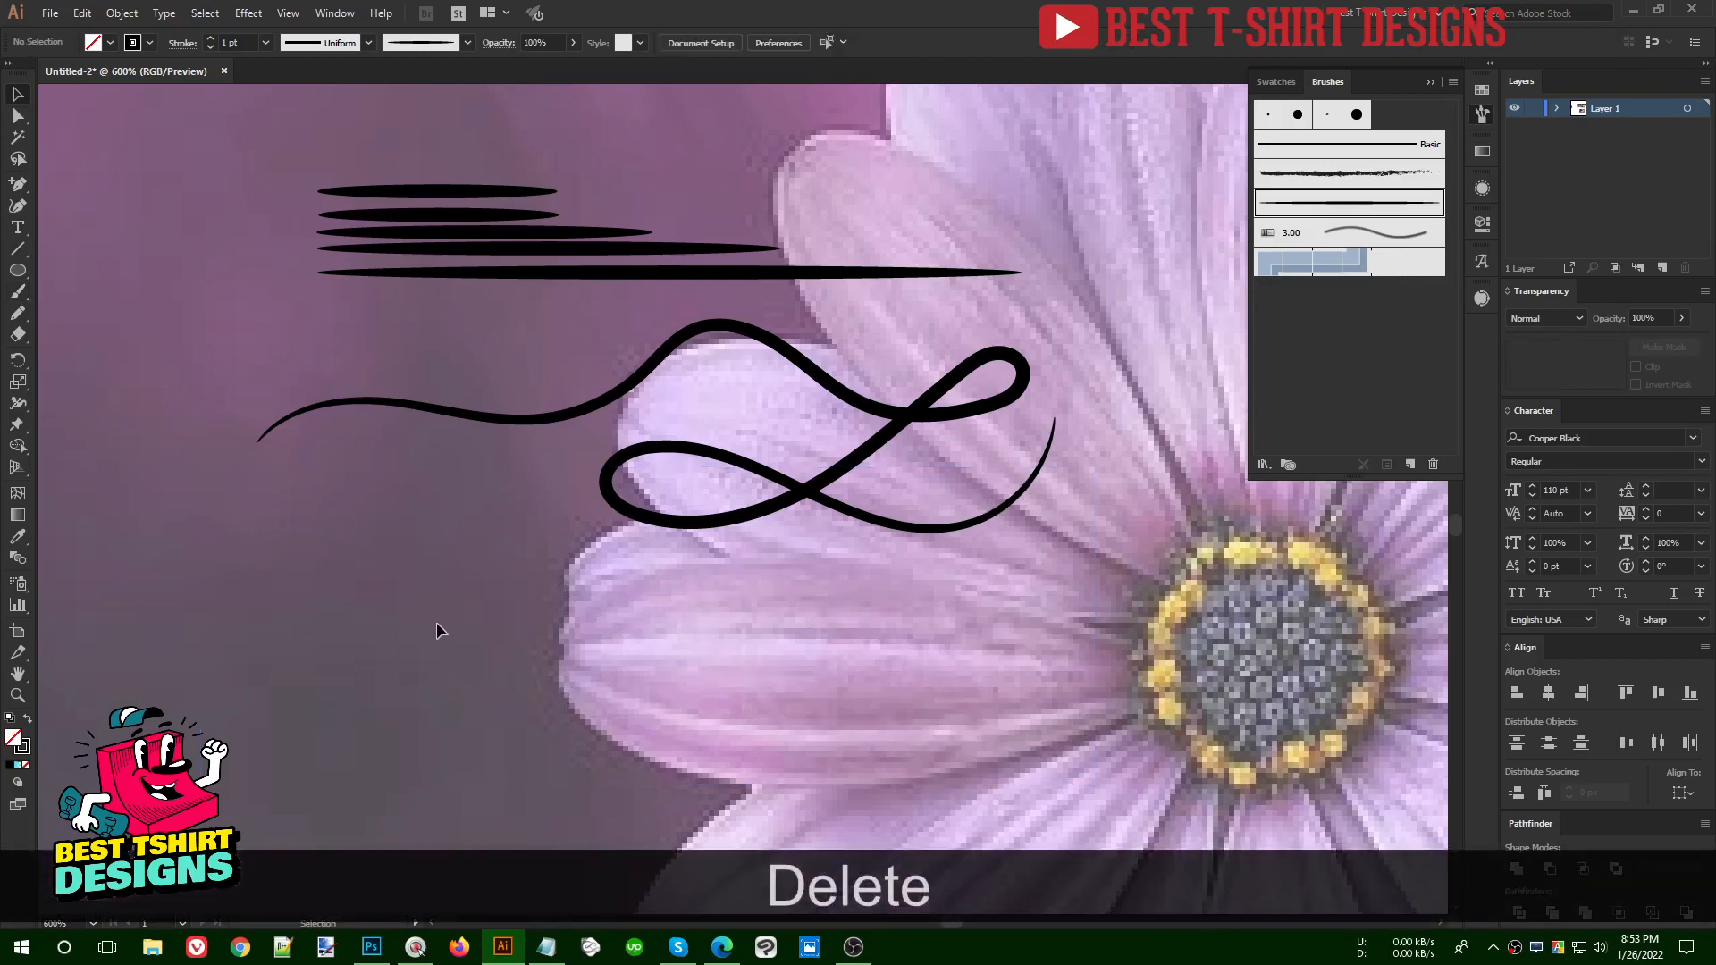
- Draw a jagged, black-filled shape about 64 px wide below the wavy looping stroke with the Pencil tool
left_click(438, 196)
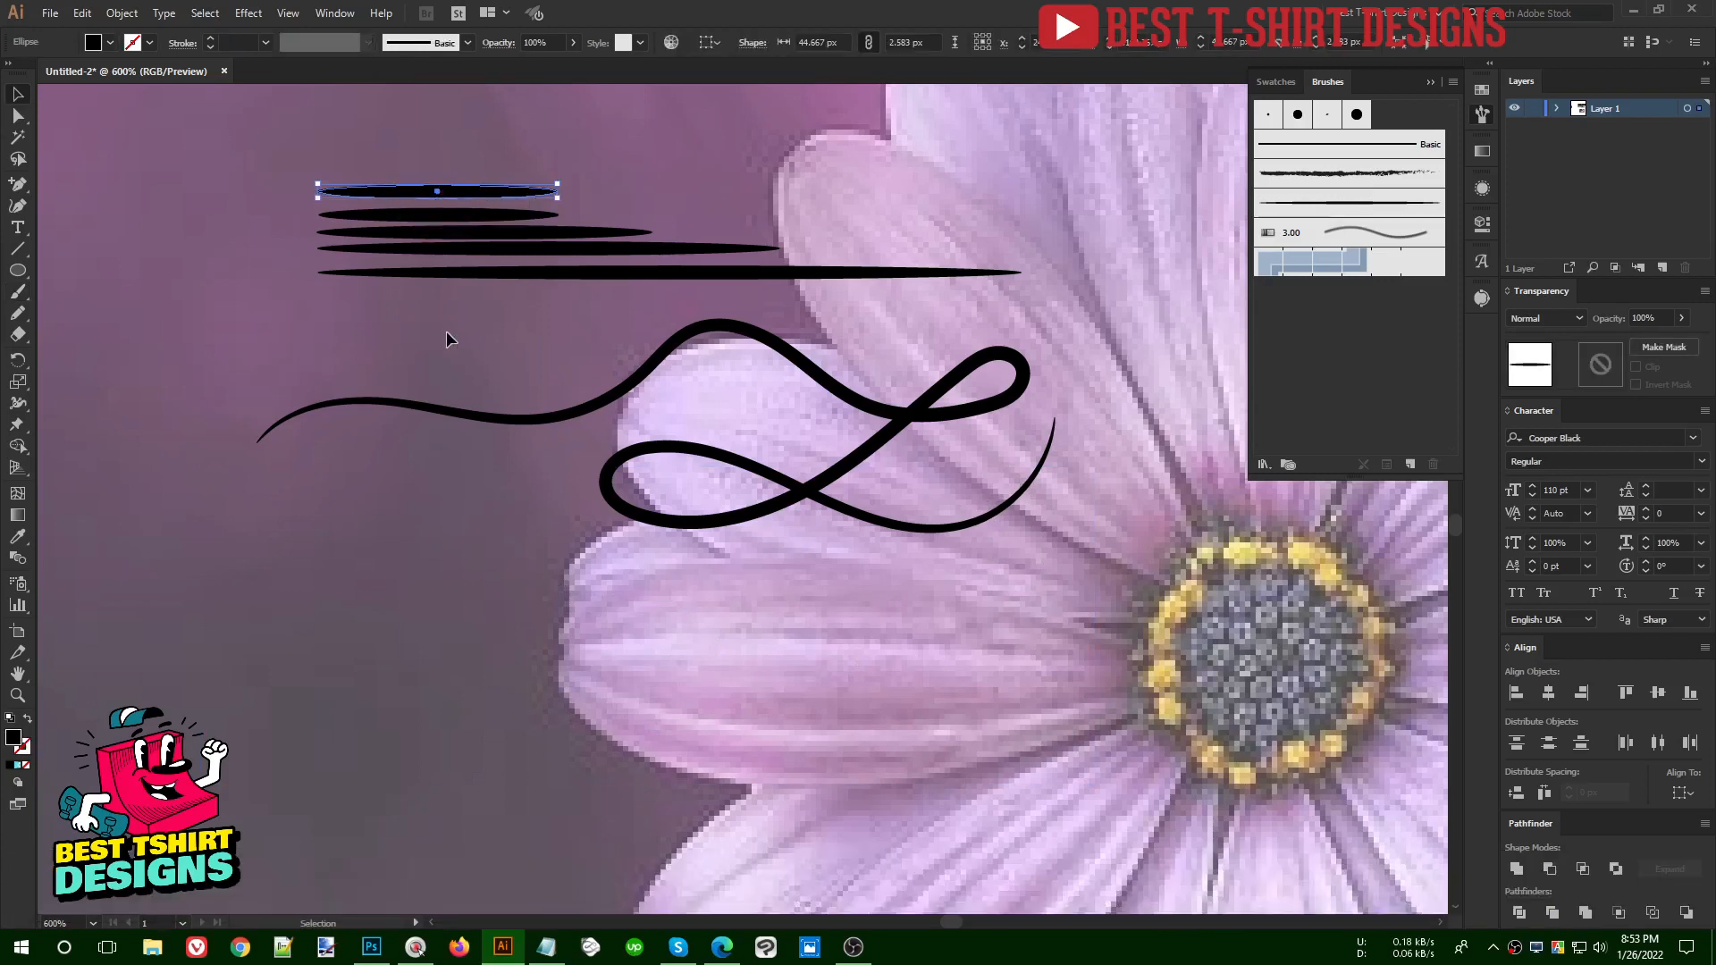
left_click(447, 332)
key("n")
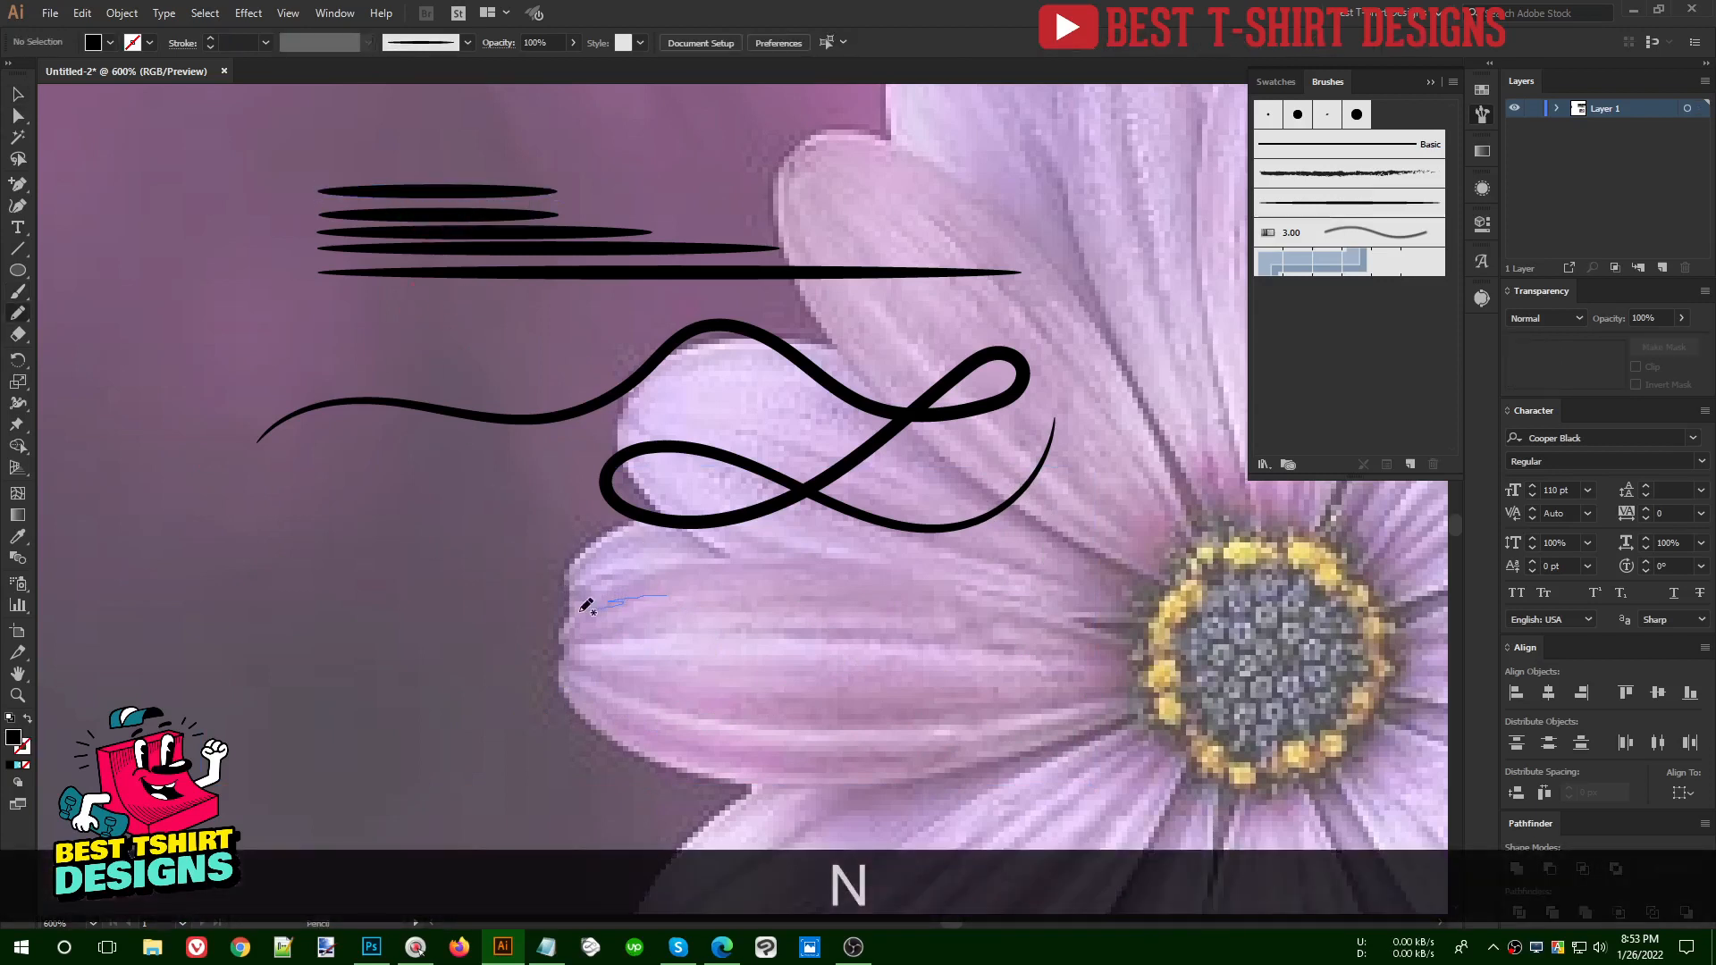
mouse_move(586, 606)
left_mouse_down()
mouse_move(527, 624)
mouse_move(845, 588)
left_mouse_up()
key("v")
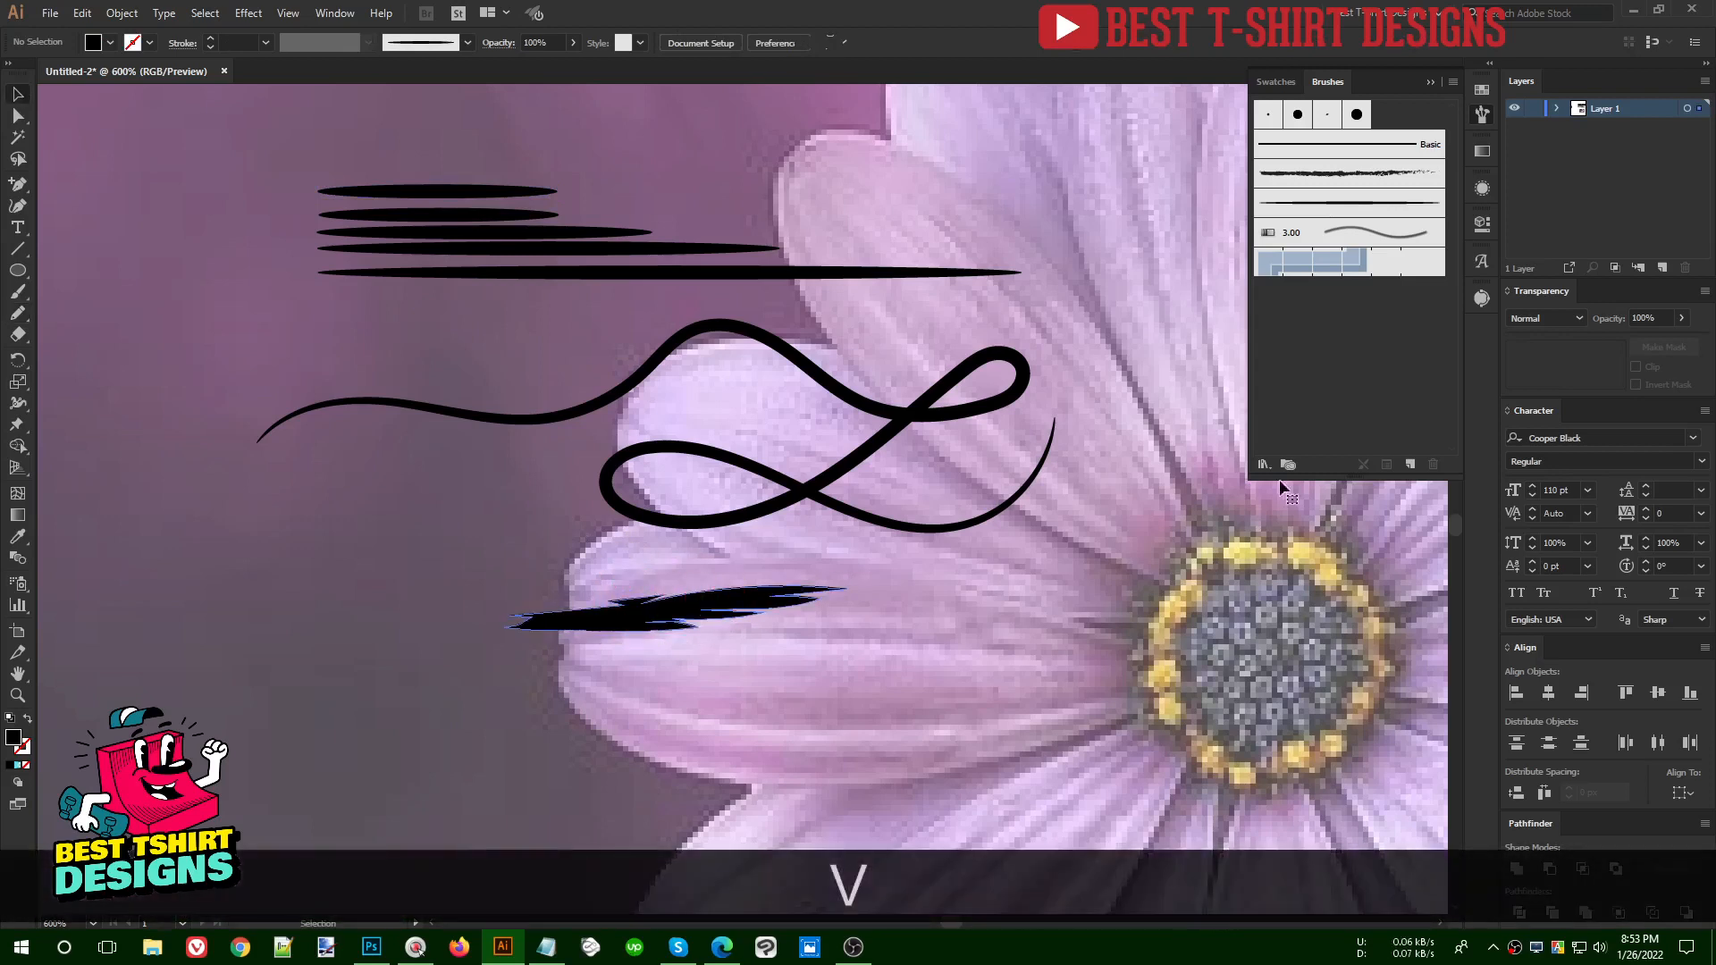
- Create a new art brush from the jagged shape, accepting the default art brush options
left_click(1409, 464)
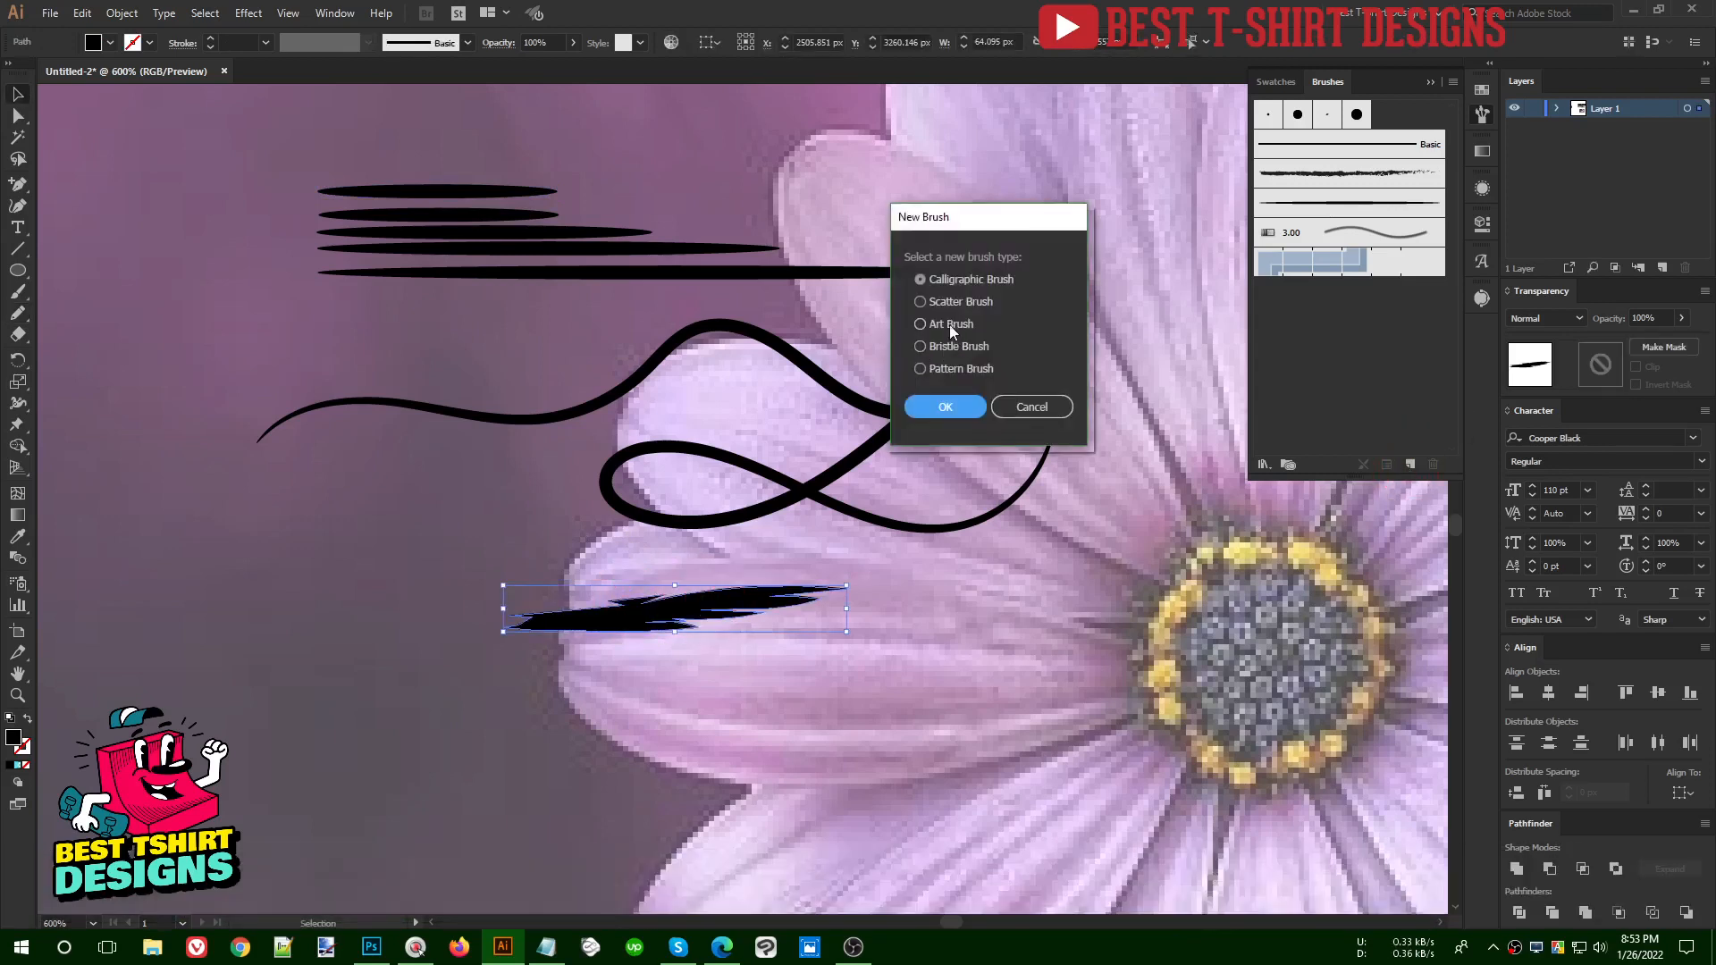
left_click(951, 331)
left_click(946, 407)
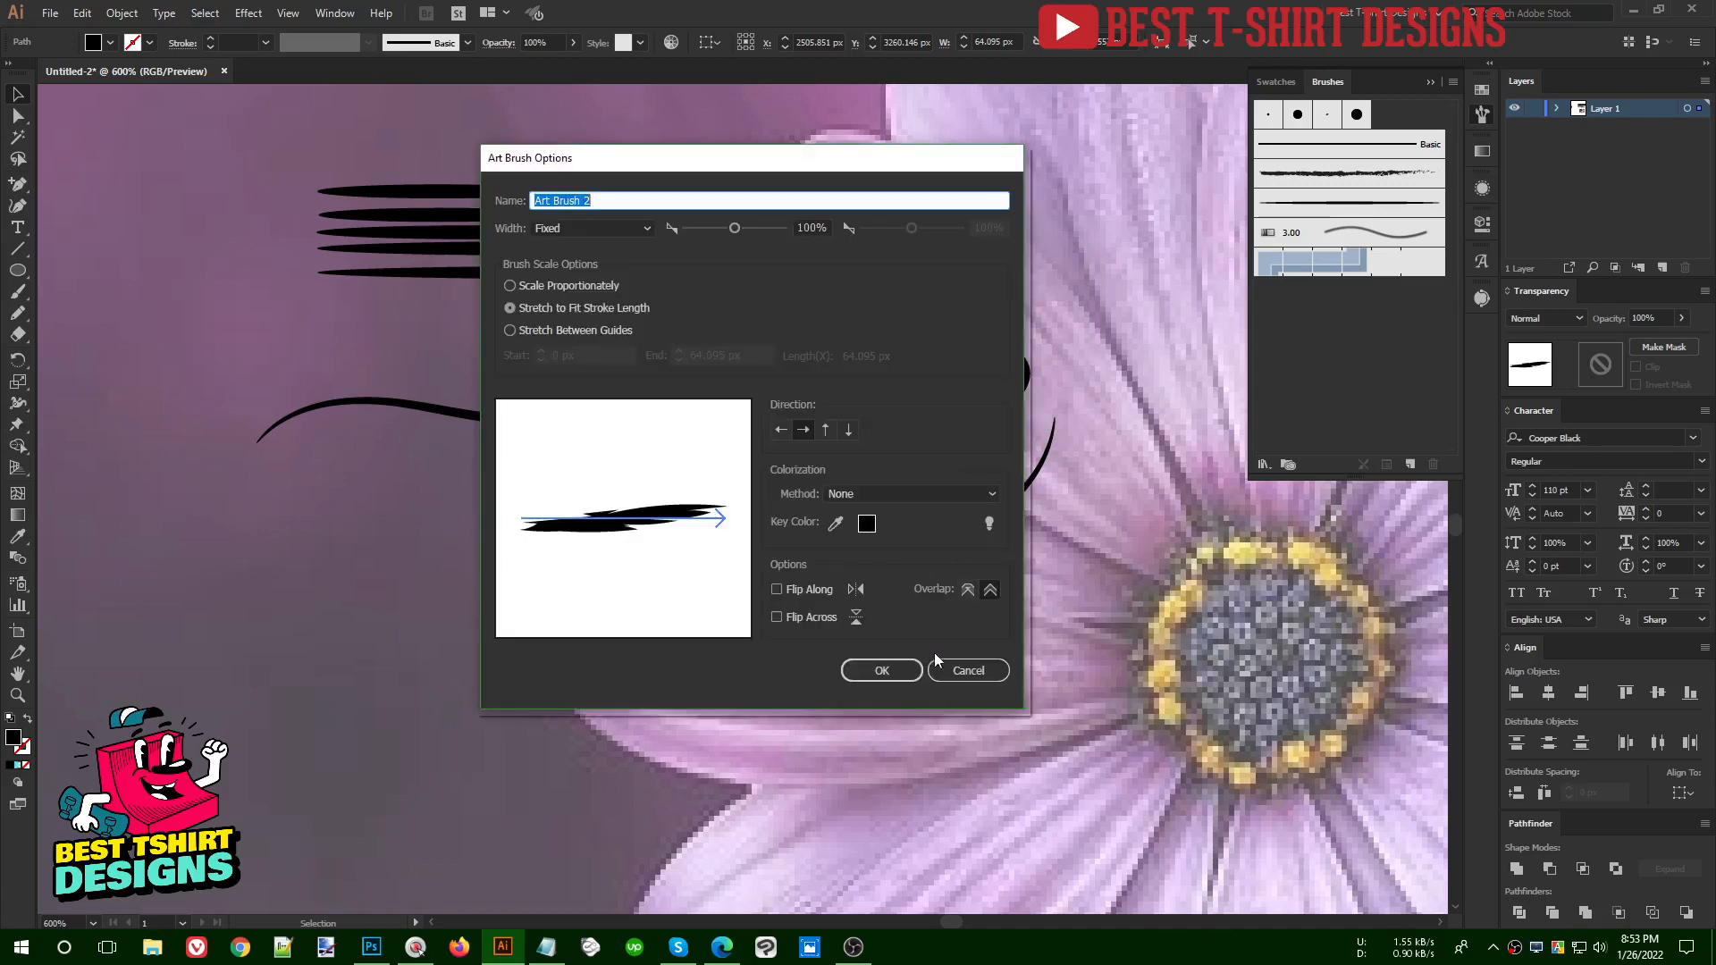
left_click(893, 669)
- Paint a long, slightly rising stroke below the jagged shape with the new jagged art brush
scroll(899, 667, "down", 3)
key("b")
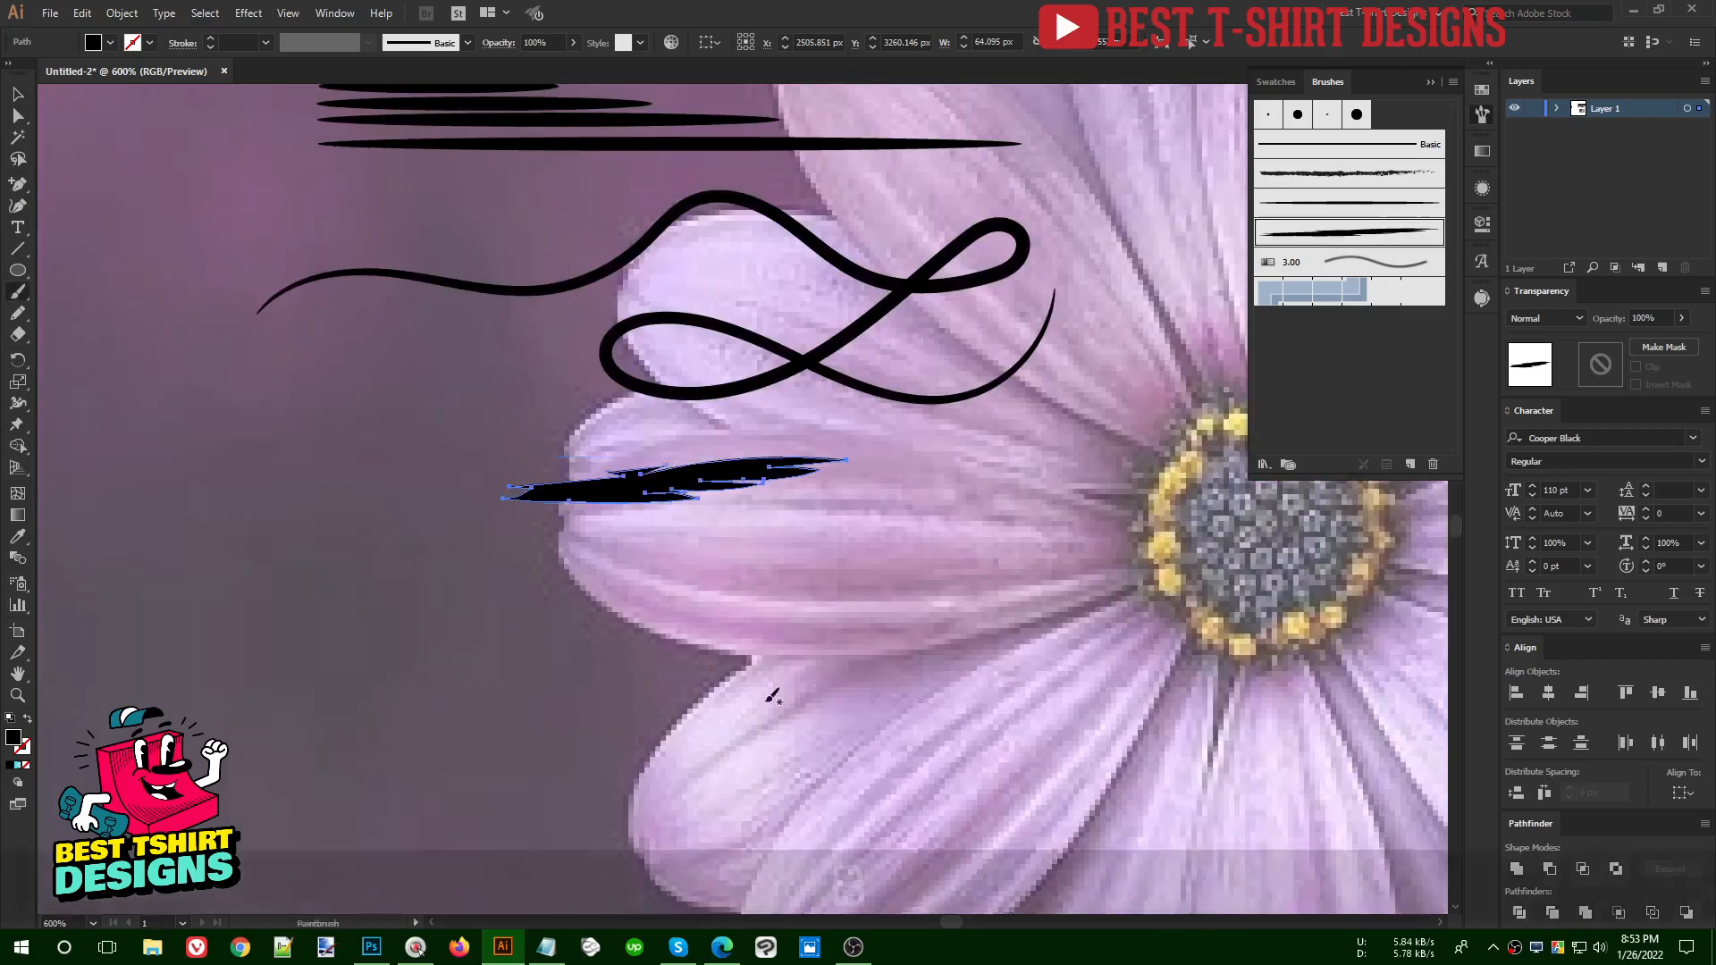
left_click_drag(295, 661, 1091, 623)
- Paint several large looping strokes across the flower with the jagged art brush
scroll(651, 625, "down", 2)
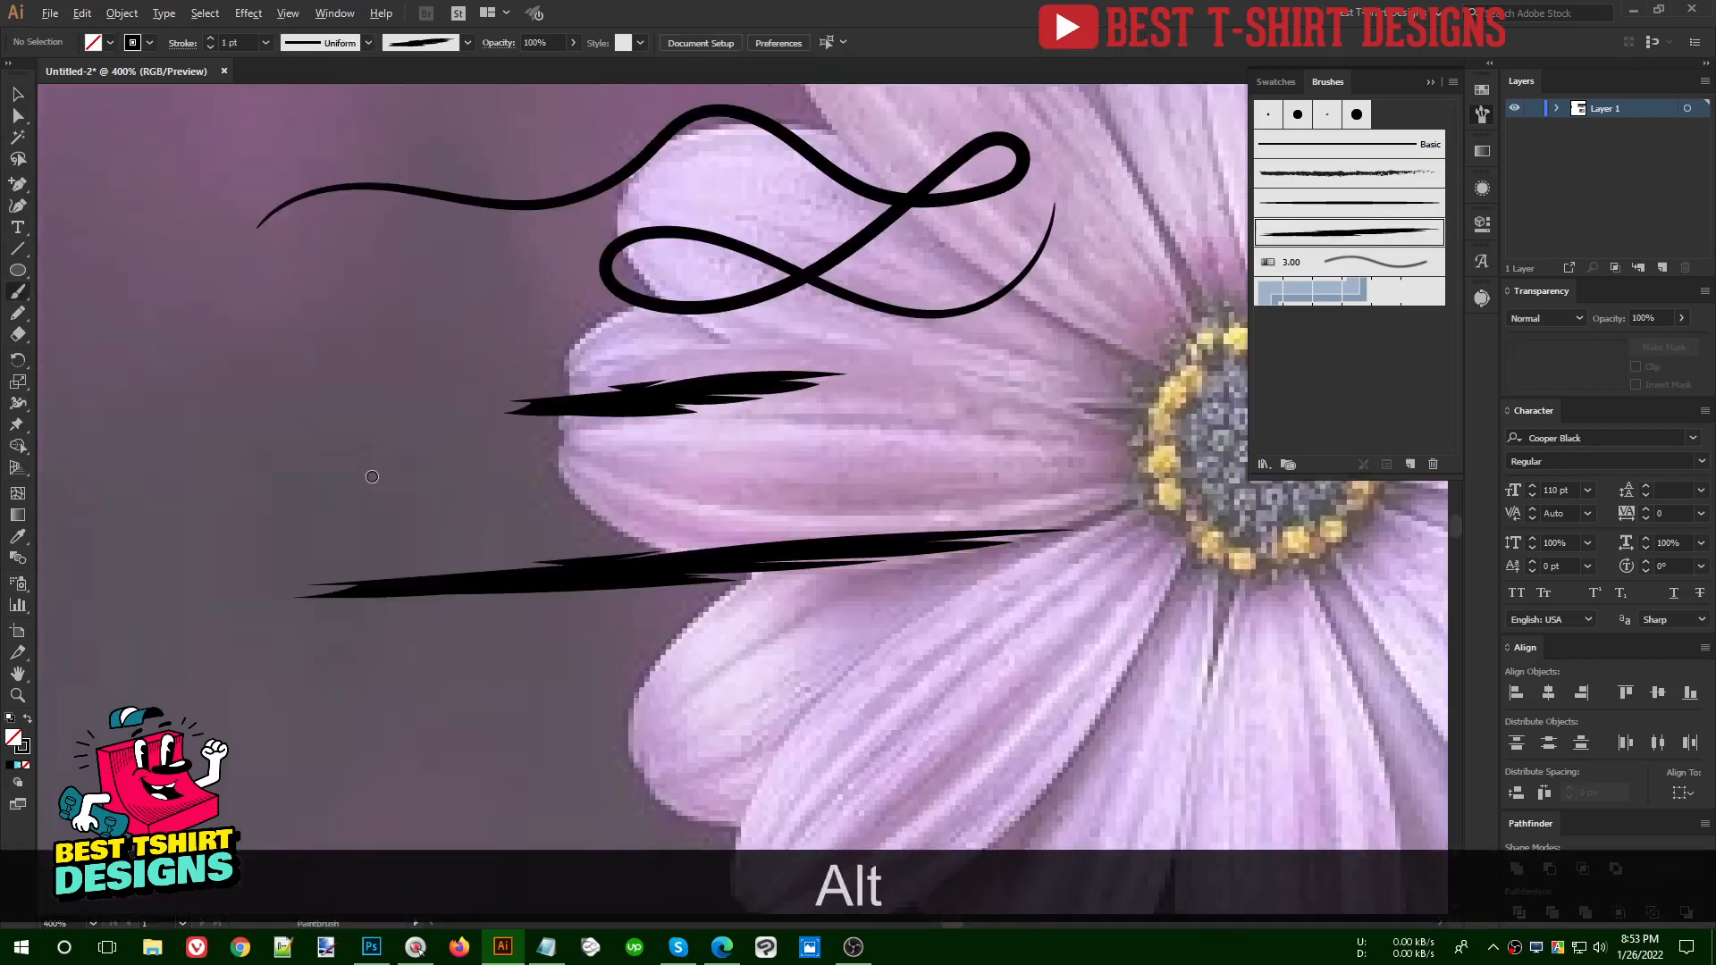
scroll(372, 477, "down", 1)
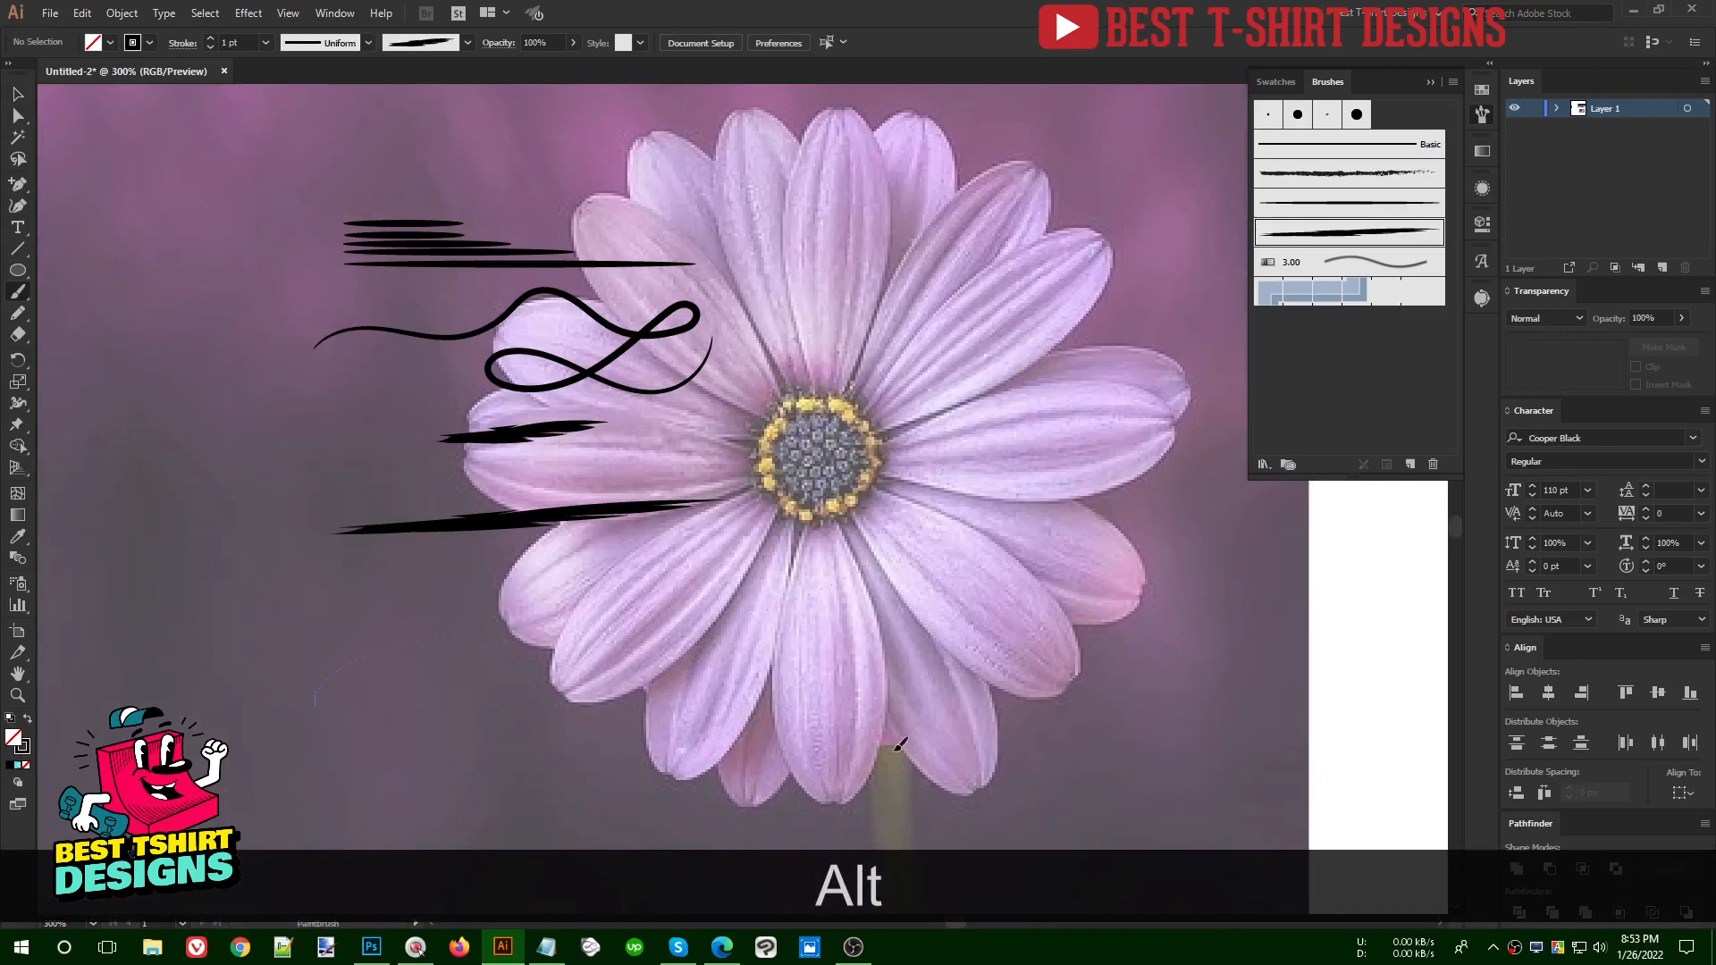
left_click_drag(896, 750, 762, 769)
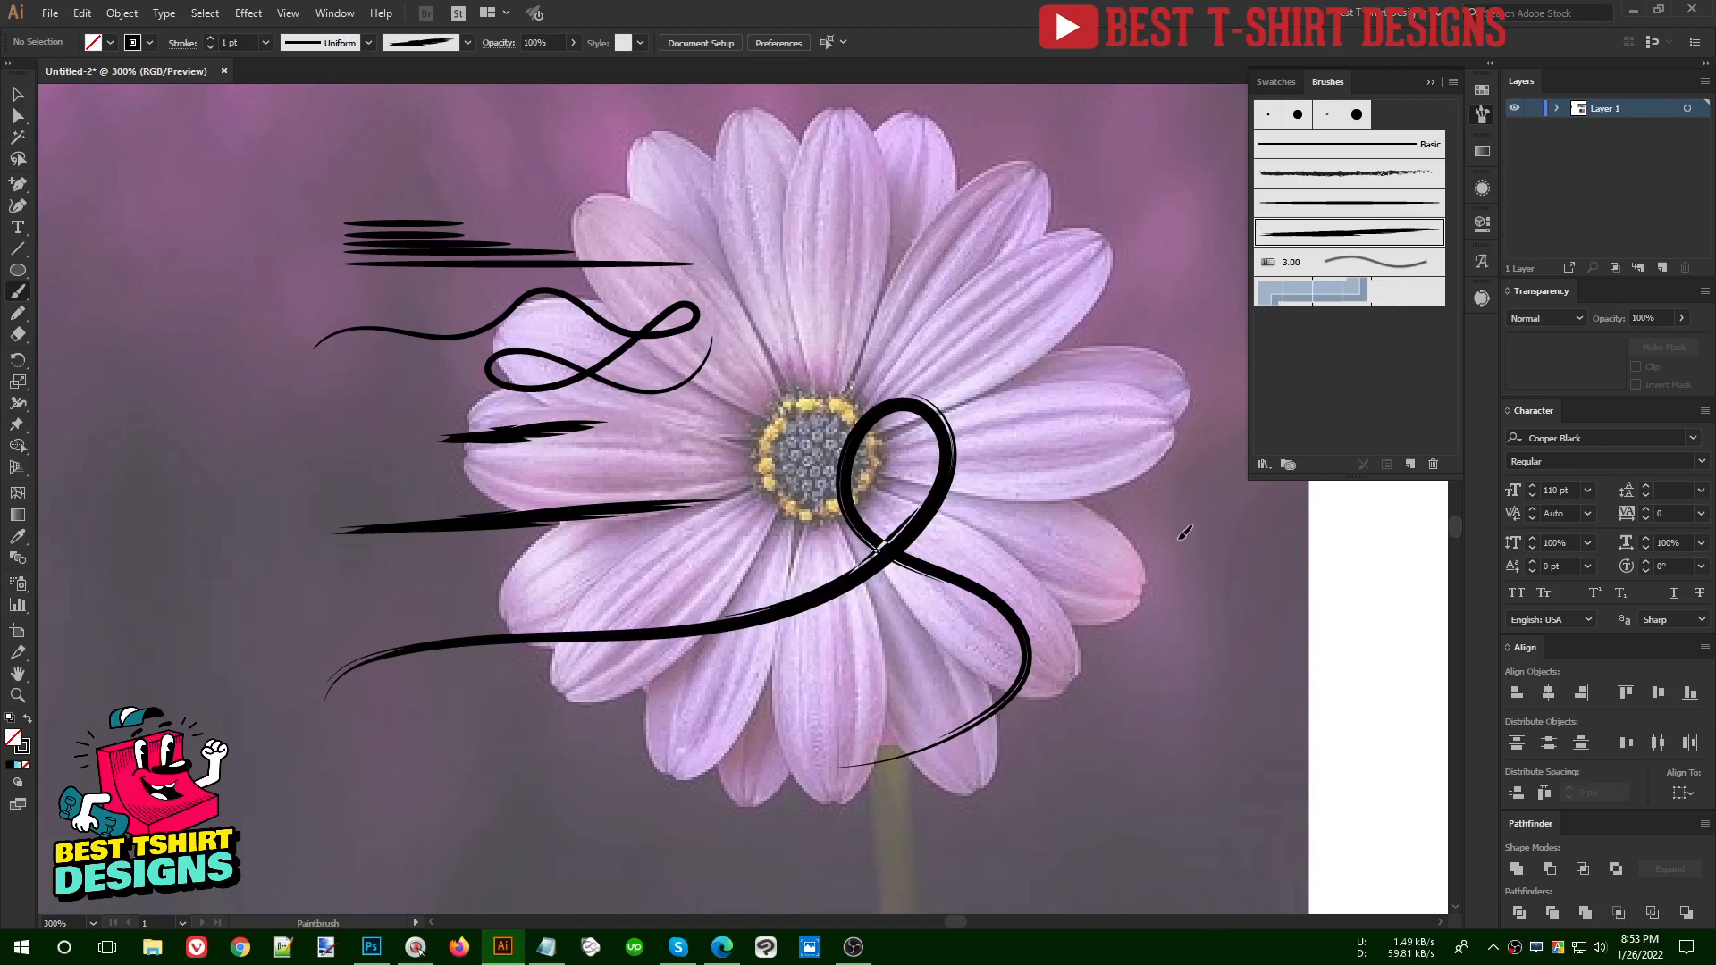
left_click_drag(1033, 472, 1001, 764)
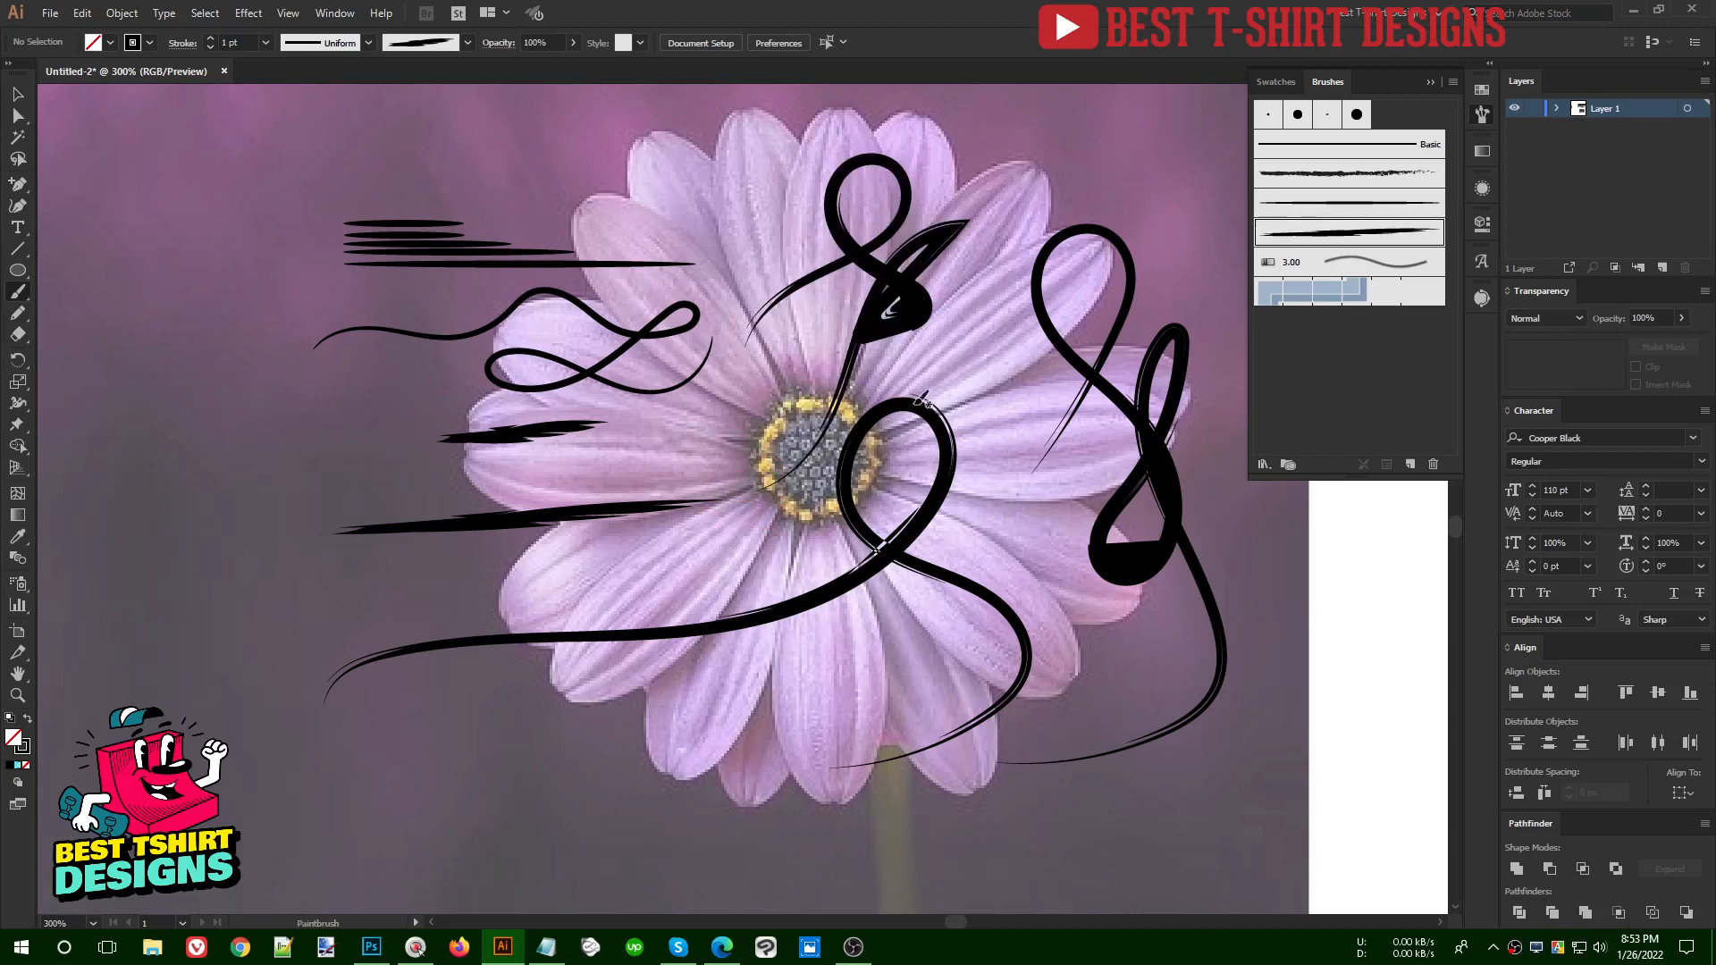
- Delete all the test strokes and source shapes drawn over the flower photo
key("v")
mouse_move(767, 157)
left_mouse_down()
mouse_move(1042, 593)
mouse_move(1179, 706)
left_mouse_up()
key("Delete")
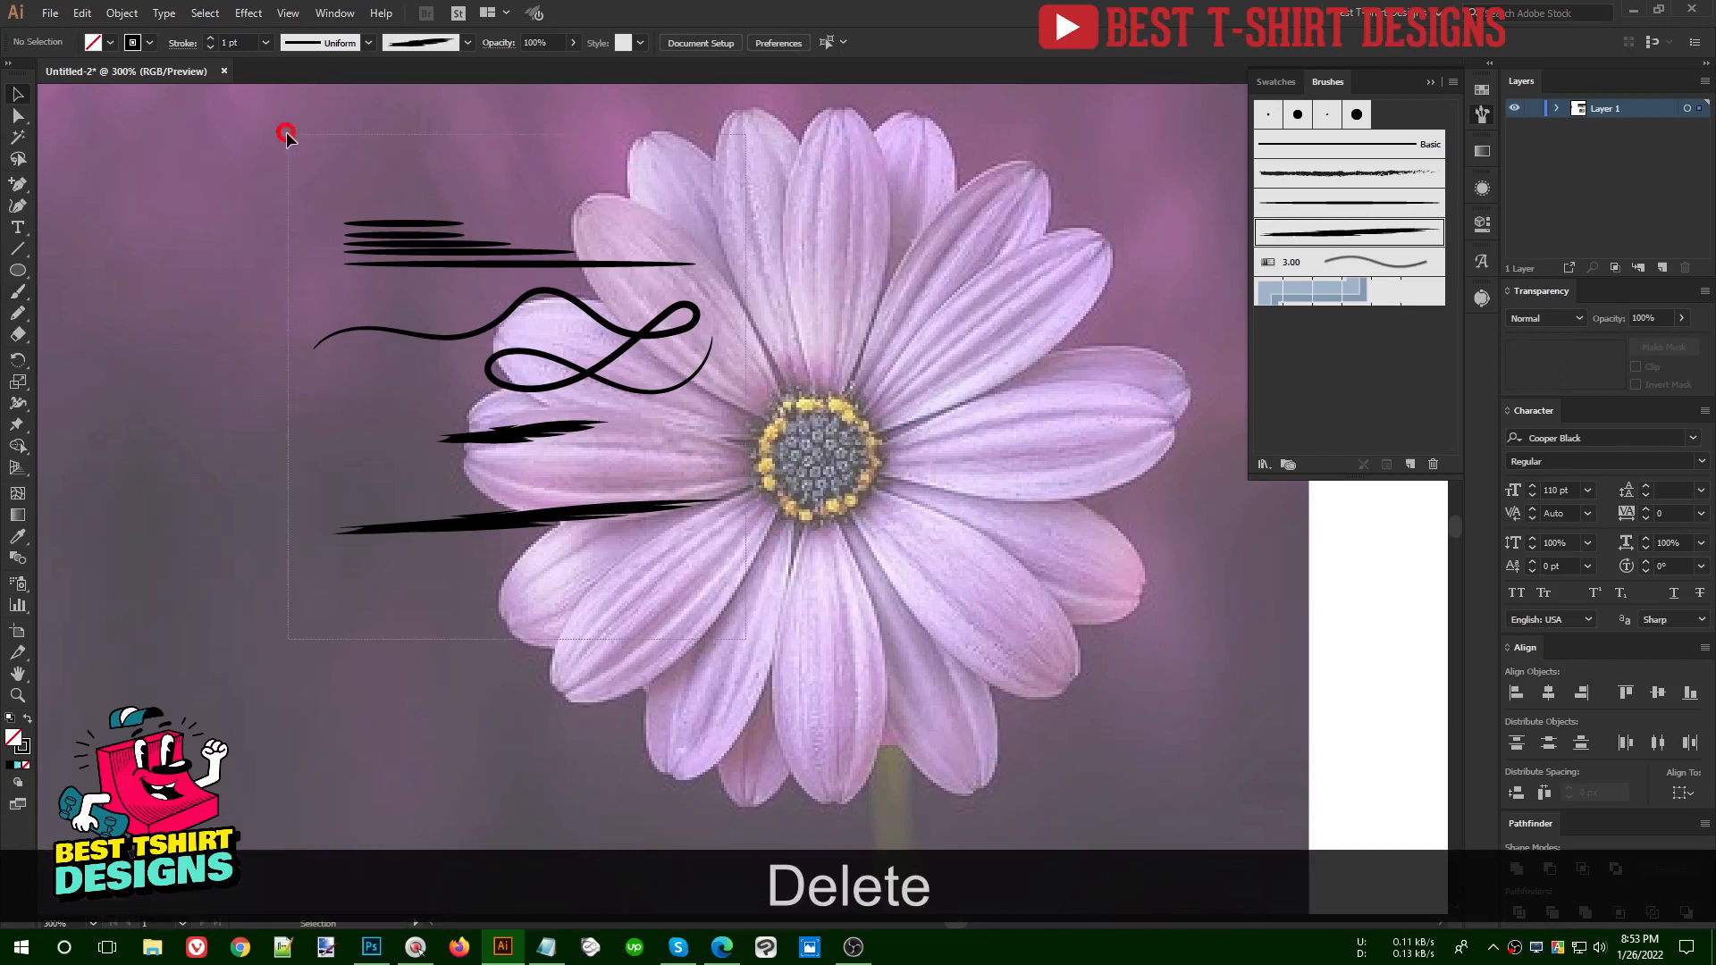
key("ctrl+a")
key("Delete")
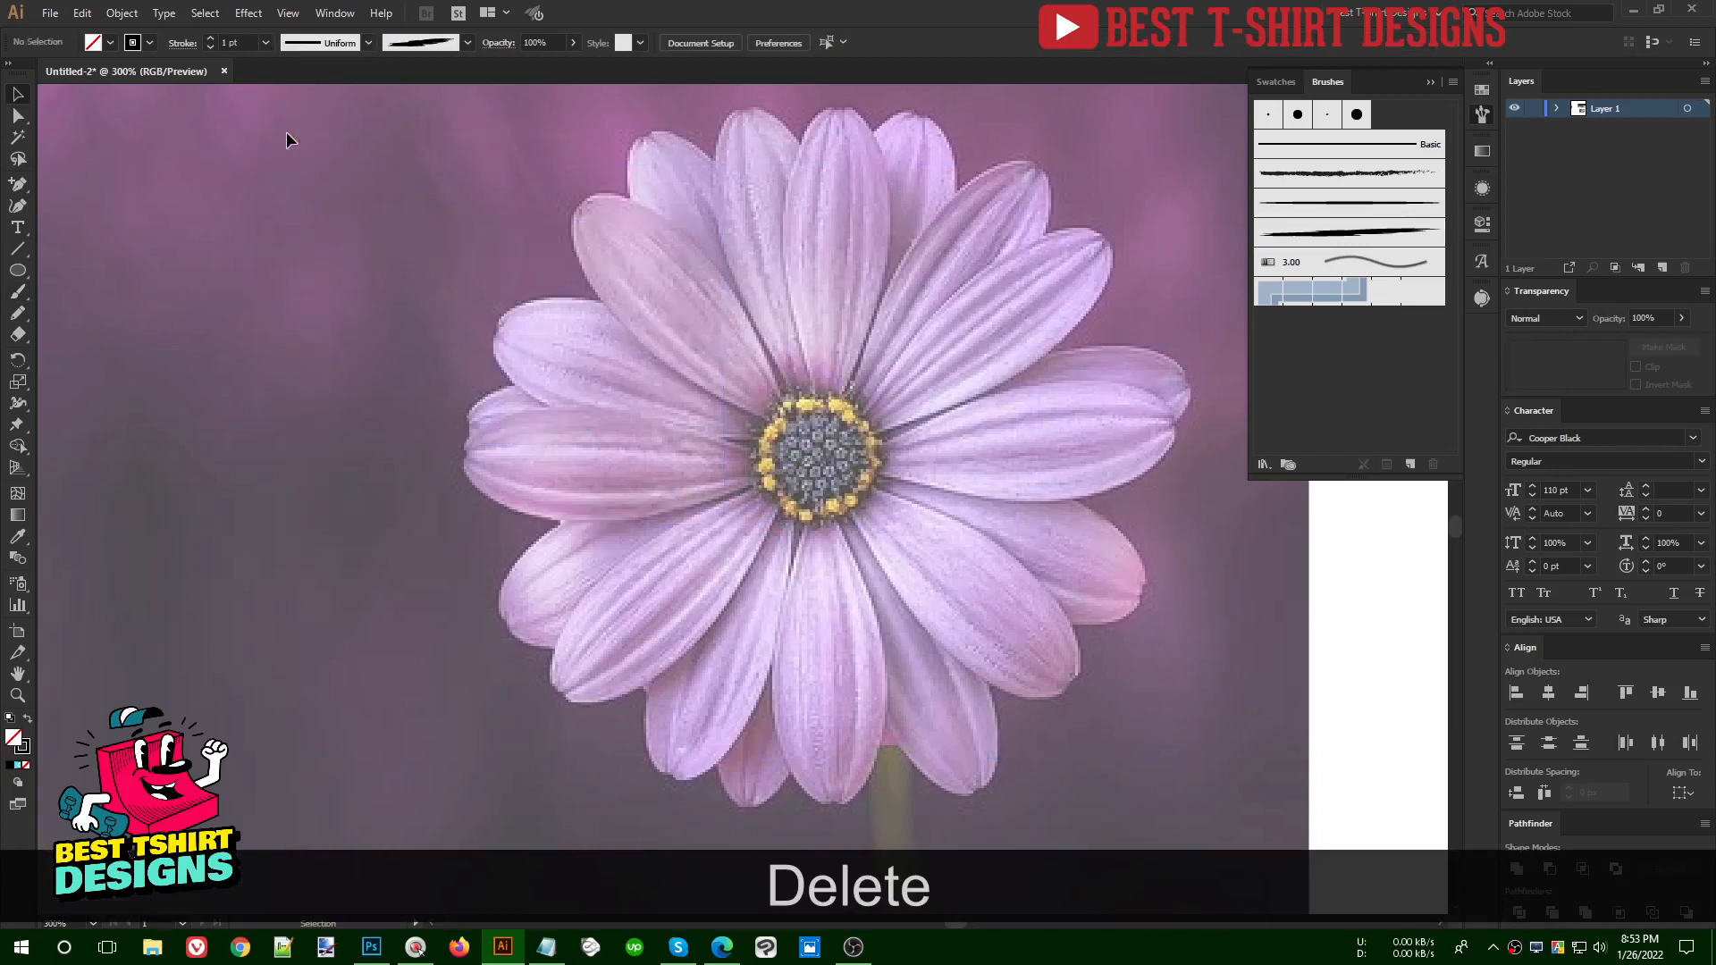
- Trace the lower-left petal's outline with the tapered art brush and add two inner crease lines from its tip
left_click(1354, 212)
key("b")
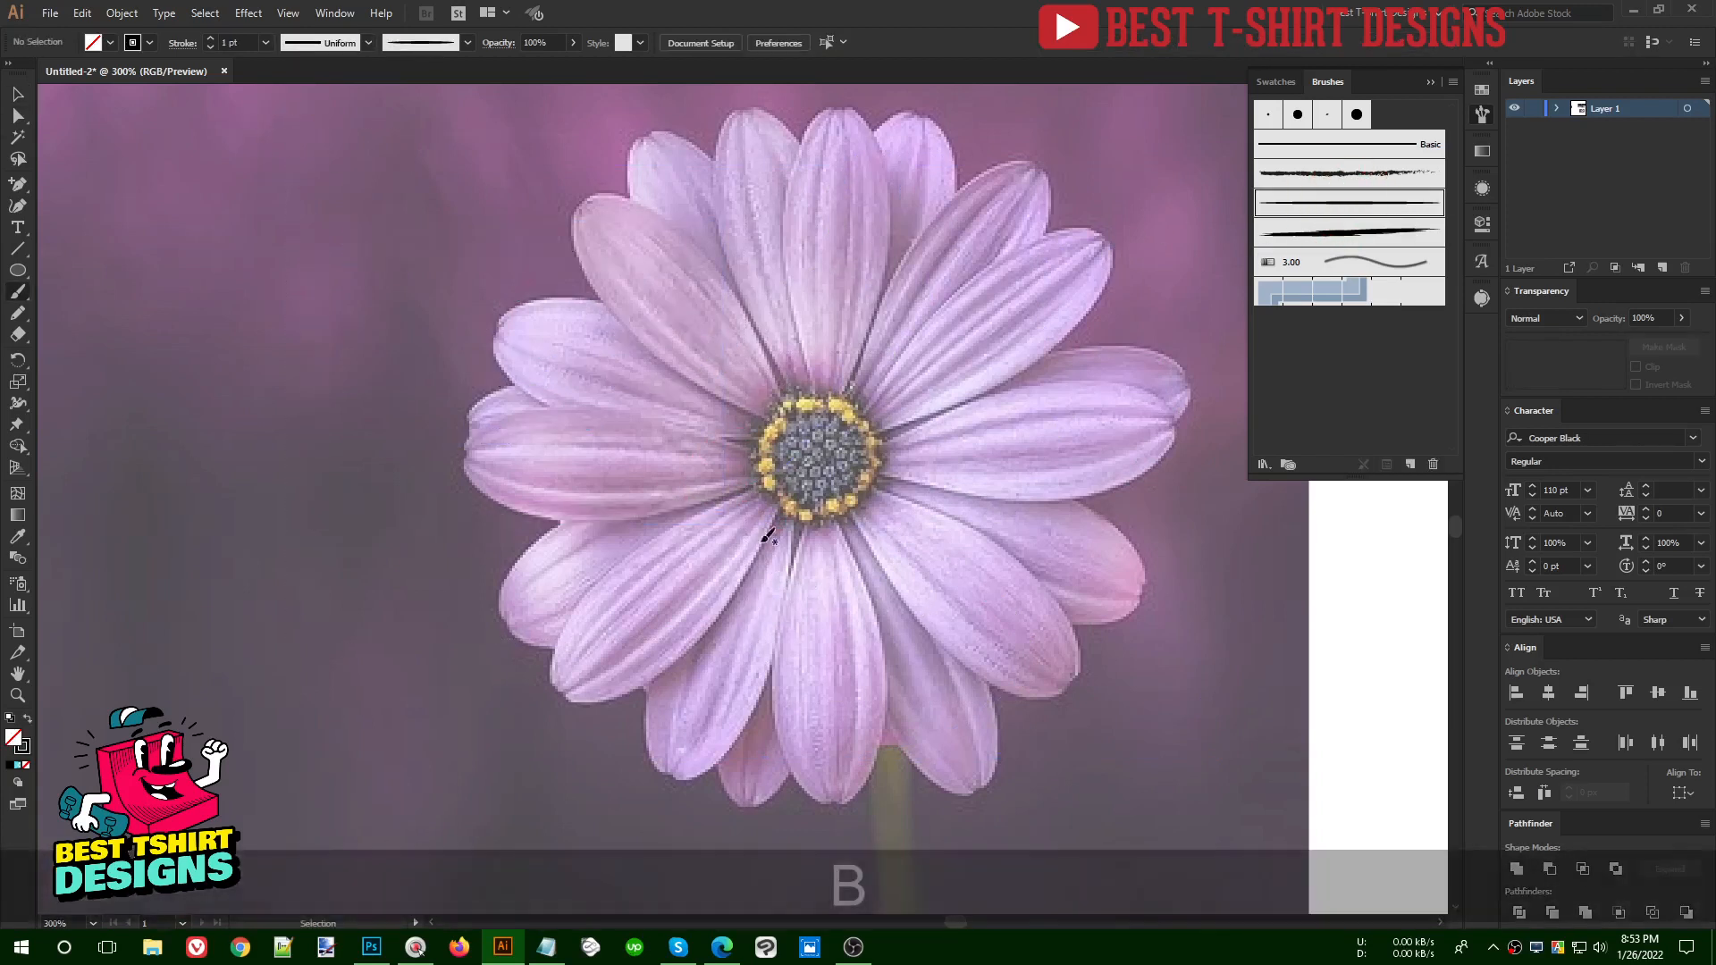
scroll(653, 653, "up", 3)
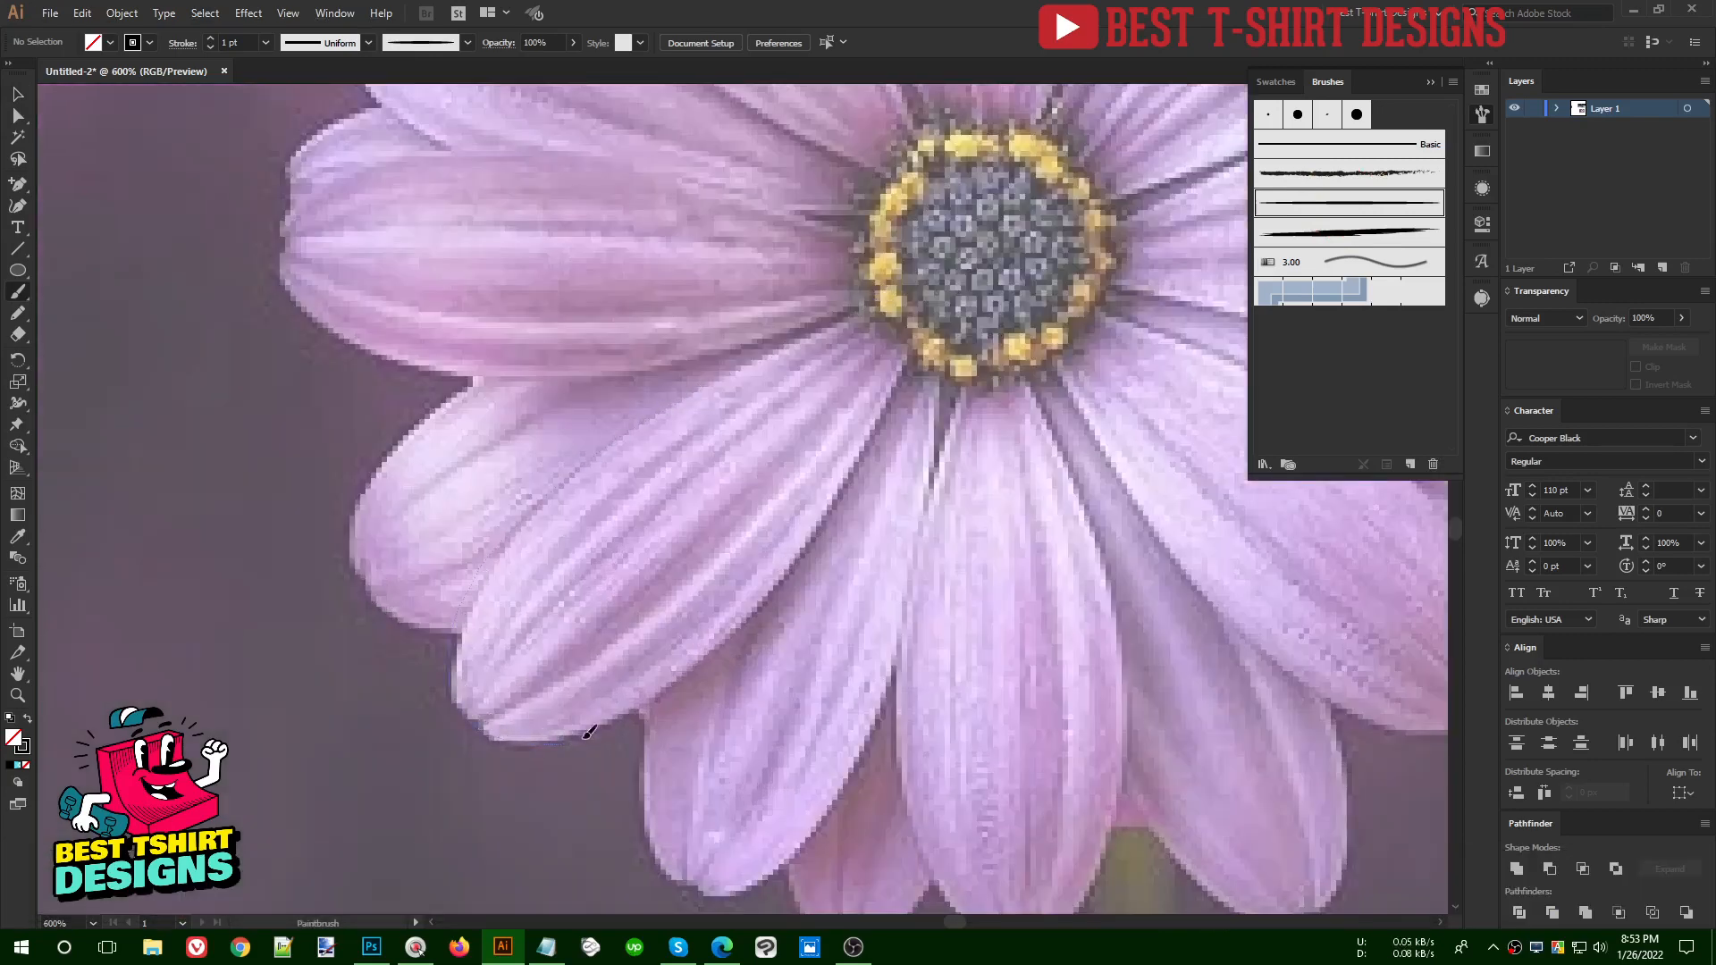
left_click_drag(931, 328, 878, 306)
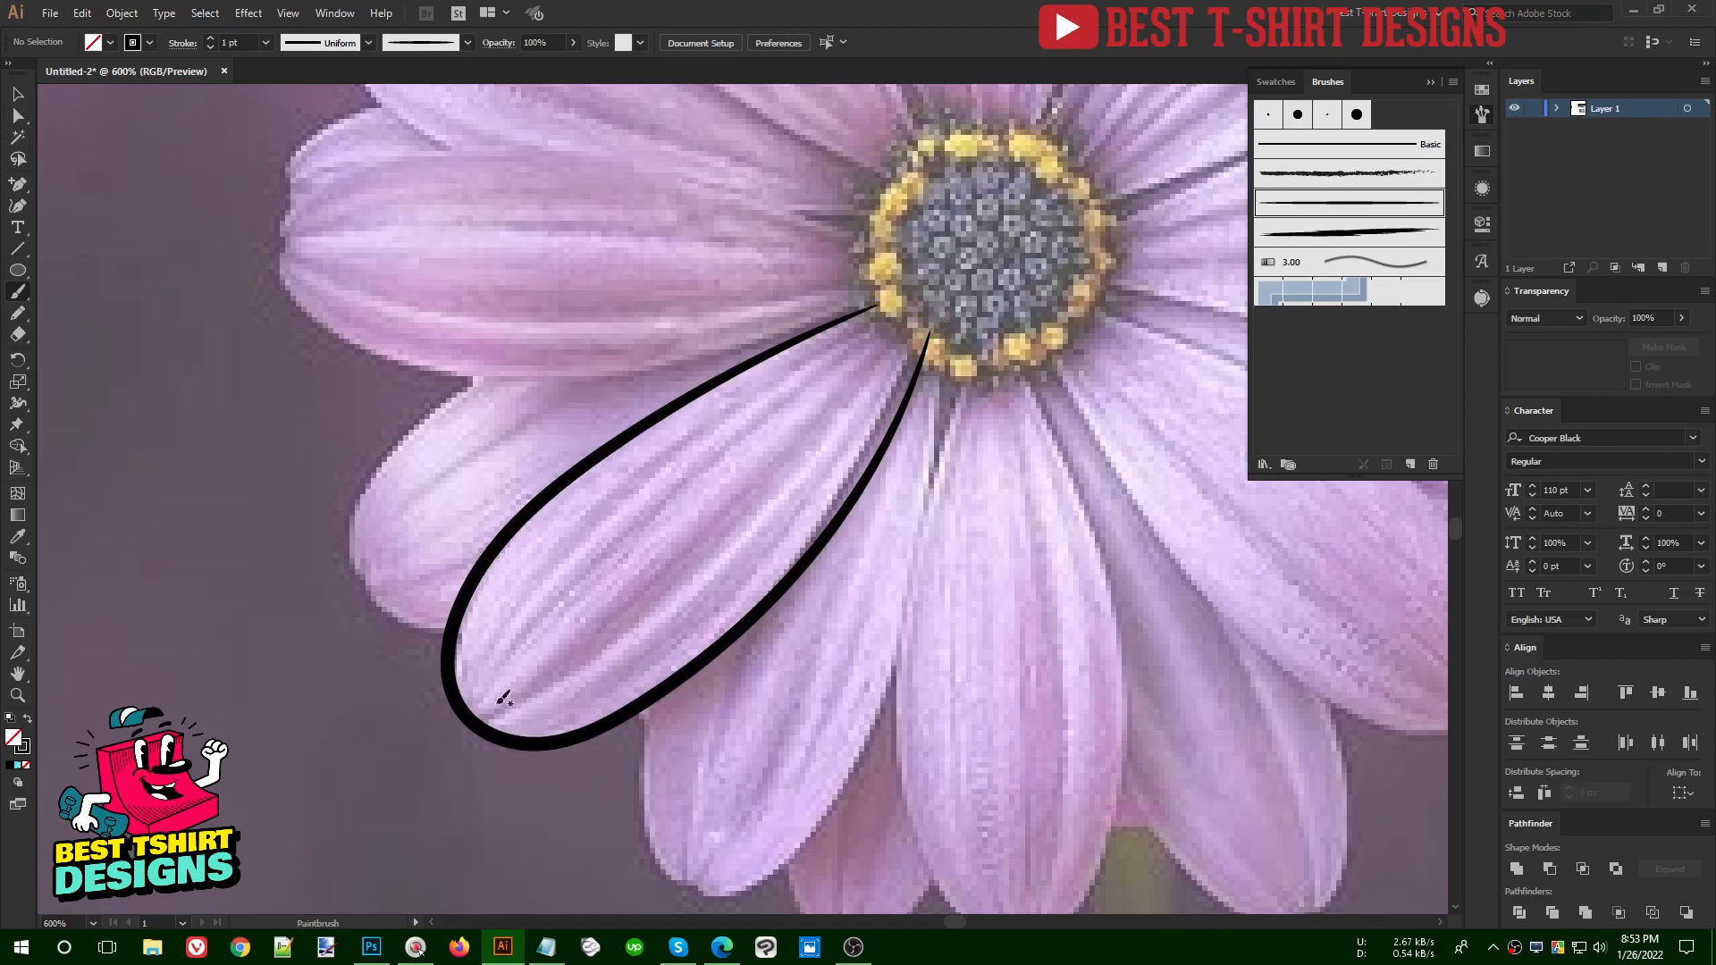
left_click_drag(481, 678, 658, 460)
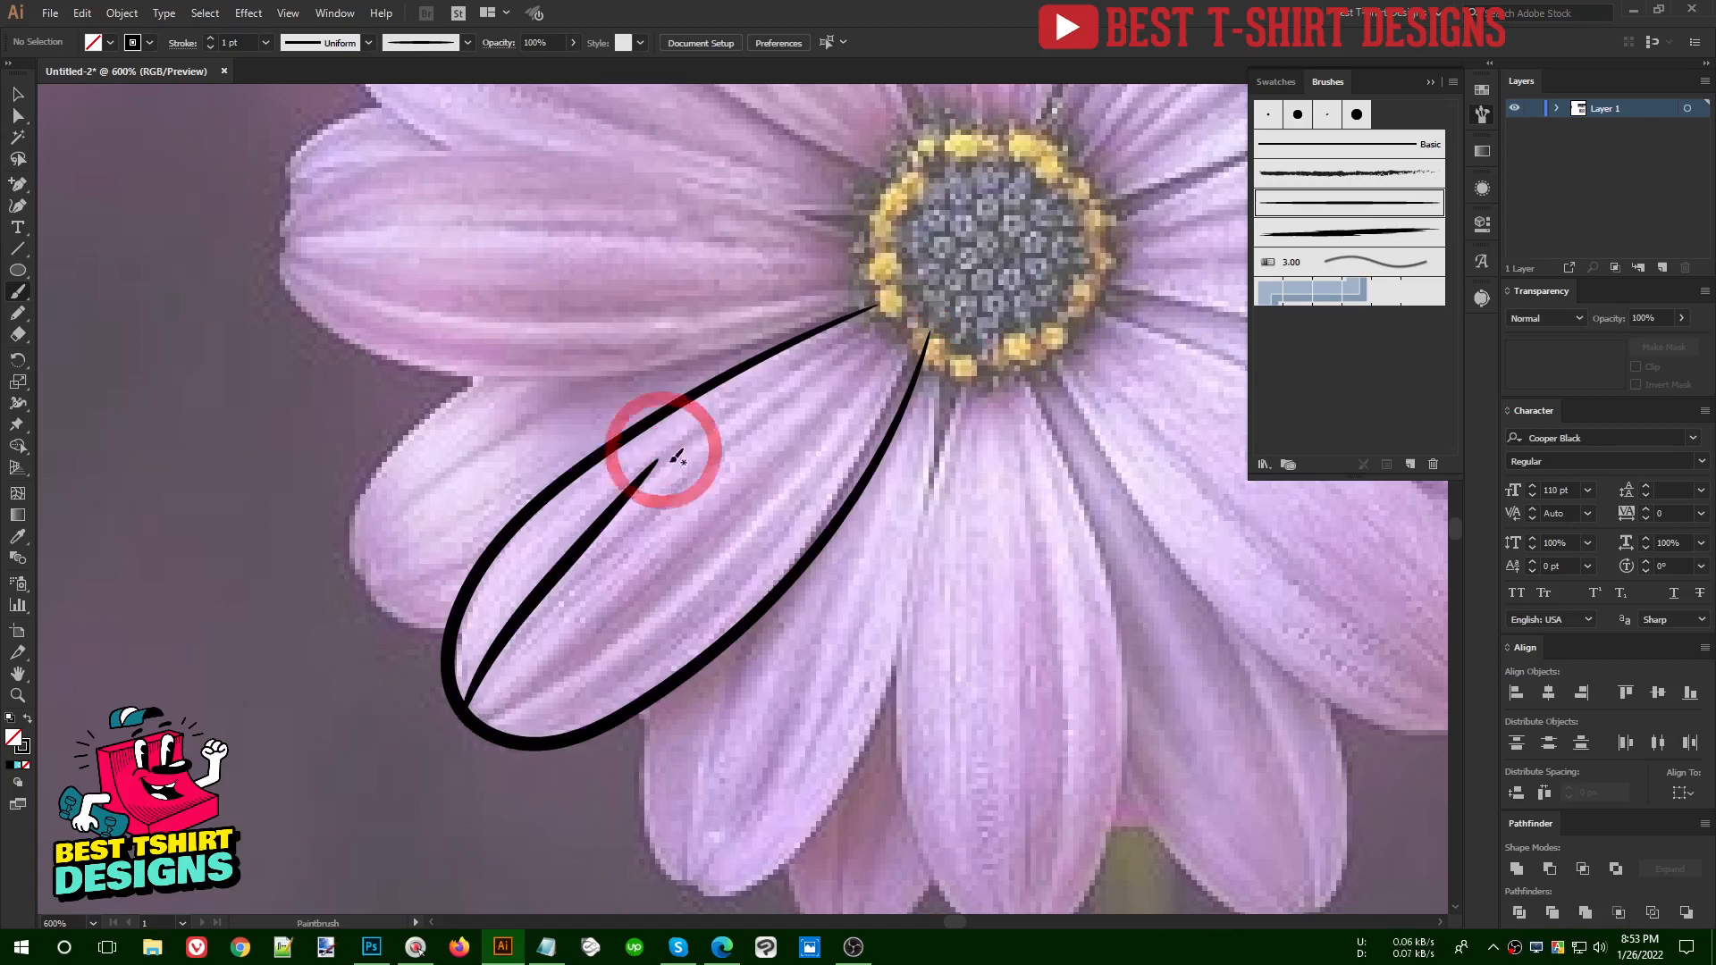
left_click_drag(482, 720, 777, 504)
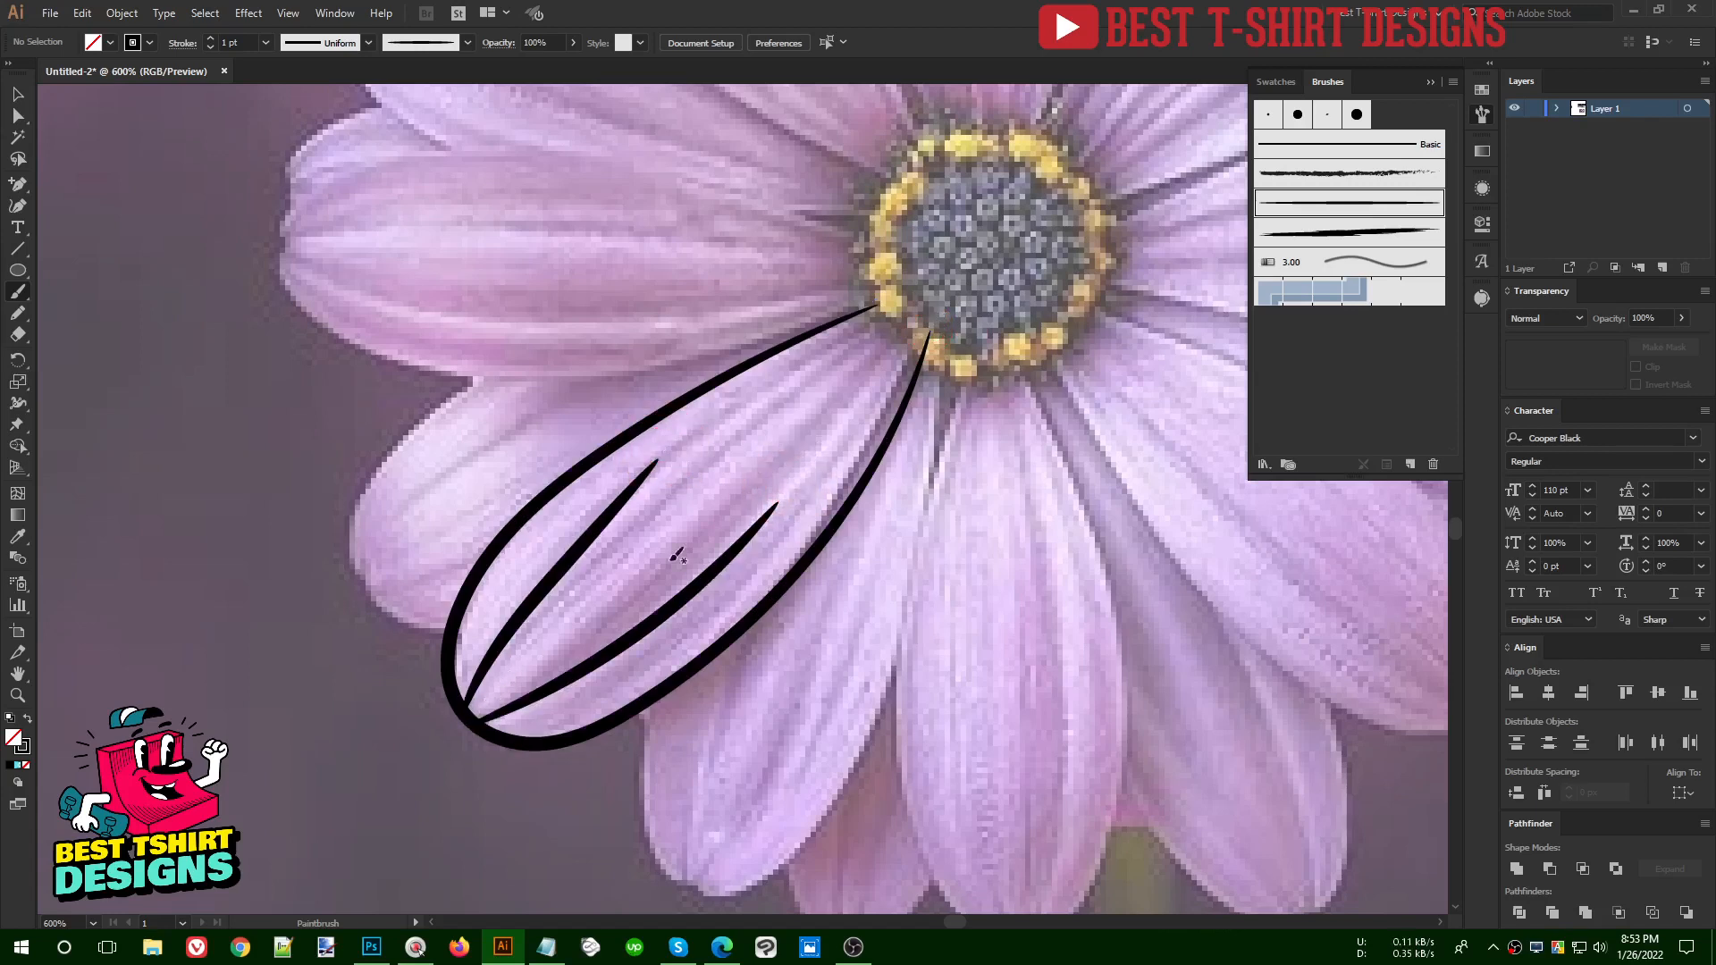
- Set the stroke weight of the traced petal's outline and crease lines to 2 pt
key("v")
left_click_drag(650, 788, 545, 572)
scroll(237, 42, "up", 1)
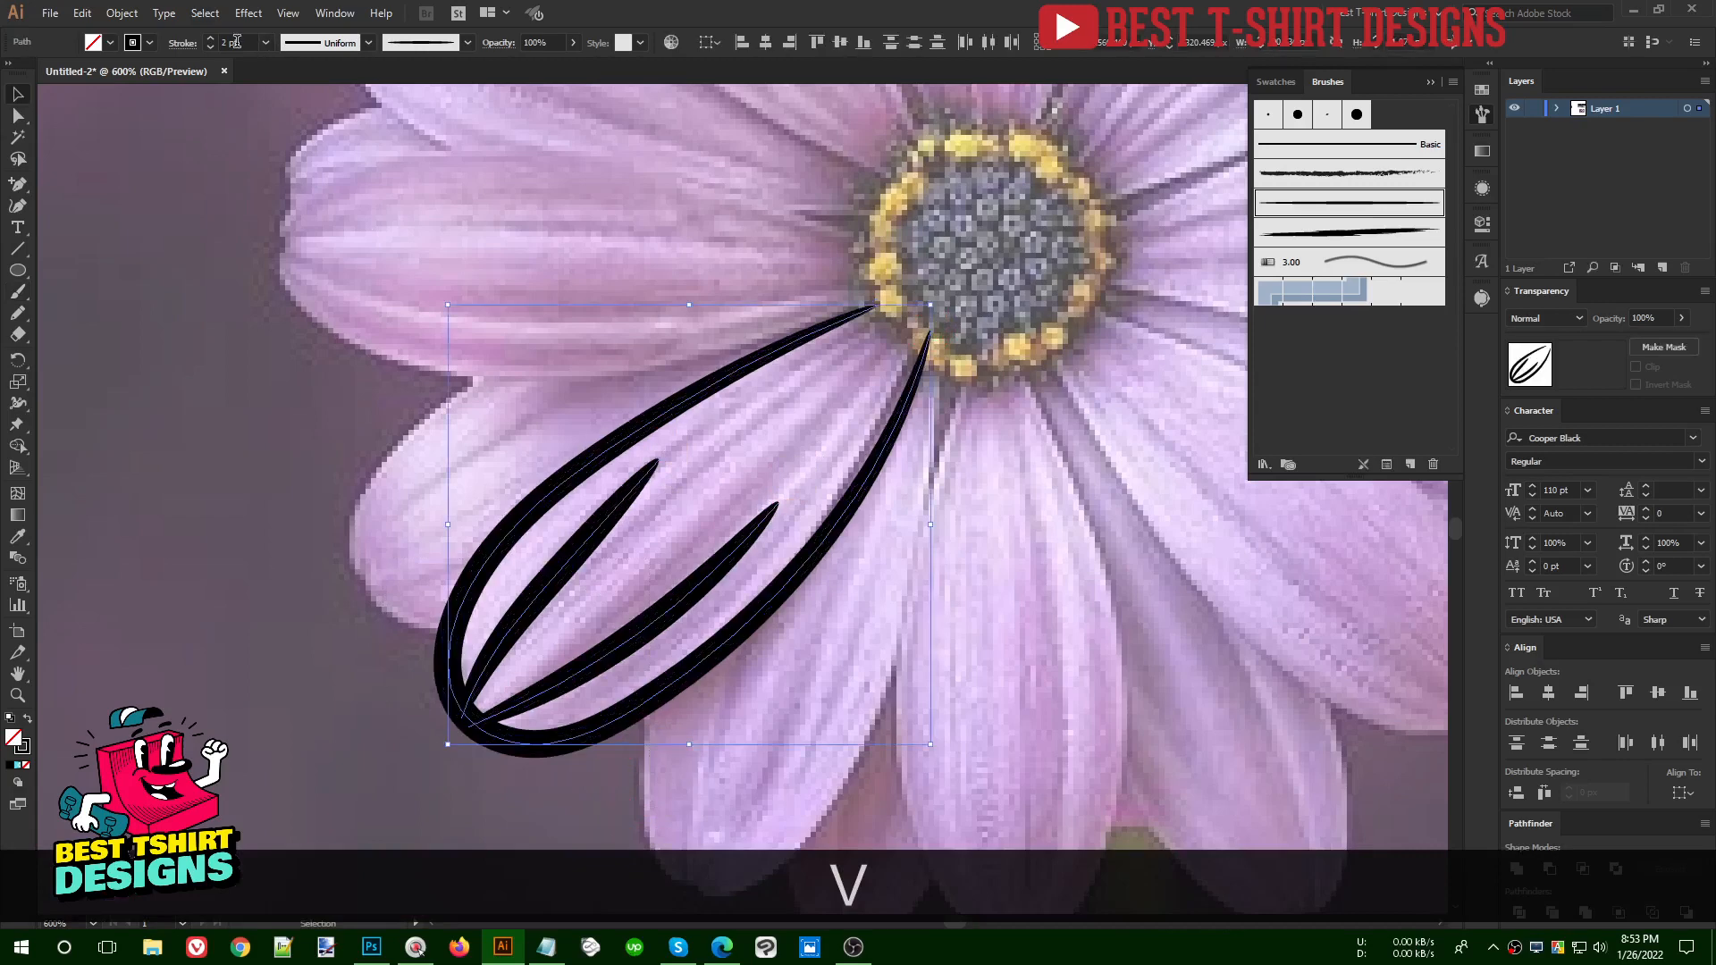
left_click(491, 352)
- Trace the bottom-center petal with the tapered art brush and add two inner crease lines from its tip
scroll(490, 352, "down", 1)
scroll(904, 510, "down", 2)
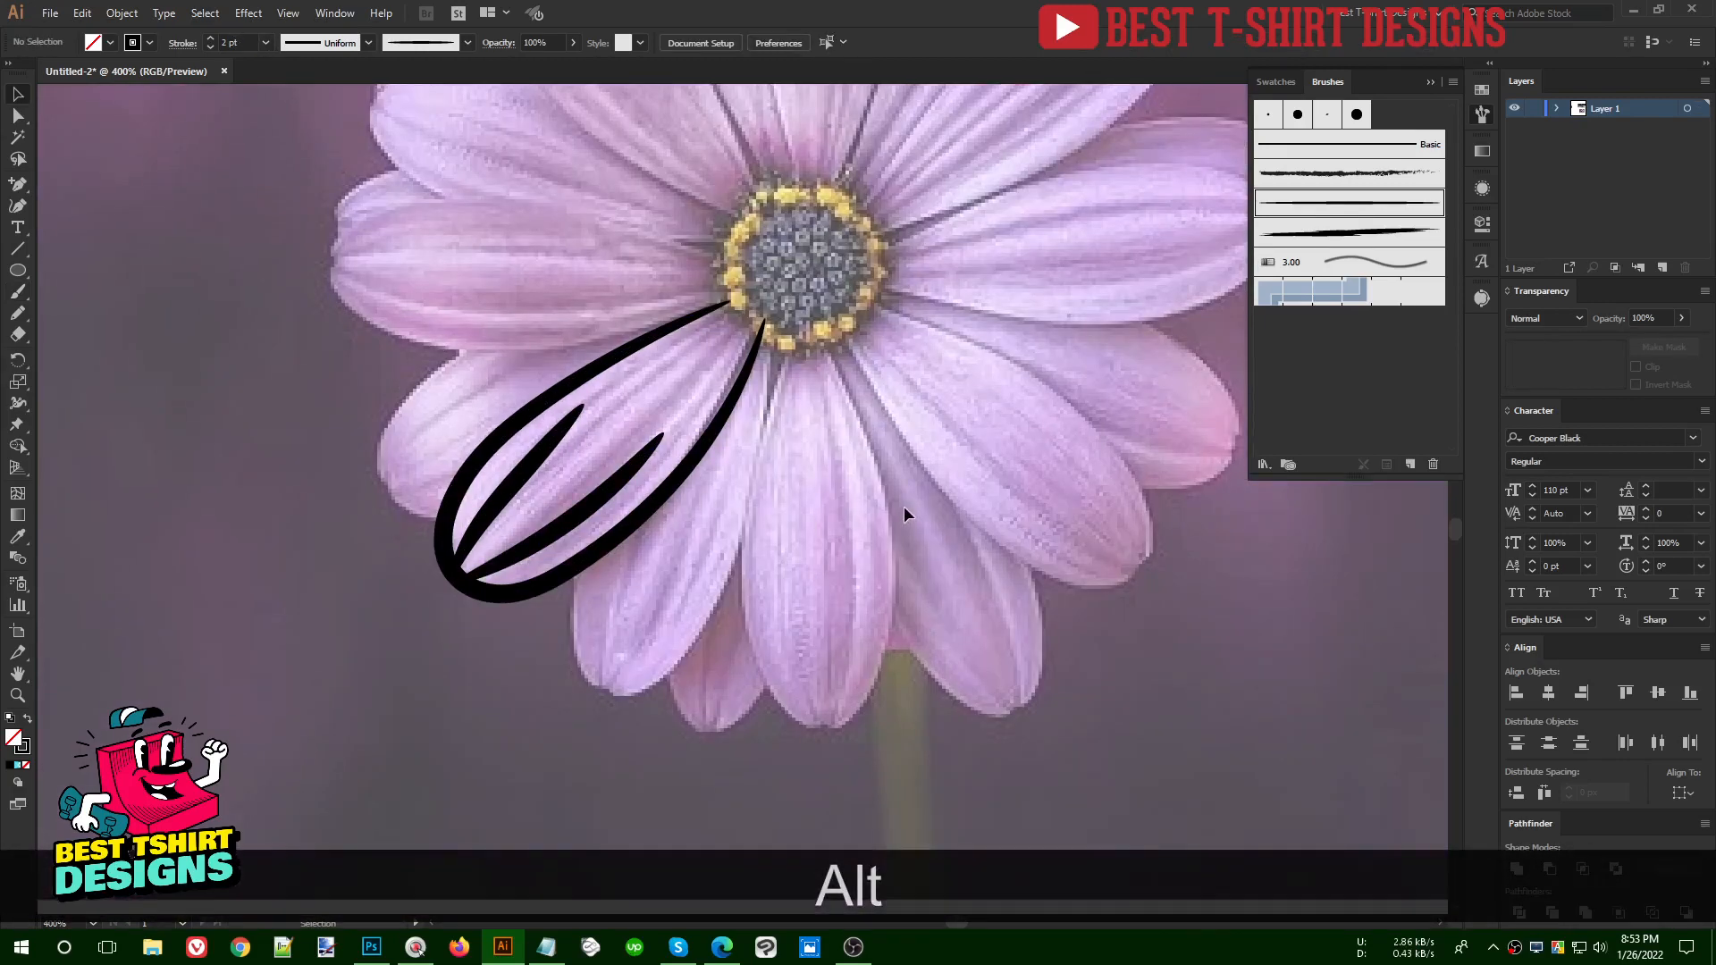
key("b")
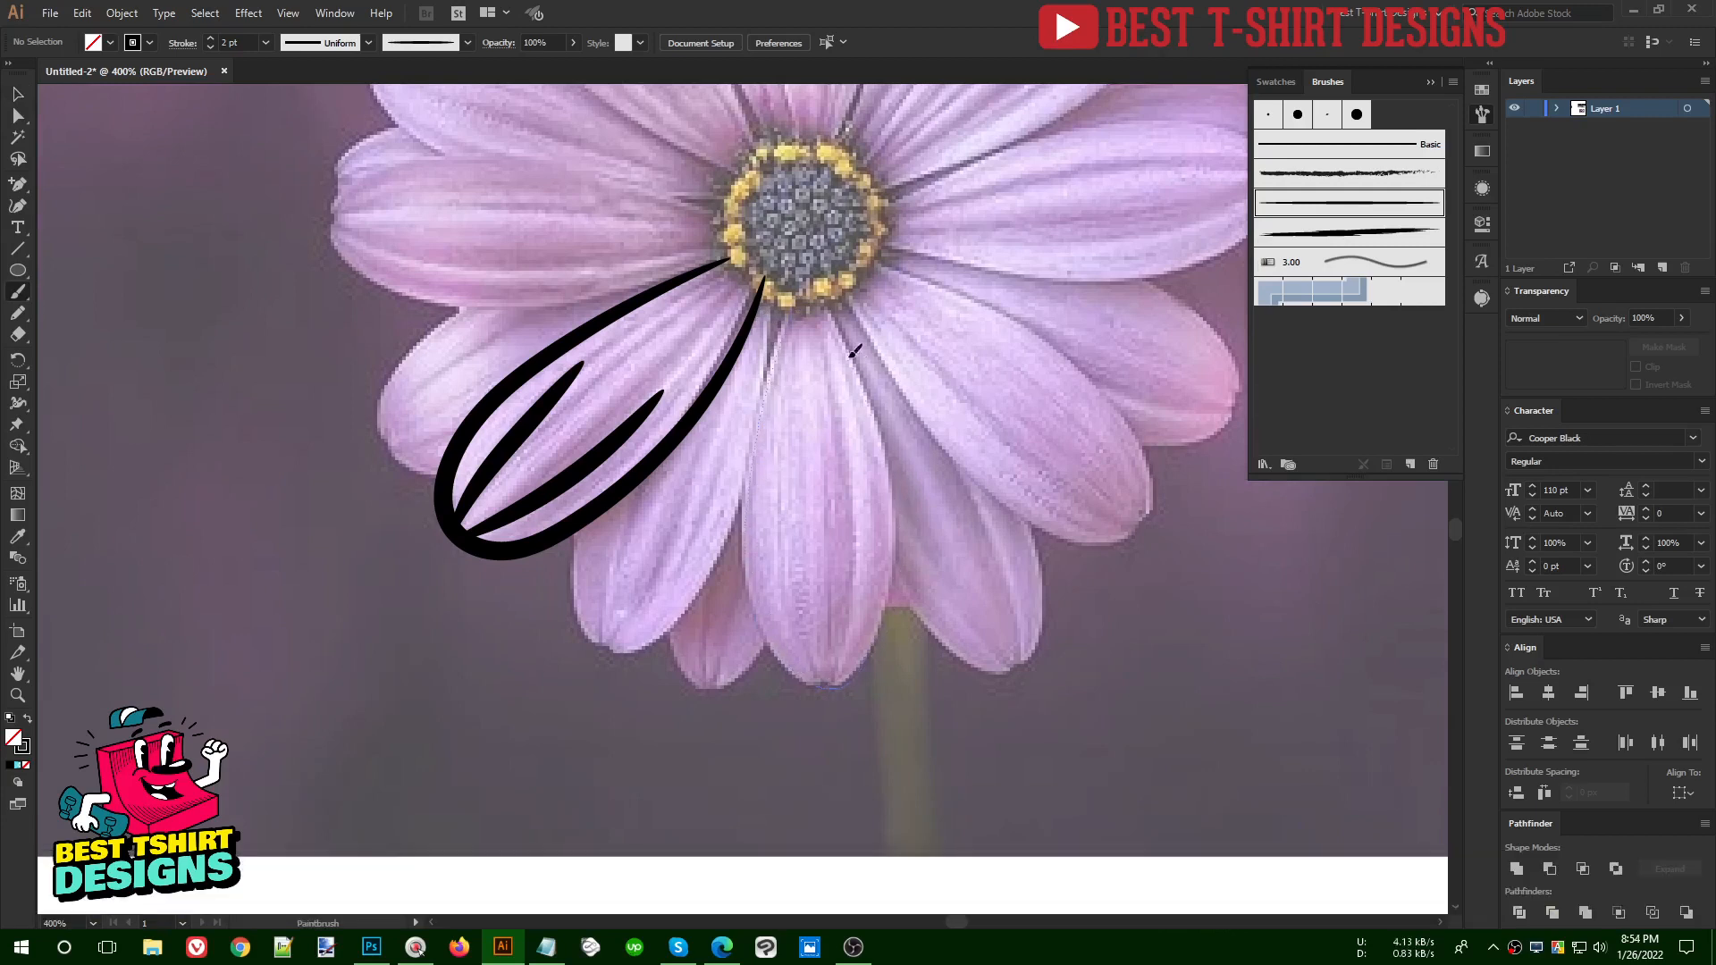
left_click_drag(816, 275, 788, 309)
mouse_move(833, 413)
left_mouse_down()
mouse_move(831, 689)
mouse_move(792, 411)
left_mouse_up()
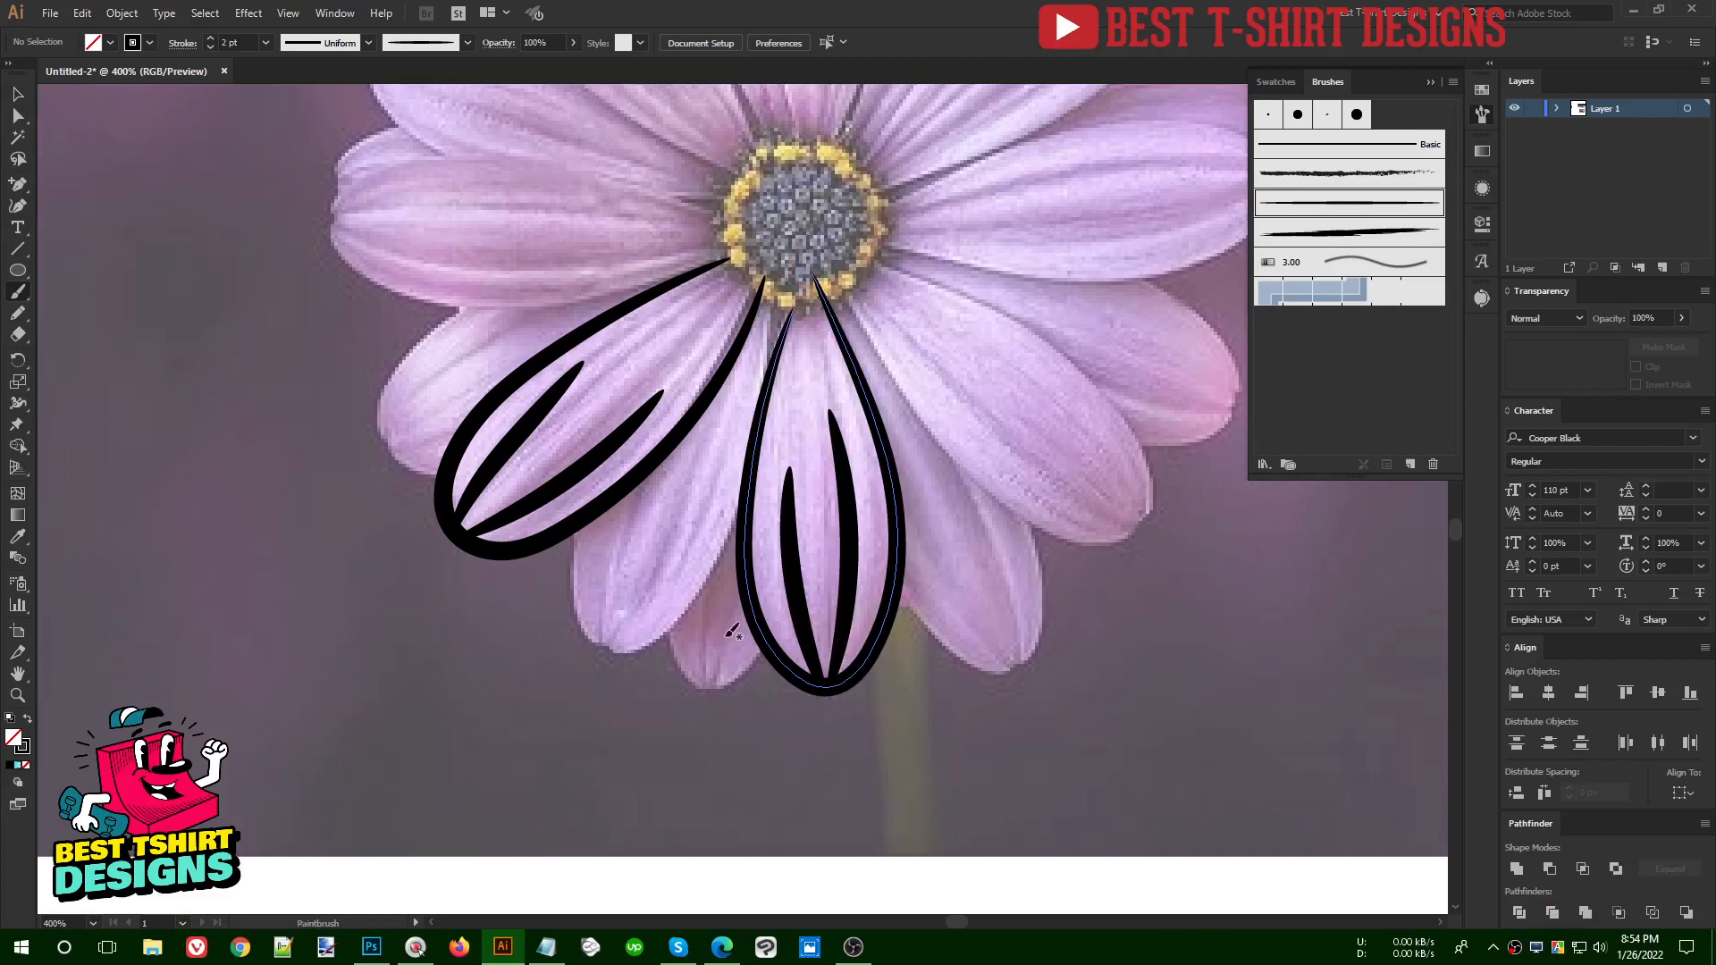
- Delete the line work of both traced petals
scroll(733, 631, "up", 3)
key("v")
left_click_drag(345, 337, 1016, 786)
scroll(814, 524, "down", 1)
key("Delete")
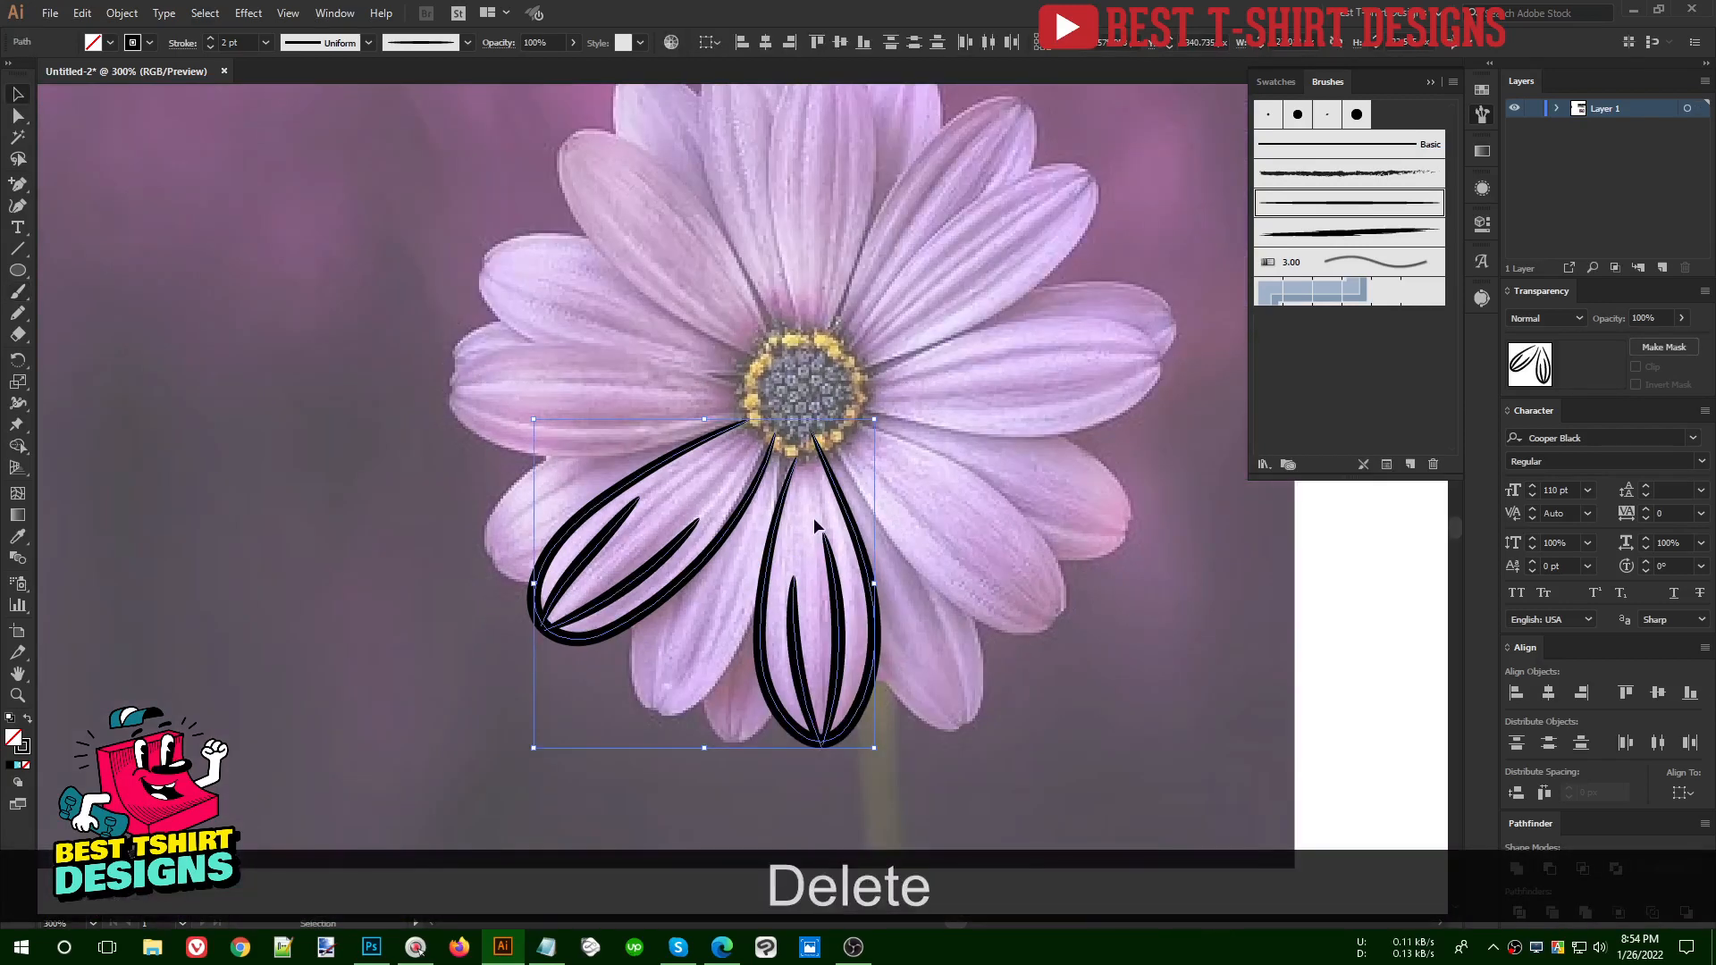
- Place the BRUSH title between the numbered list and the flower photo, scaled down to about 116 pt
scroll(813, 517, "down", 1)
scroll(842, 460, "up", 3)
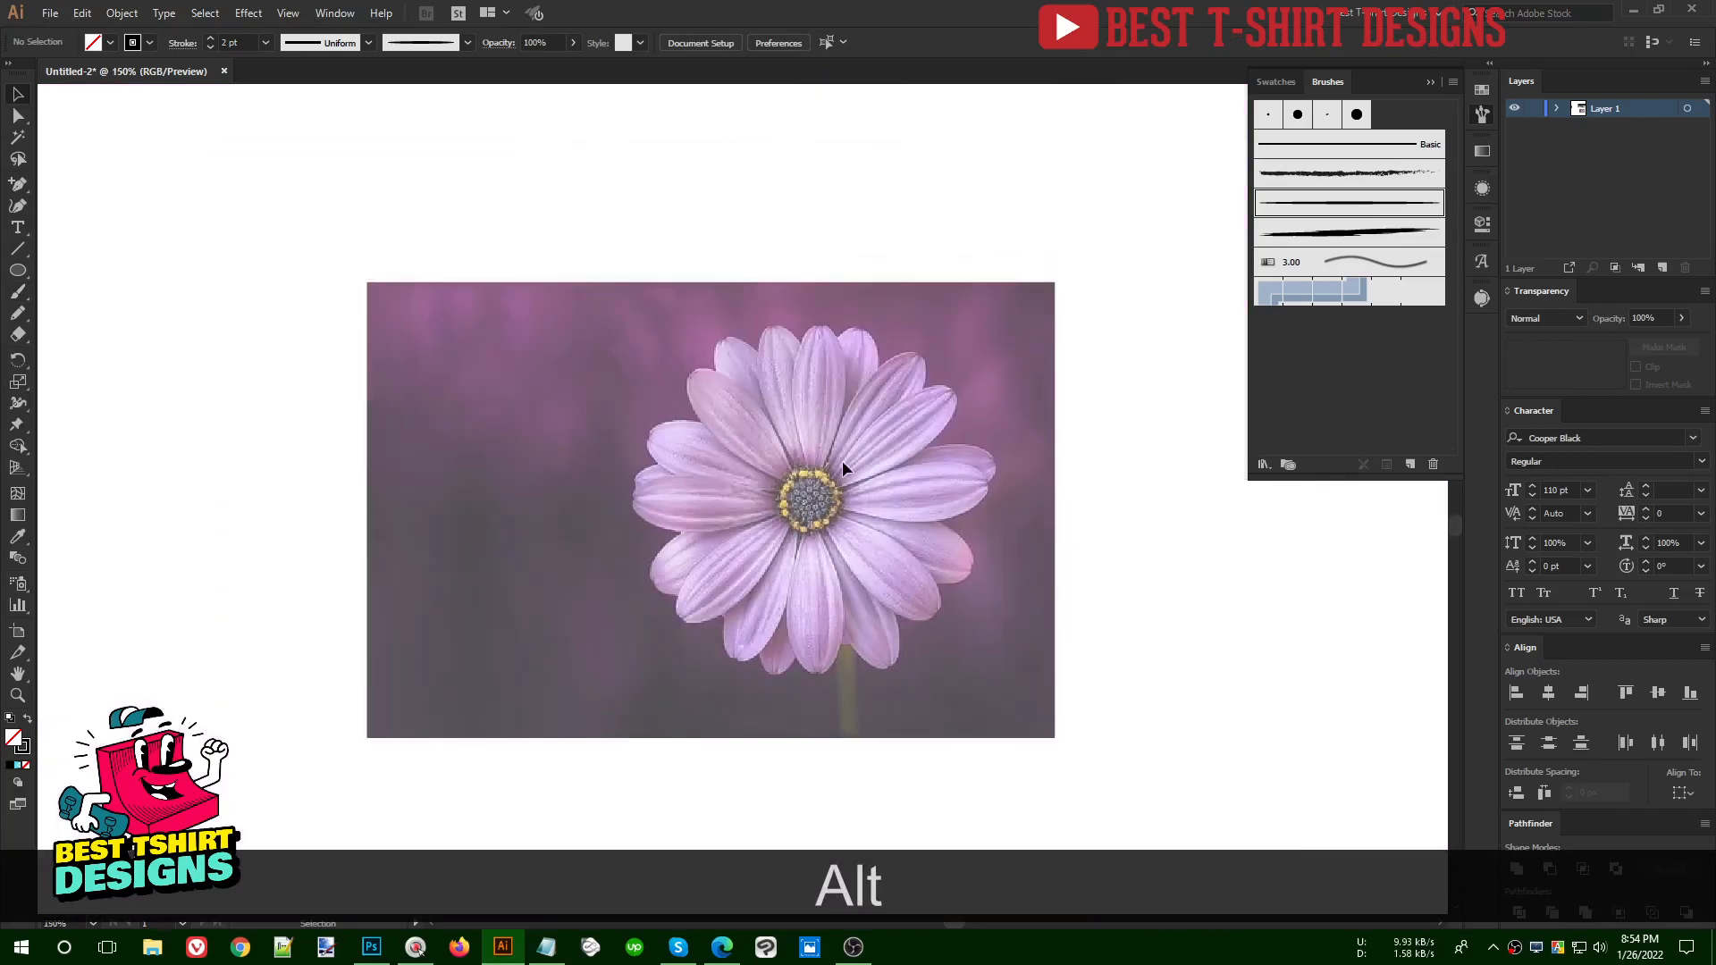
scroll(842, 460, "up", 1)
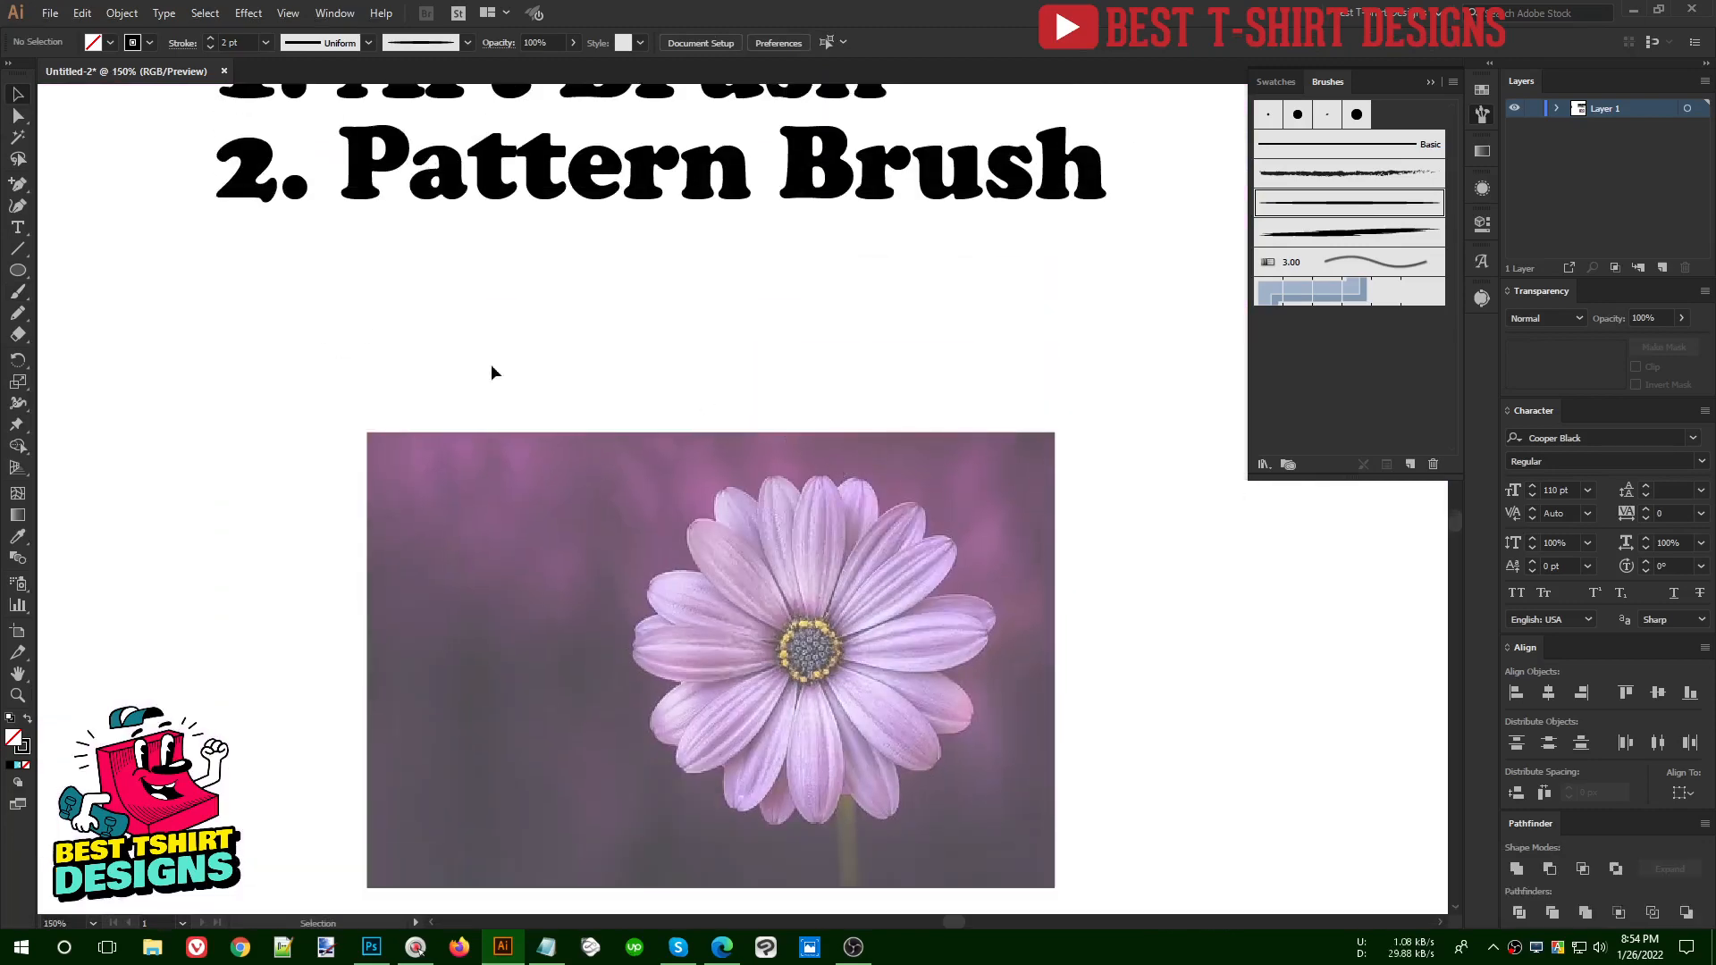
scroll(634, 405, "up", 3)
scroll(639, 188, "down", 1)
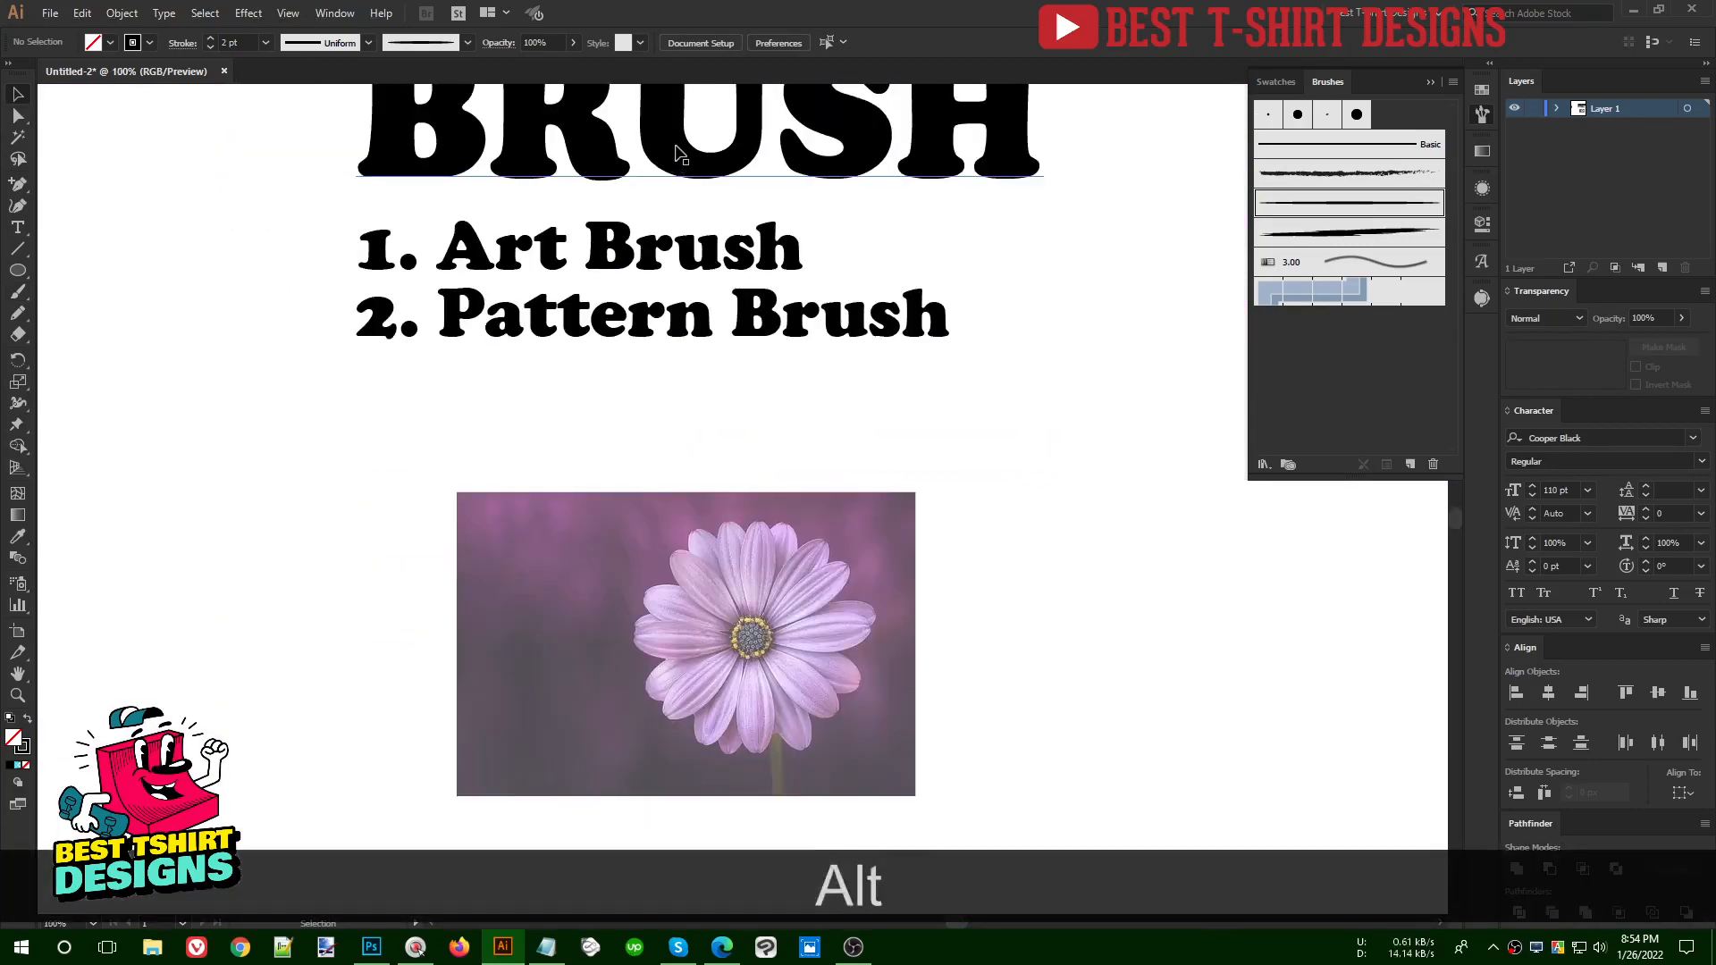
left_click_drag(678, 150, 709, 484)
mouse_move(1093, 498)
left_mouse_down()
mouse_move(1072, 452)
mouse_move(772, 456)
left_mouse_up()
left_click_drag(666, 466, 759, 442)
- Convert the smaller BRUSH text above the photo to outlines and deselect it
scroll(536, 397, "up", 4)
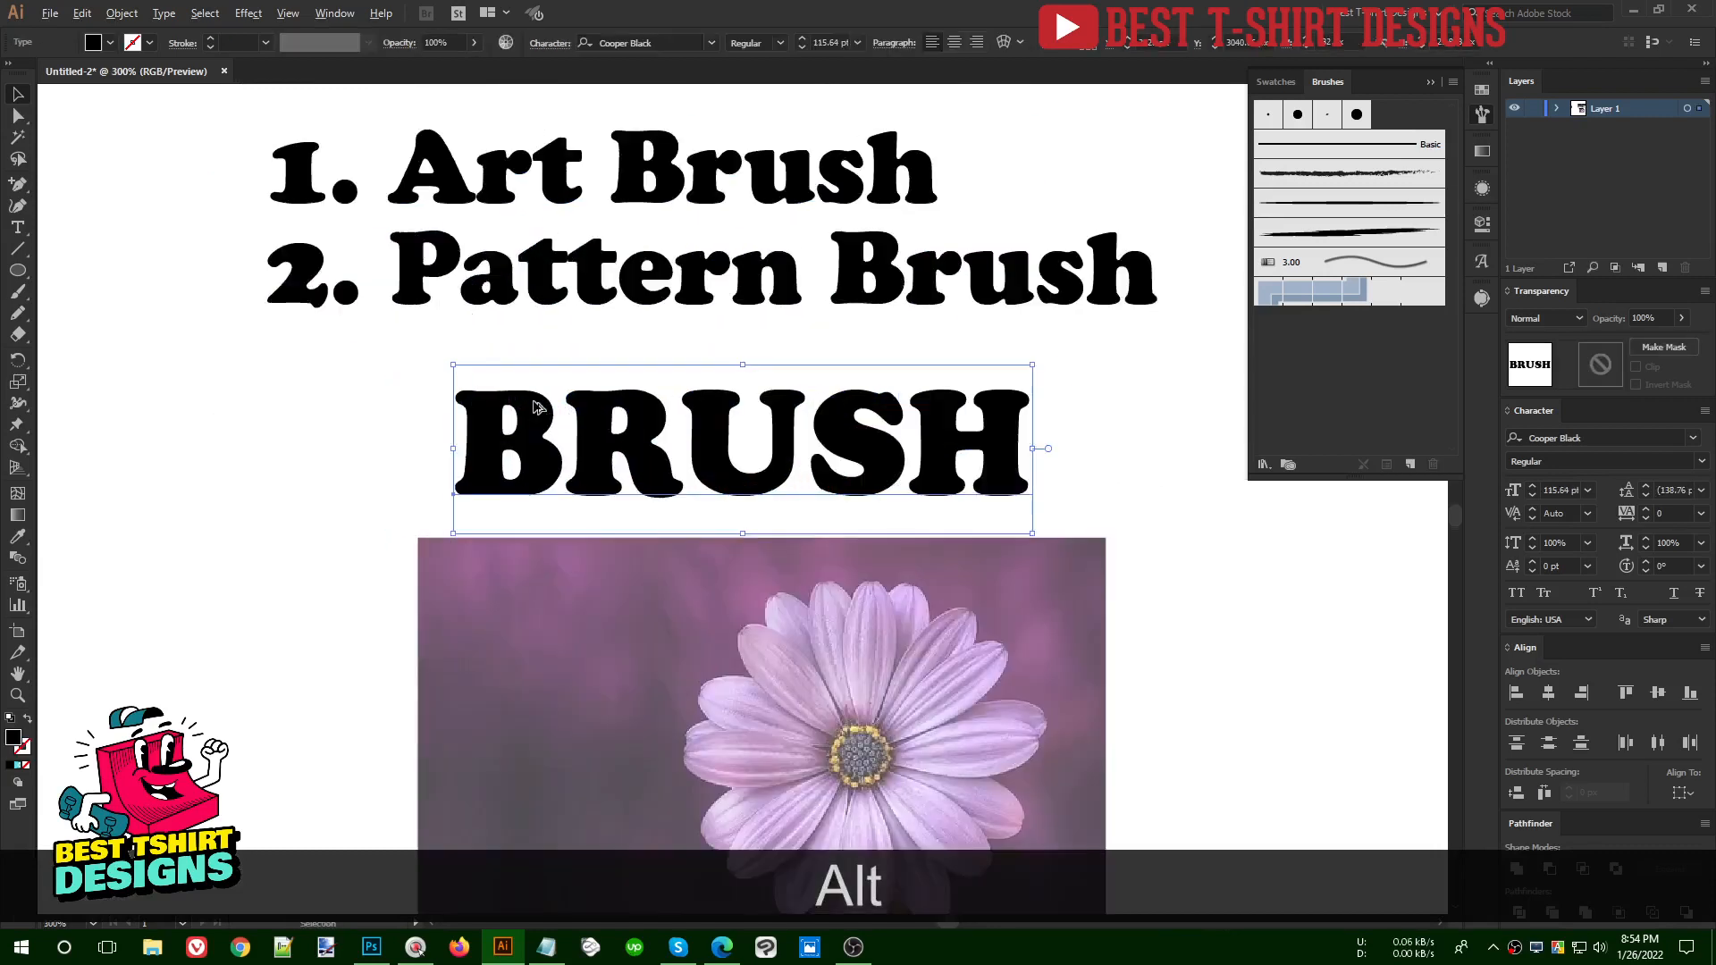
right_click(536, 404)
left_click(586, 524)
left_click(234, 440)
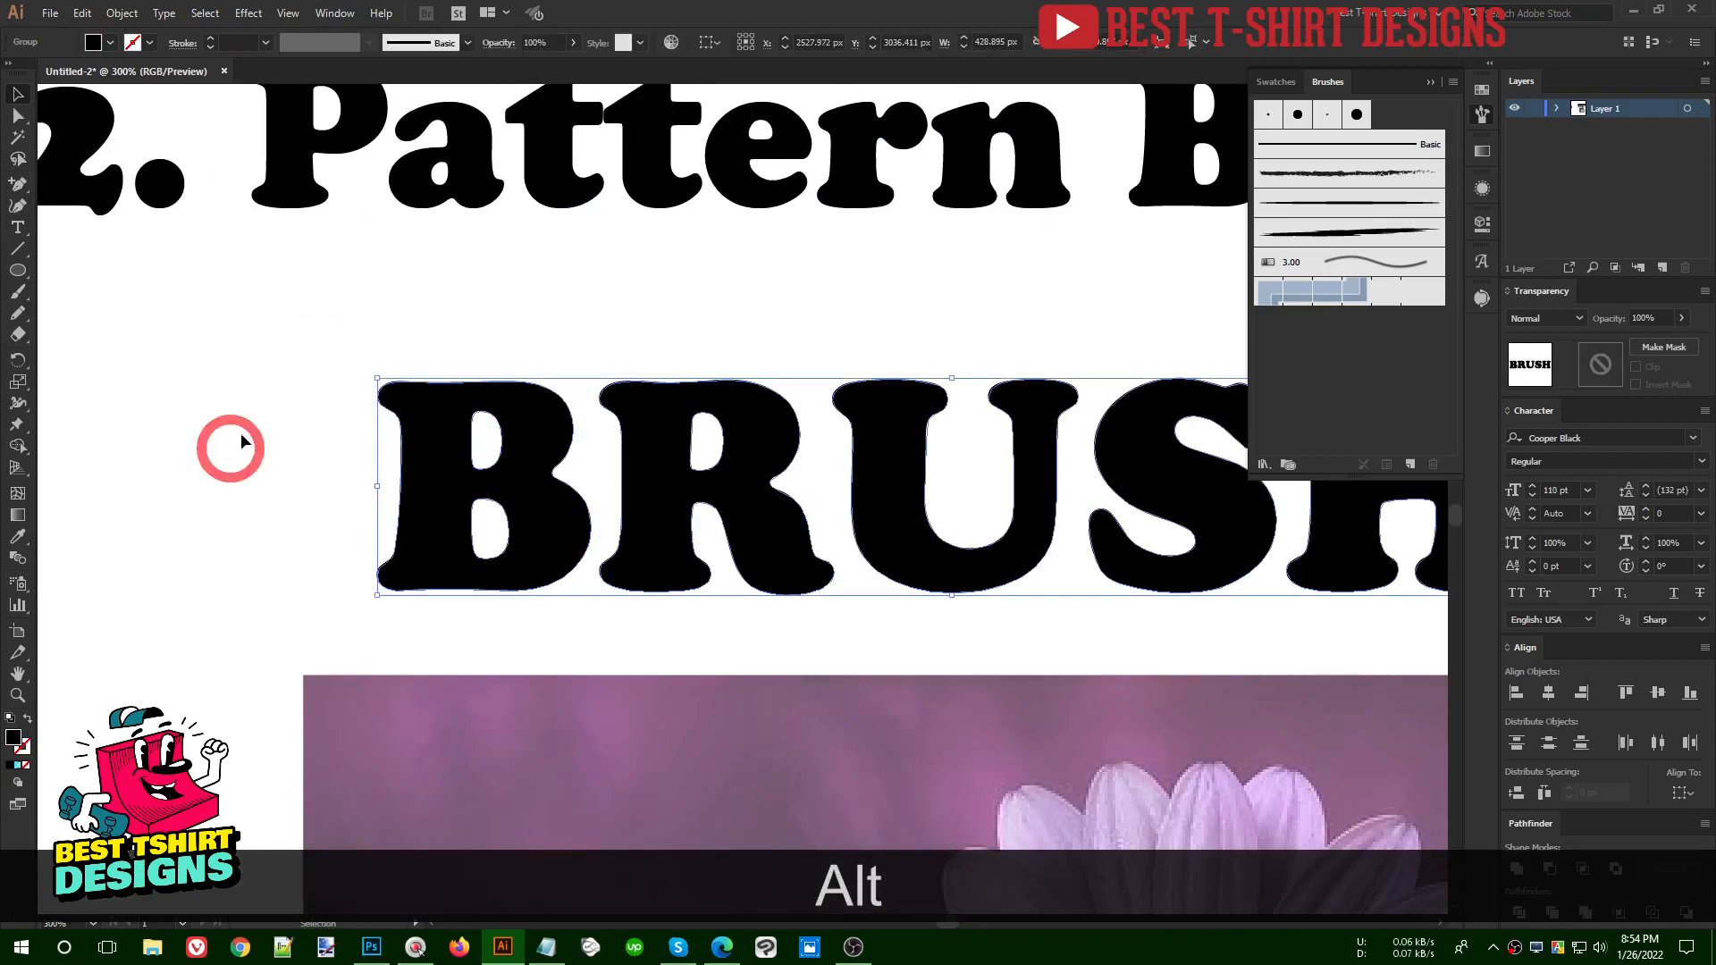
- Paint a tapered art brush stroke curving around the upper-left corner of the letter B and along its top edge
scroll(243, 431, "up", 1)
left_click(1293, 202)
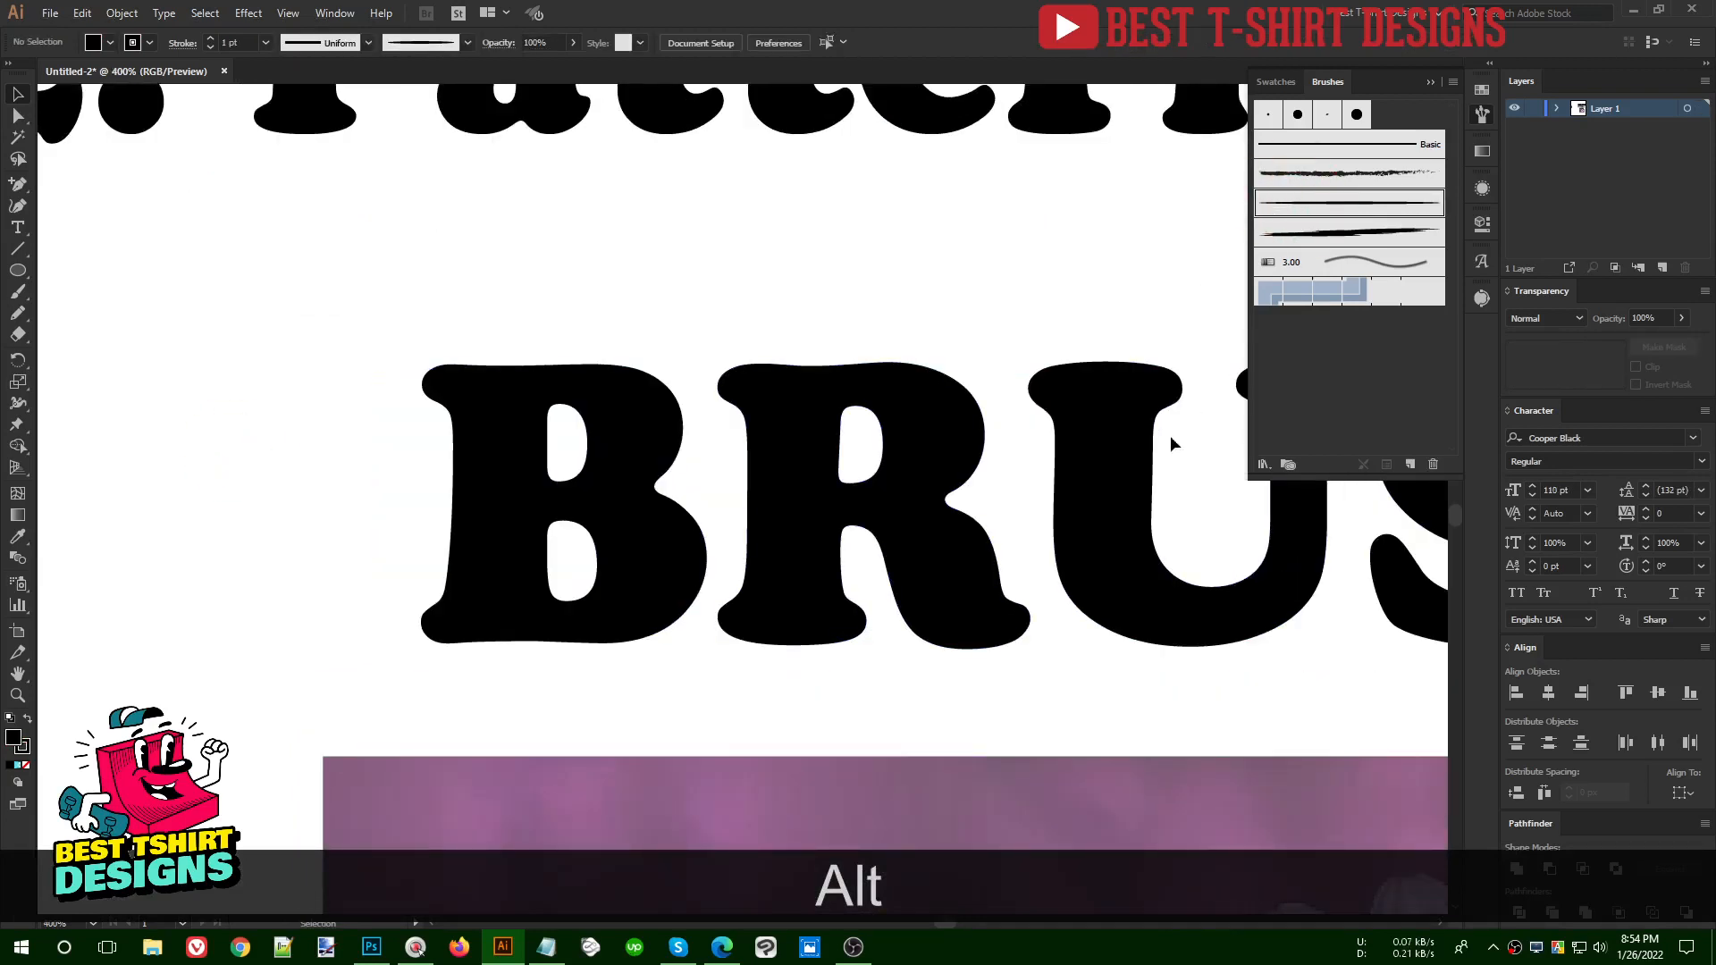
key("b")
scroll(365, 451, "up", 1)
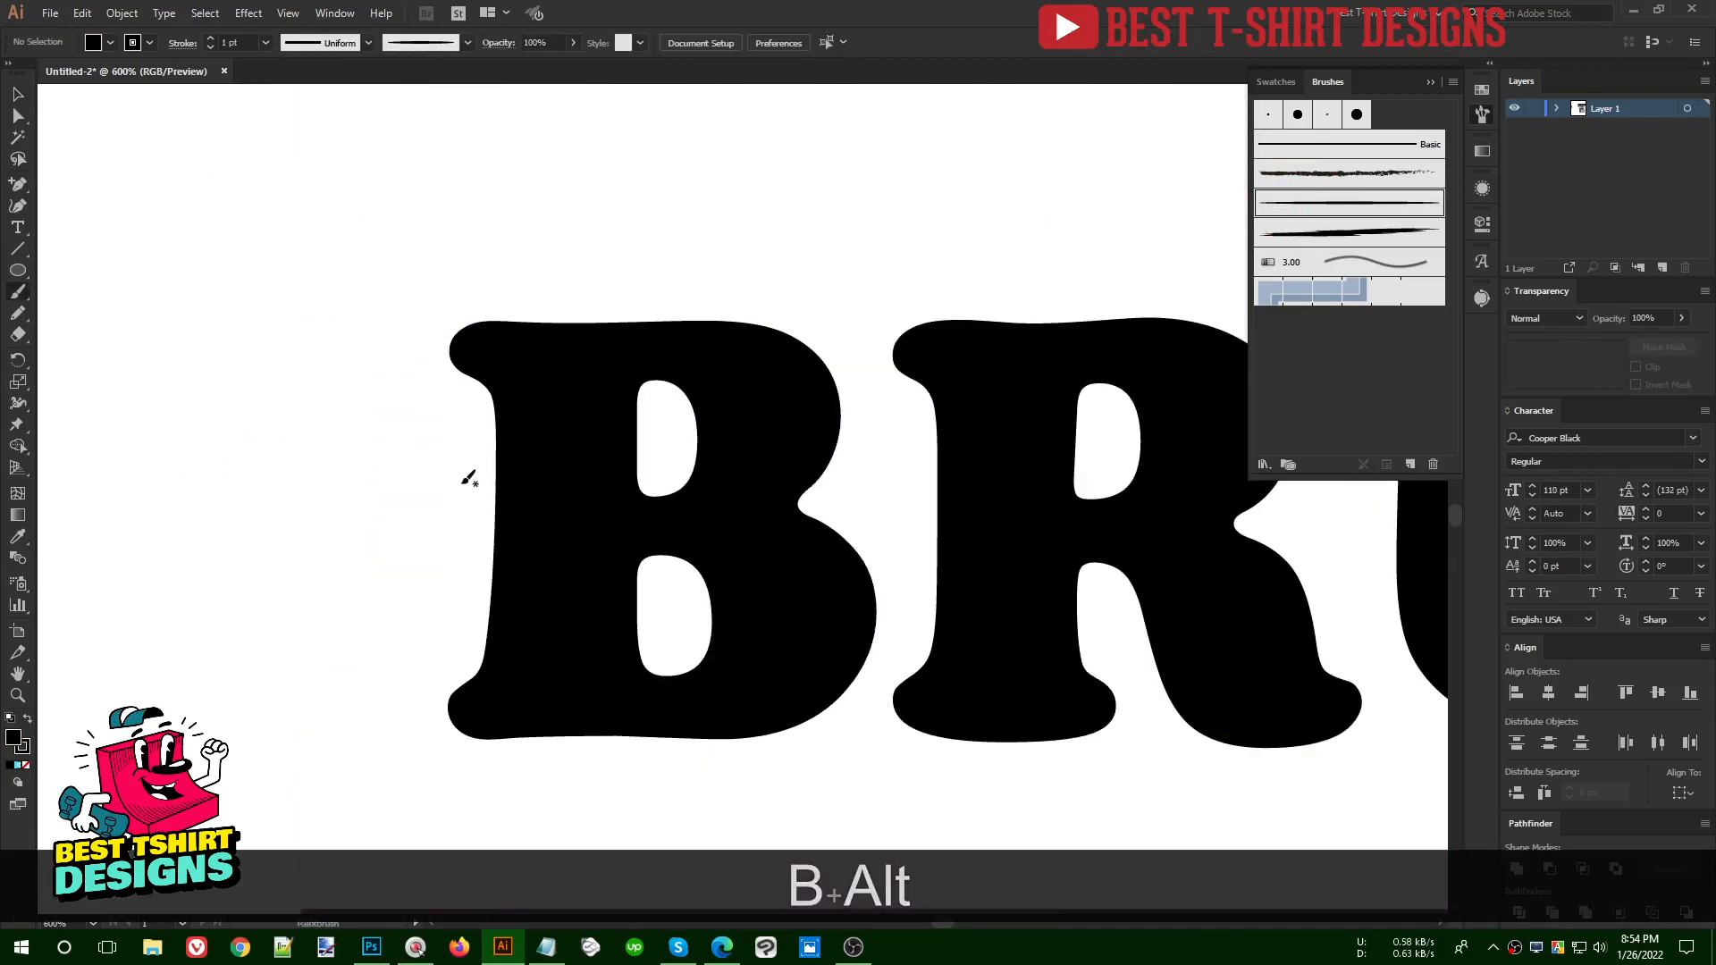
mouse_move(463, 483)
left_mouse_down()
mouse_move(461, 408)
mouse_move(420, 345)
left_mouse_up()
left_click_drag(559, 285, 747, 279)
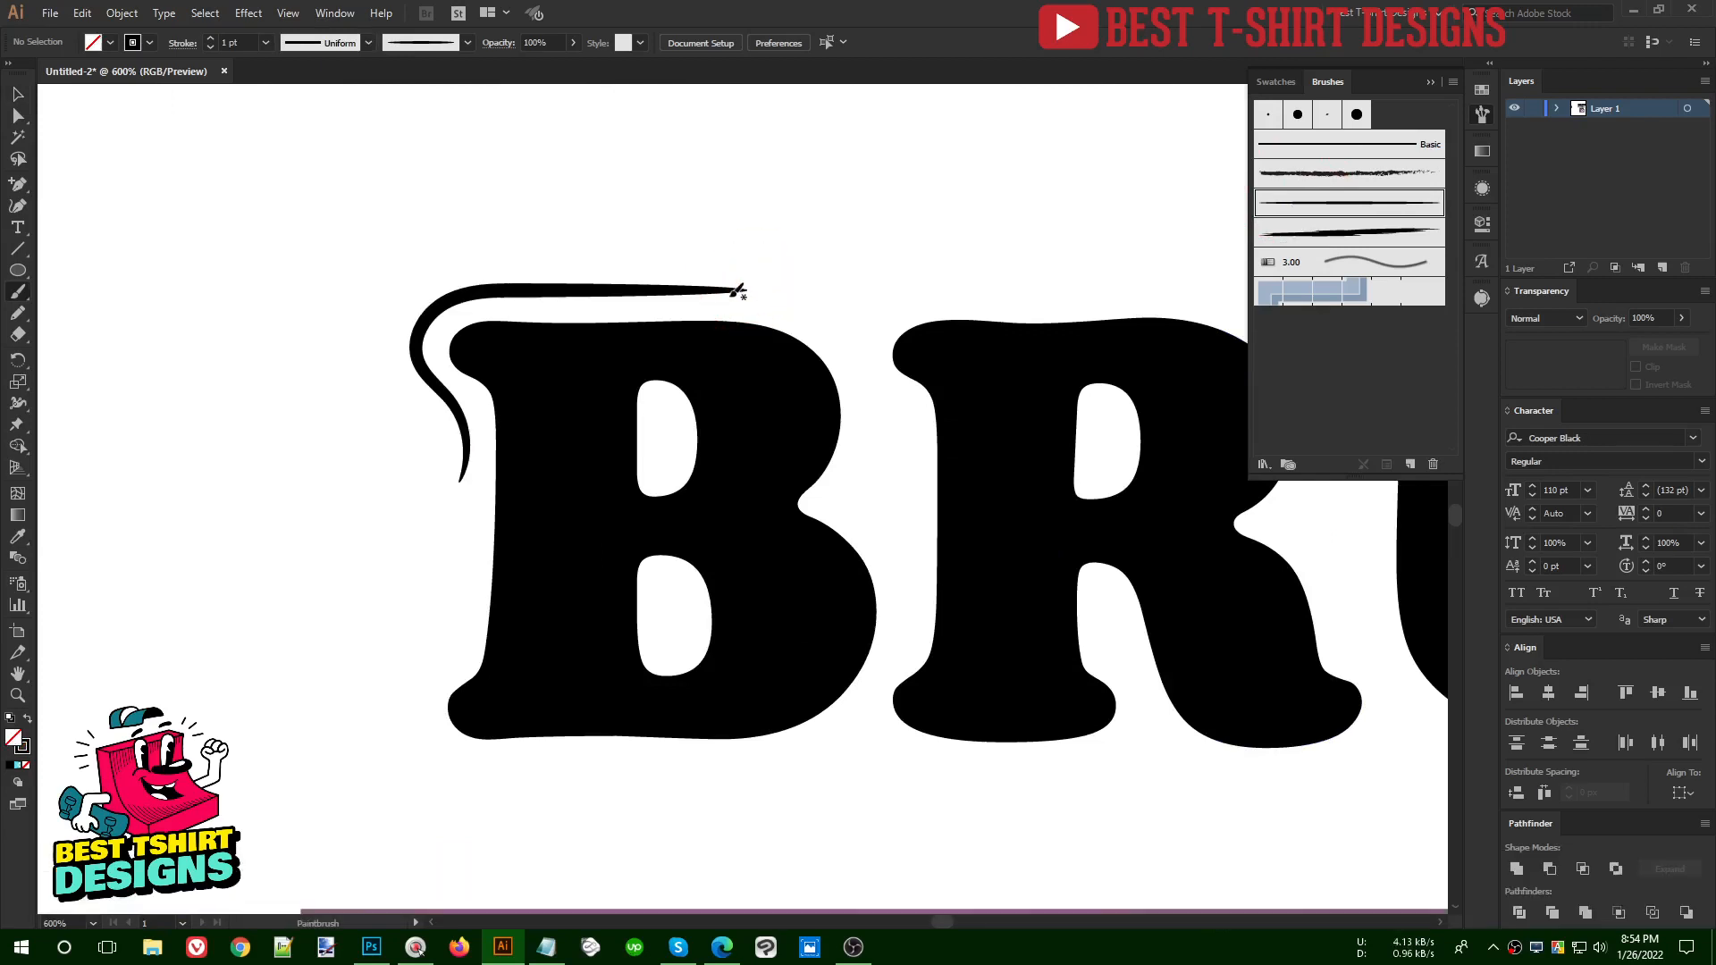
scroll(372, 295, "down", 1)
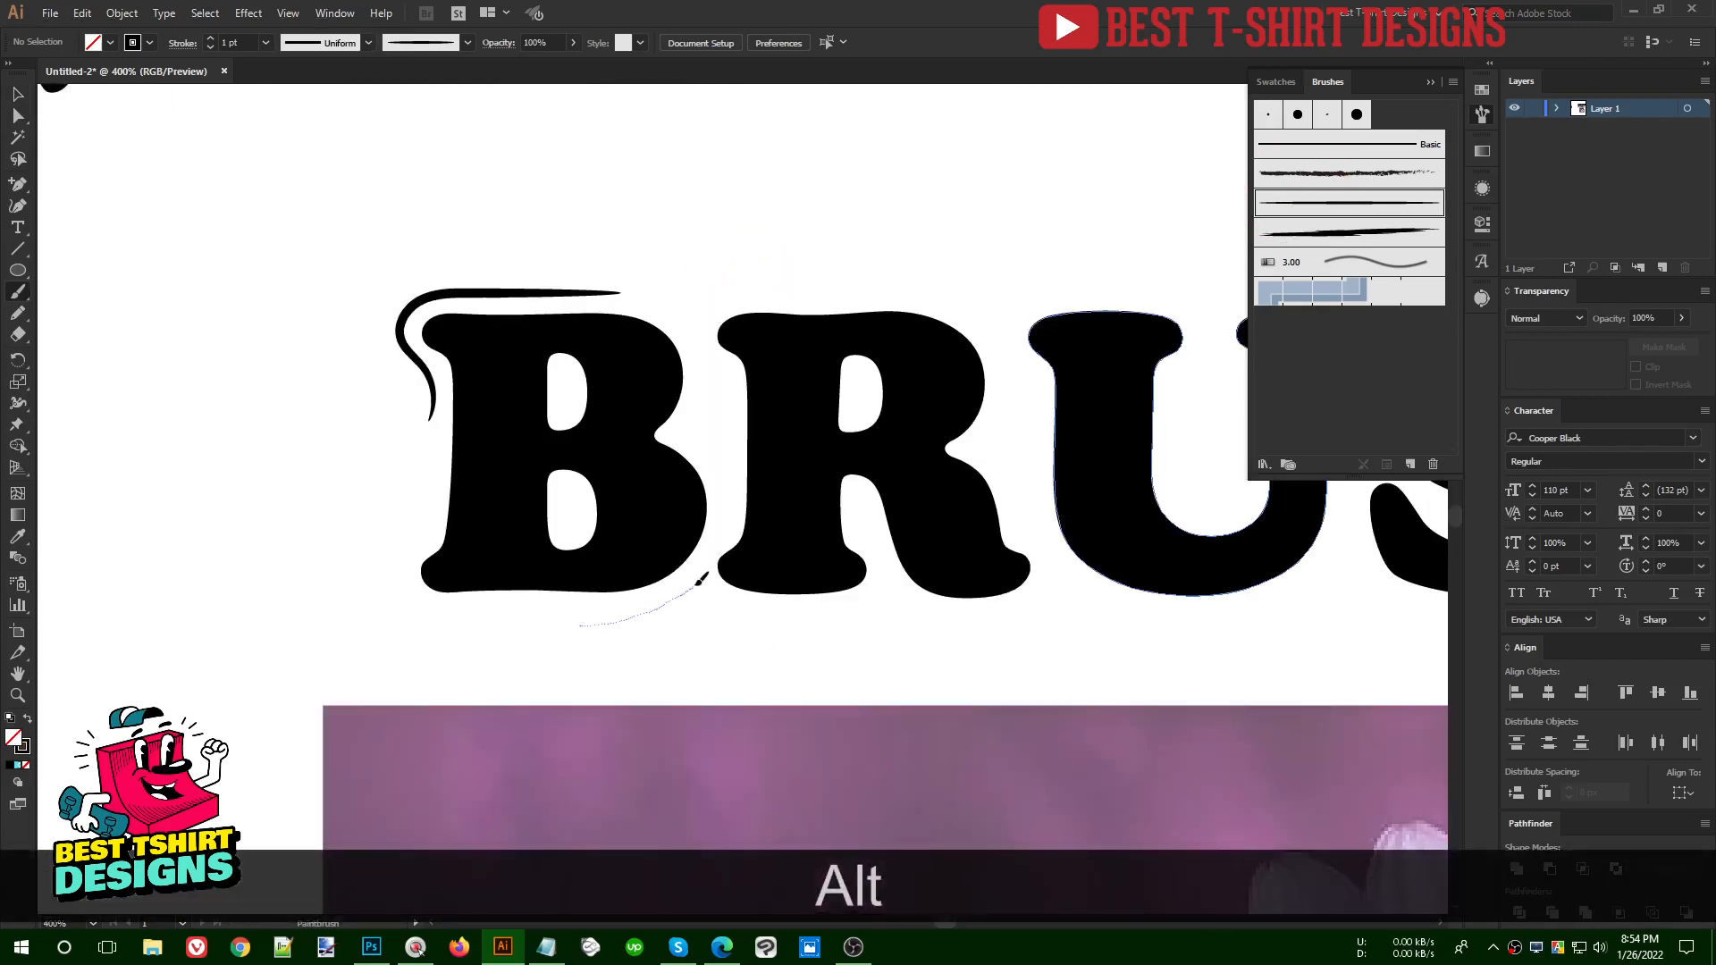
left_click_drag(867, 615, 939, 615)
key("ctrl+z")
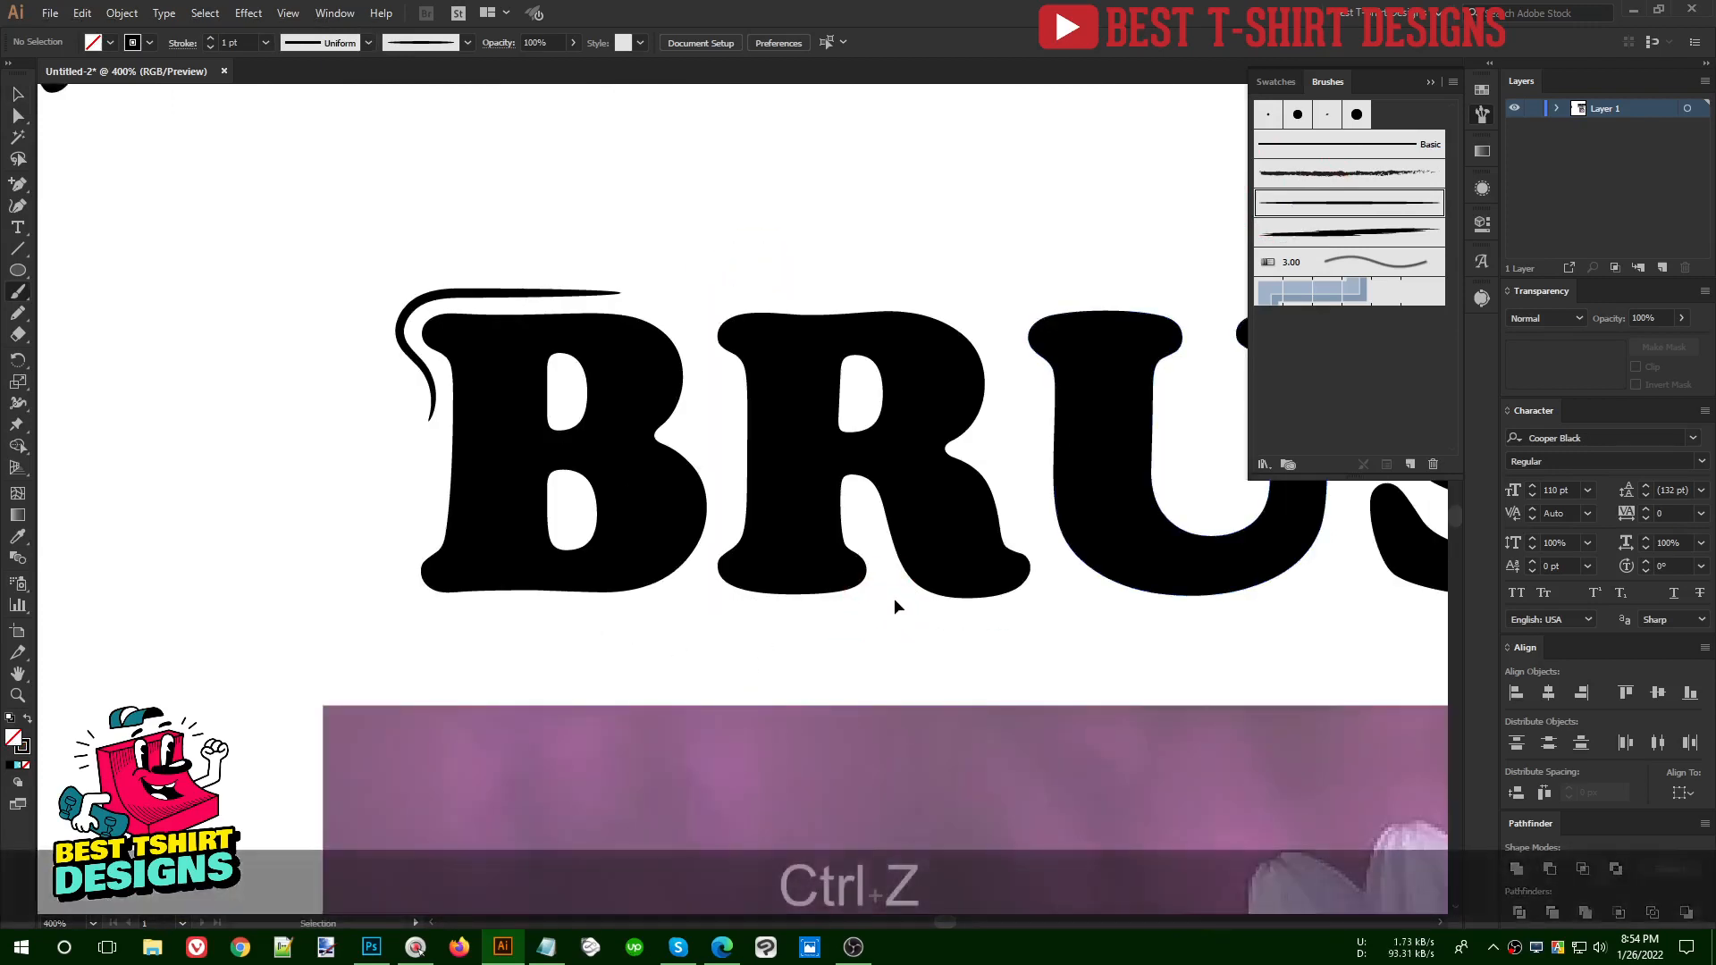
- Paint tapered accent strokes beneath the R's leg and over the U's left serif, curling down into the letter's opening
mouse_move(954, 607)
left_mouse_down()
mouse_move(1103, 595)
mouse_move(873, 560)
left_mouse_up()
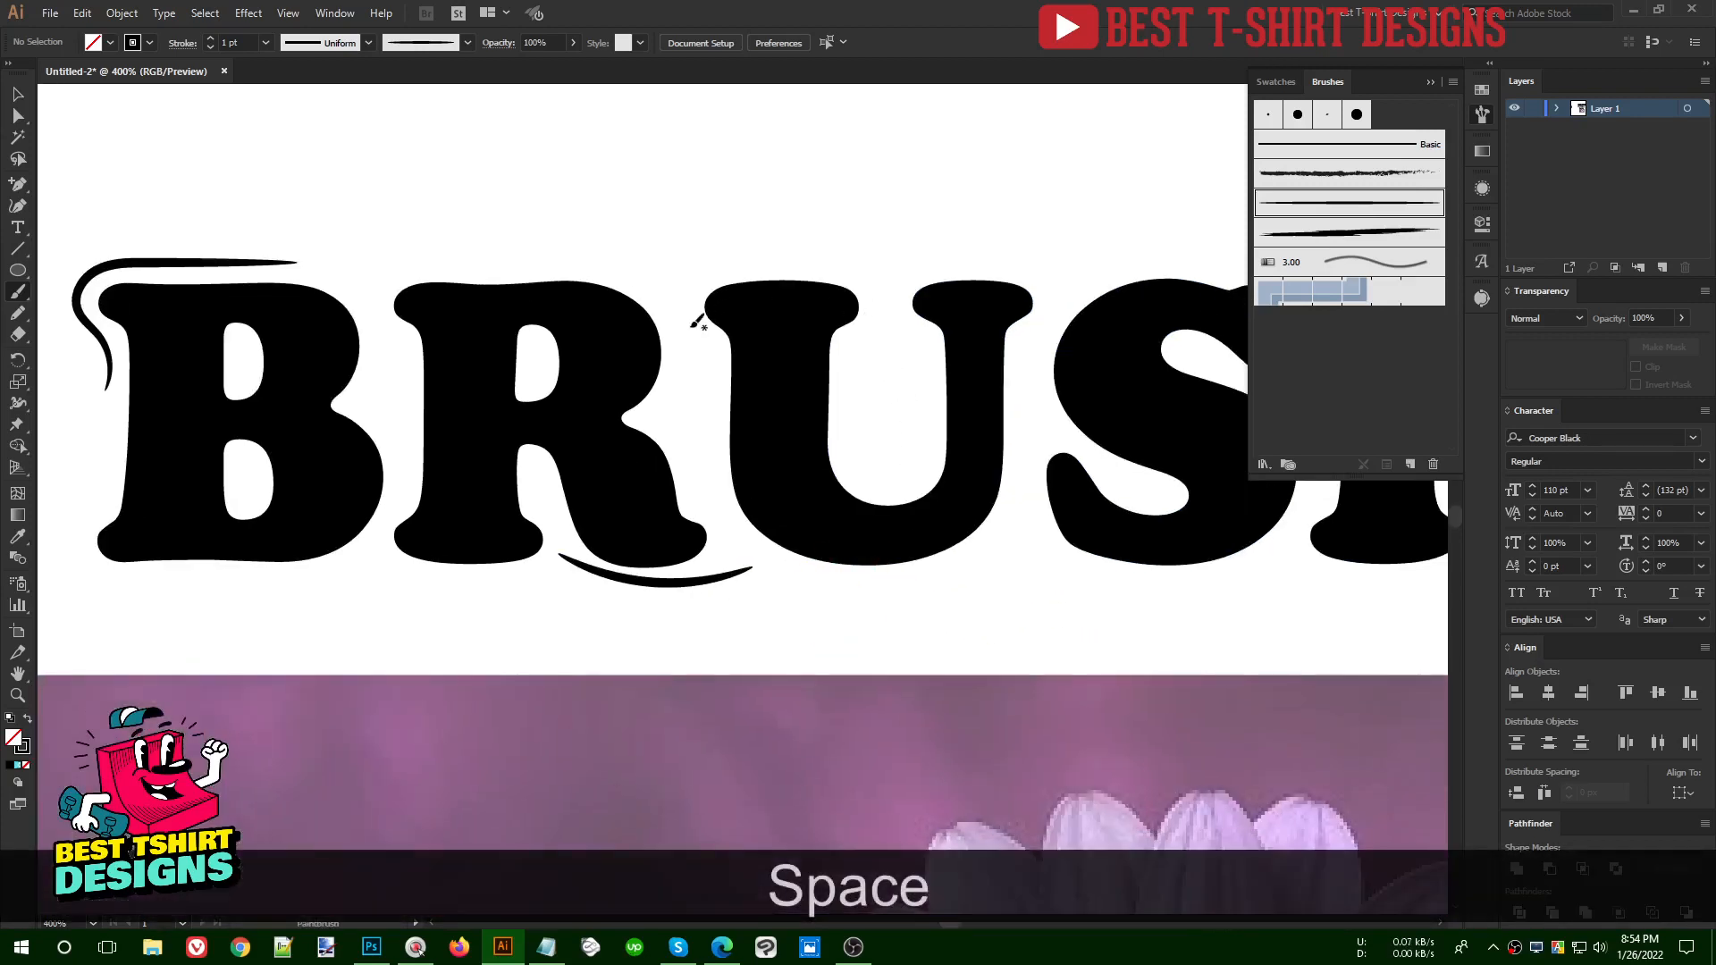
mouse_move(763, 258)
left_mouse_down()
mouse_move(834, 258)
mouse_move(884, 283)
left_mouse_up()
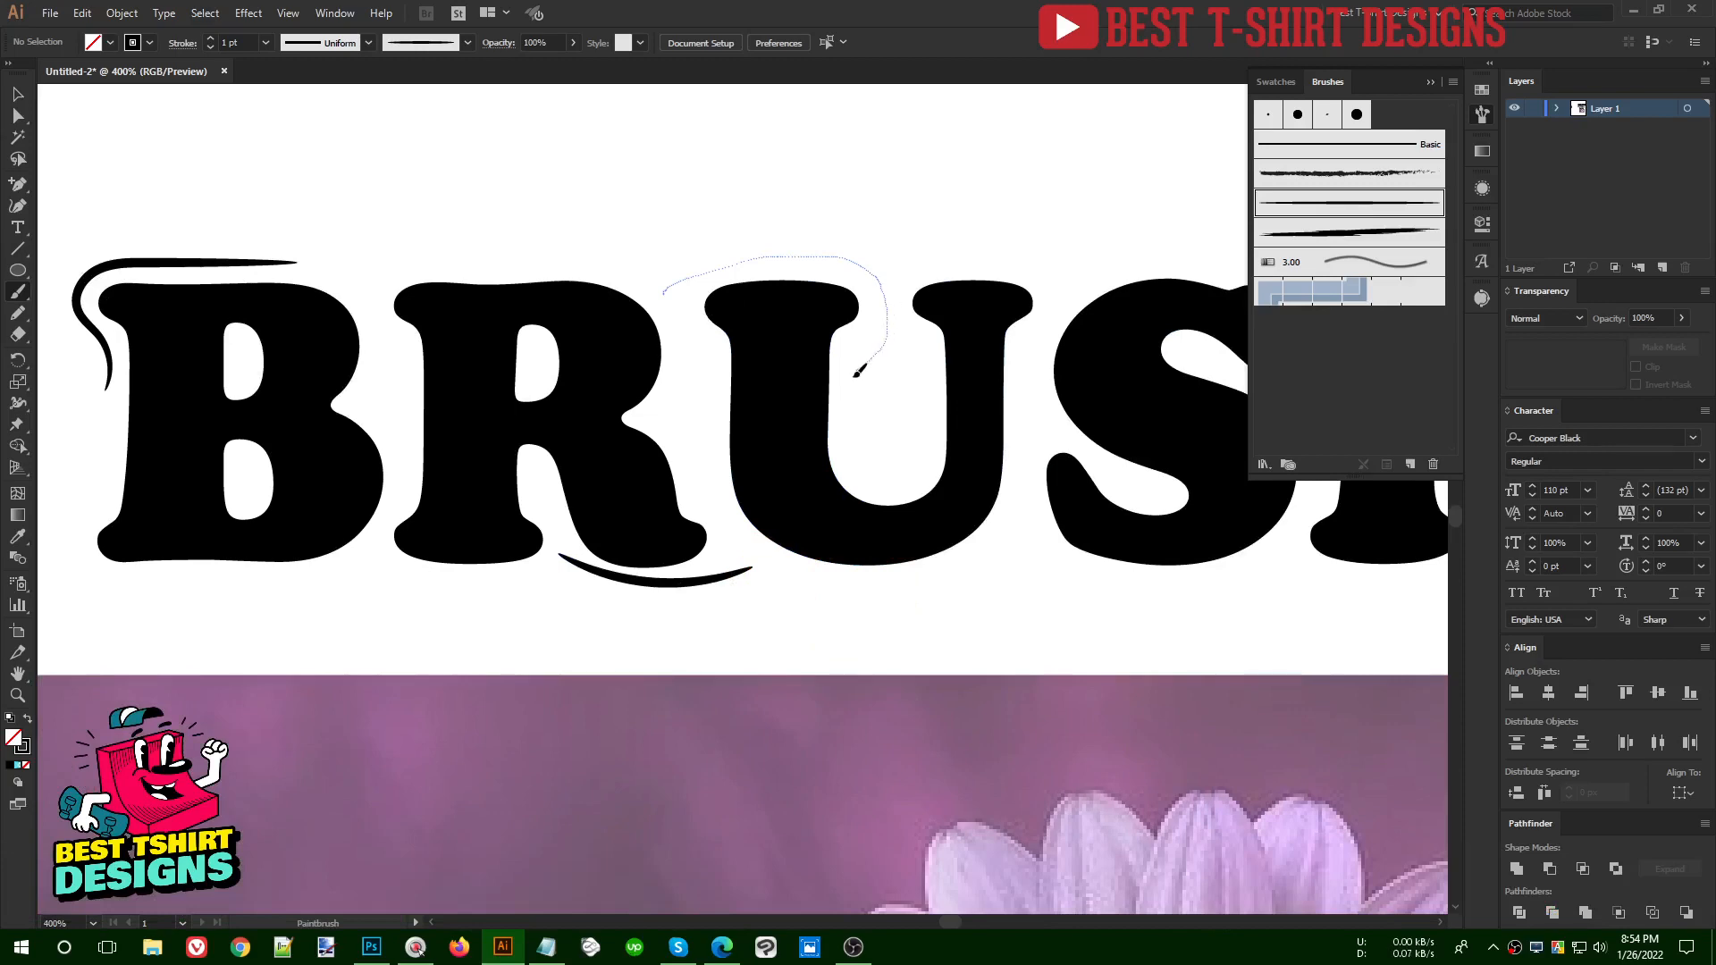
left_click_drag(856, 372, 854, 429)
scroll(675, 505, "down", 2)
scroll(773, 536, "up", 1)
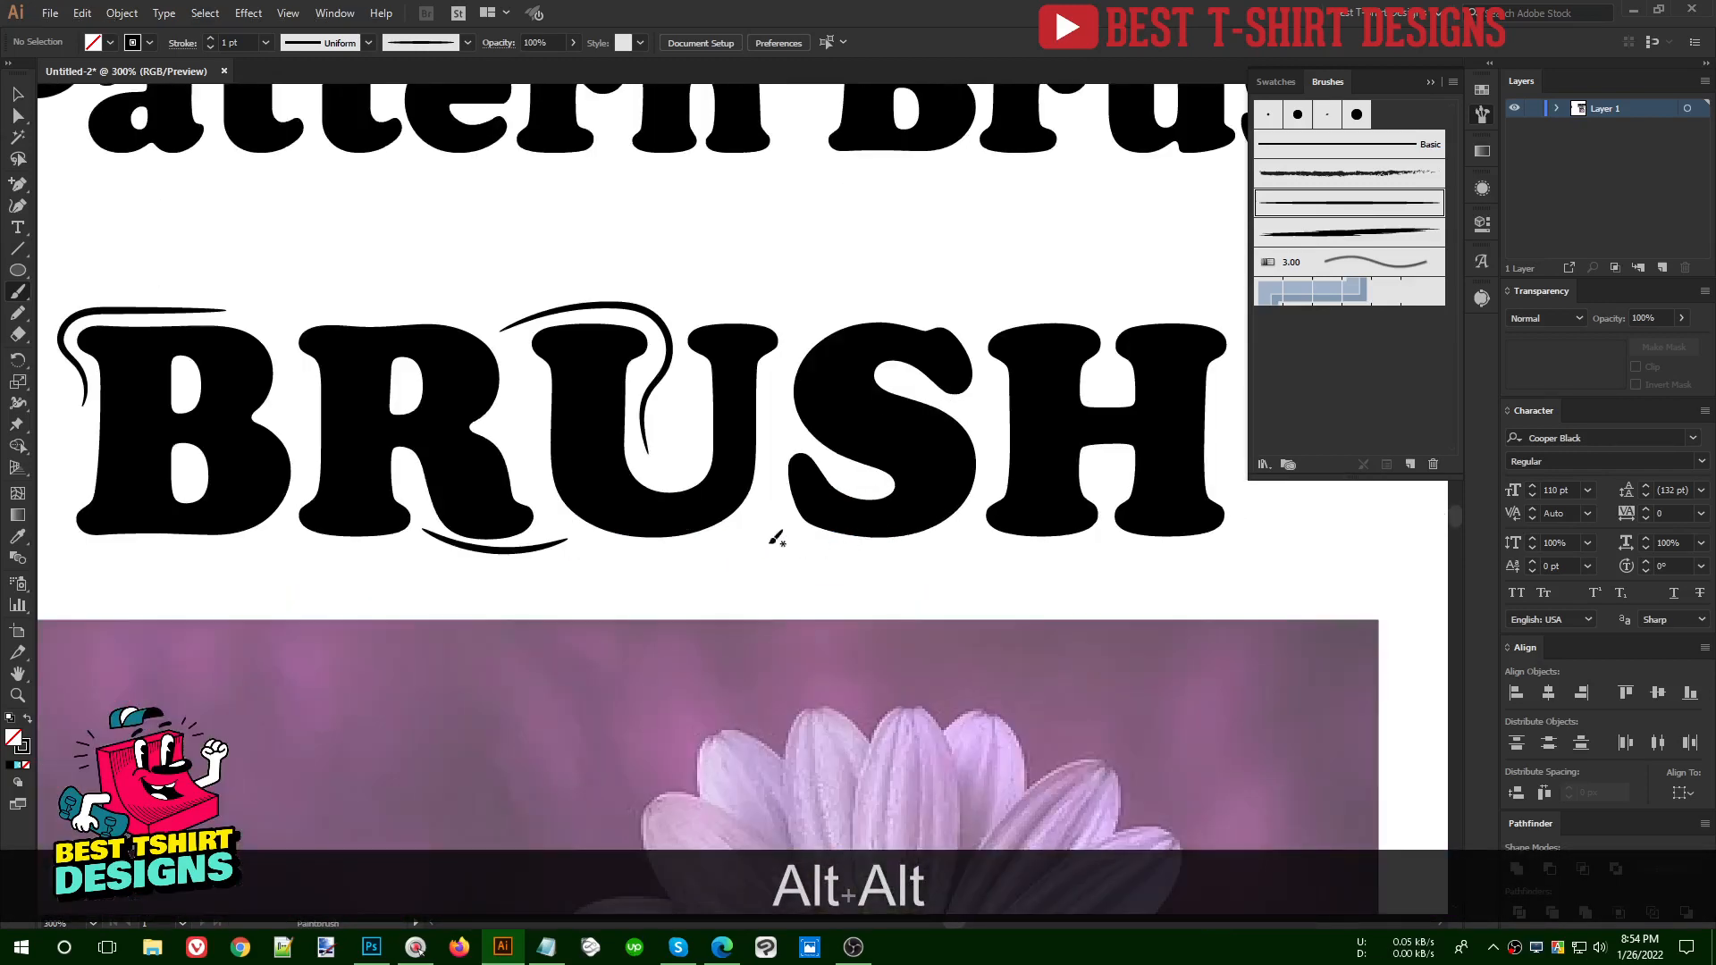
- Paint a tapered accent stroke curving beneath the letter S of the outlined BRUSH lettering
left_click_drag(1006, 528, 1006, 527)
key("v")
scroll(630, 477, "down", 3)
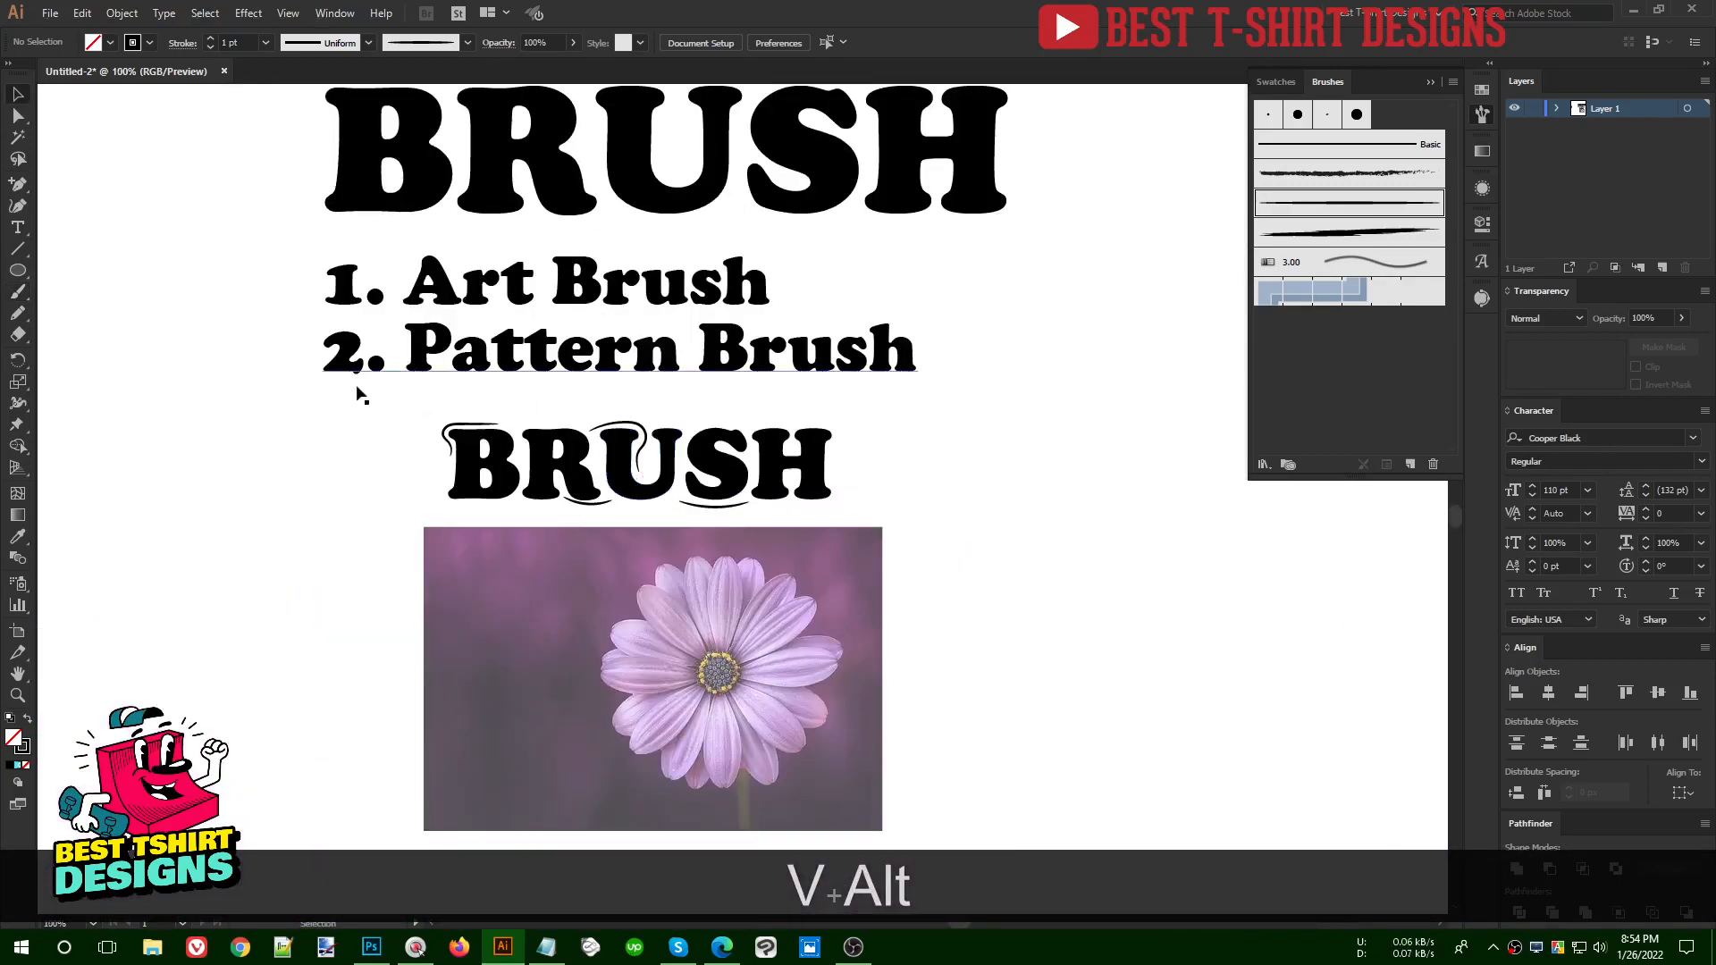
- Delete the outlined BRUSH lettering above the flower photo together with all its accent strokes
left_click_drag(813, 548, 989, 578)
key("Delete")
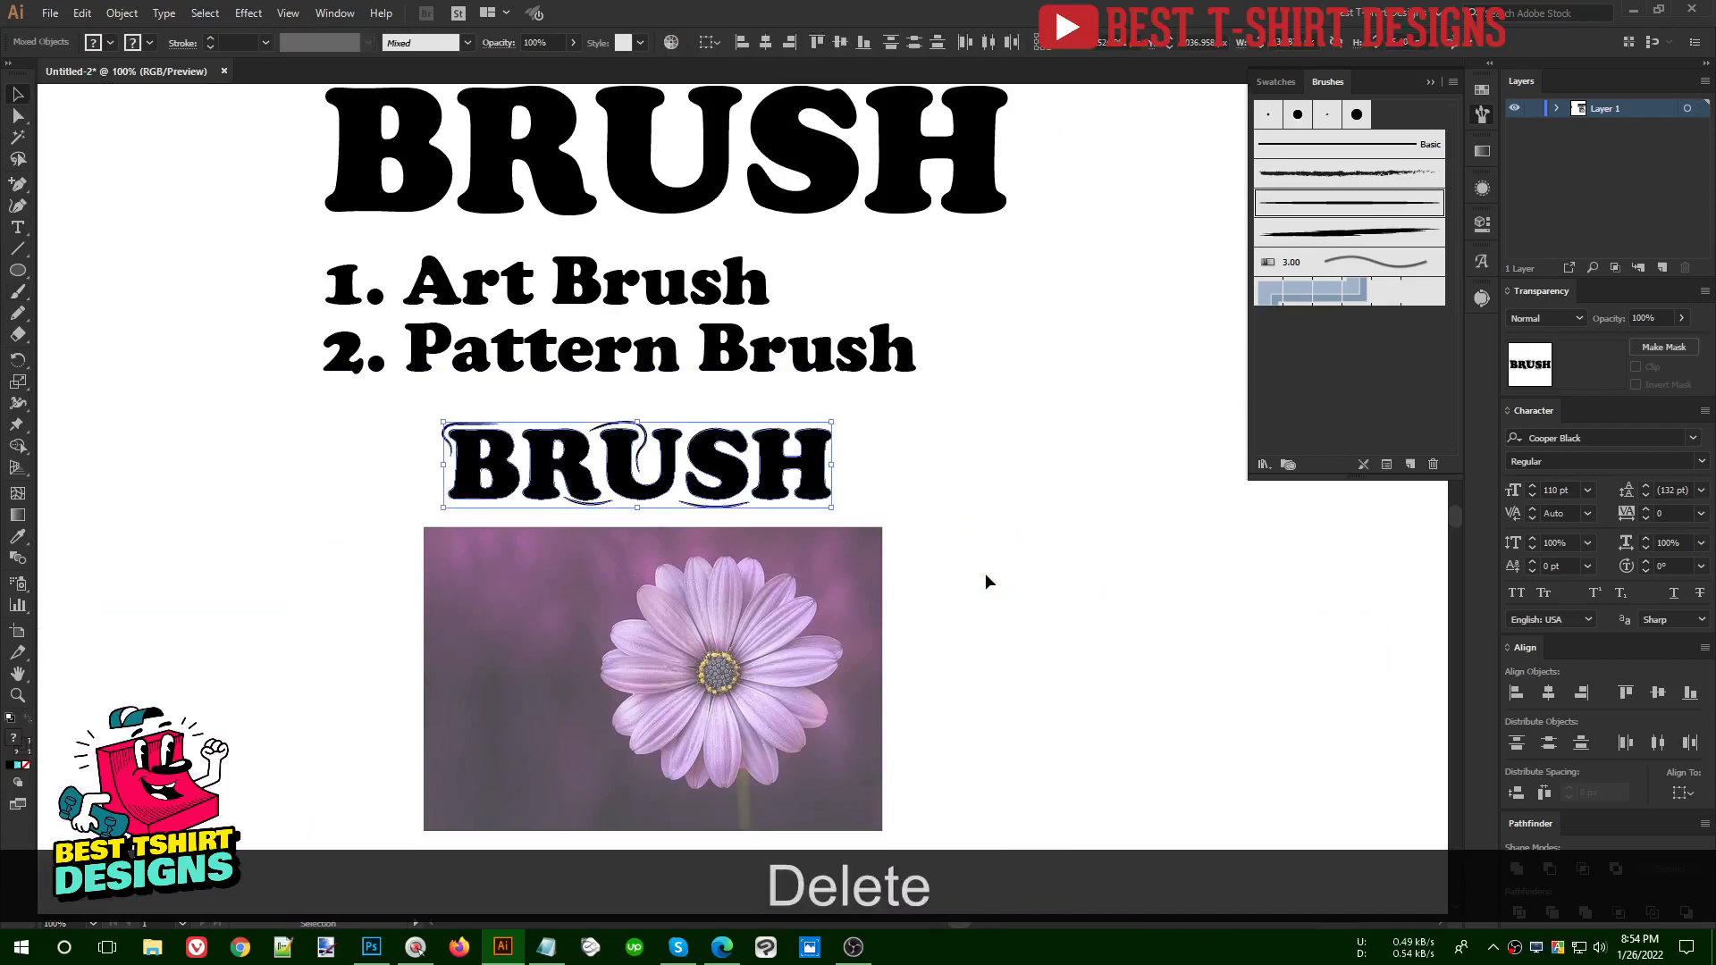
left_click(587, 369)
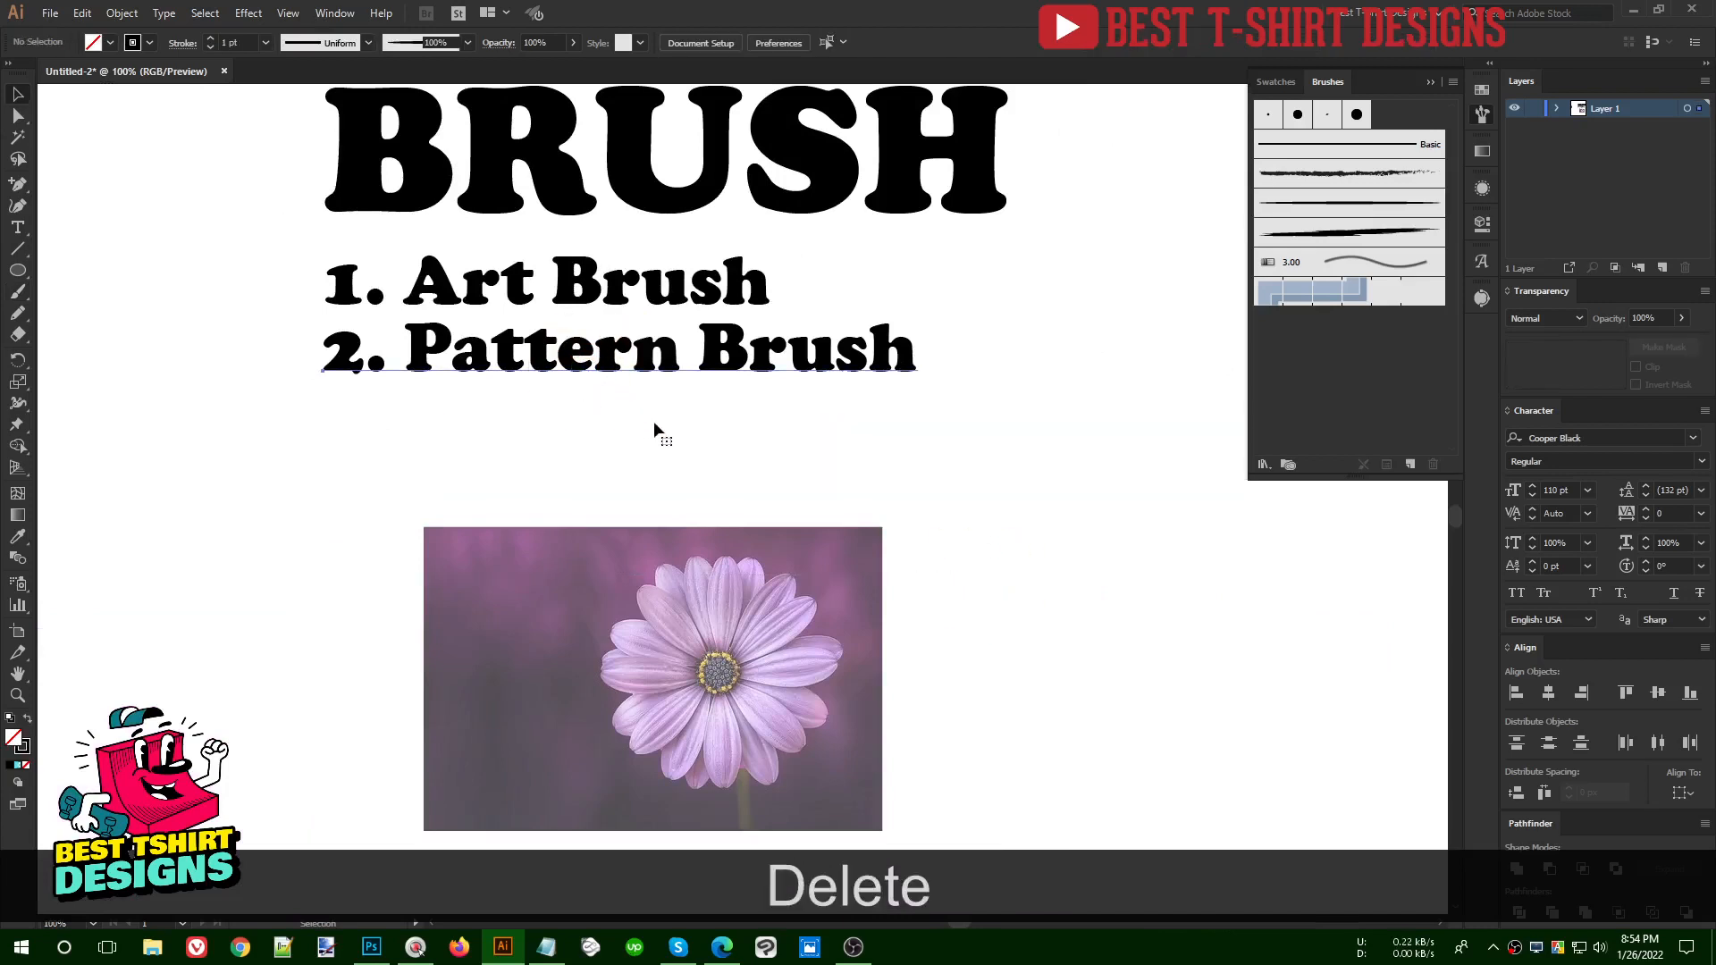
left_click(735, 477)
scroll(1042, 447, "up", 2)
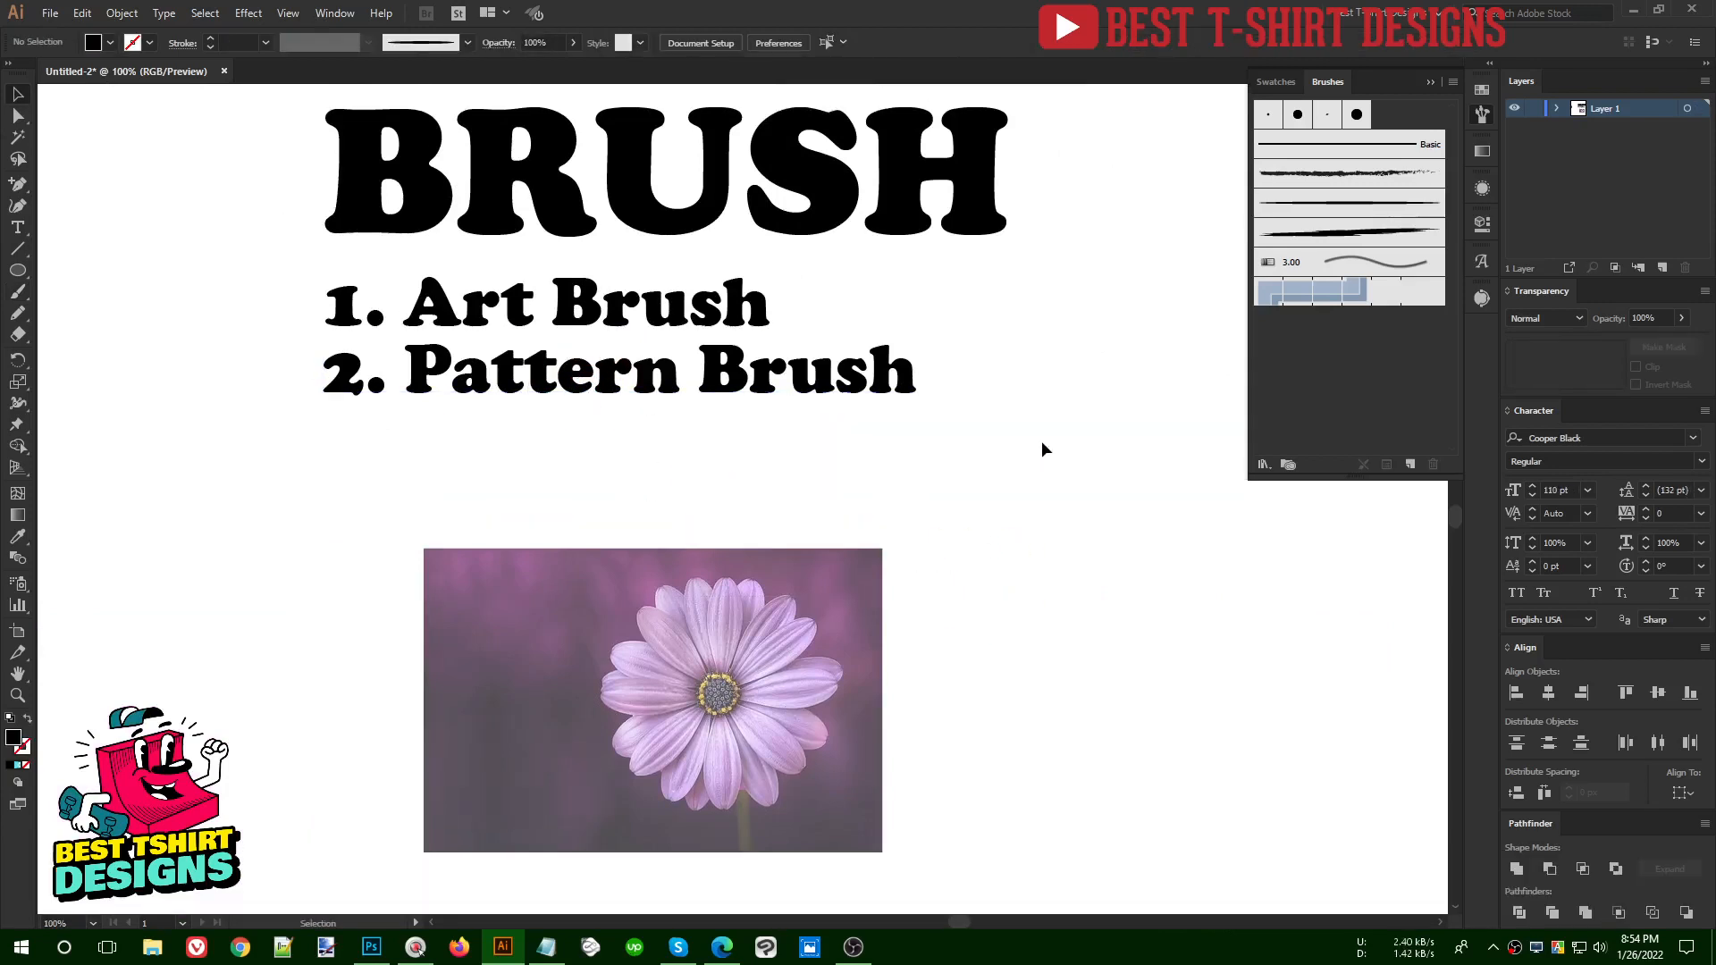
scroll(401, 532, "up", 1)
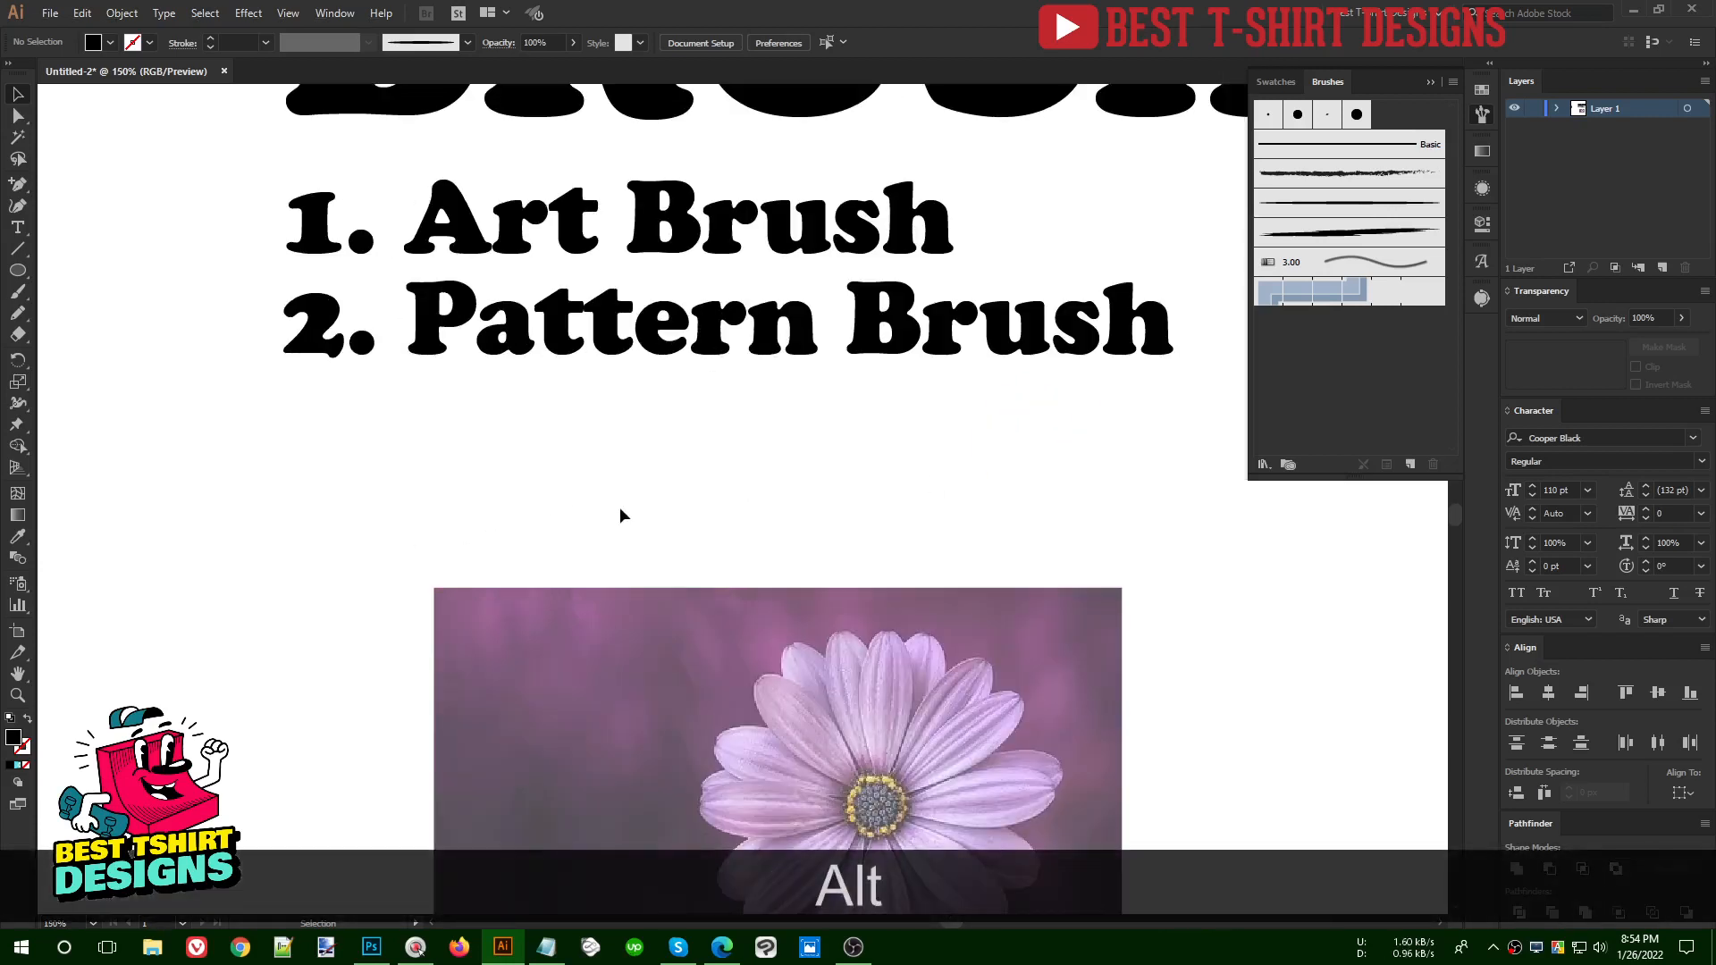
left_click_drag(620, 507, 588, 504)
scroll(587, 502, "up", 4)
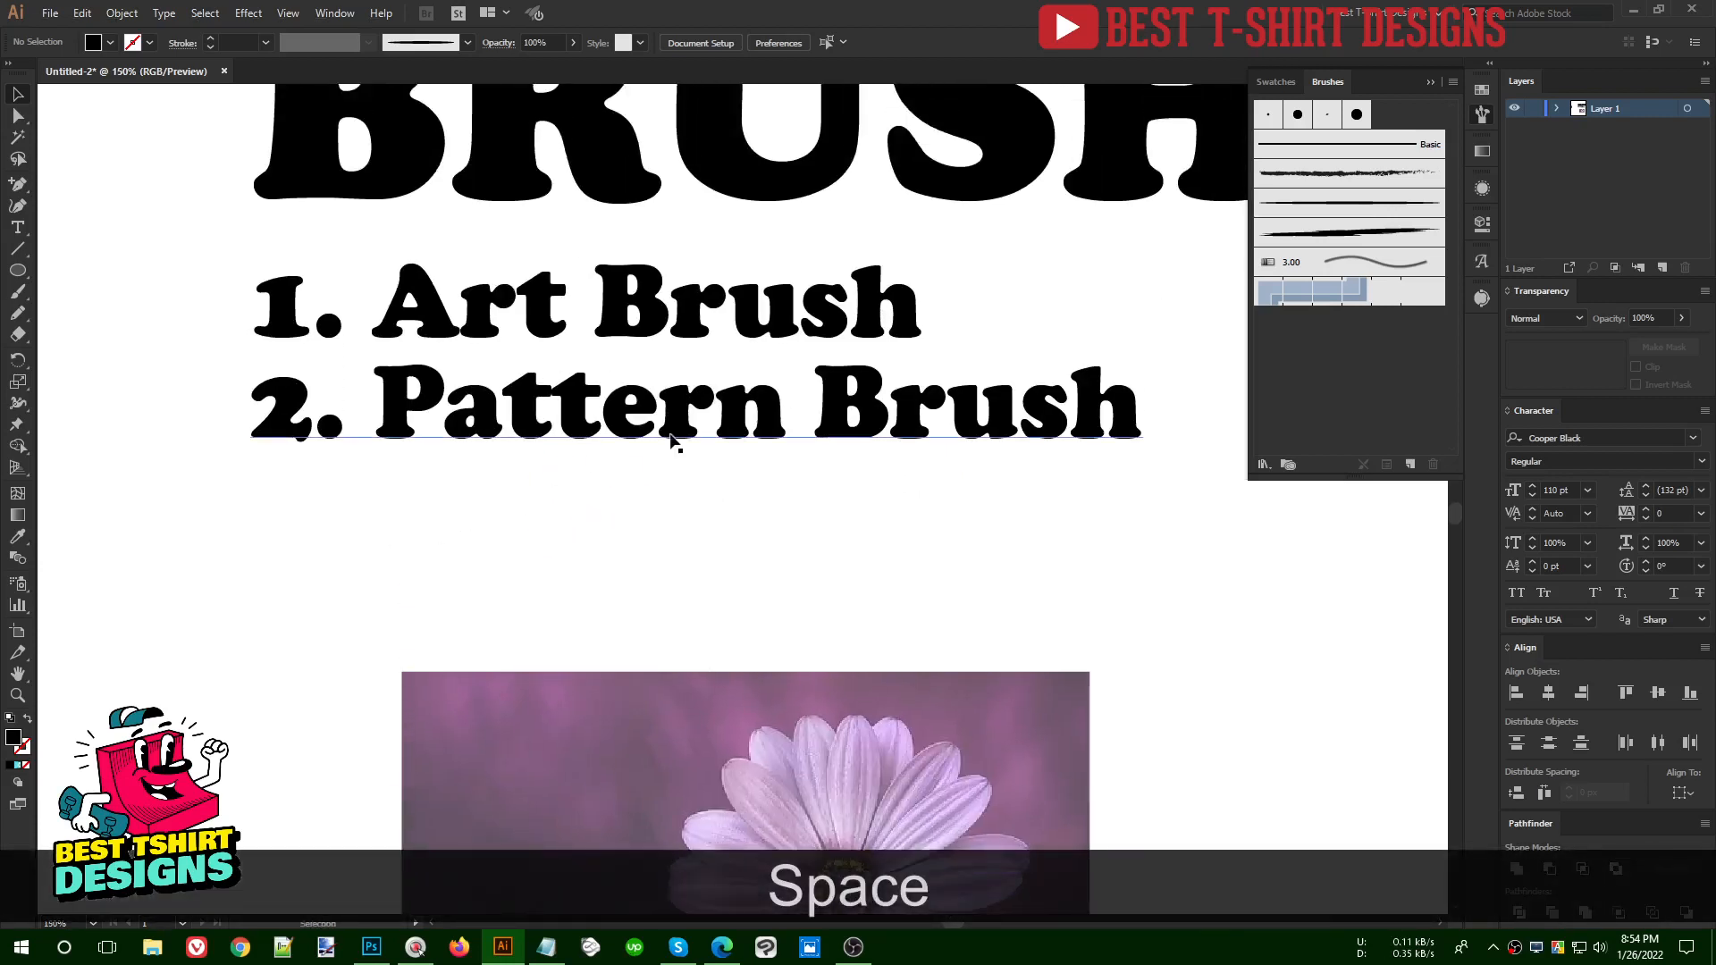
left_click(547, 564)
- Place the bullet graphic on the empty canvas to the right of the numbered list and deselect it
scroll(550, 561, "down", 4)
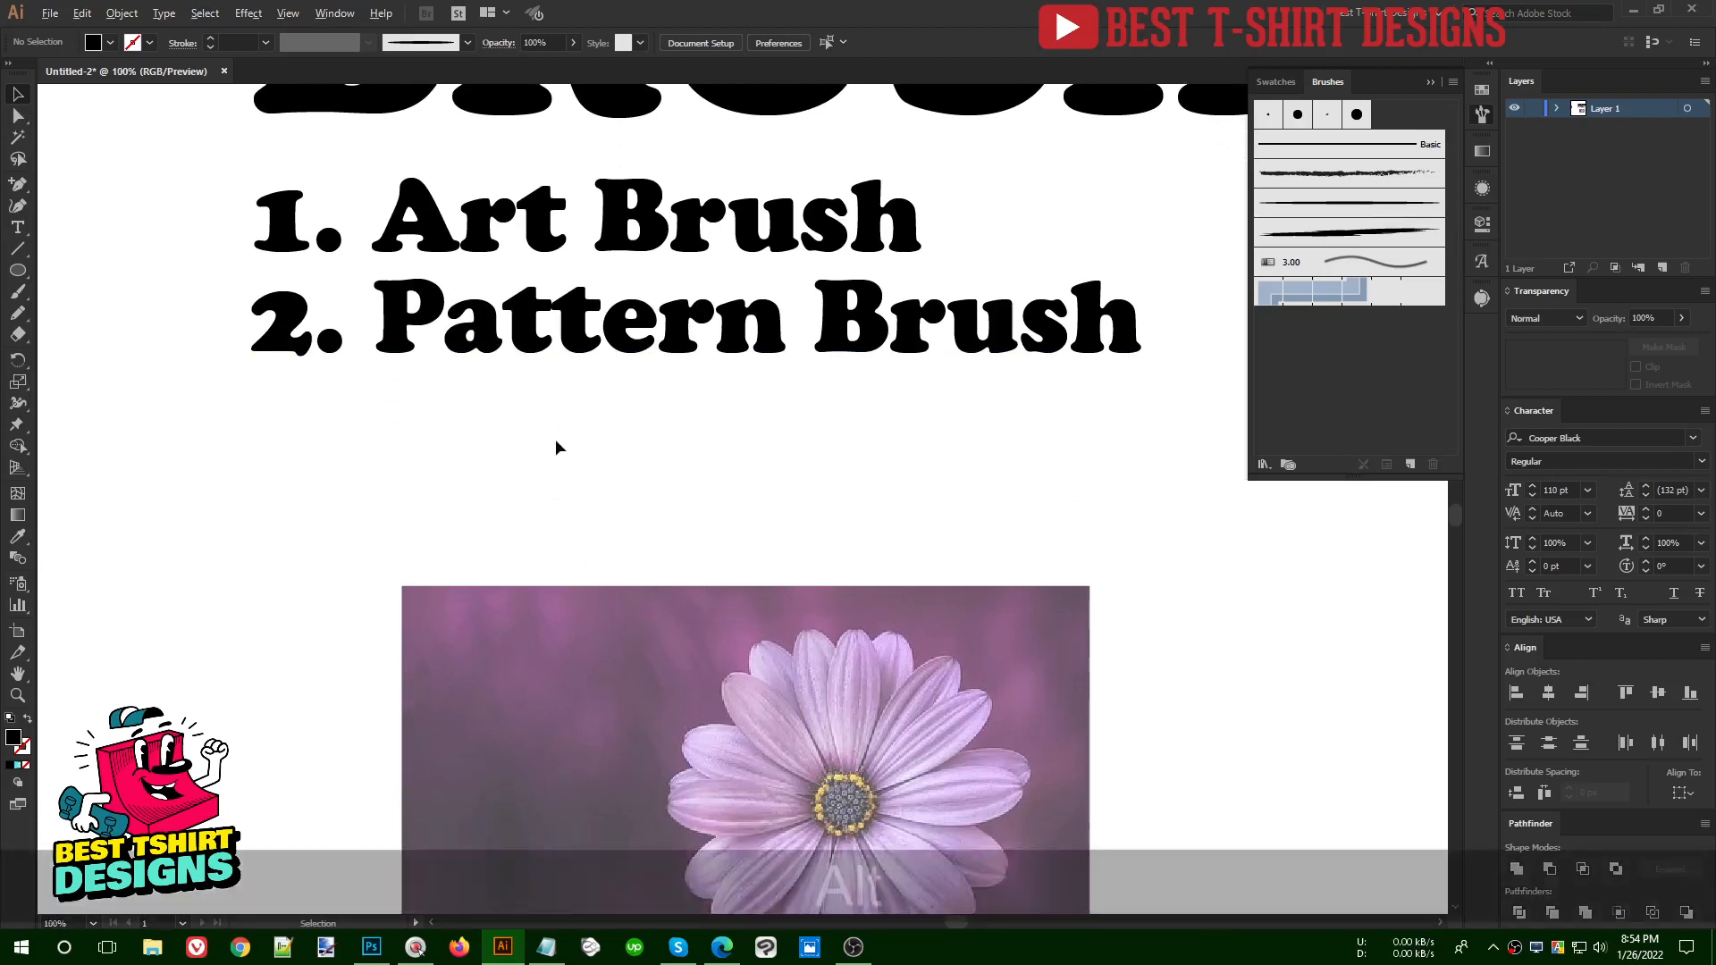
scroll(483, 458, "down", 3)
left_click_drag(161, 414, 848, 454)
scroll(885, 454, "up", 1)
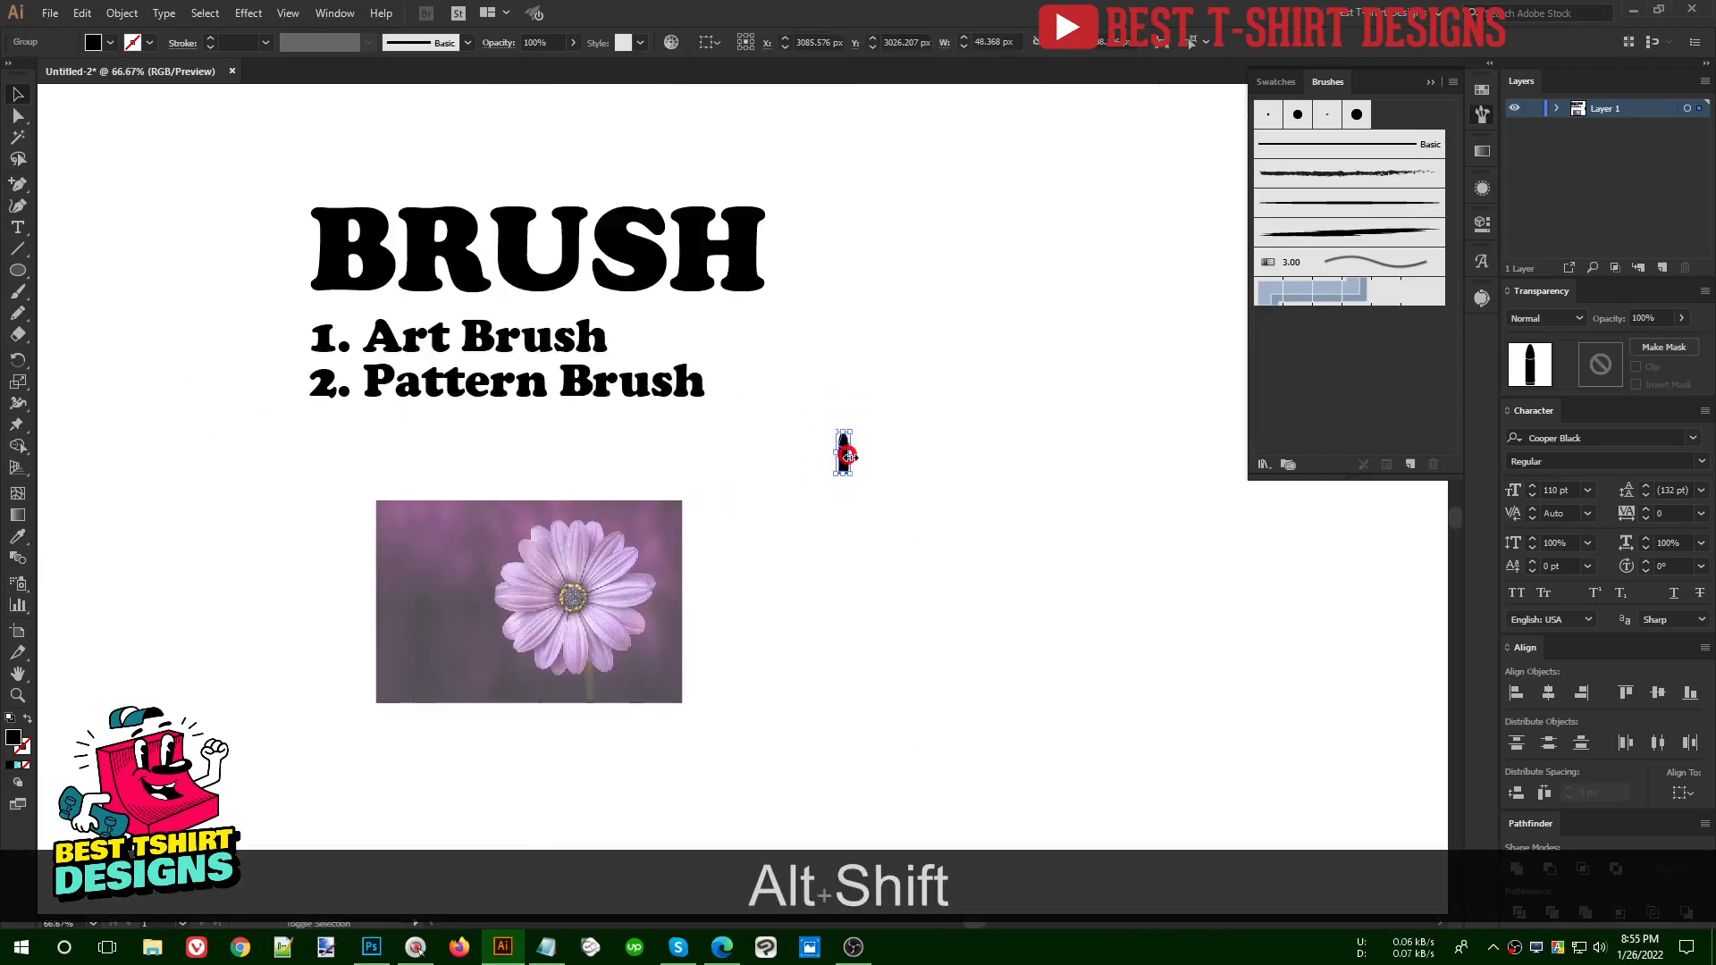
left_click(941, 467)
scroll(1046, 457, "up", 2)
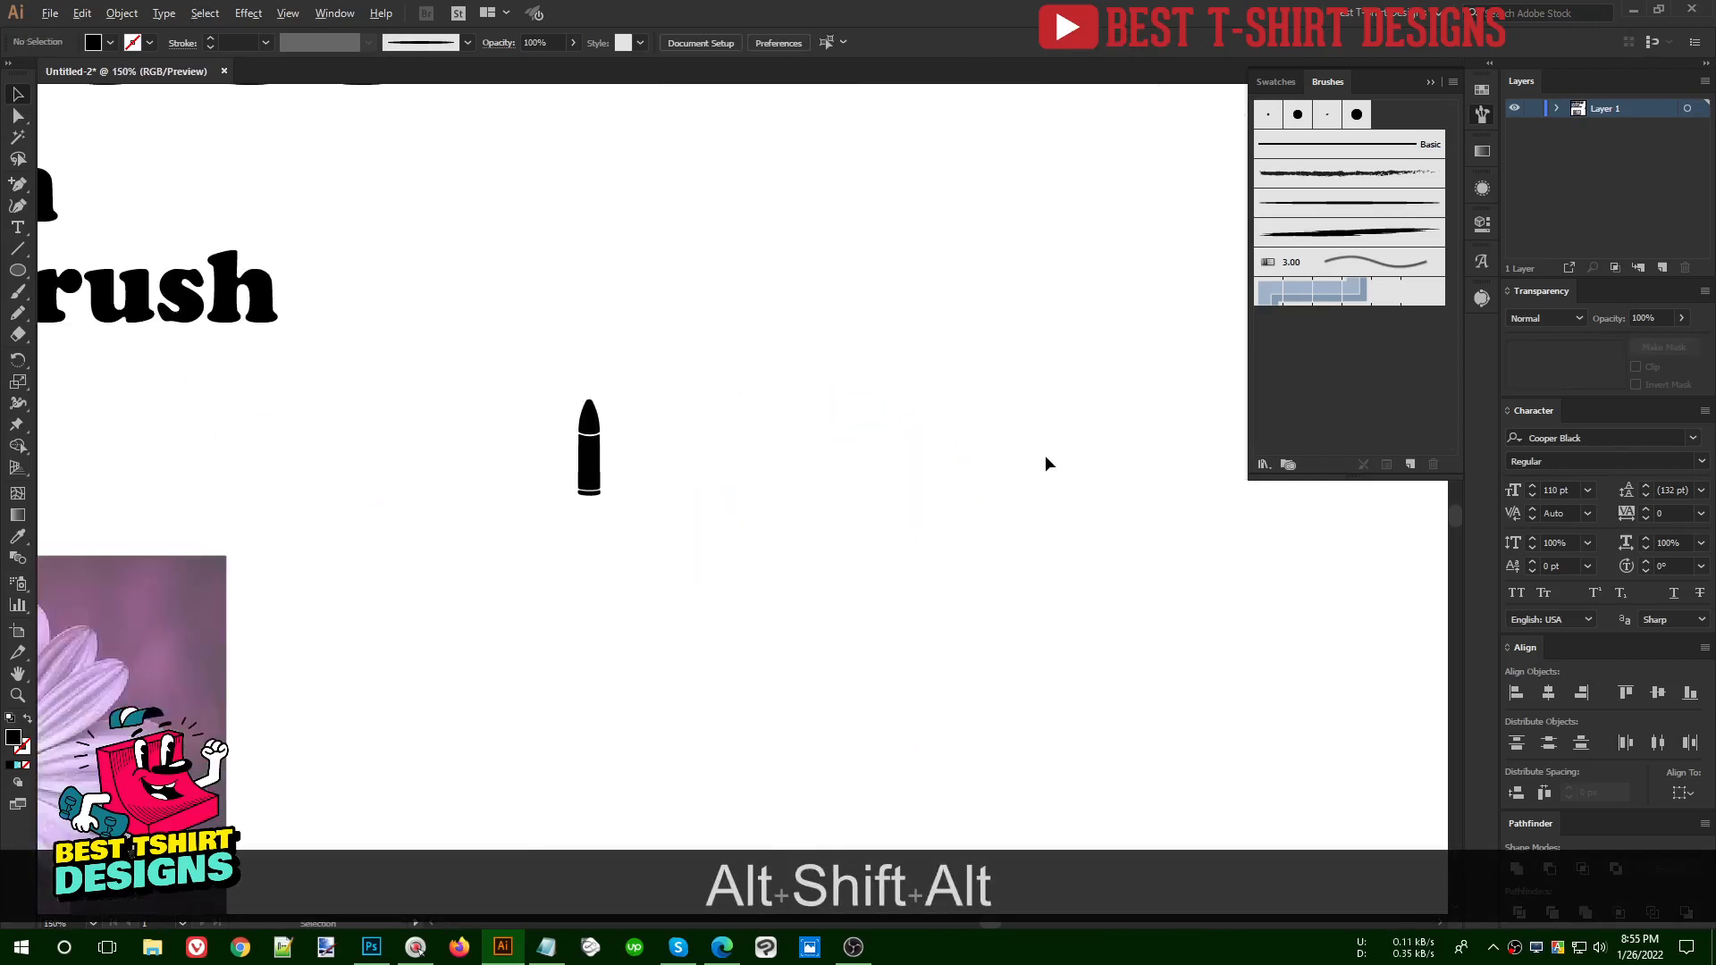
- Draw a 194 px circle with a black stroke and no fill, and position it beside the bullet graphic
left_click(21, 267)
left_click_drag(825, 380, 1086, 589)
key("shift+x")
key("v")
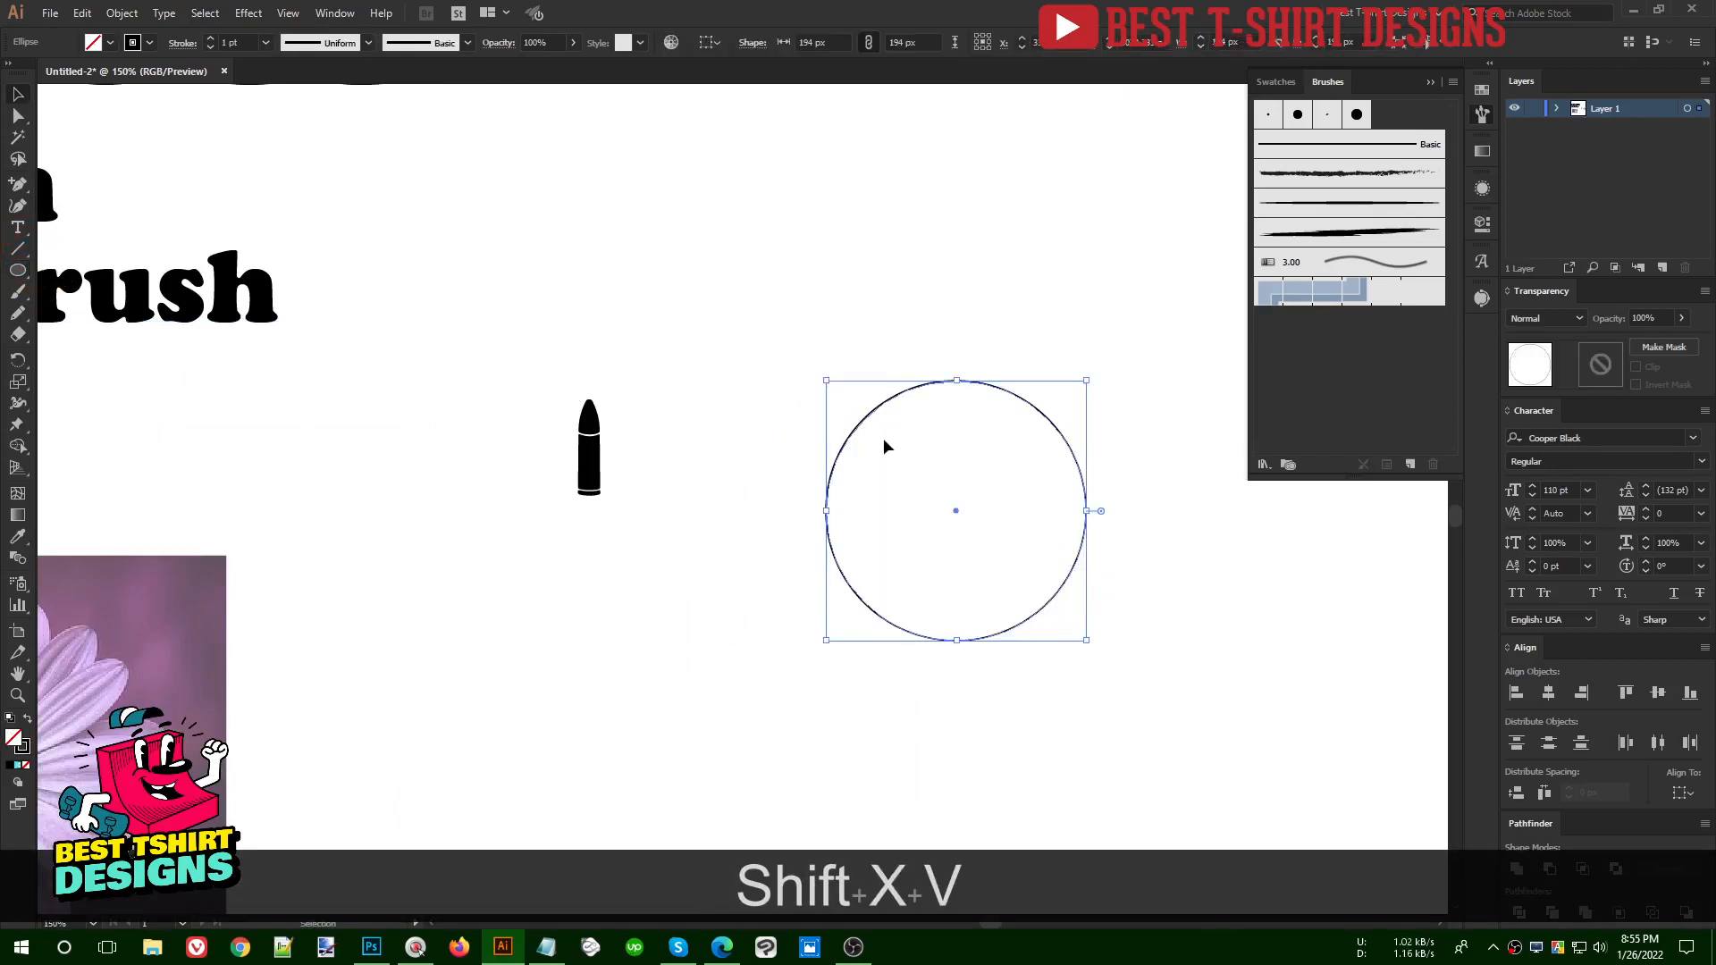
left_click_drag(921, 476, 782, 322)
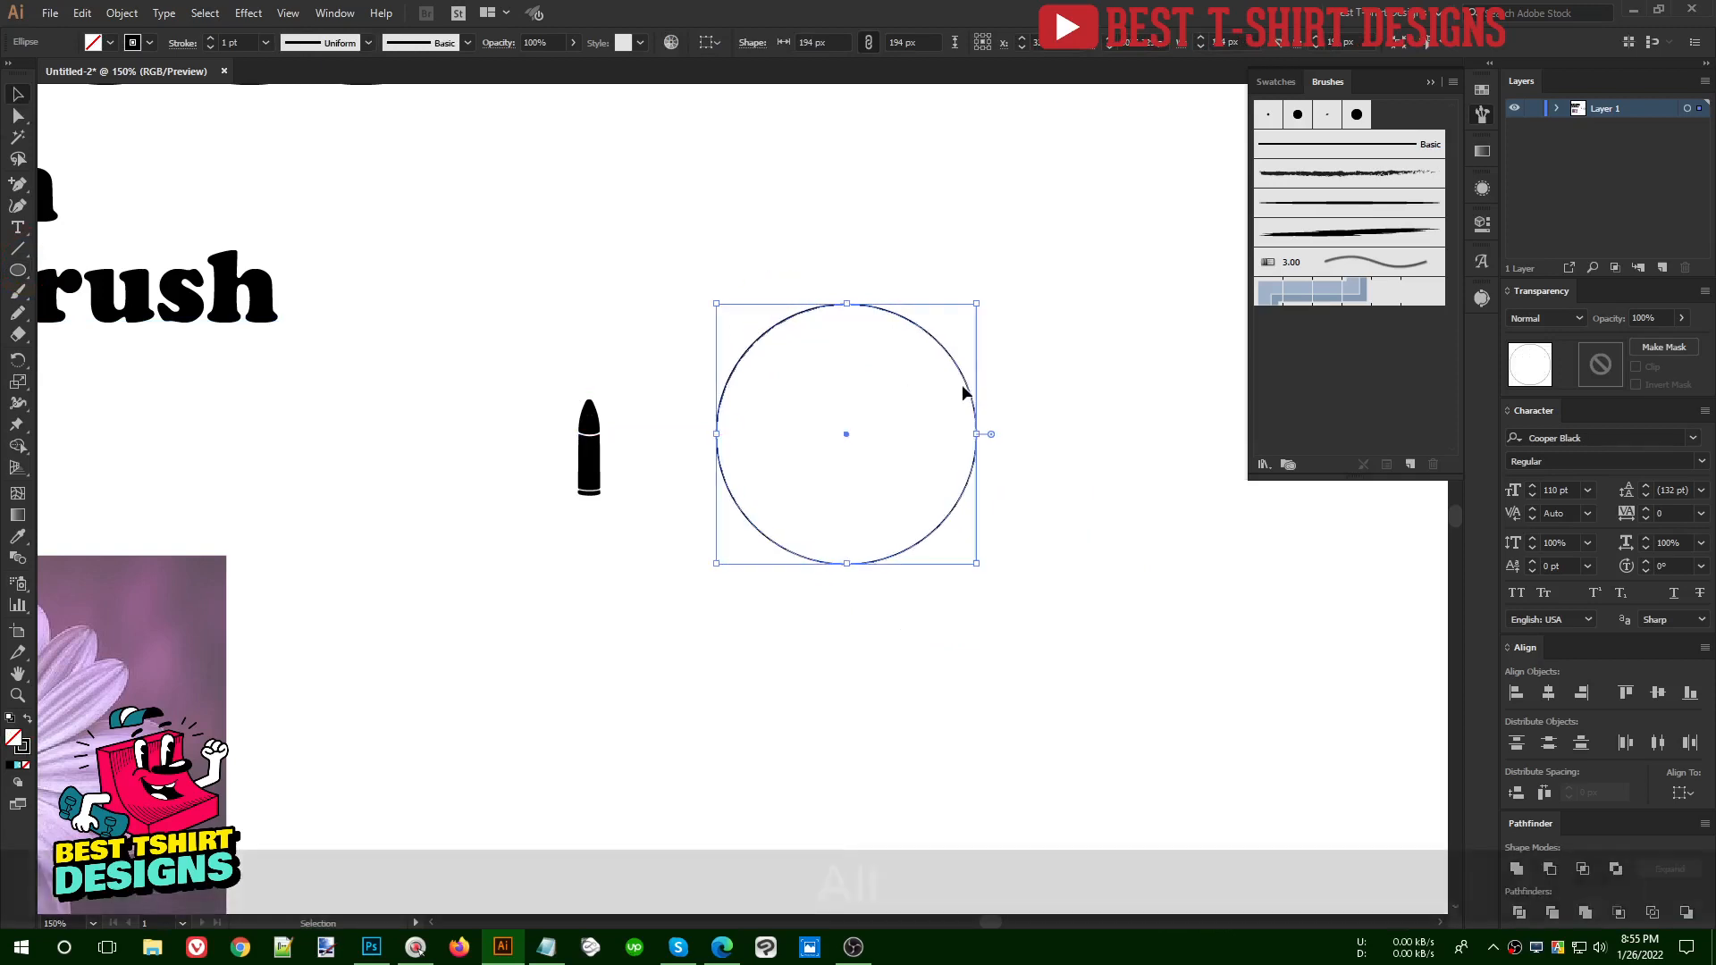
scroll(963, 394, "up", 1, "alt")
- Scale the bullet down proportionally to about 7.6 px wide and place it just left of the circle
left_click(554, 486)
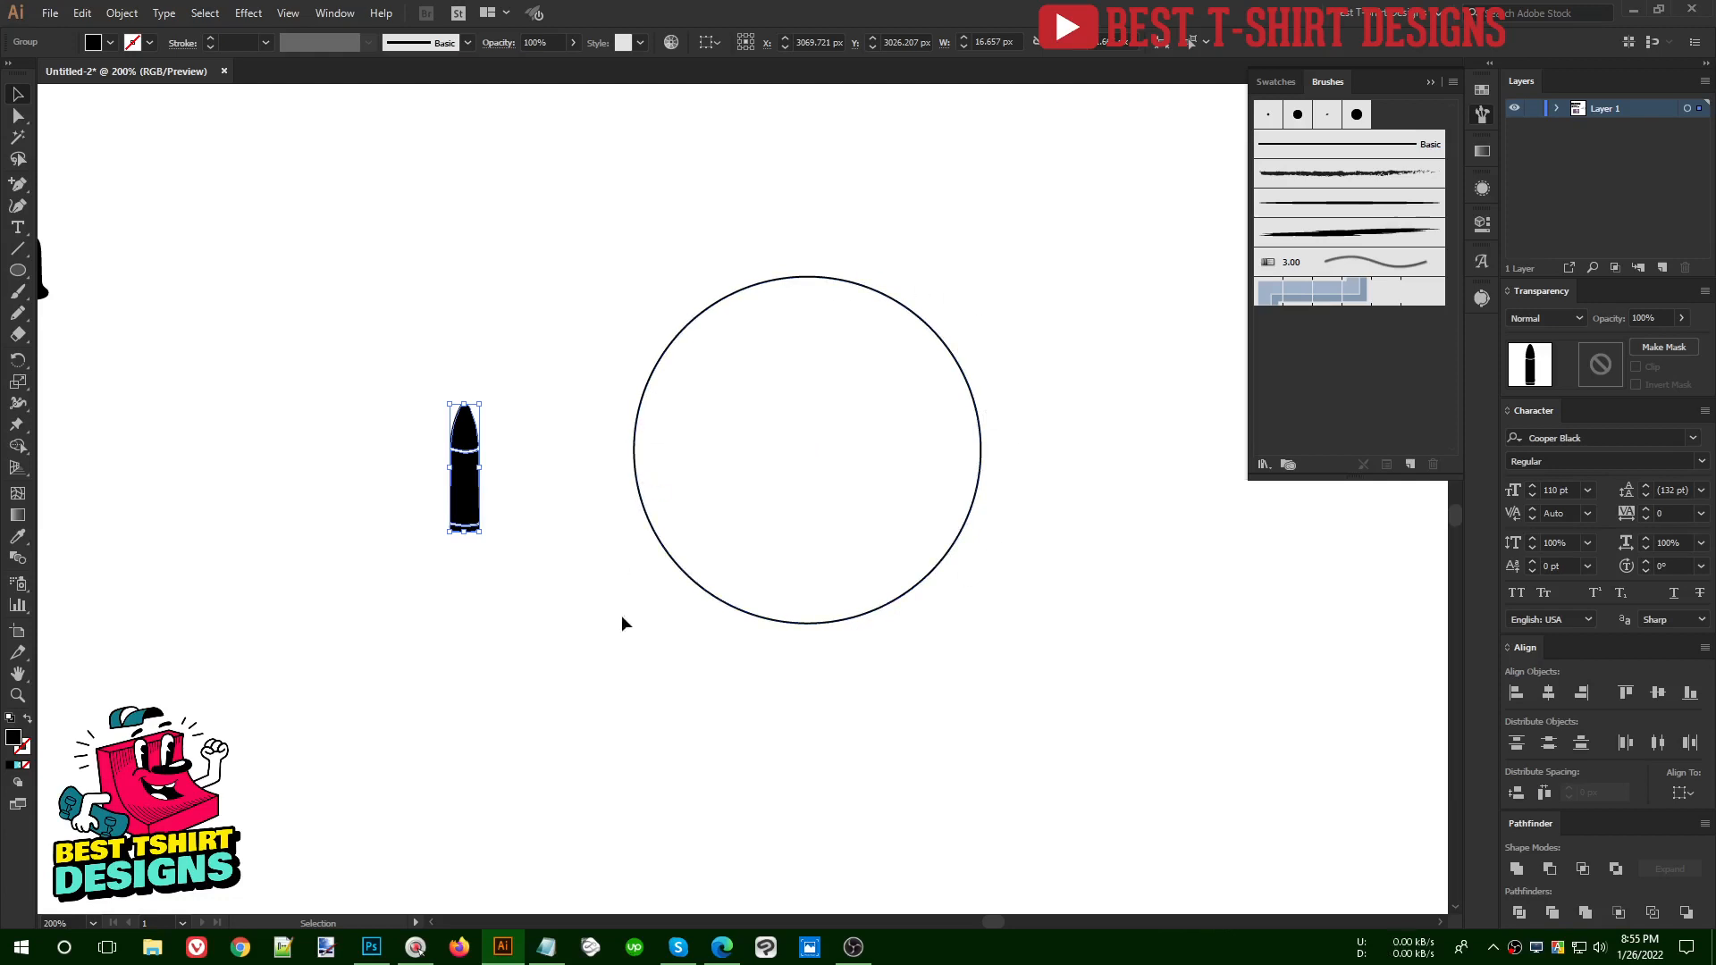
left_click_drag(480, 468, 468, 467)
left_click_drag(383, 396, 529, 607)
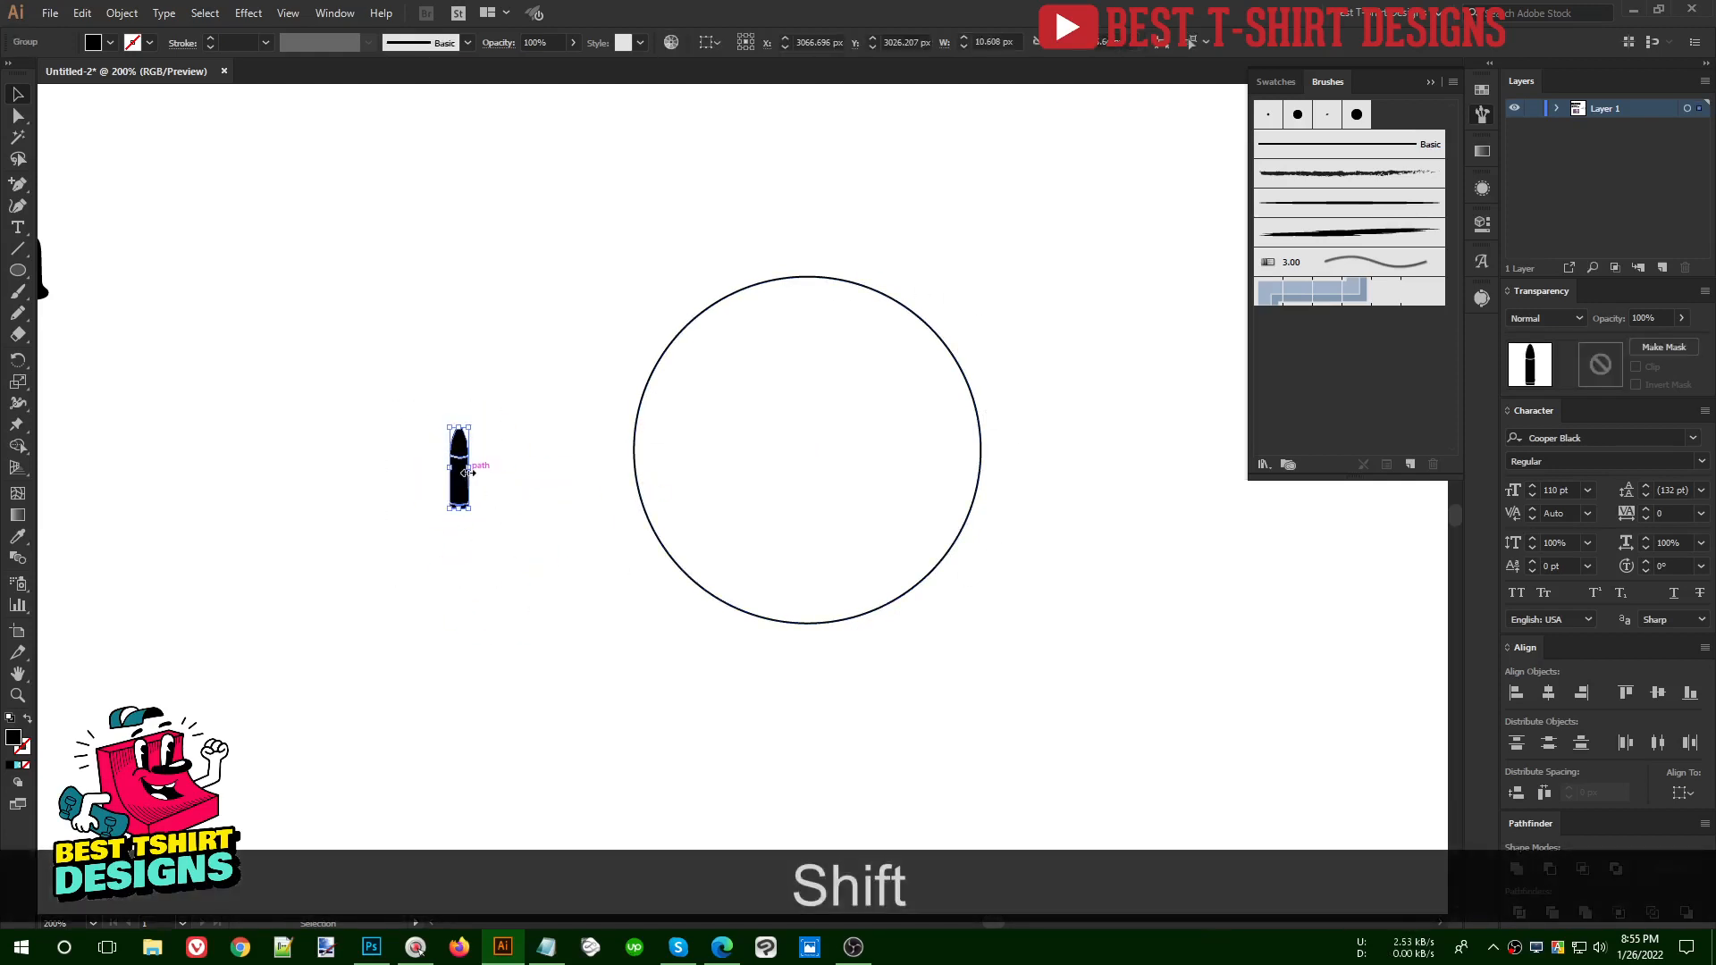
left_click_drag(469, 469, 604, 470)
scroll(695, 478, "up", 3, "alt")
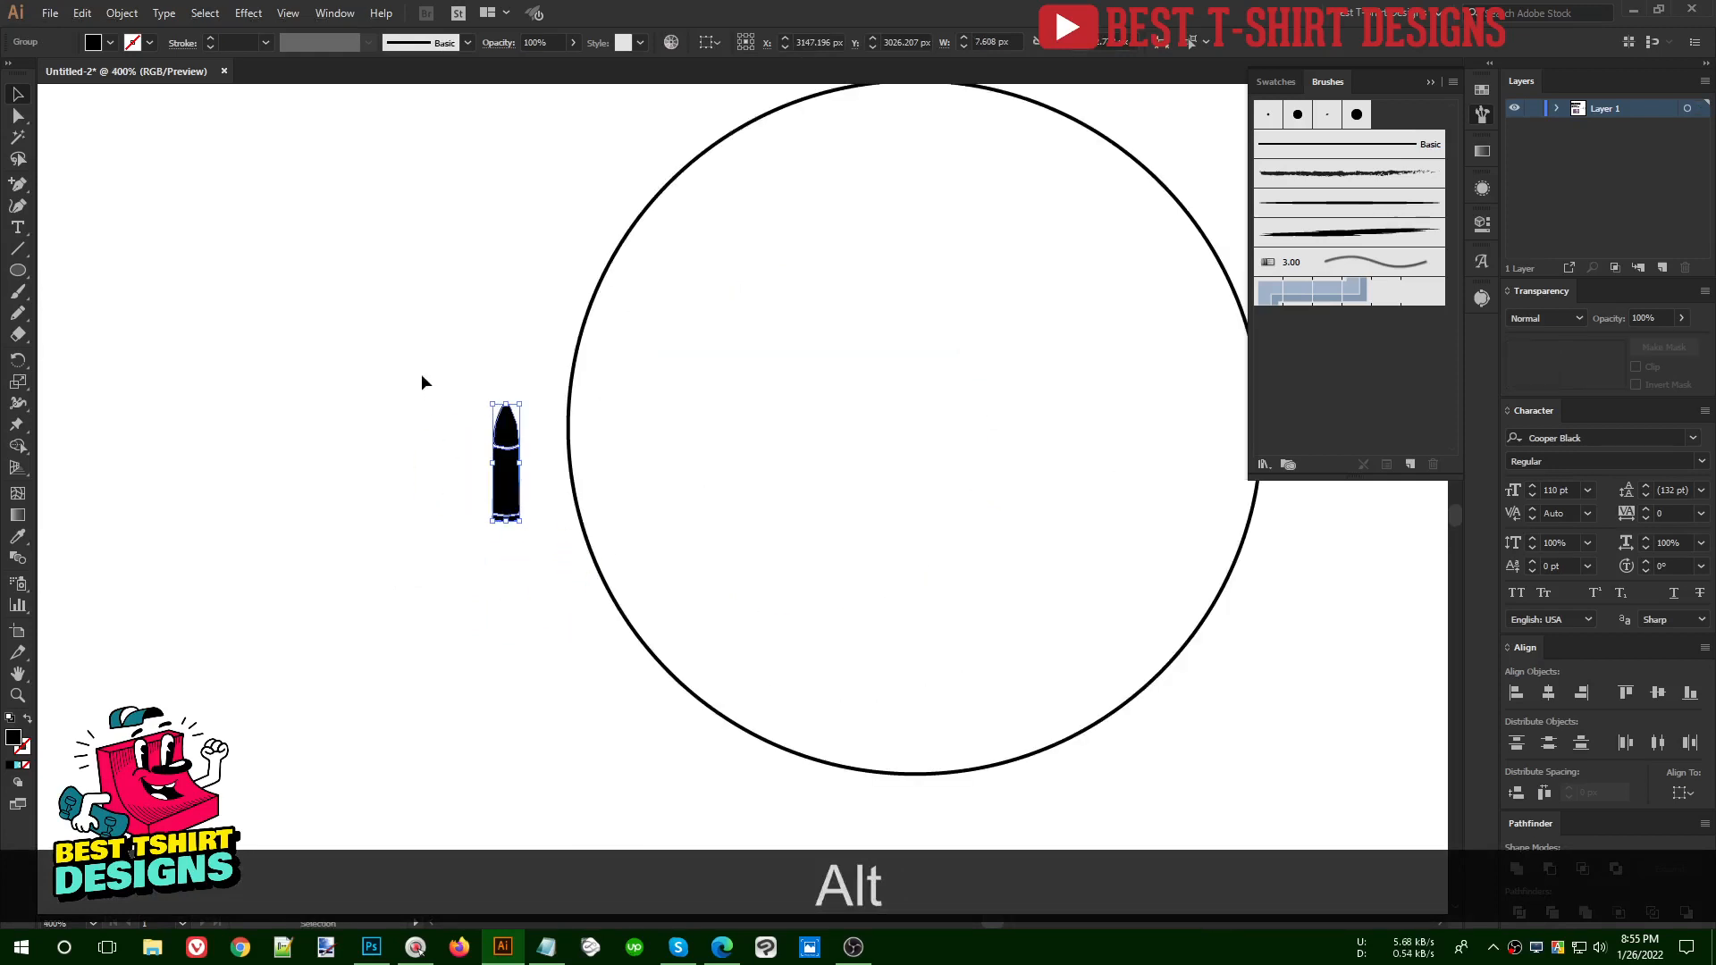
- Try enlarging the bullet proportionally about its center to about 23 px wide, and undo the scaling
left_click_drag(422, 376, 542, 567)
scroll(542, 566, "down", 1, "alt")
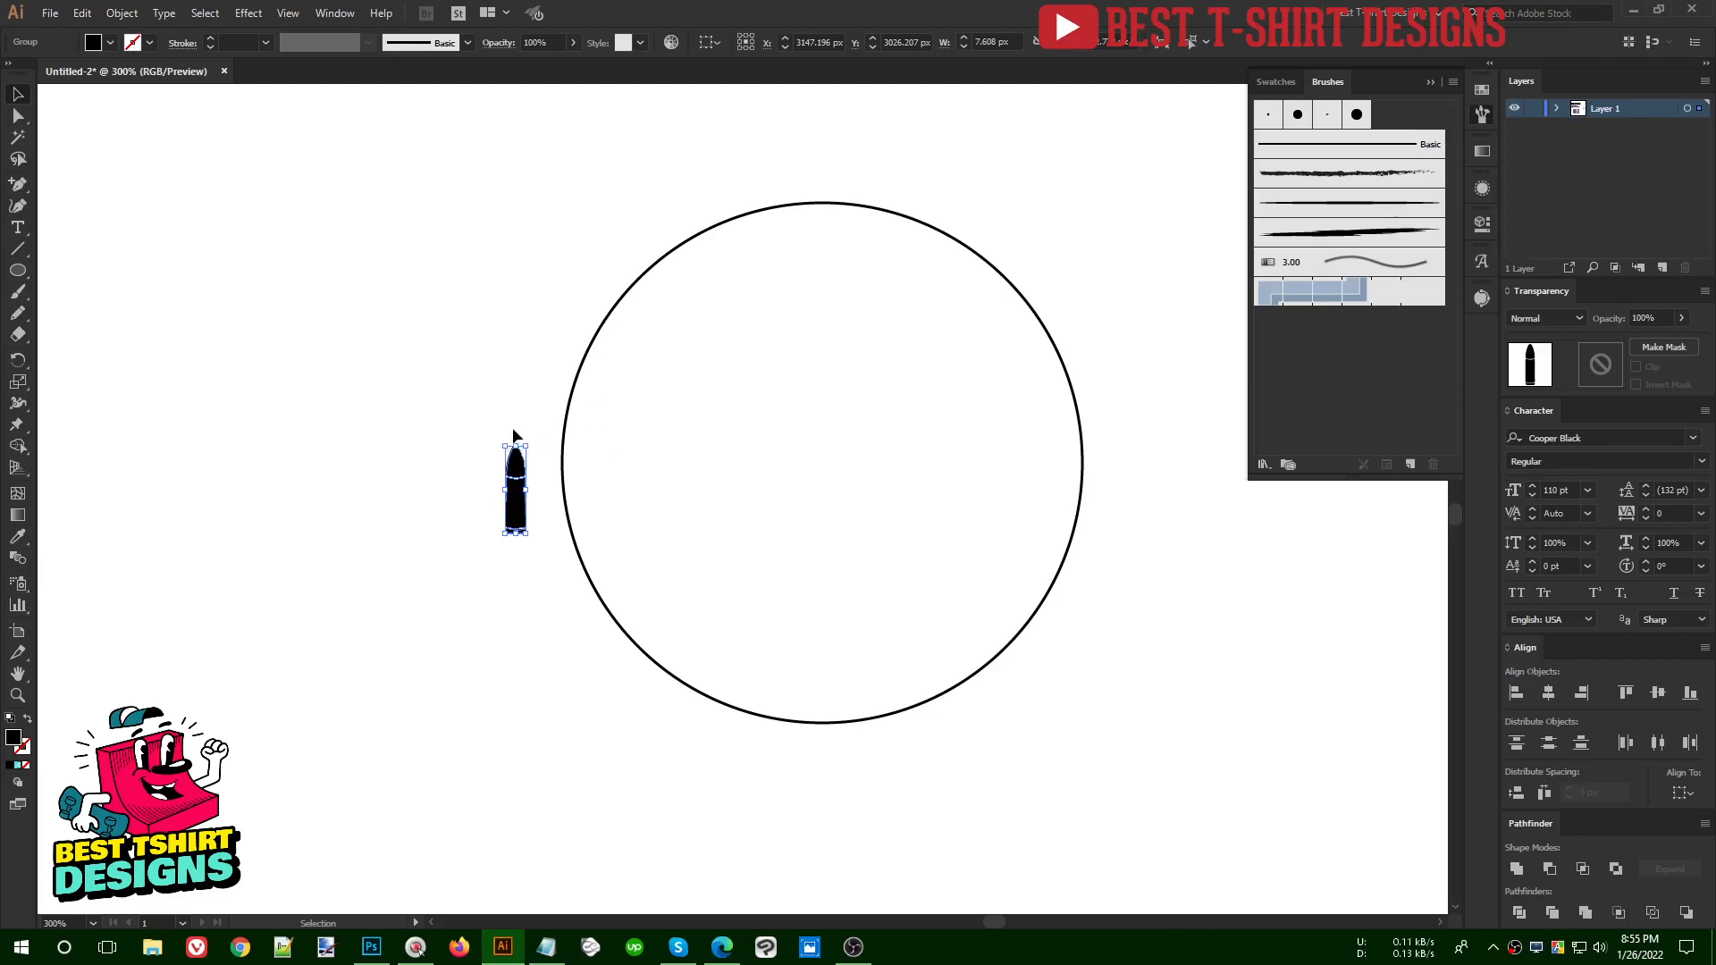
left_click_drag(515, 445, 499, 356)
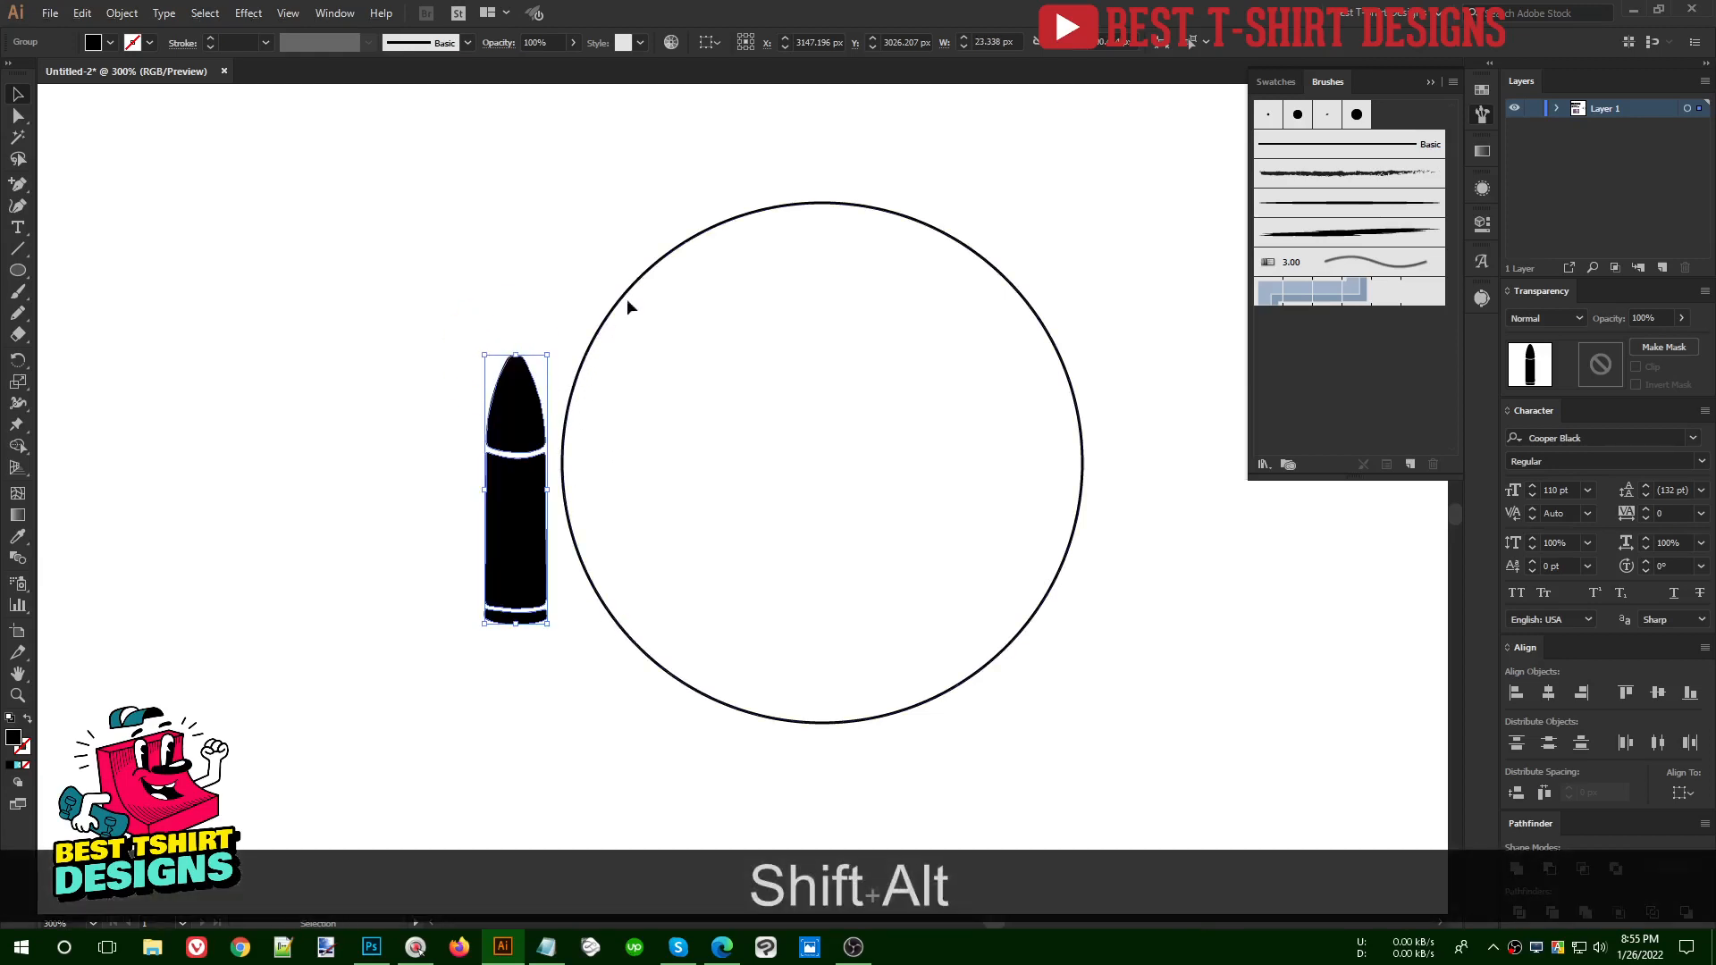
key("ctrl+z")
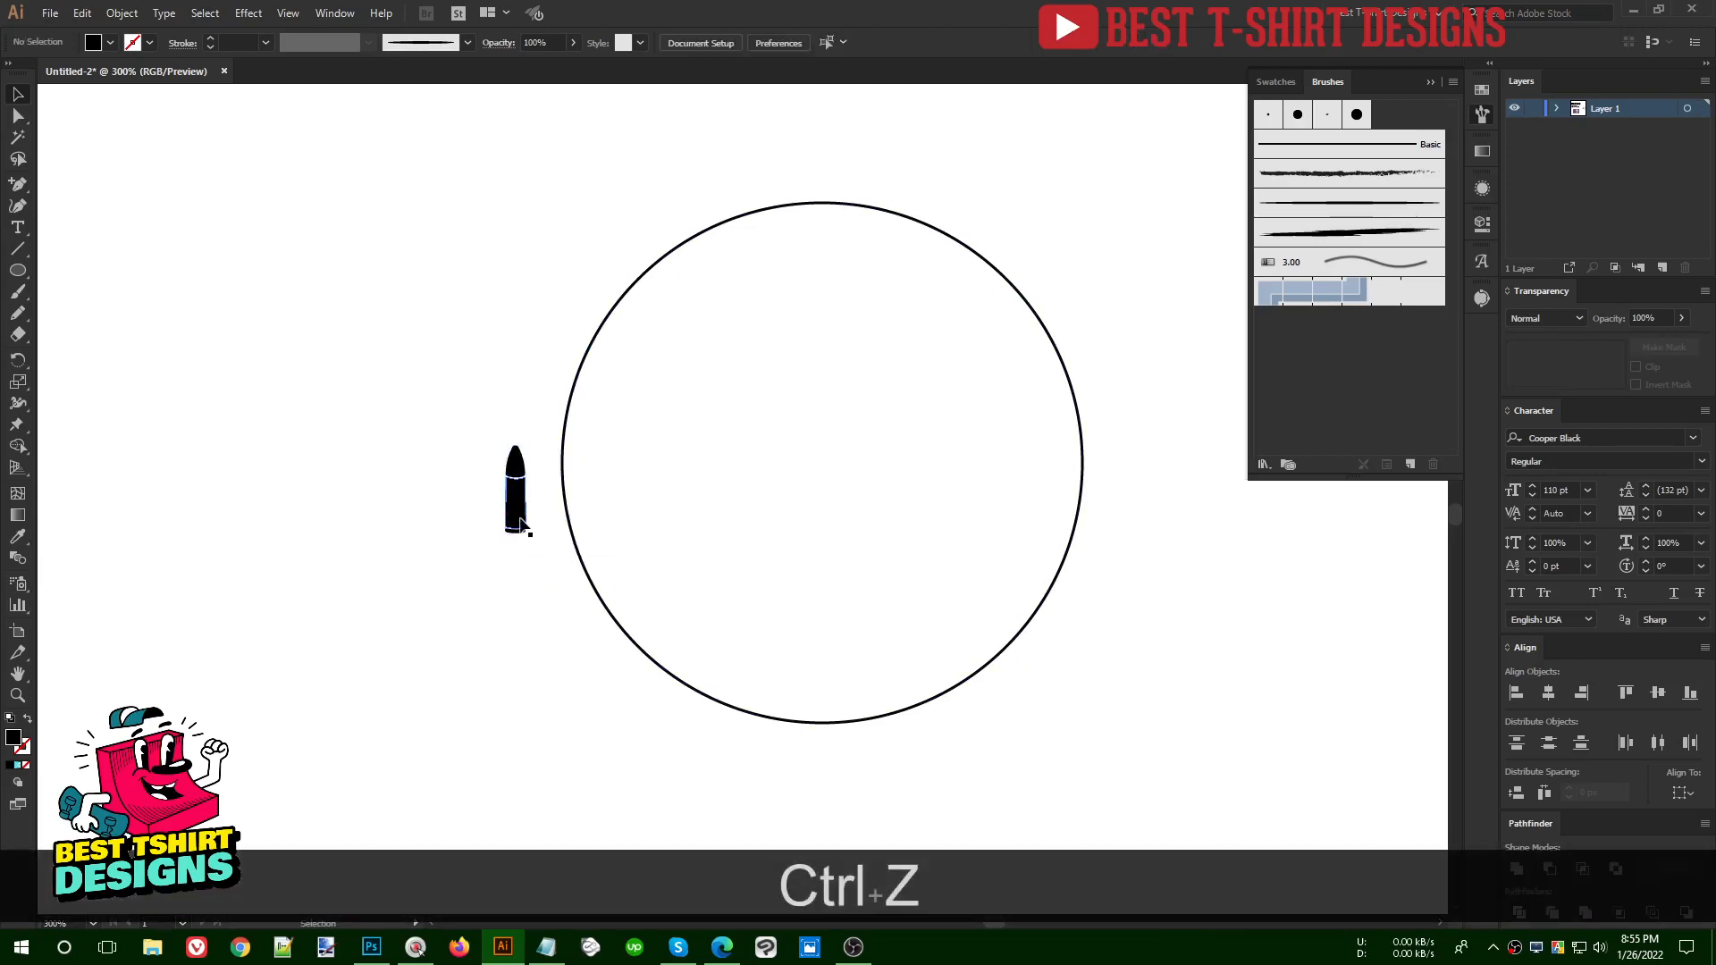
- Create a pattern brush from the bullet, keeping Fixed 100% scale, 0% spacing, Stretch to fit and no colorization
left_click(1409, 465)
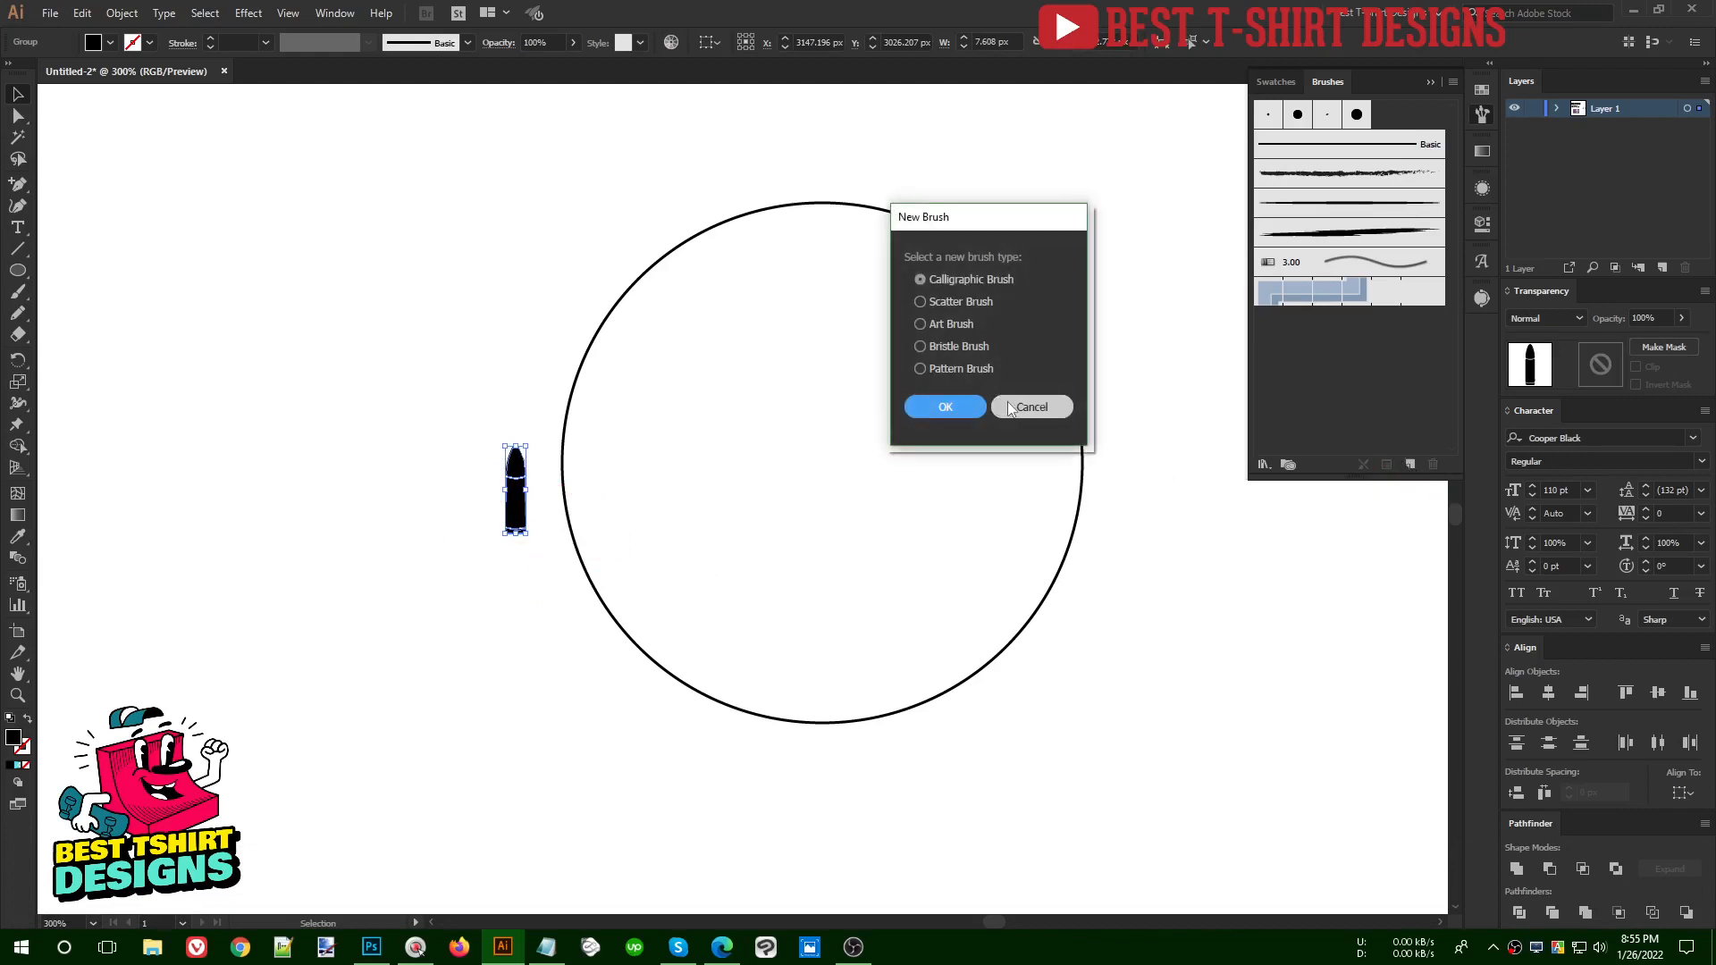
left_click(952, 370)
left_click(942, 409)
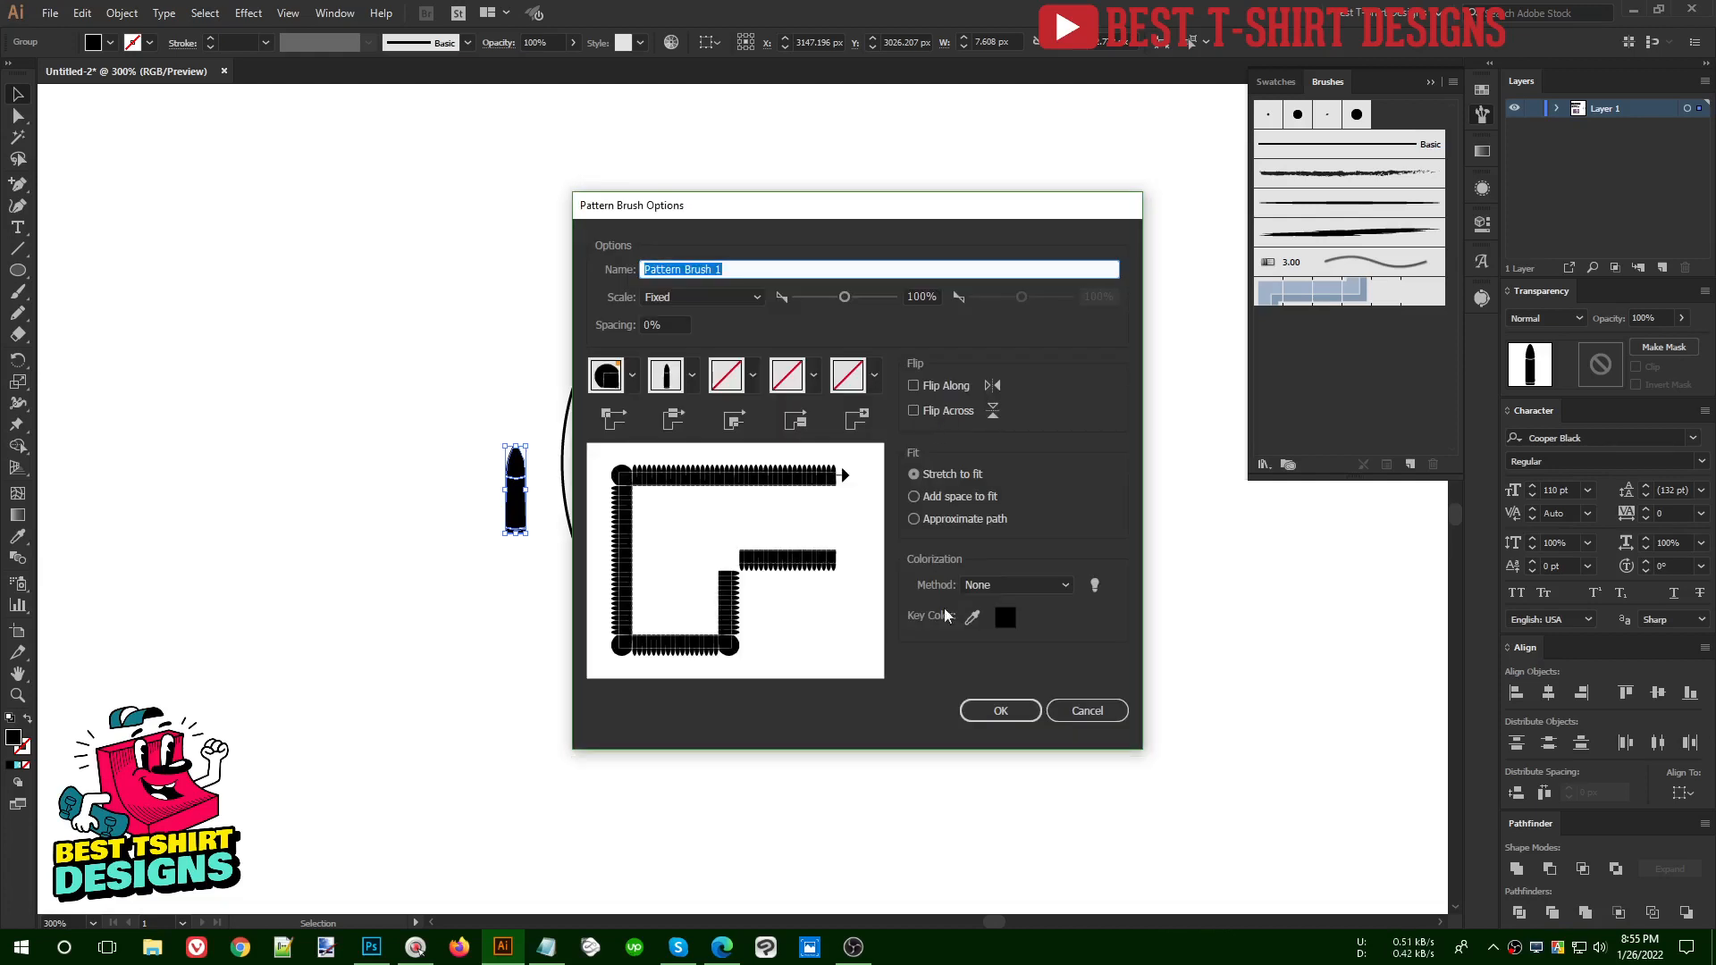
left_click(999, 711)
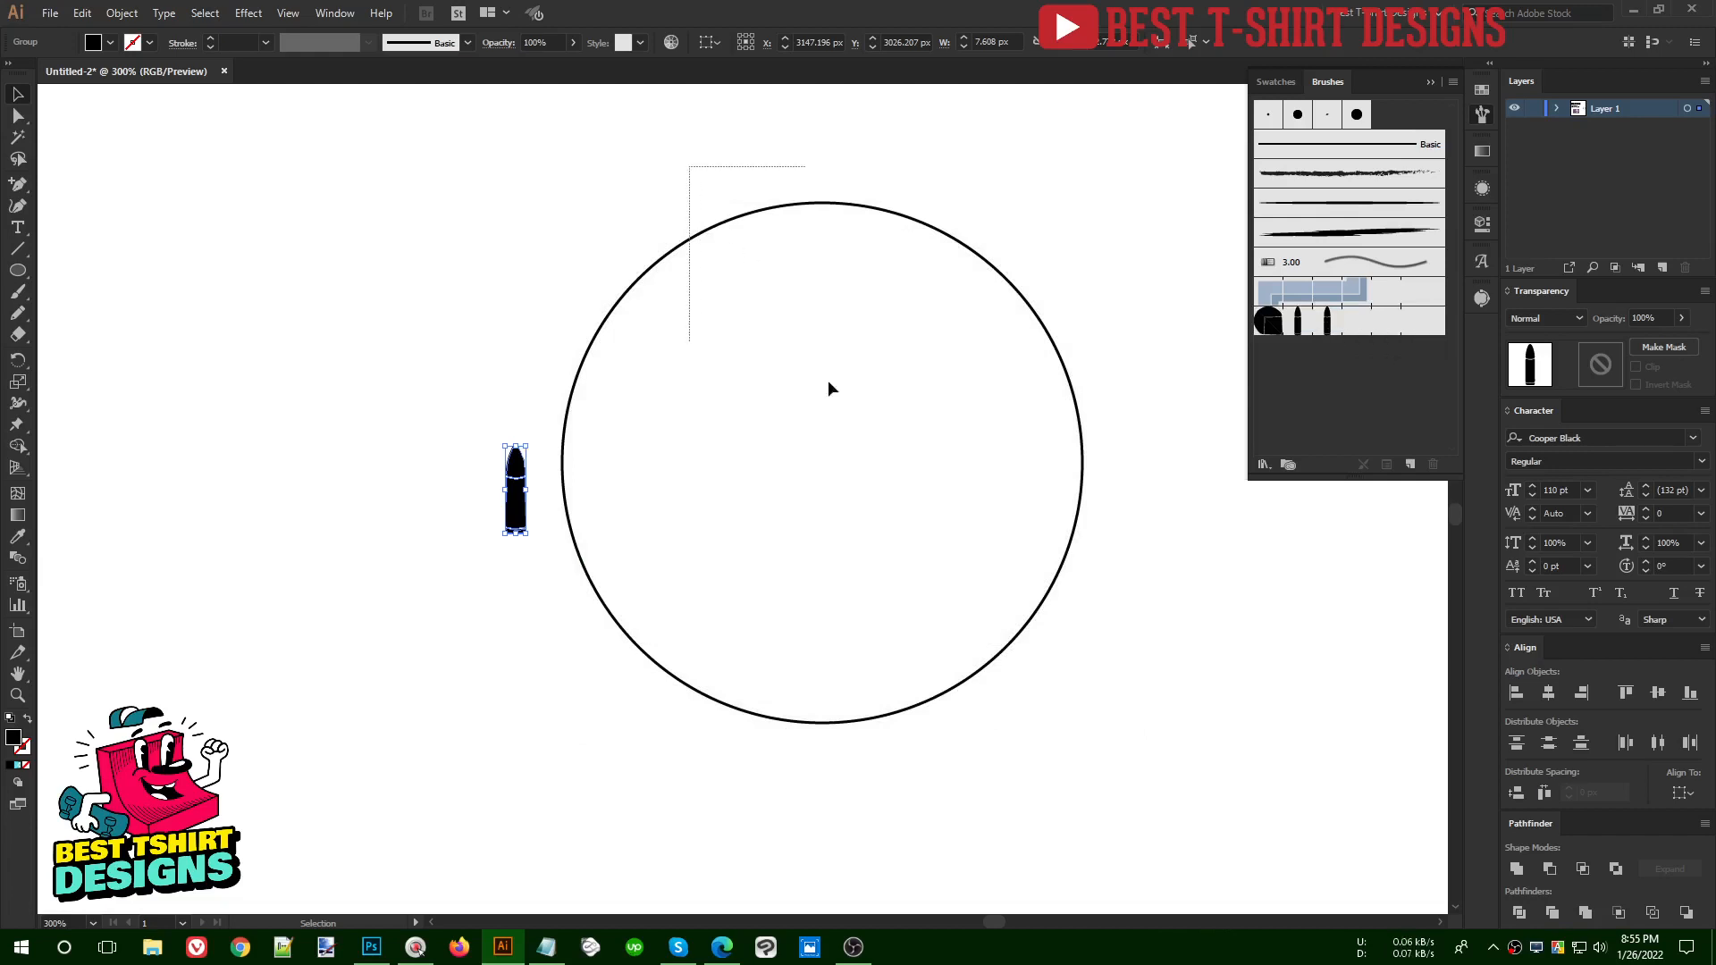
- Apply the bullet pattern brush to the circle, try thicker and thinner stroke weights, and set the weight to 0.25 pt
left_click_drag(827, 388, 835, 395)
left_click(1338, 323)
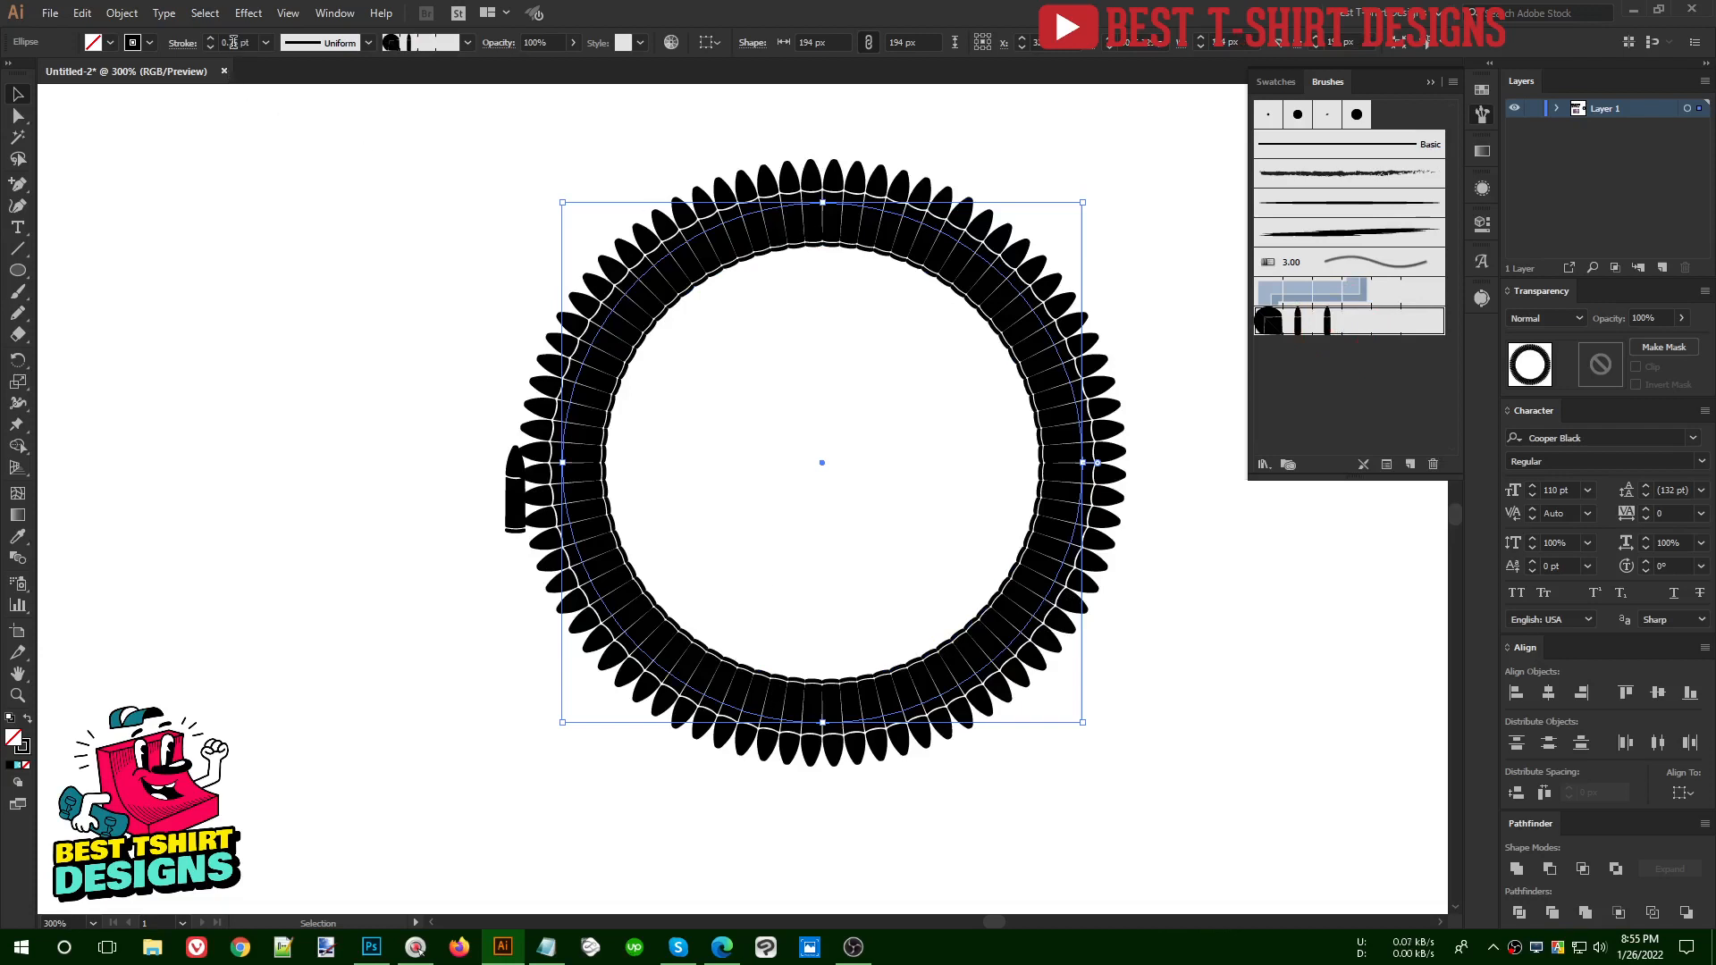
scroll(234, 42, "down", 2)
scroll(233, 42, "up", 4)
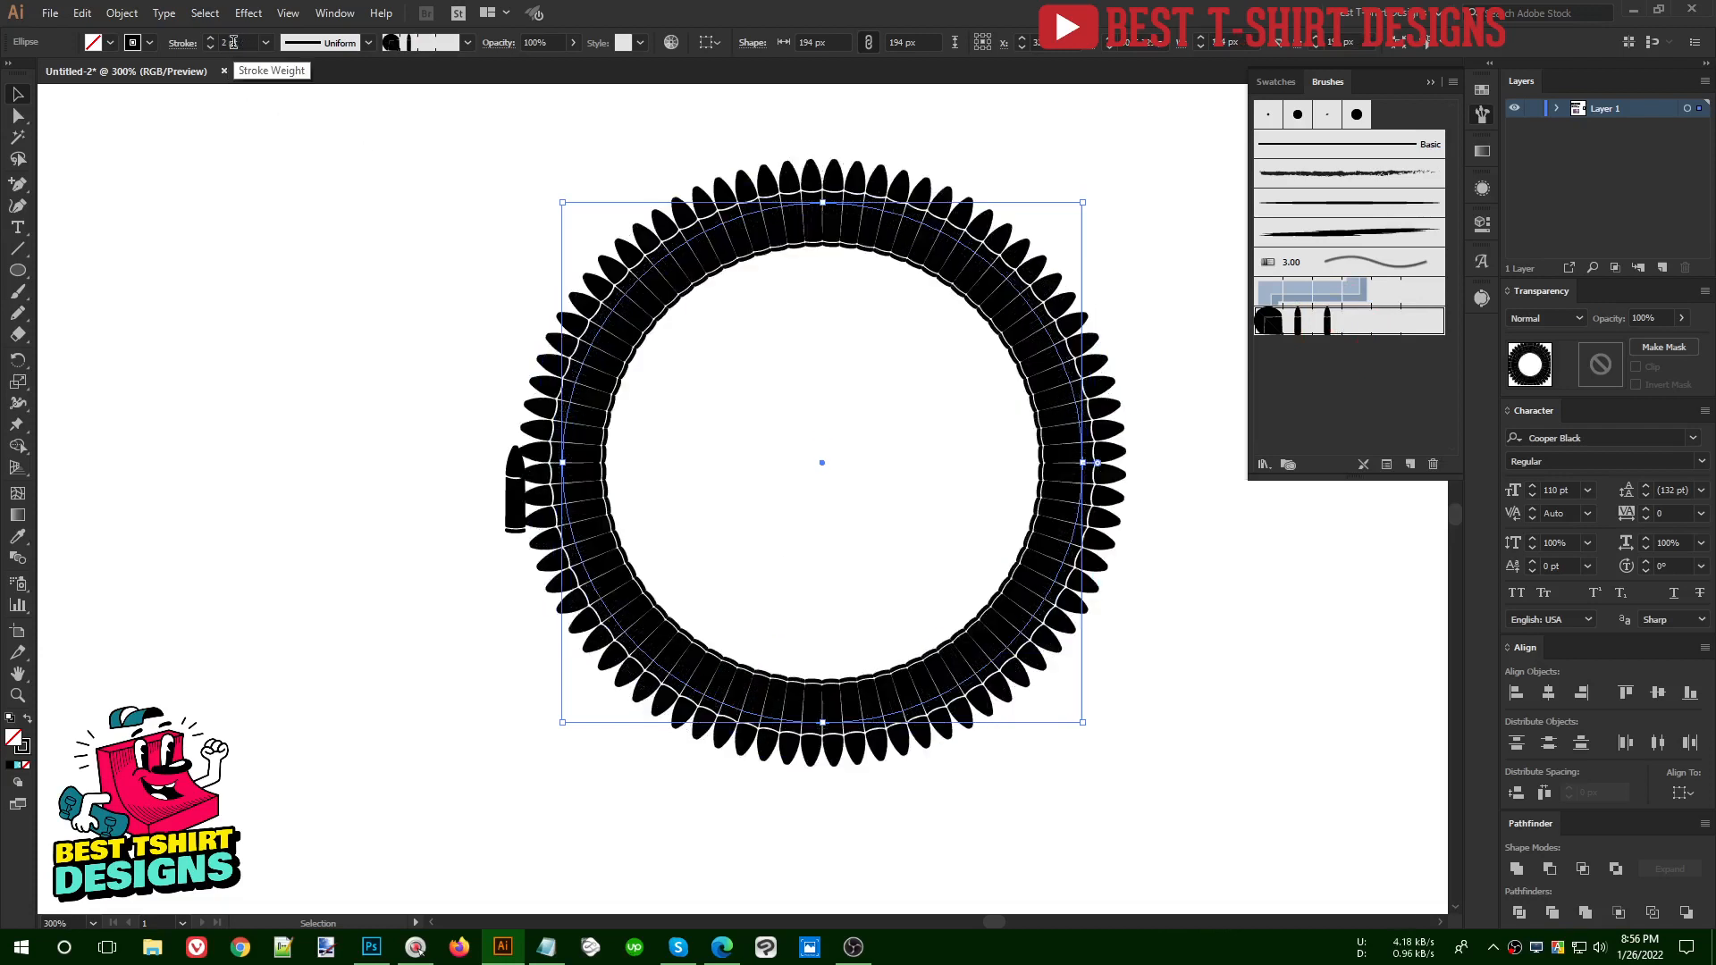
scroll(234, 42, "up", 2)
scroll(234, 42, "down", 2)
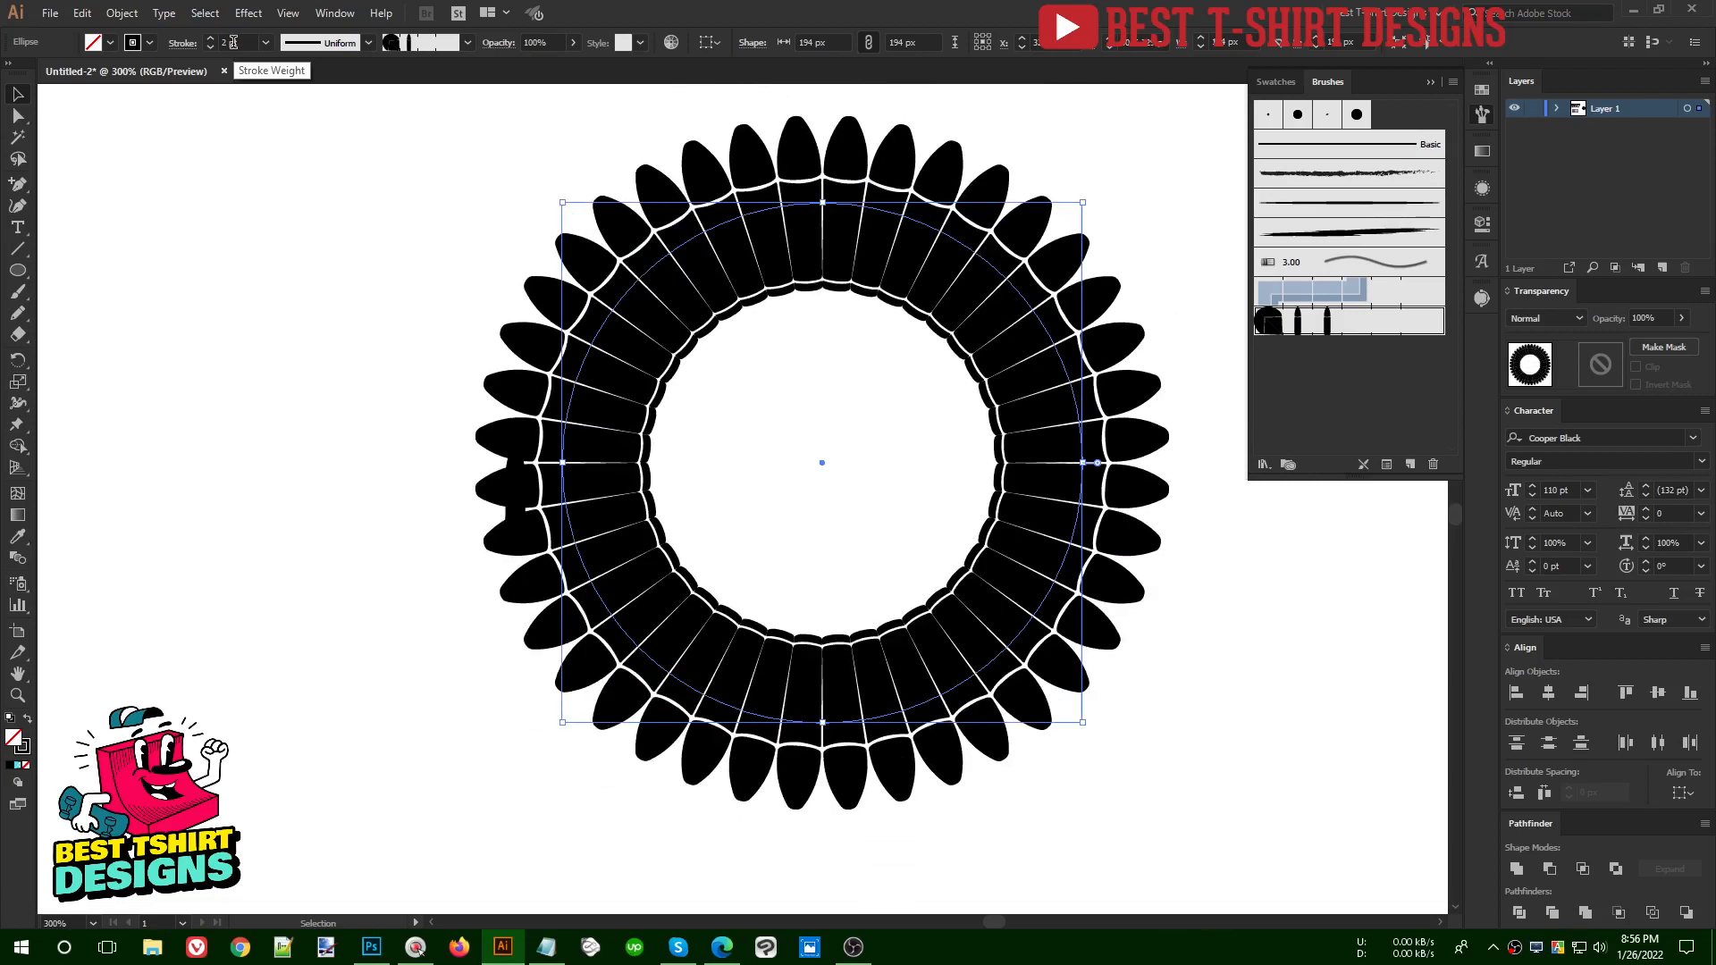
scroll(233, 42, "down", 3)
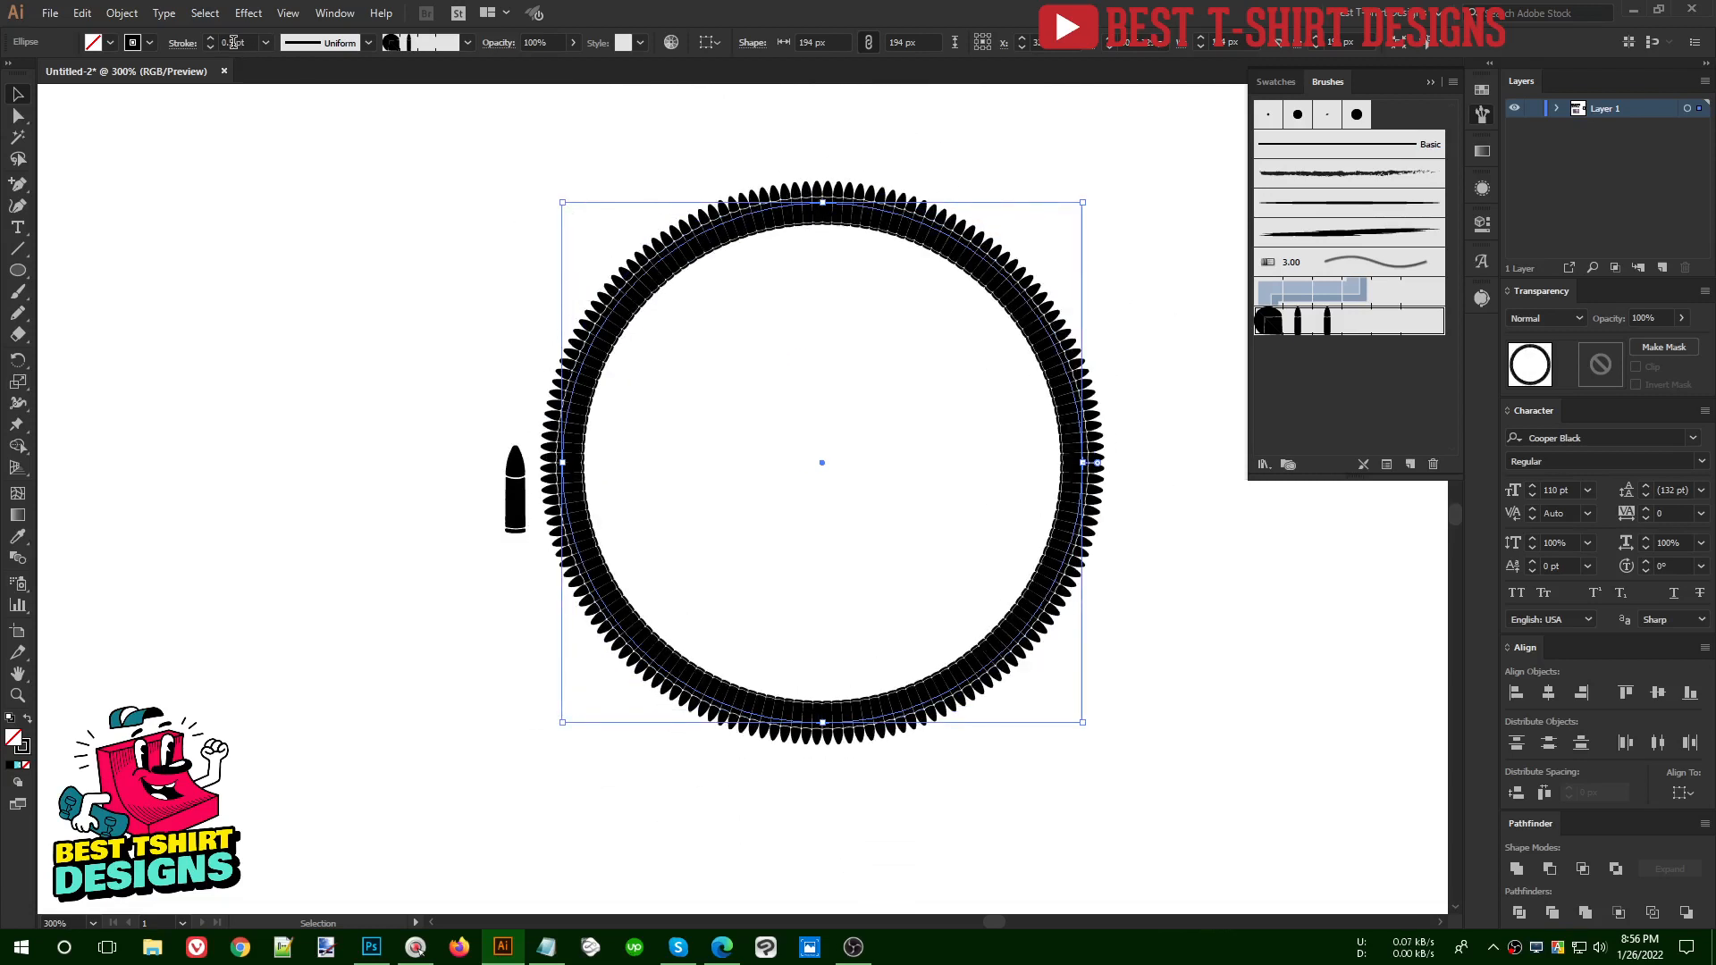
scroll(233, 42, "down", 1)
left_click(295, 275)
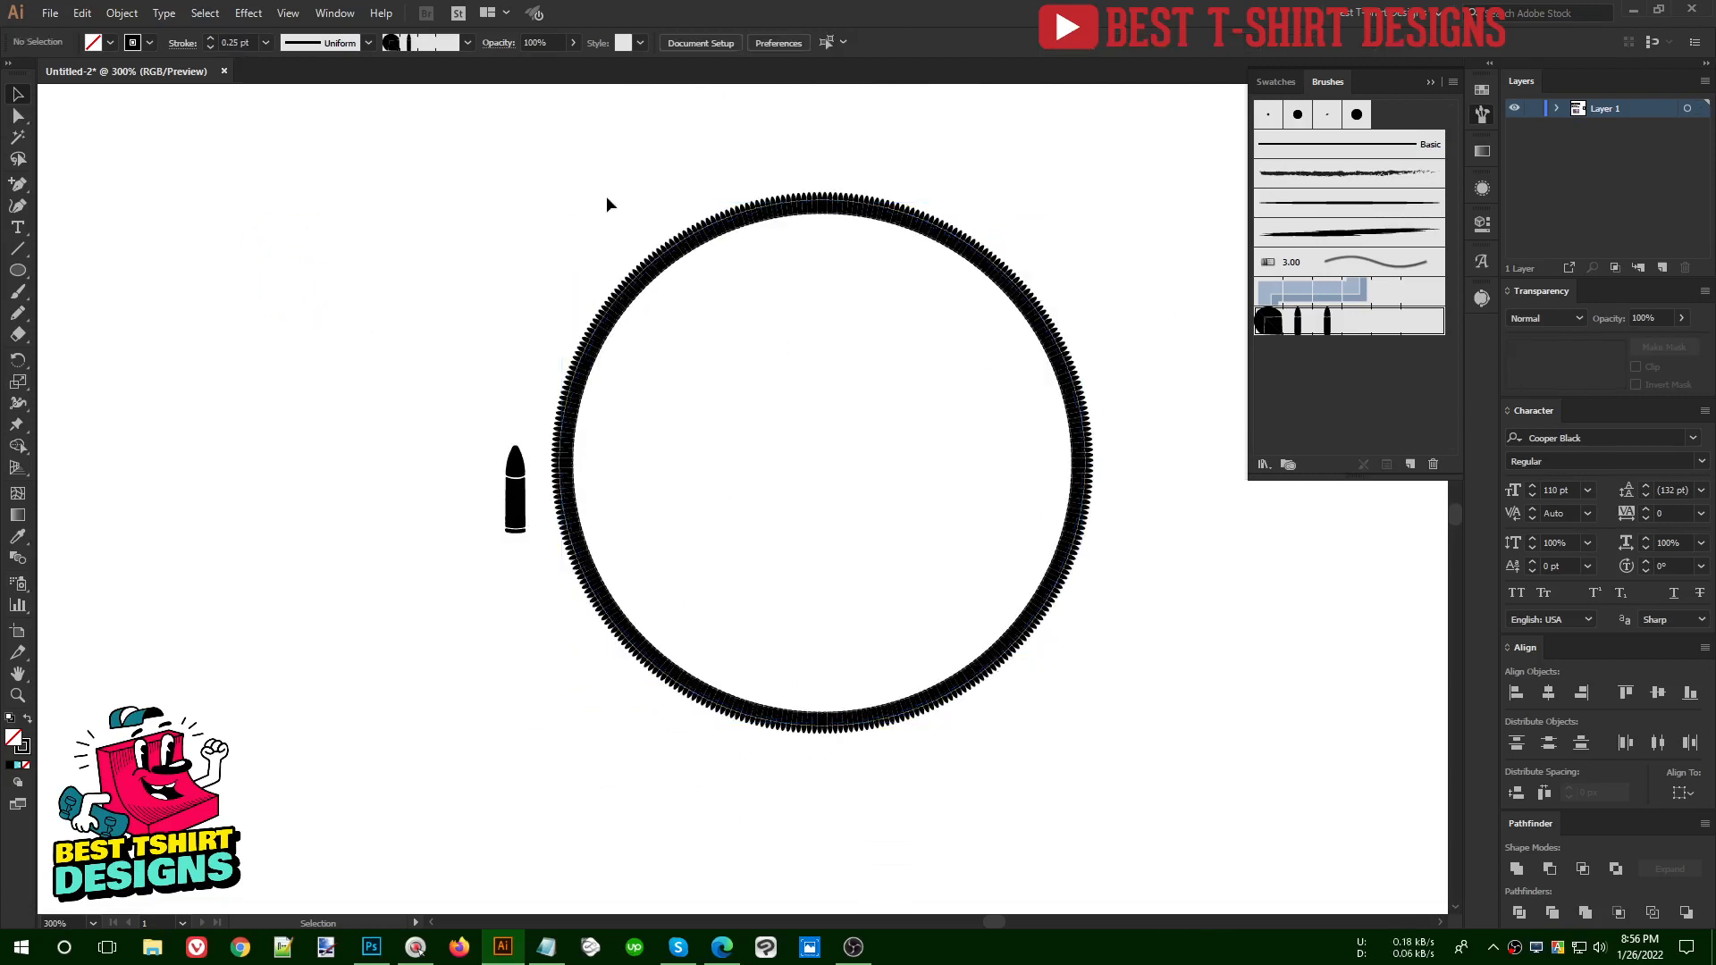
- Draw a small solid black circle left of the bullet and duplicate it sideways so the two circles partly overlap
left_click_drag(606, 204, 701, 290)
scroll(929, 403, "down", 1)
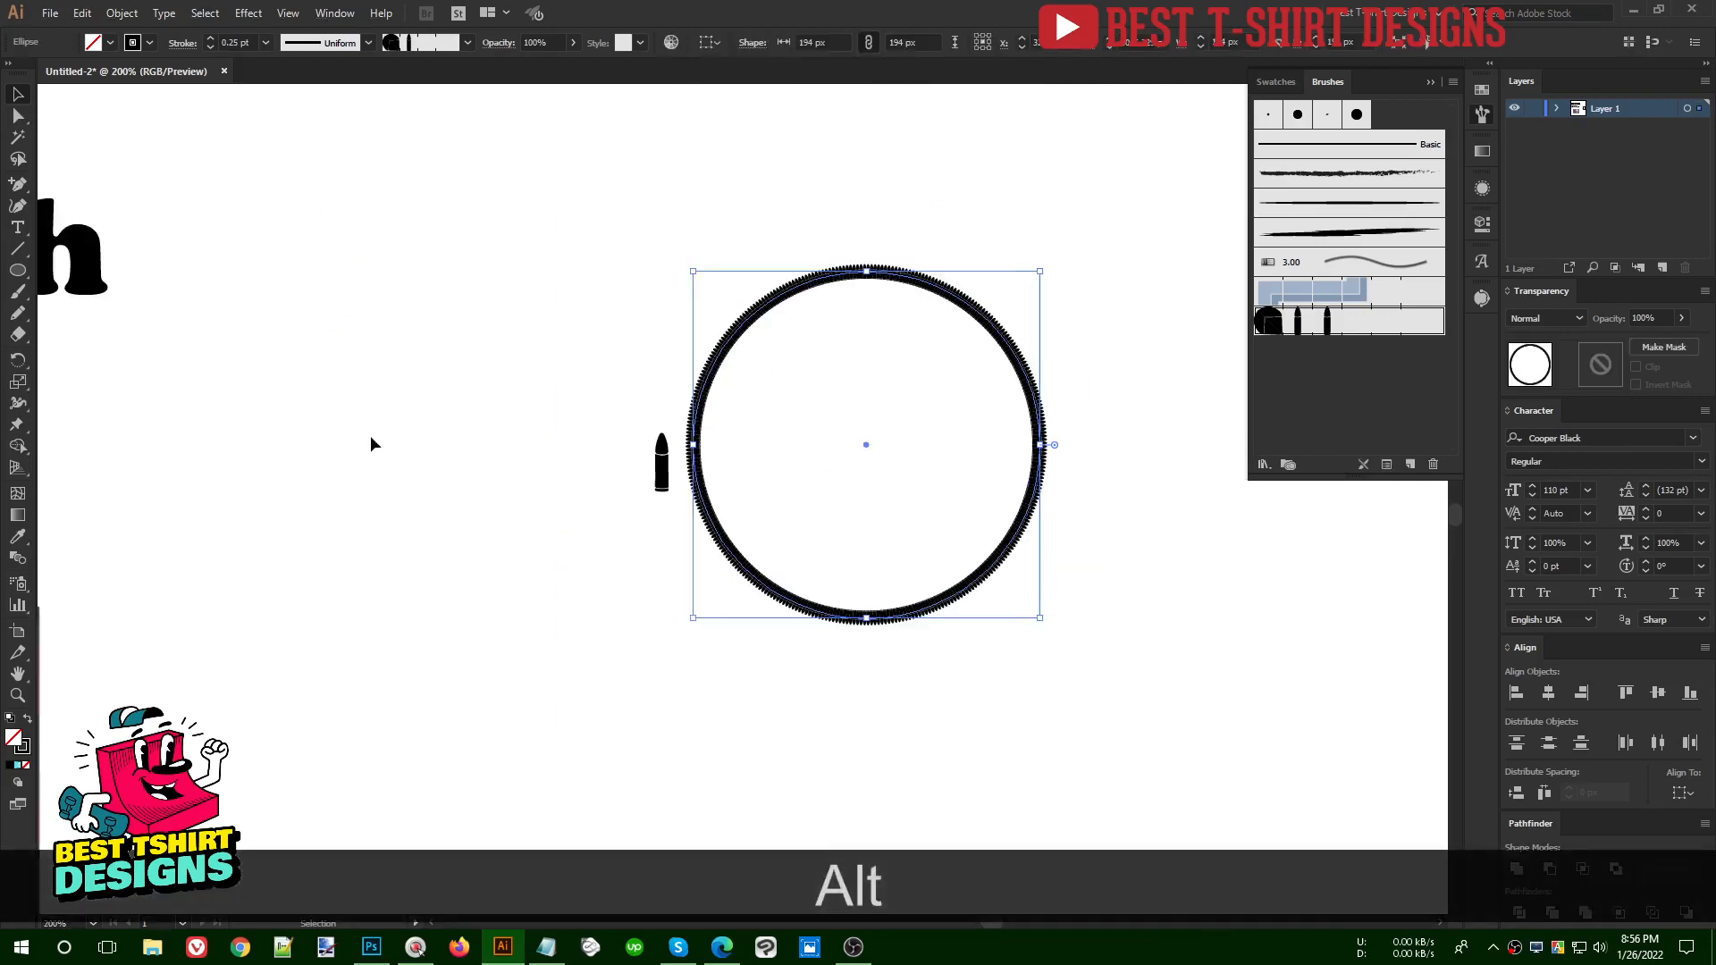
left_click_drag(370, 444, 522, 463)
left_click(536, 334)
left_click(15, 271)
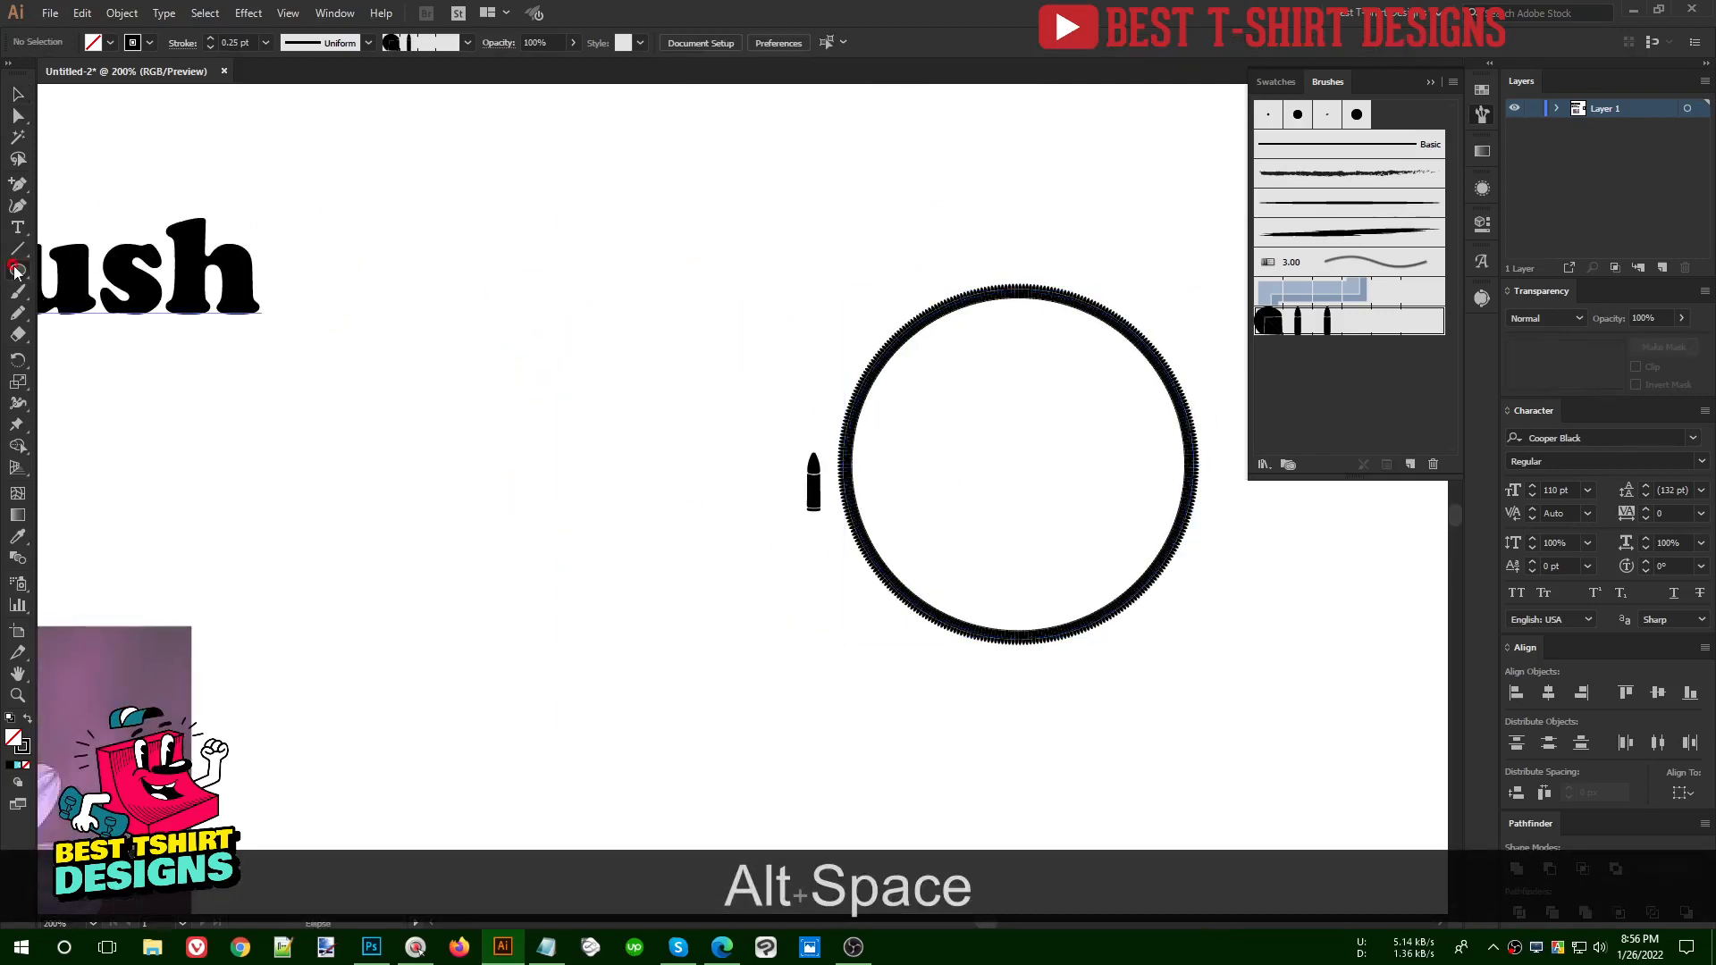
scroll(344, 487, "up", 1)
mouse_move(539, 469)
left_mouse_down()
mouse_move(572, 483)
mouse_move(621, 456)
left_mouse_up()
key("v")
scroll(446, 452, "up", 1, "alt")
key("shift+x")
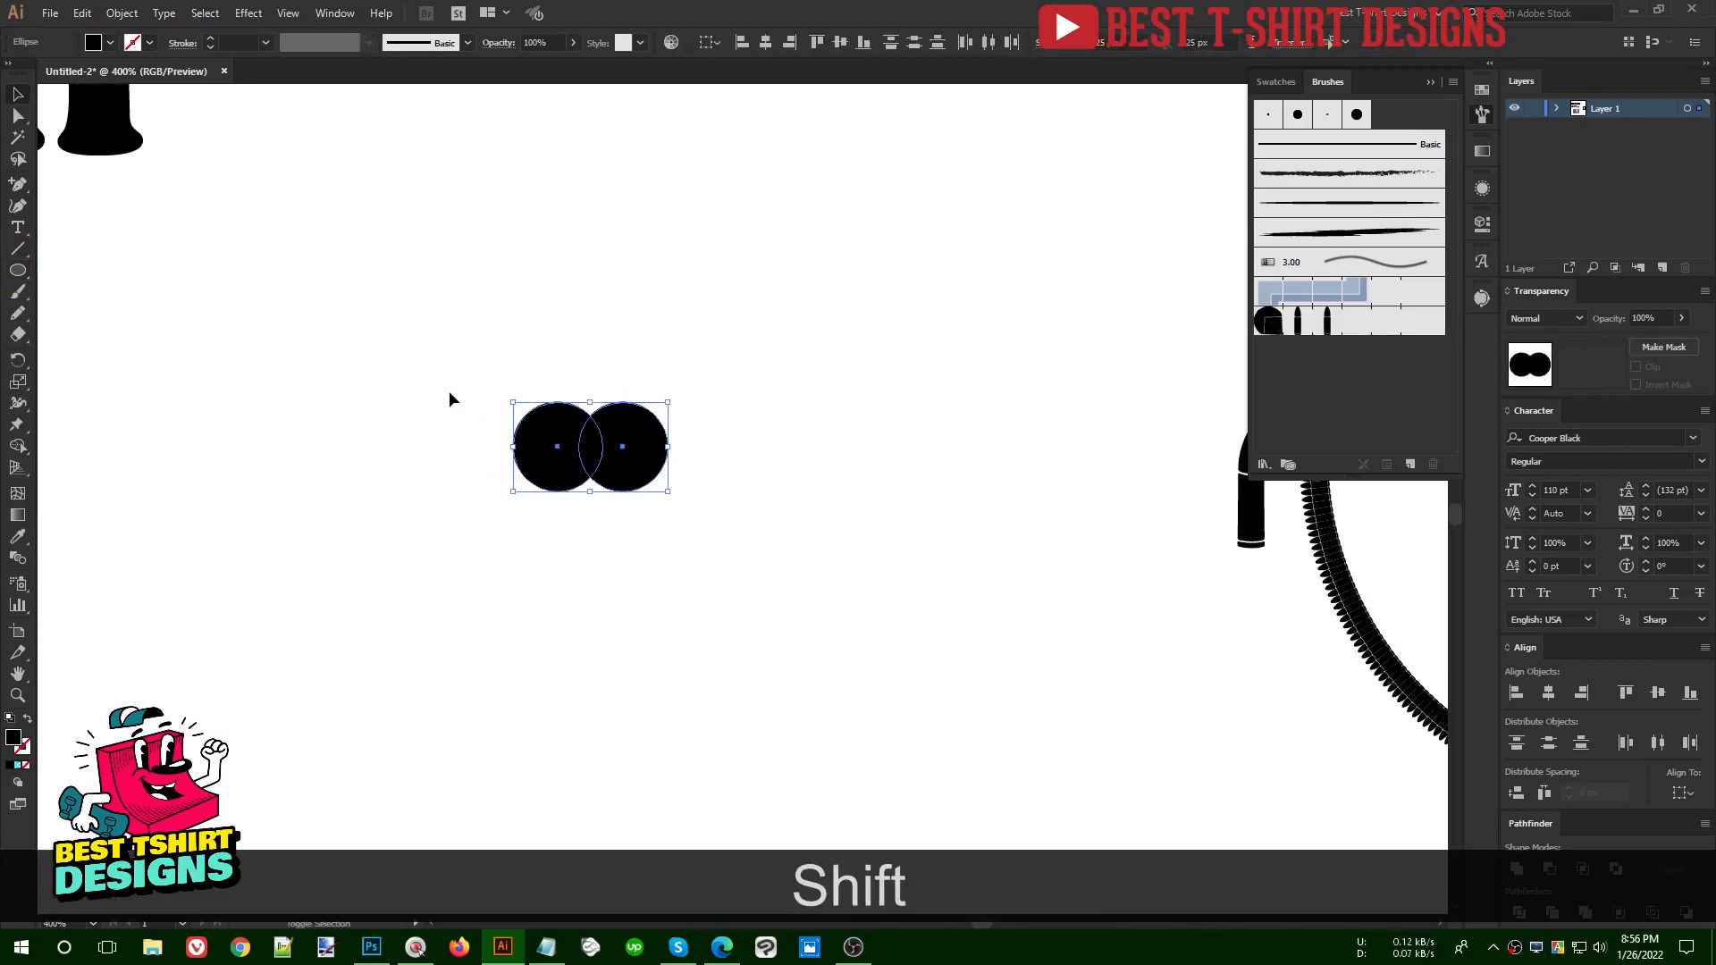
- Remove the outer parts of both circles with the Shape Builder, keeping only the leaf-shaped overlap
key("shift+m")
left_click(633, 447, "alt")
left_click(565, 456, "alt")
key("v")
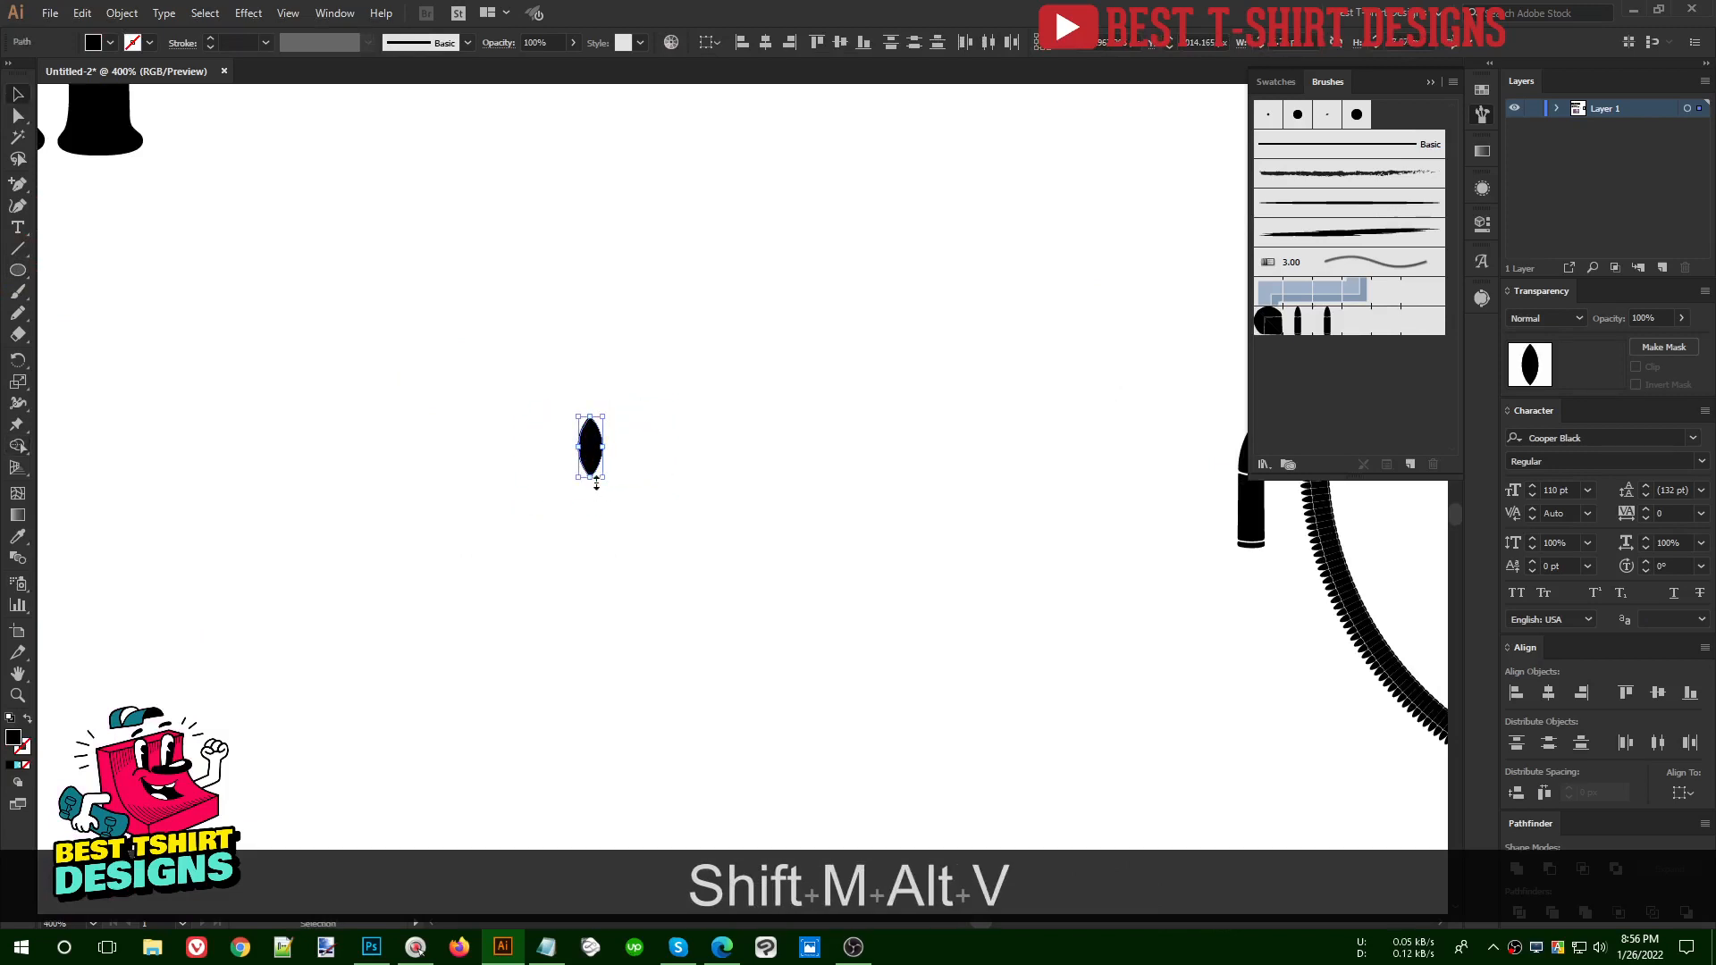
- Rotate the leaf shape 45 degrees clockwise so it leans to the upper right
scroll(593, 466, "up", 3, "alt")
left_click_drag(604, 458, 731, 456, "alt")
left_click(706, 404, "shift")
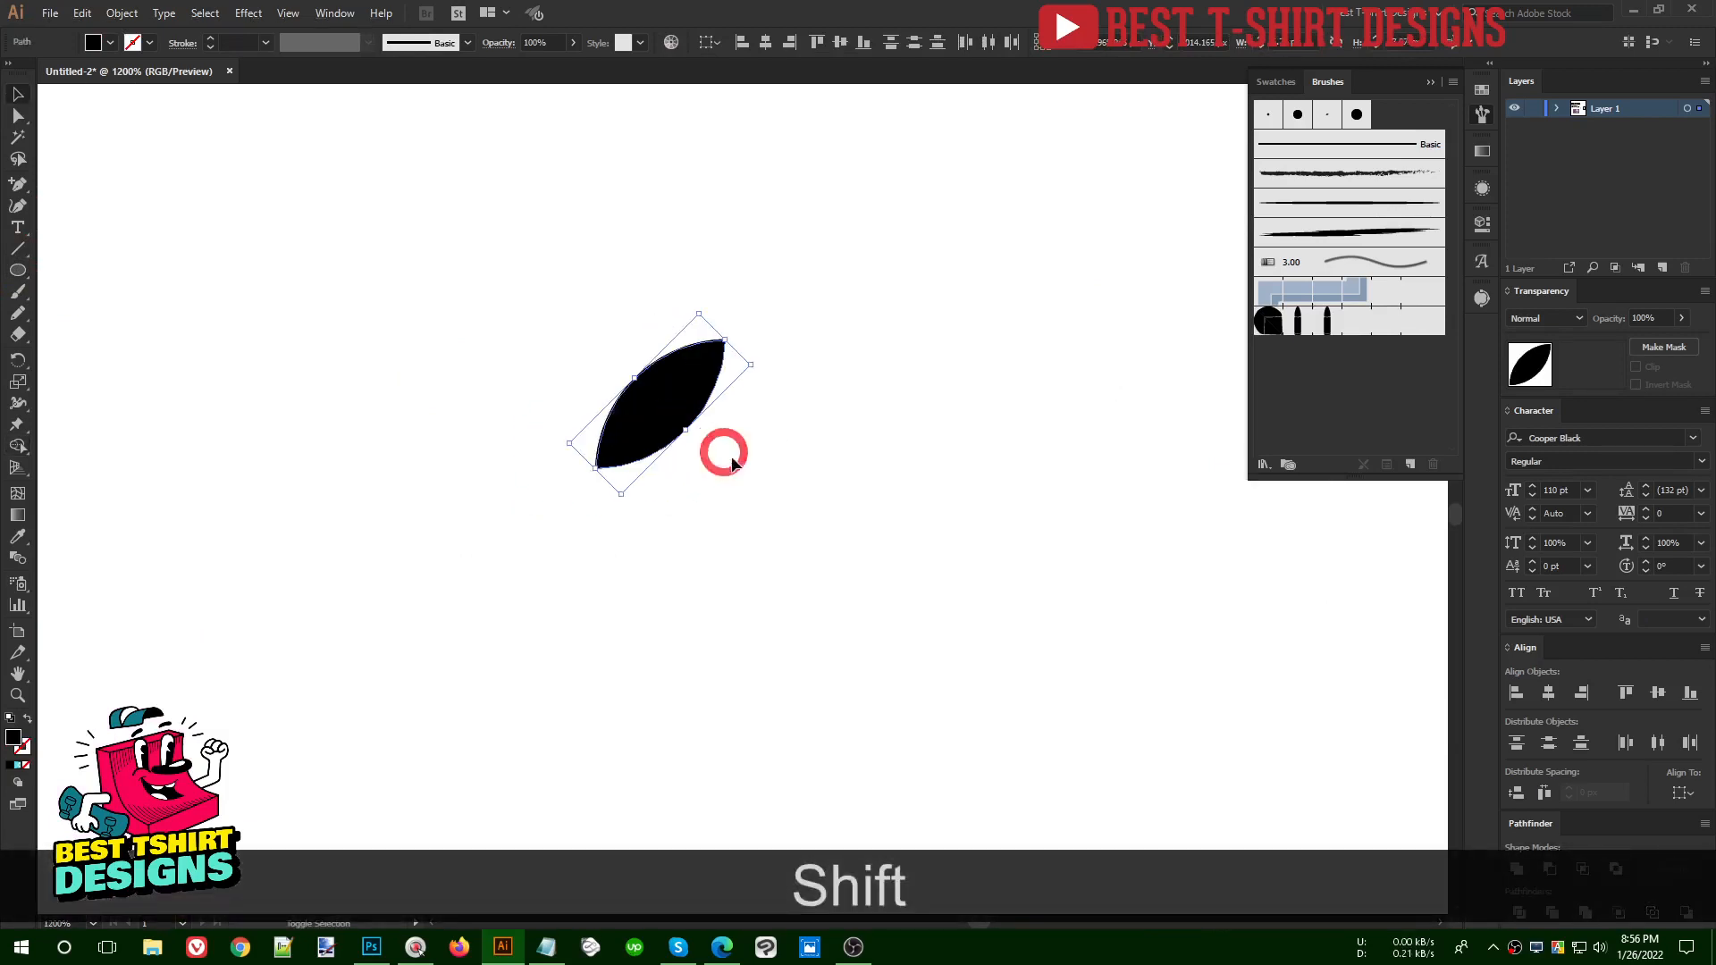
- Copy the leaf in place, turn the copy to lean the opposite way, and shift it left so the lower tips overlap
key("ctrl+c")
key("ctrl+f")
key("r")
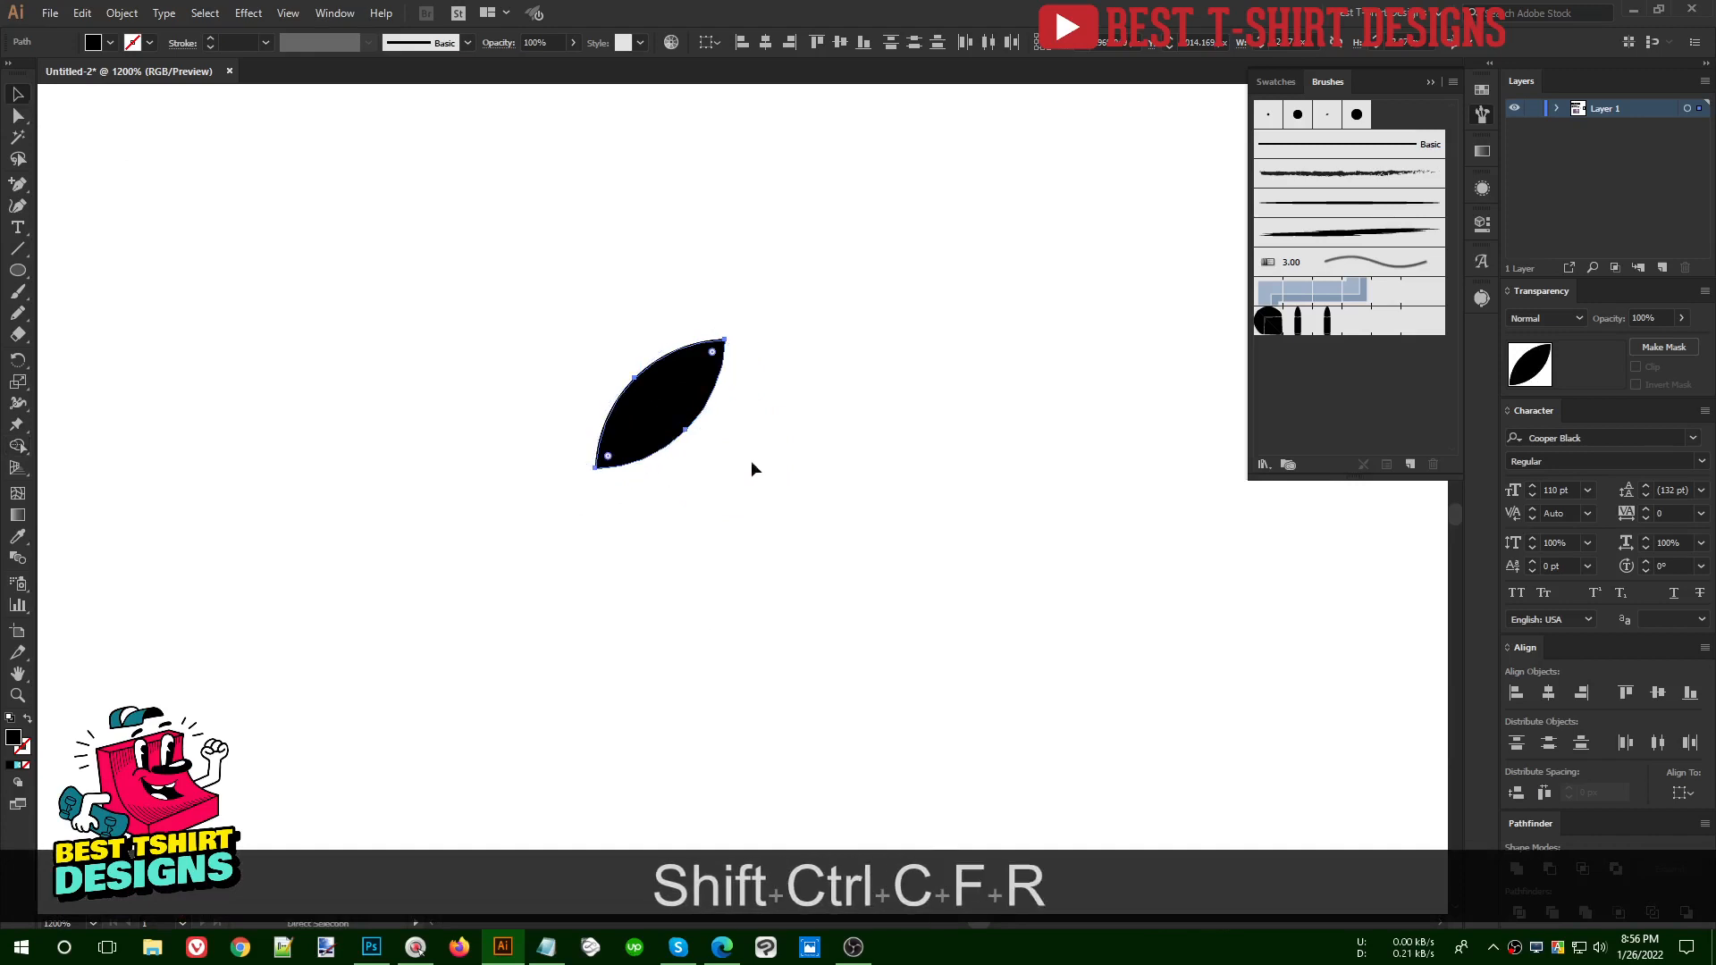
left_click(759, 545)
left_click(858, 583)
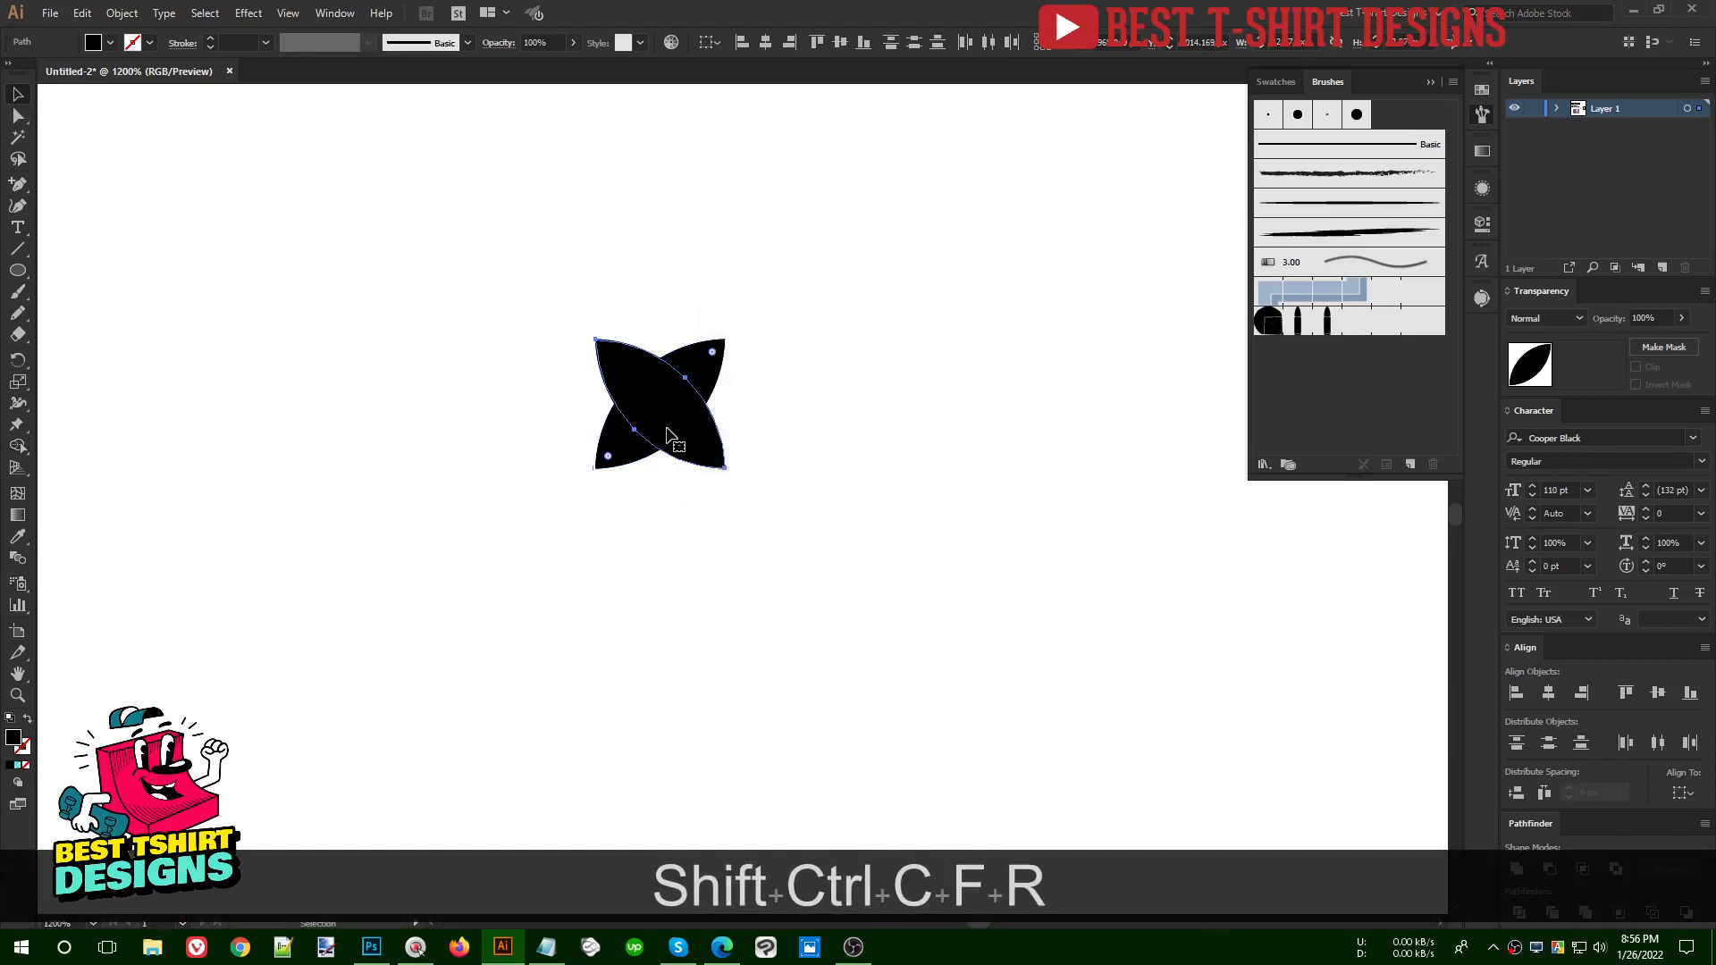
left_click_drag(666, 438, 556, 431)
- Trim the stray tips protruding below the base of the two overlapping leaves with the Shape Builder
left_click_drag(780, 484, 429, 391)
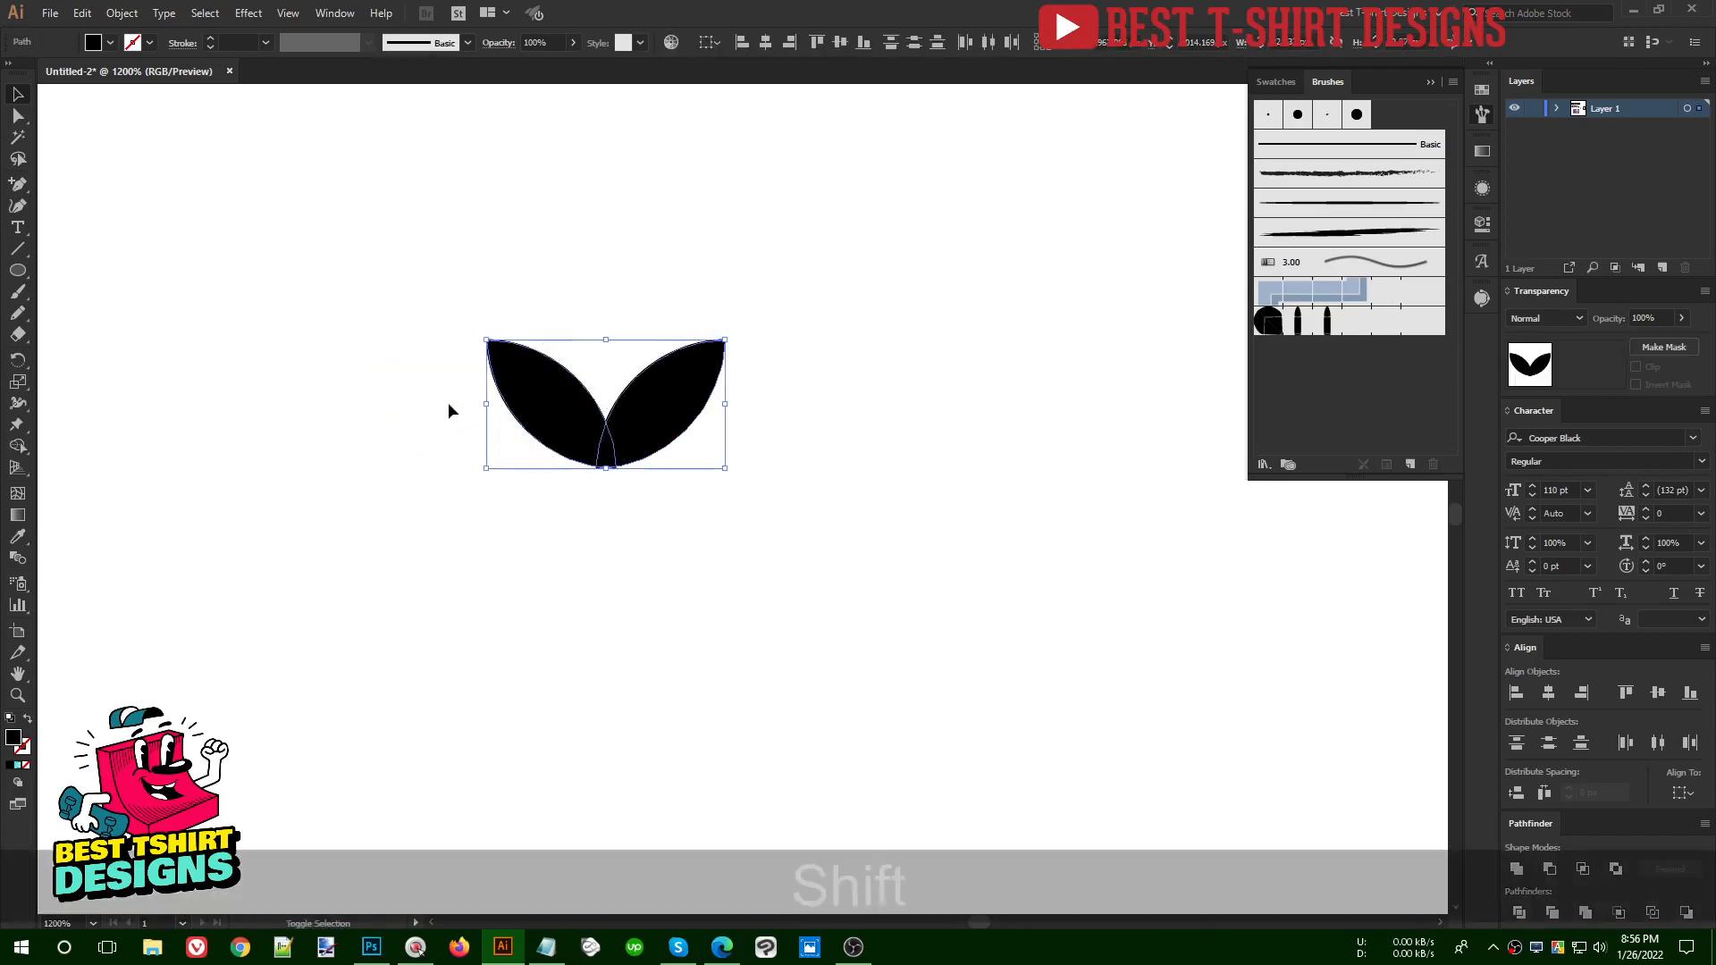
key("shift+m")
scroll(611, 460, "up", 4)
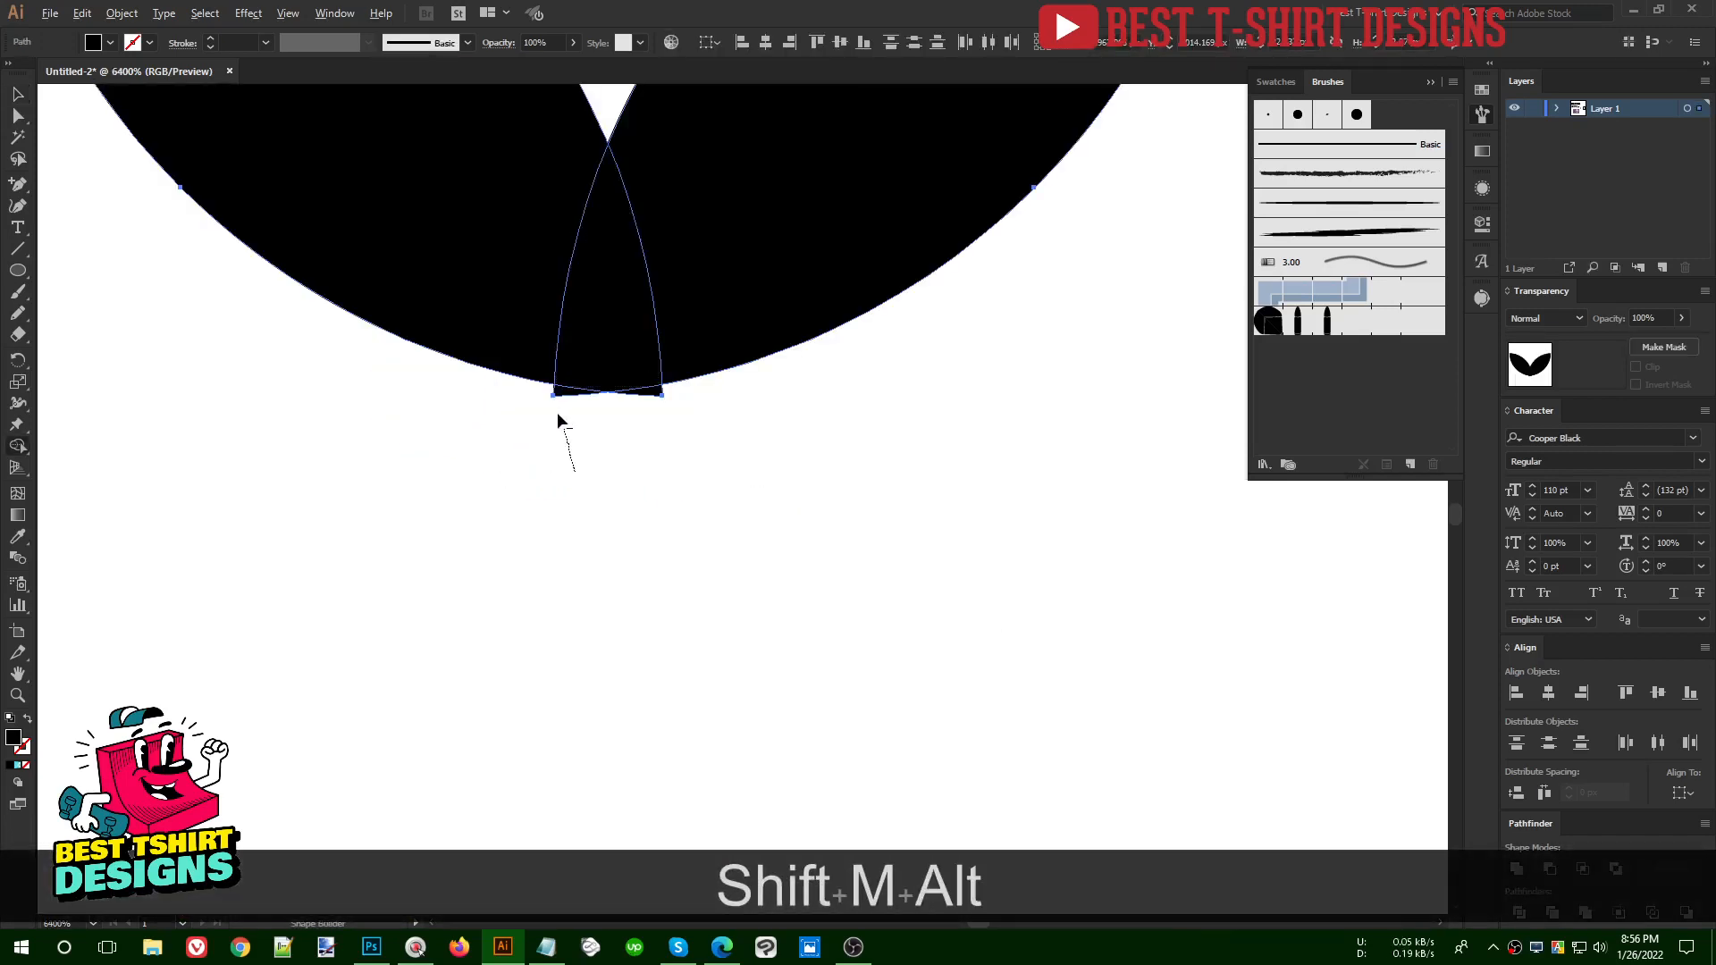
left_click_drag(554, 400, 653, 401)
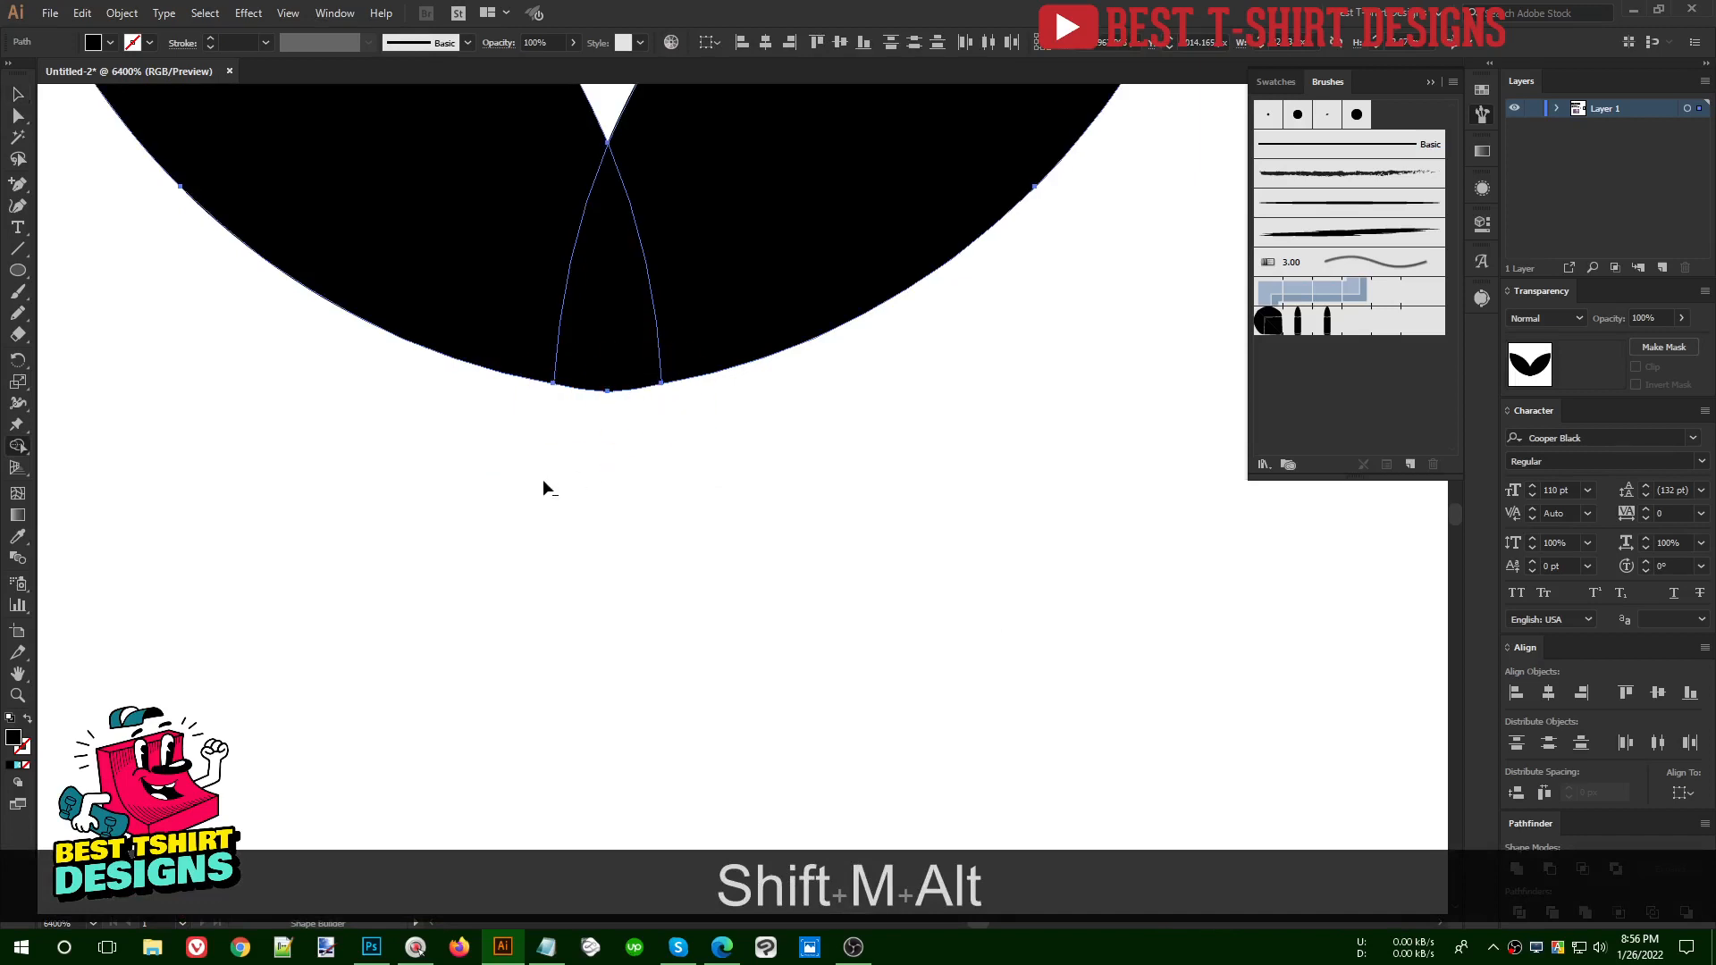
- Rotate the joined leaf pair 90 degrees clockwise so the leaf tips point right
scroll(536, 483, "down", 6)
key("v")
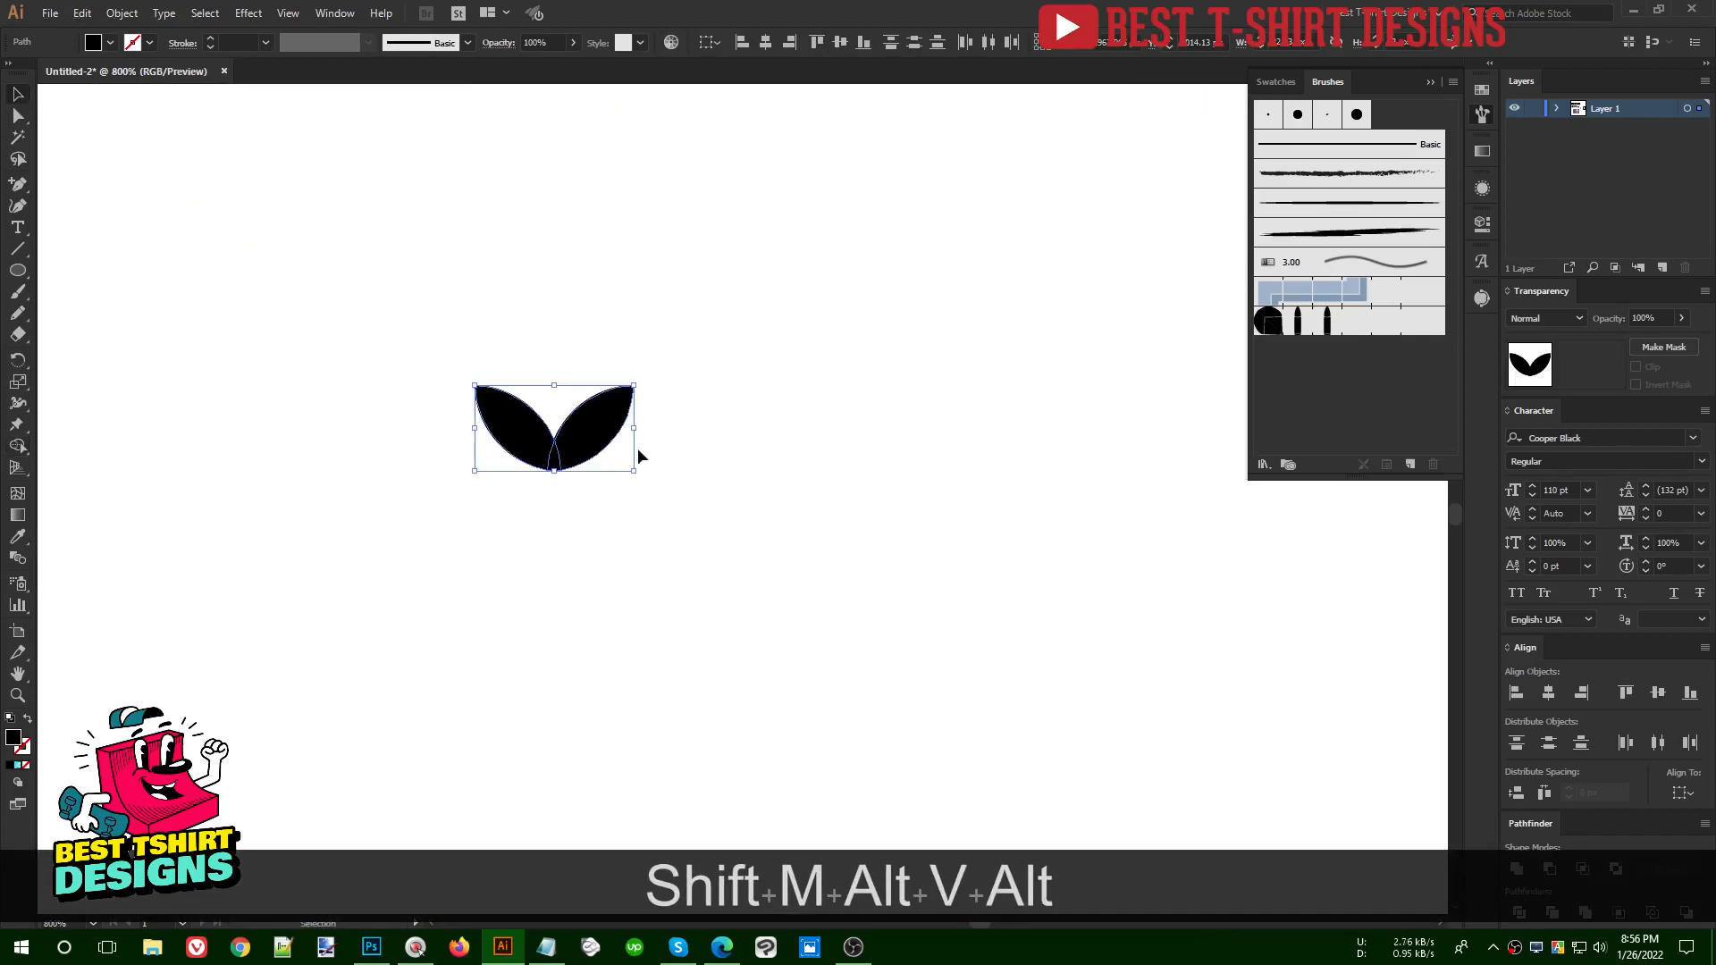
left_click_drag(647, 436, 556, 528)
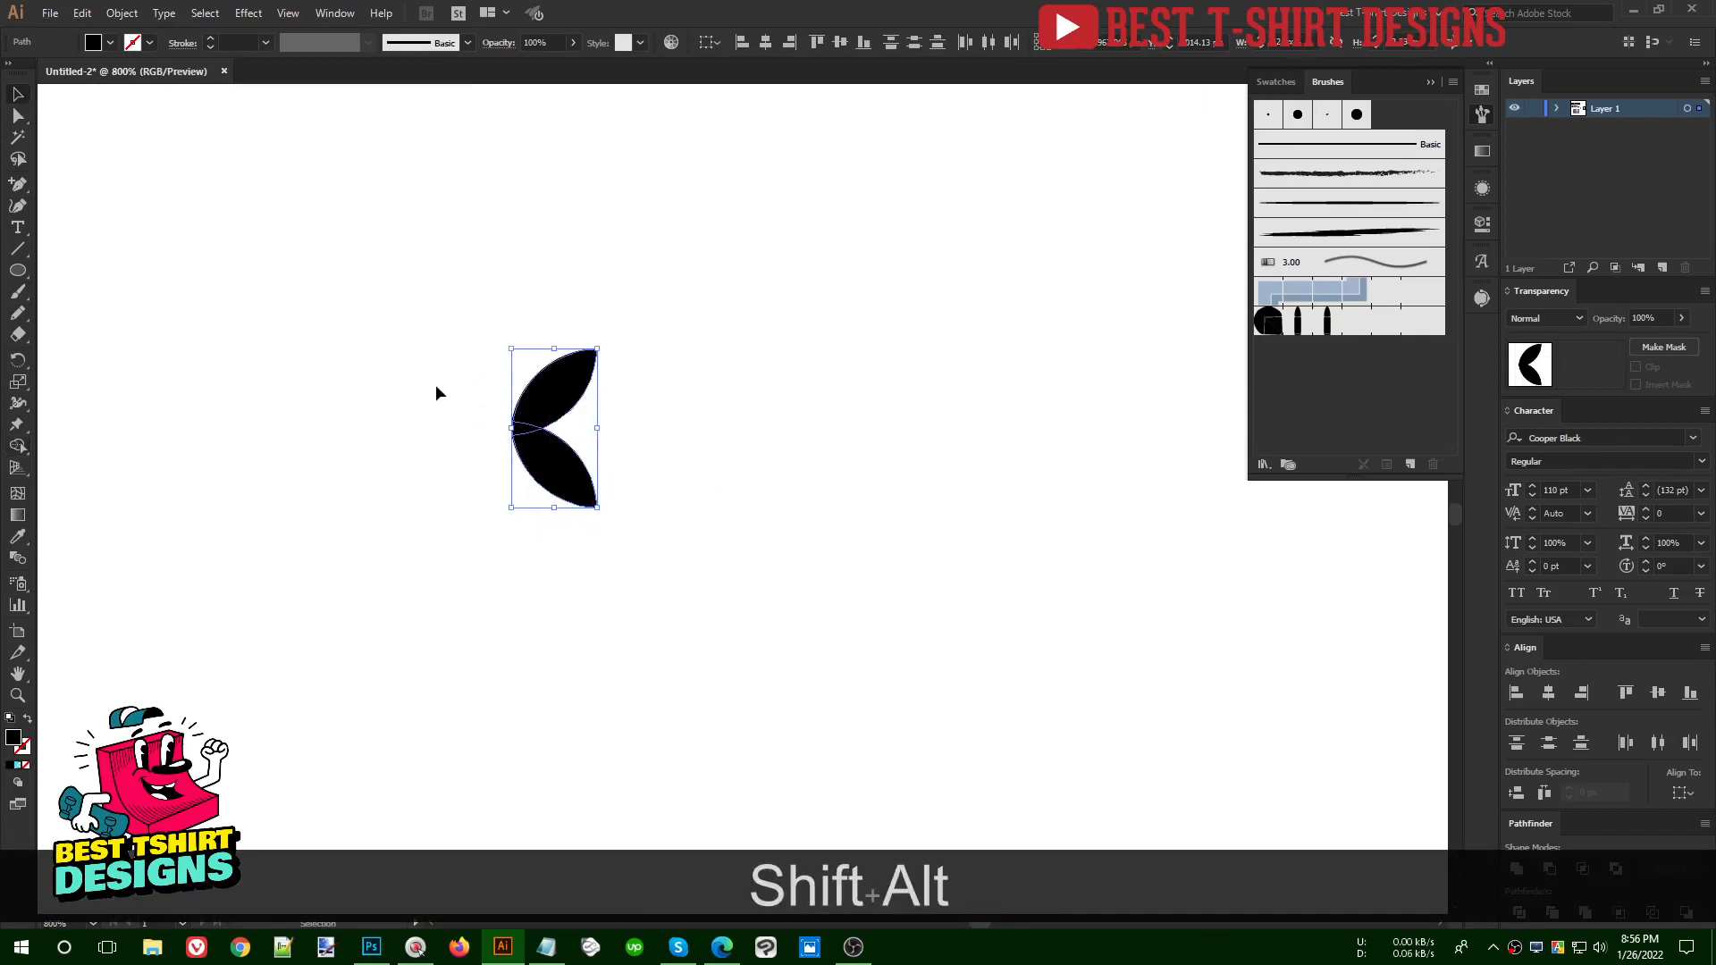
- Create a new Pattern Brush from the rotated leaf pair with the default options
scroll(437, 385, "down", 2)
left_click(1405, 465)
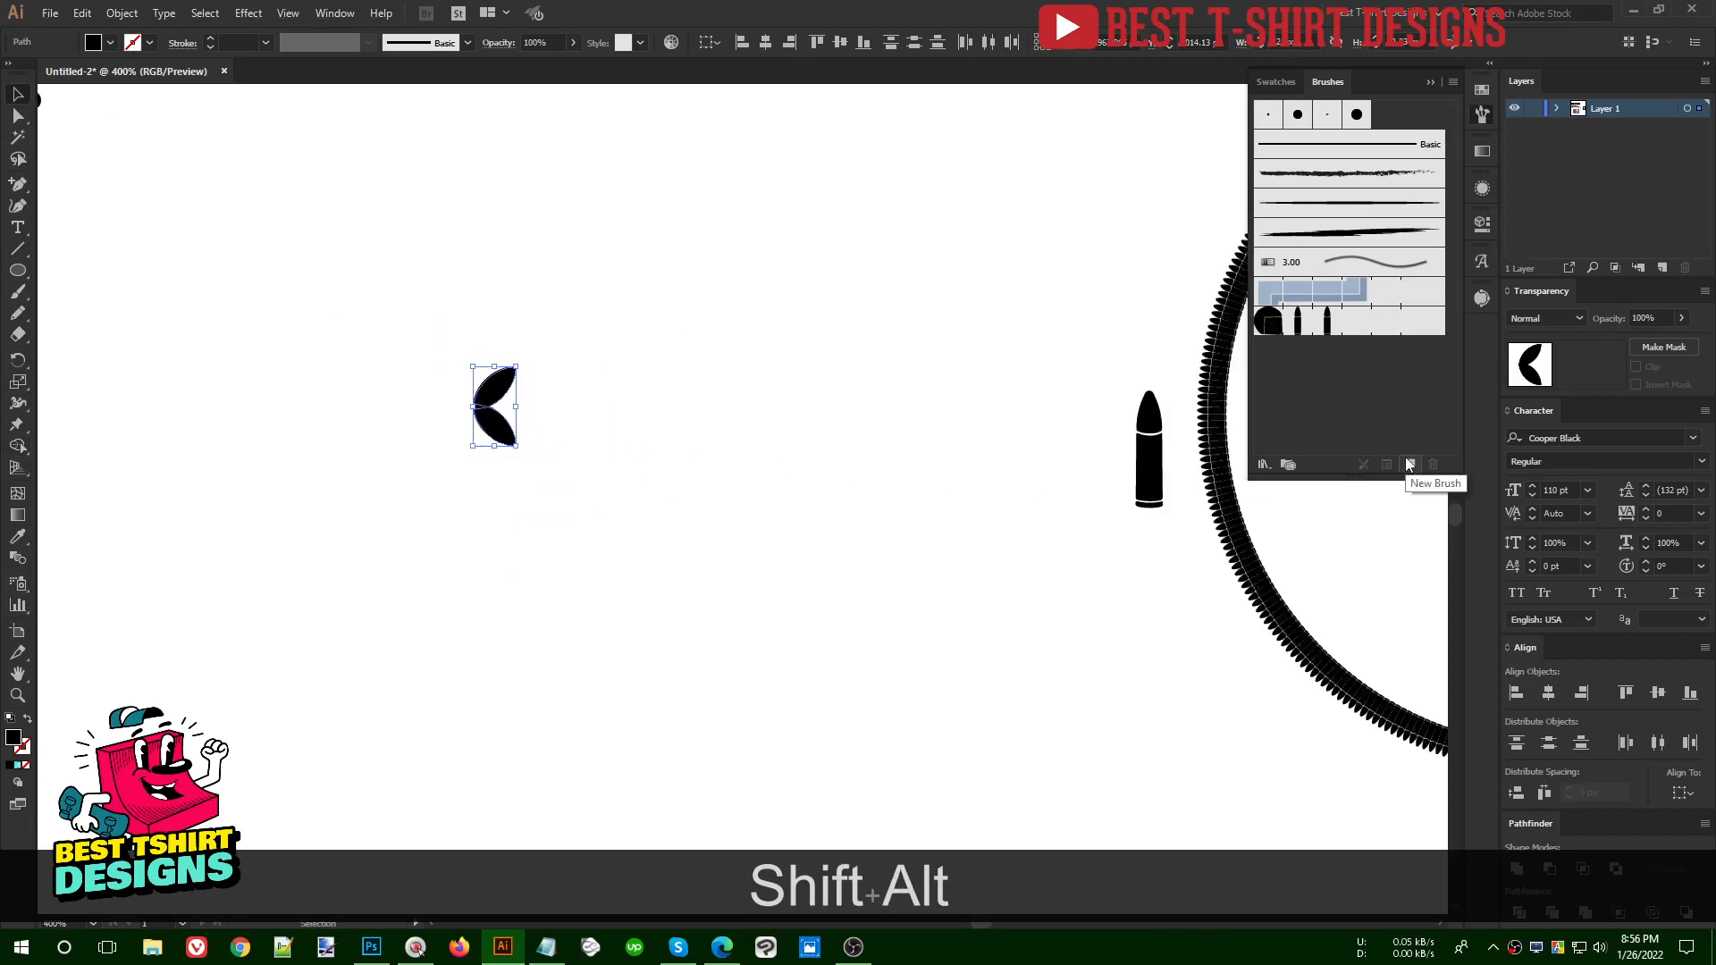
left_click(941, 368)
left_click(945, 407)
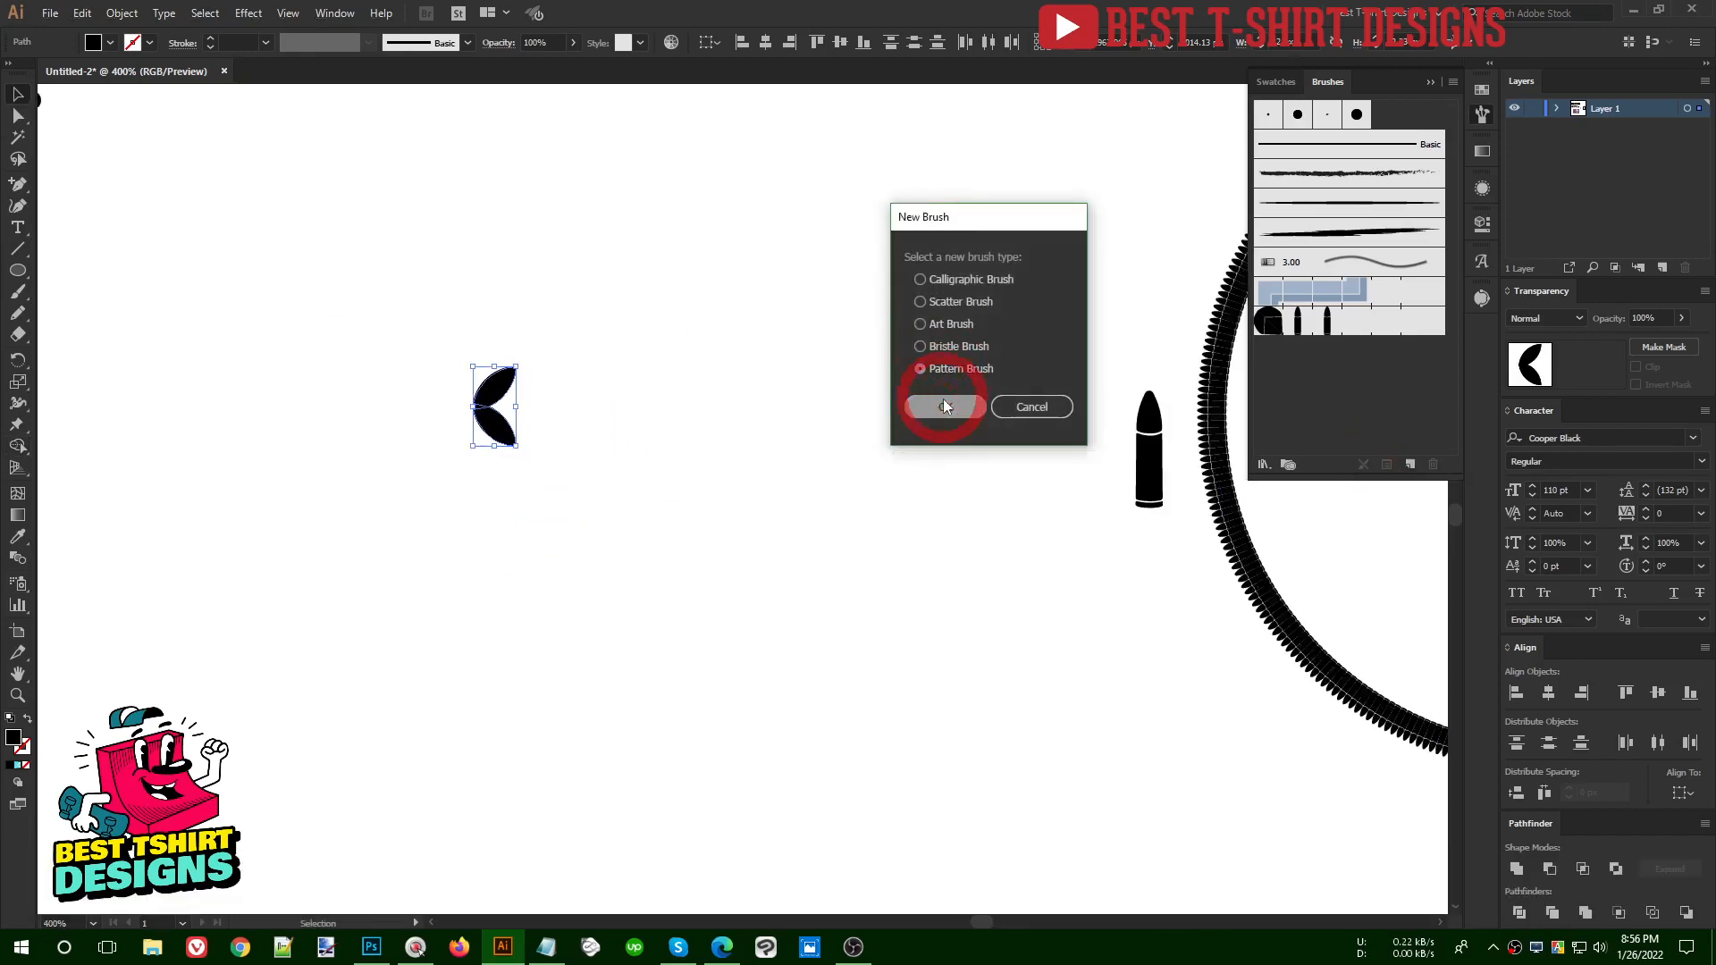
left_click(997, 712)
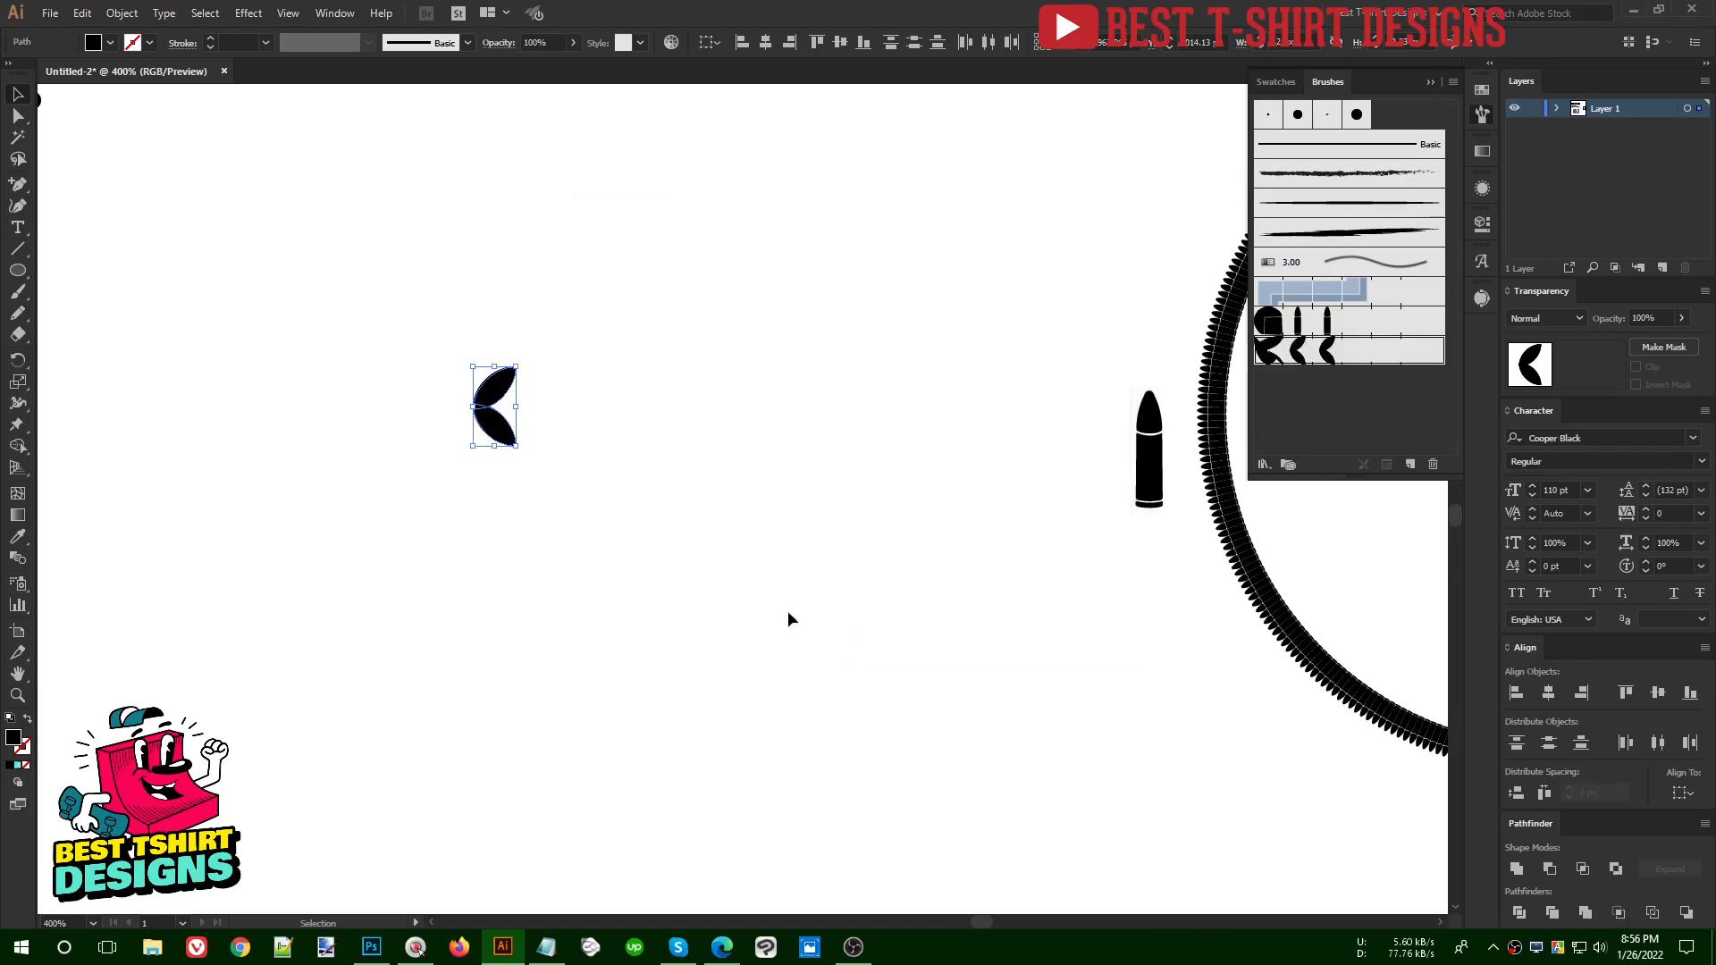
- Apply the leaf pattern brush to the bullet-bordered circle and set its stroke weight to 0.5 pt
scroll(303, 477, "down", 2)
left_click_drag(755, 594, 464, 596)
scroll(766, 516, "up", 1)
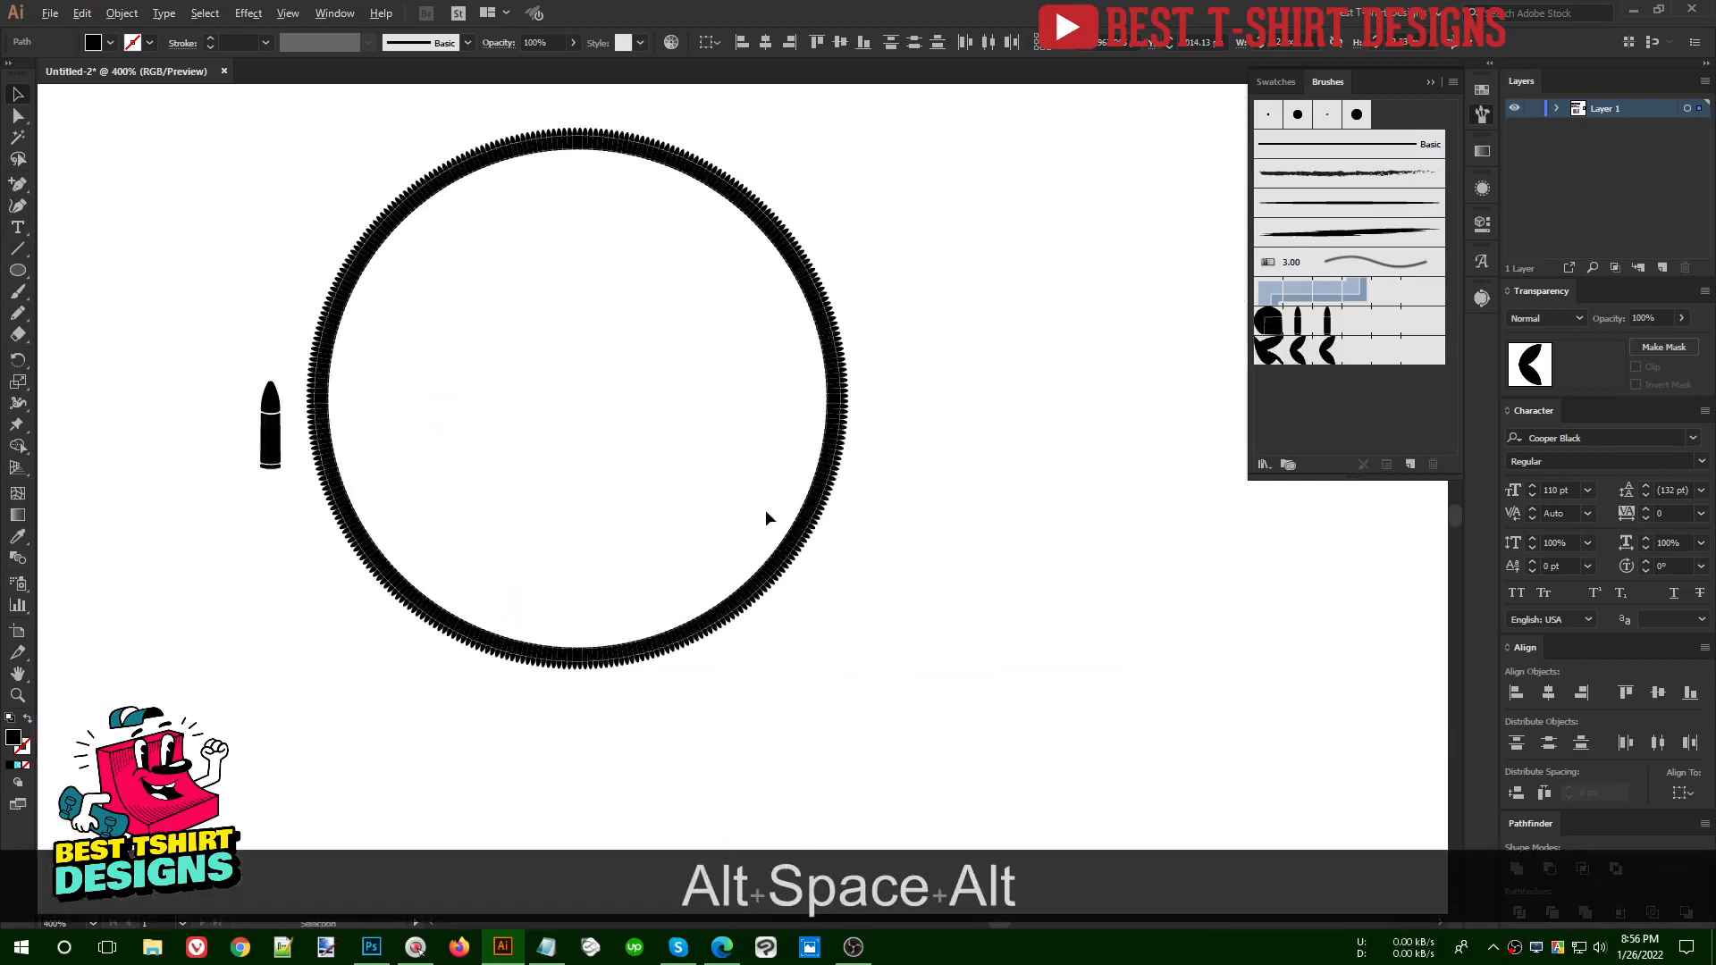
scroll(774, 572, "up", 1)
left_click_drag(731, 429, 942, 604)
scroll(943, 607, "down", 1)
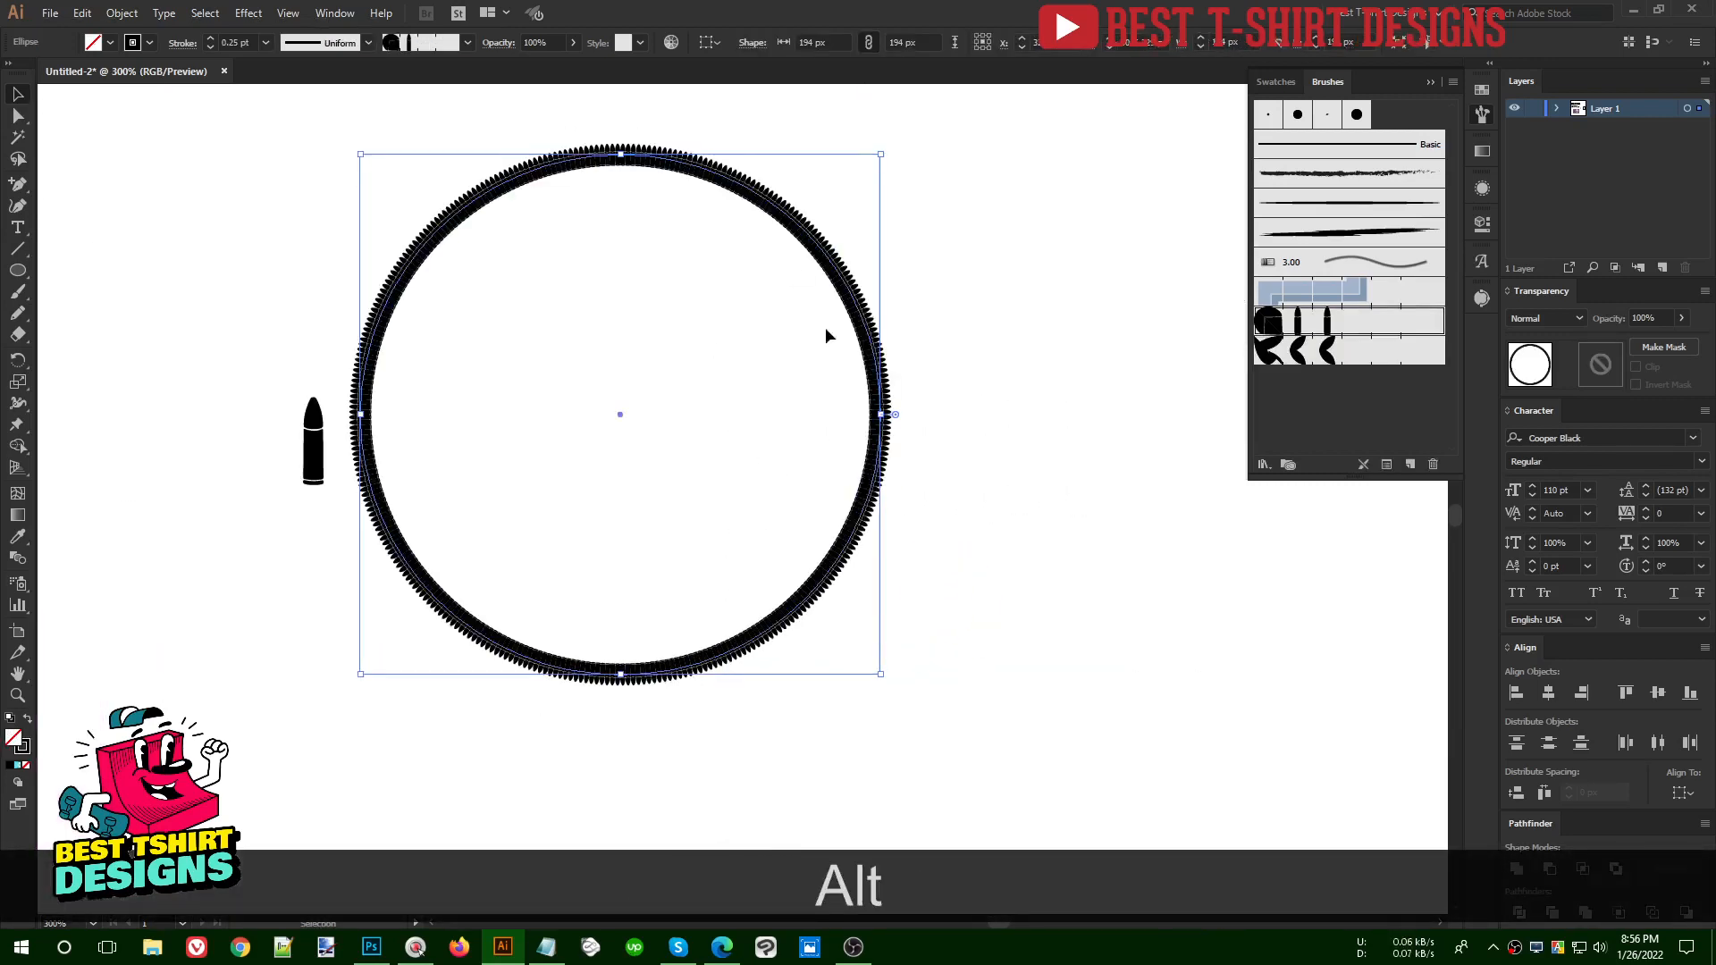
left_click(1363, 350)
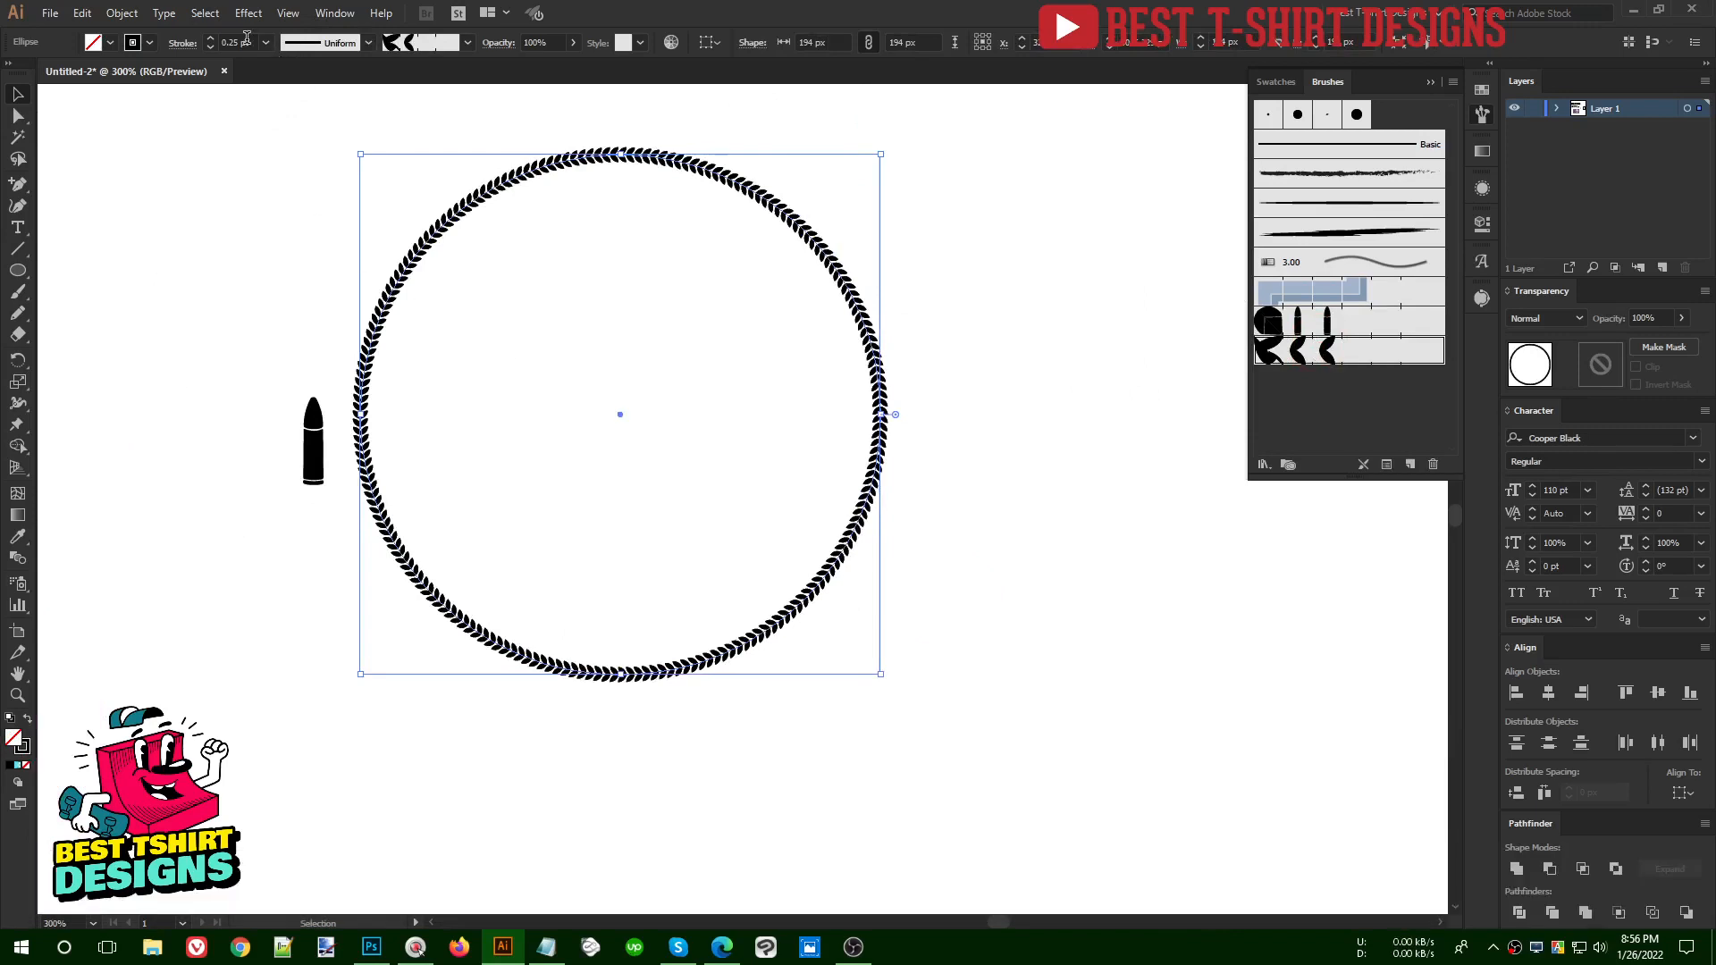
scroll(246, 39, "up", 1)
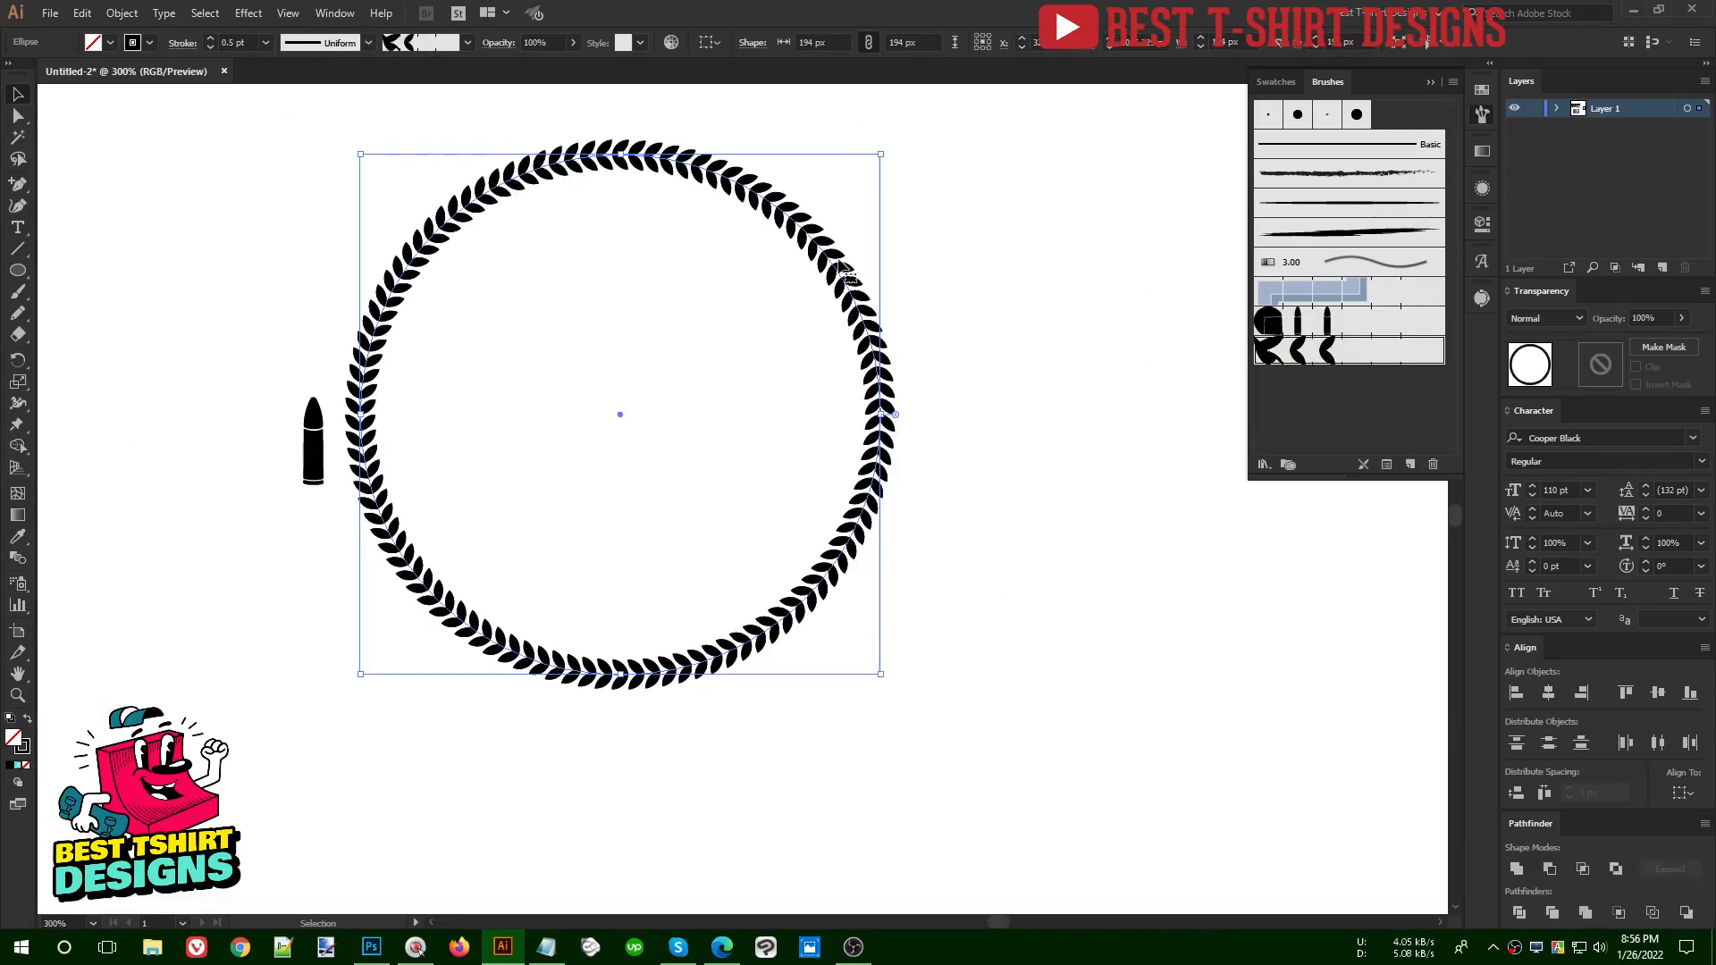
left_click(1008, 486)
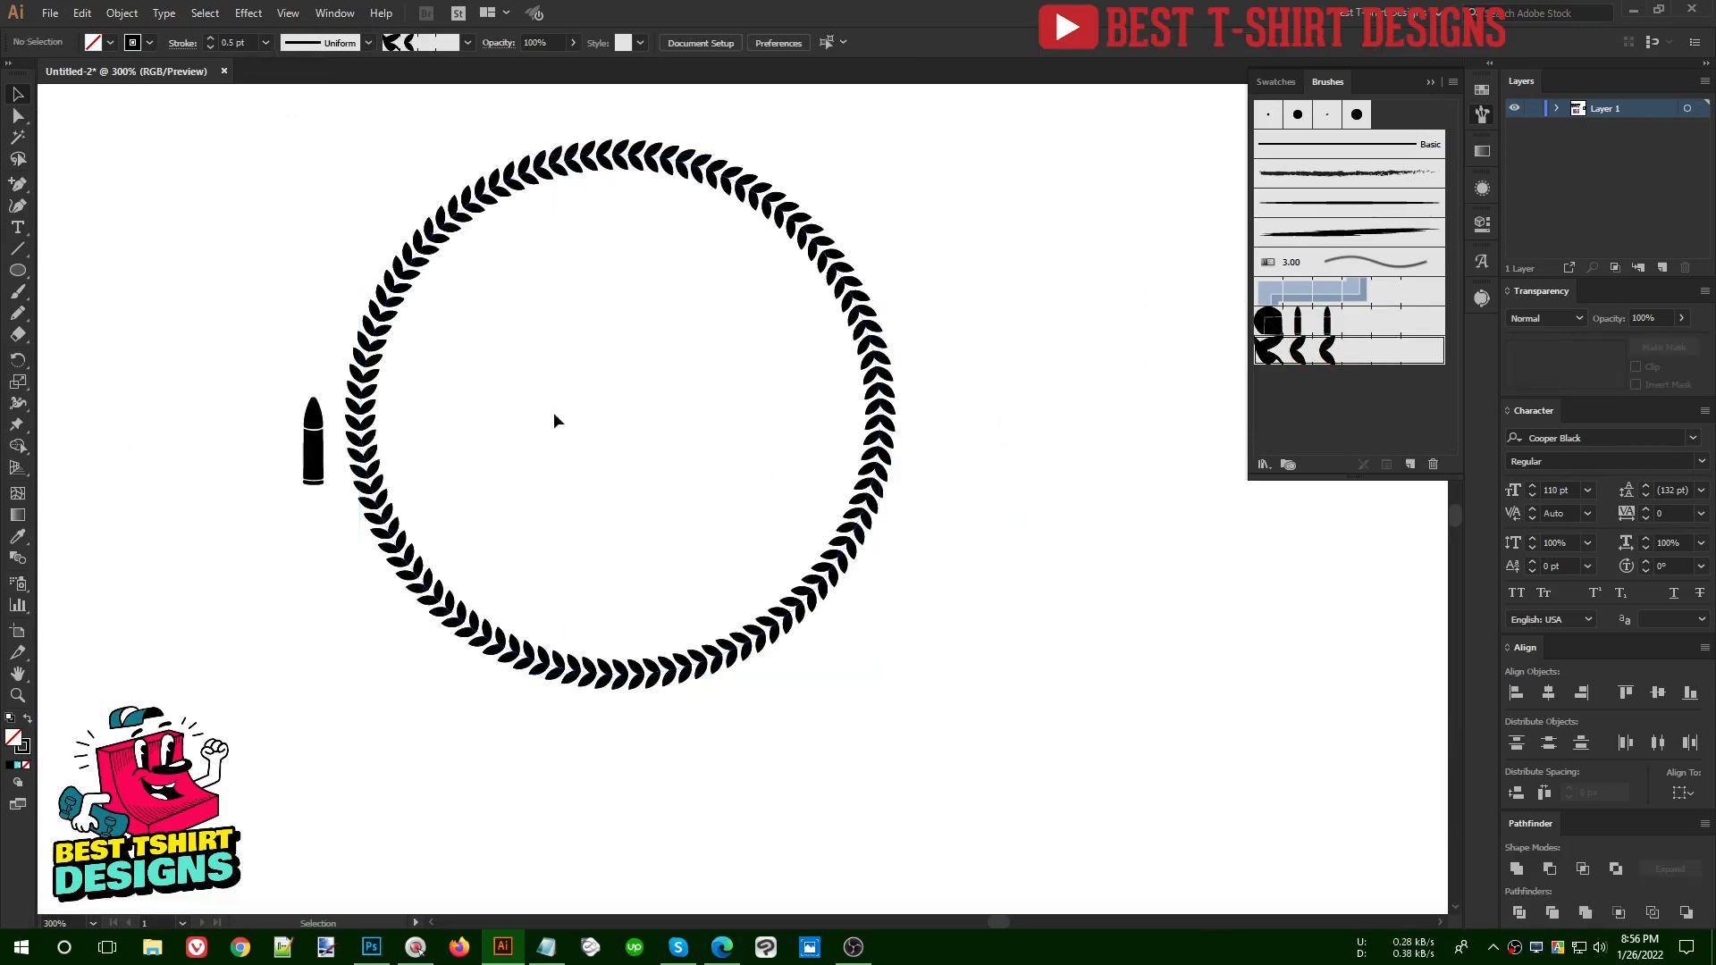
- Move the bullet shape outside the circle's lower right and create a new Art Brush from it with the default options
left_click_drag(308, 450, 978, 645)
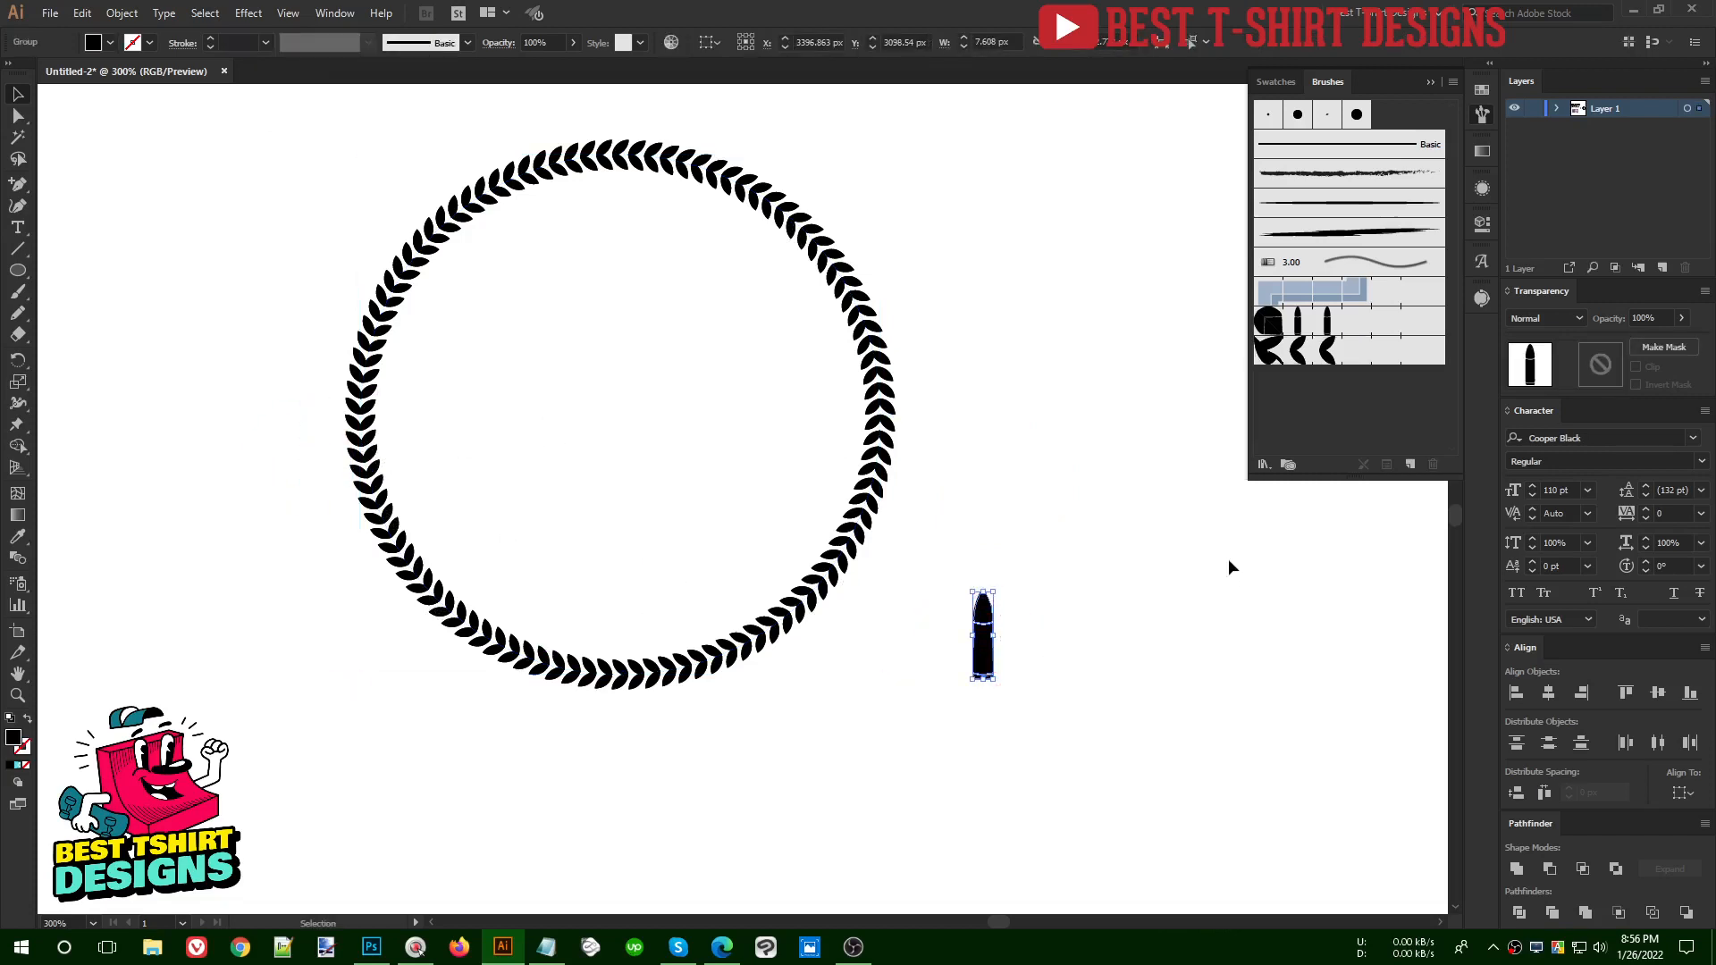
left_click(1411, 464)
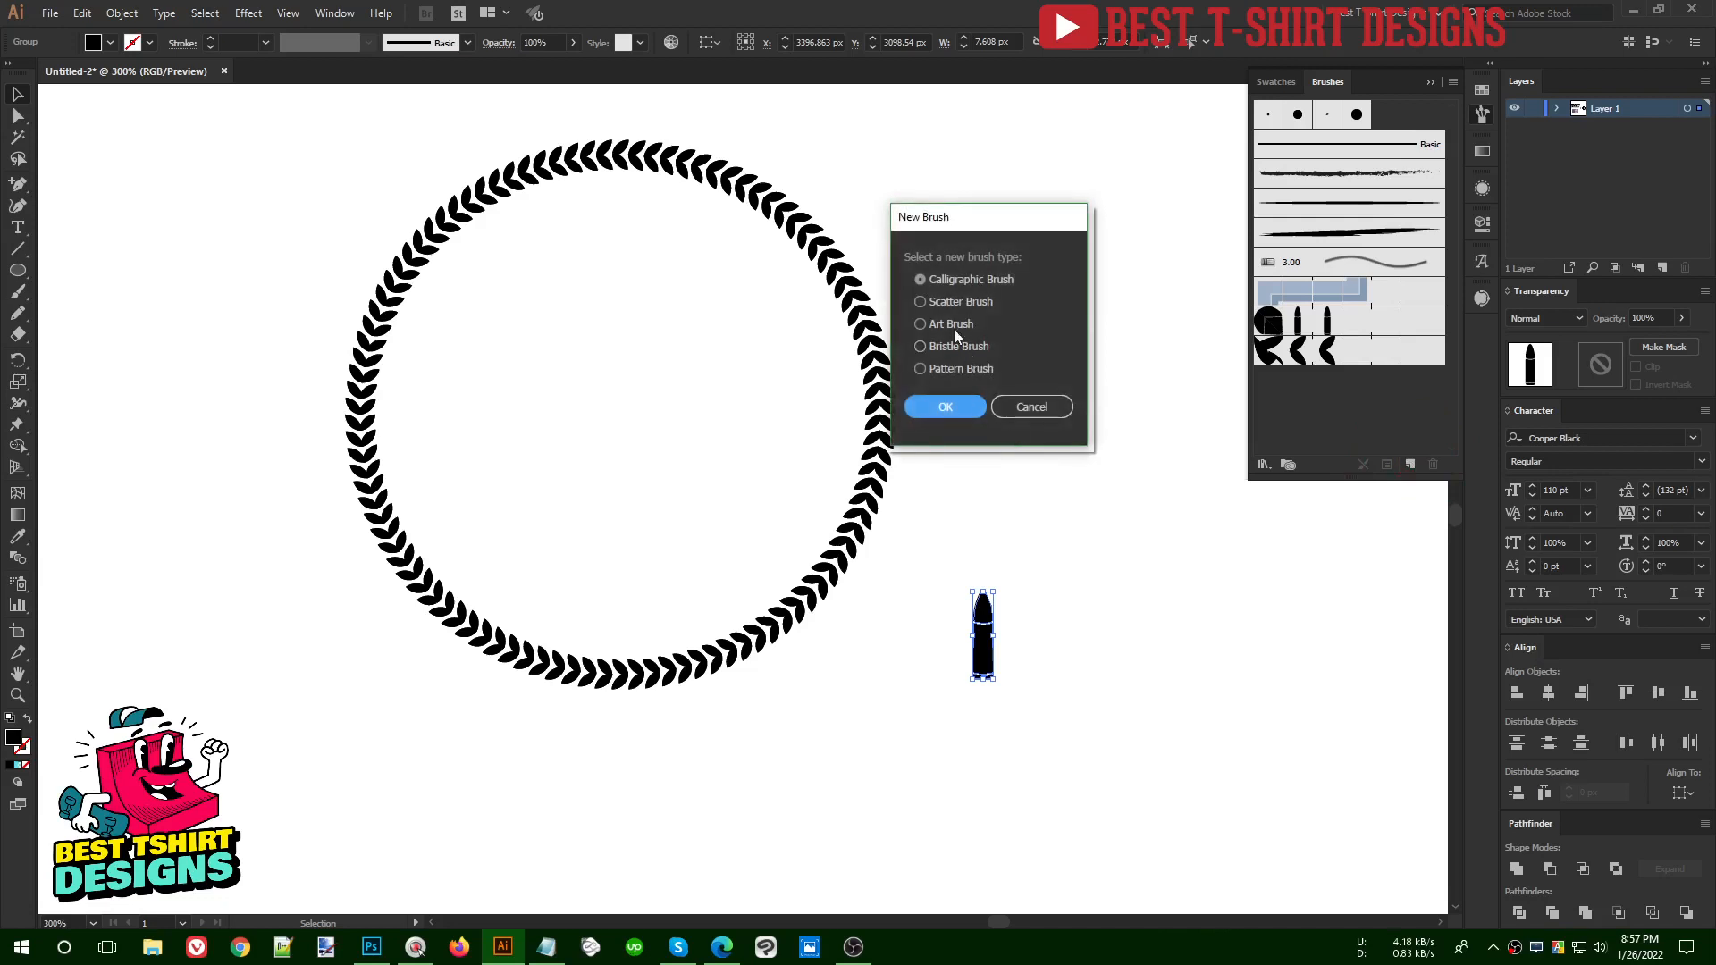
left_click(953, 407)
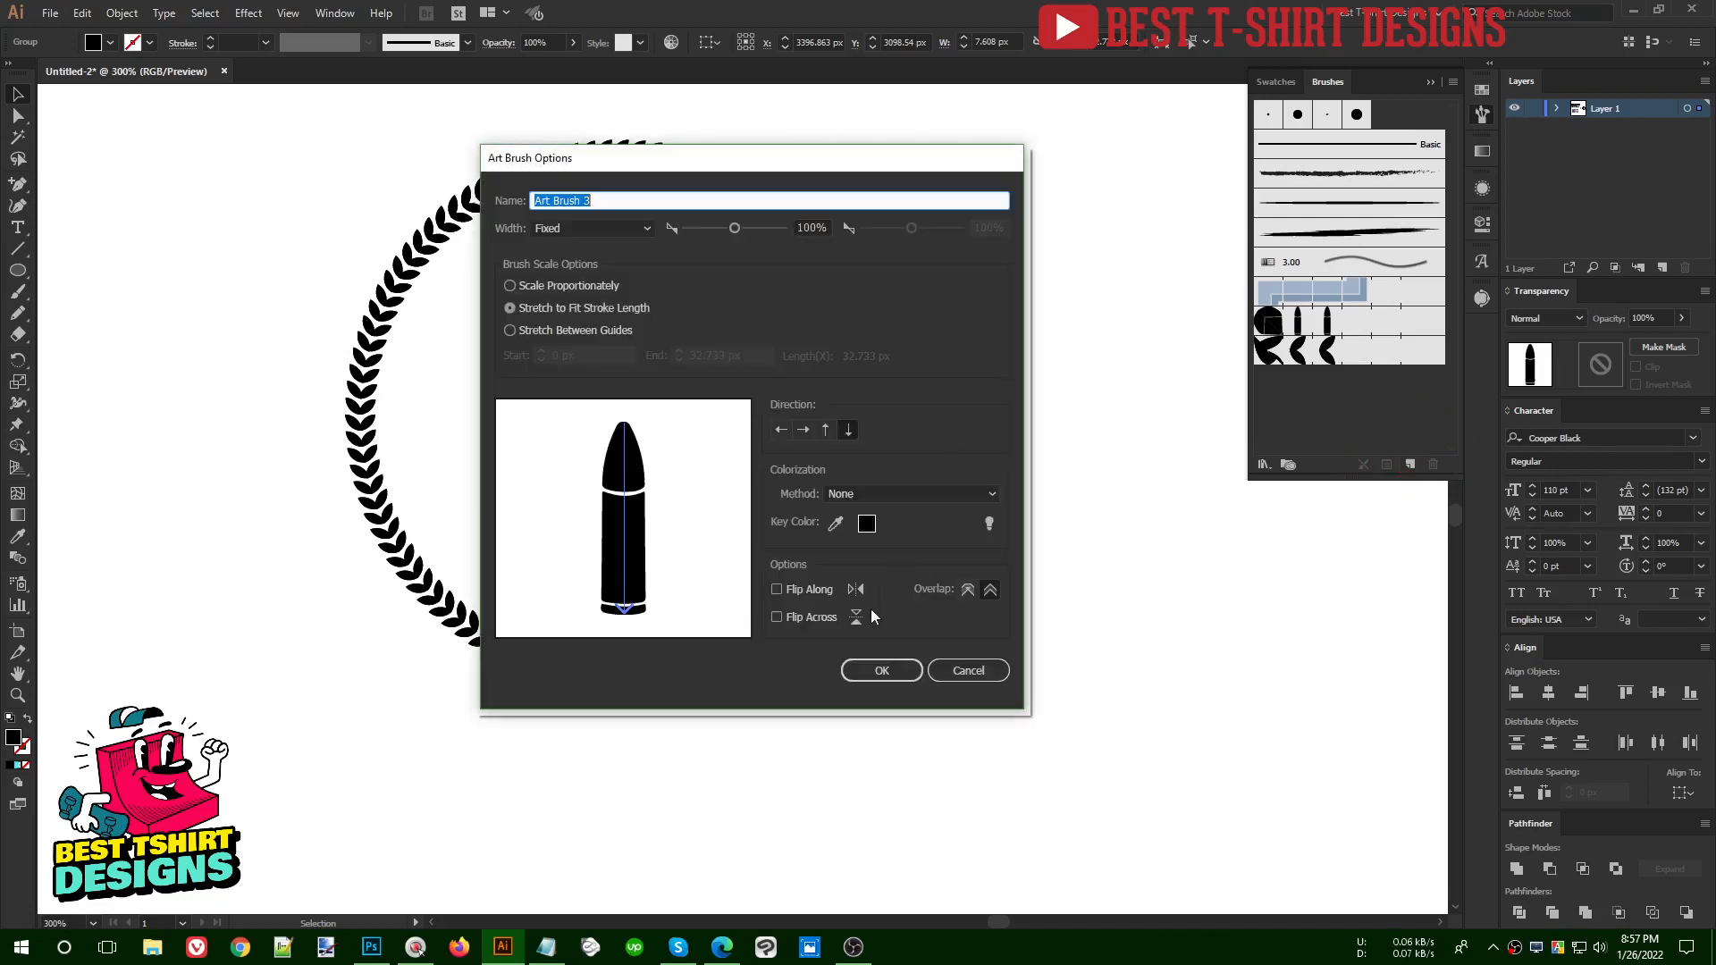
left_click(847, 673)
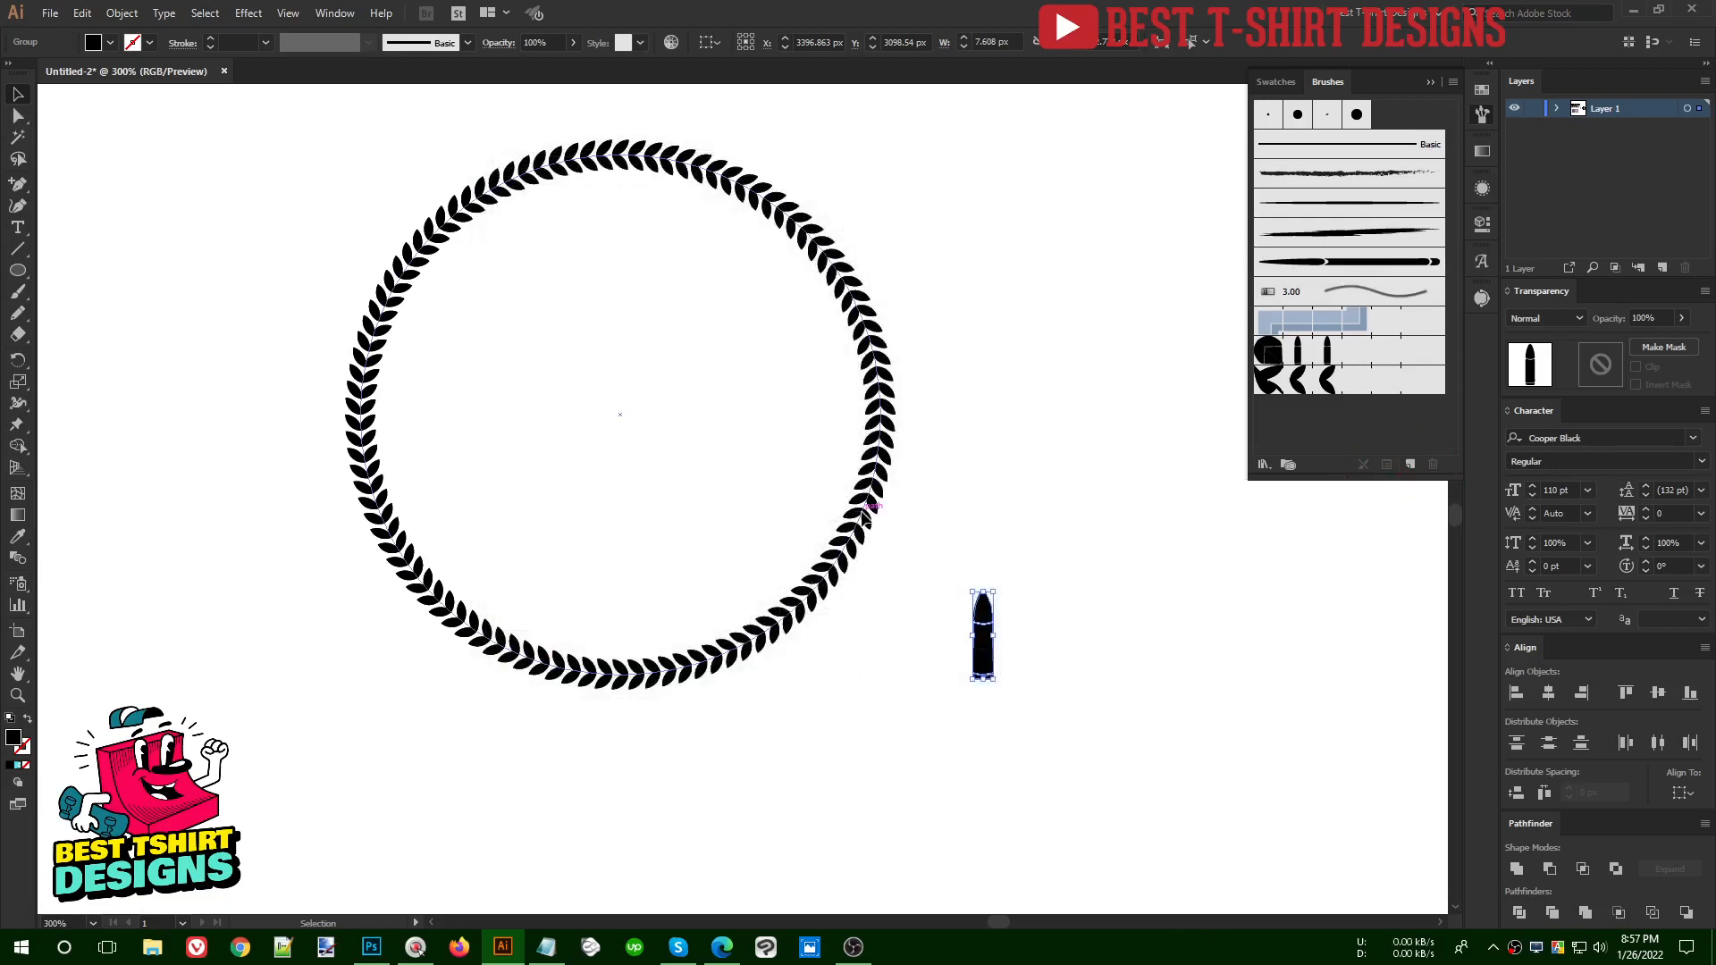
- Apply the bullet art brush to the circle and move the bullet shape closer to its edge
left_click(864, 515)
left_click(1340, 259)
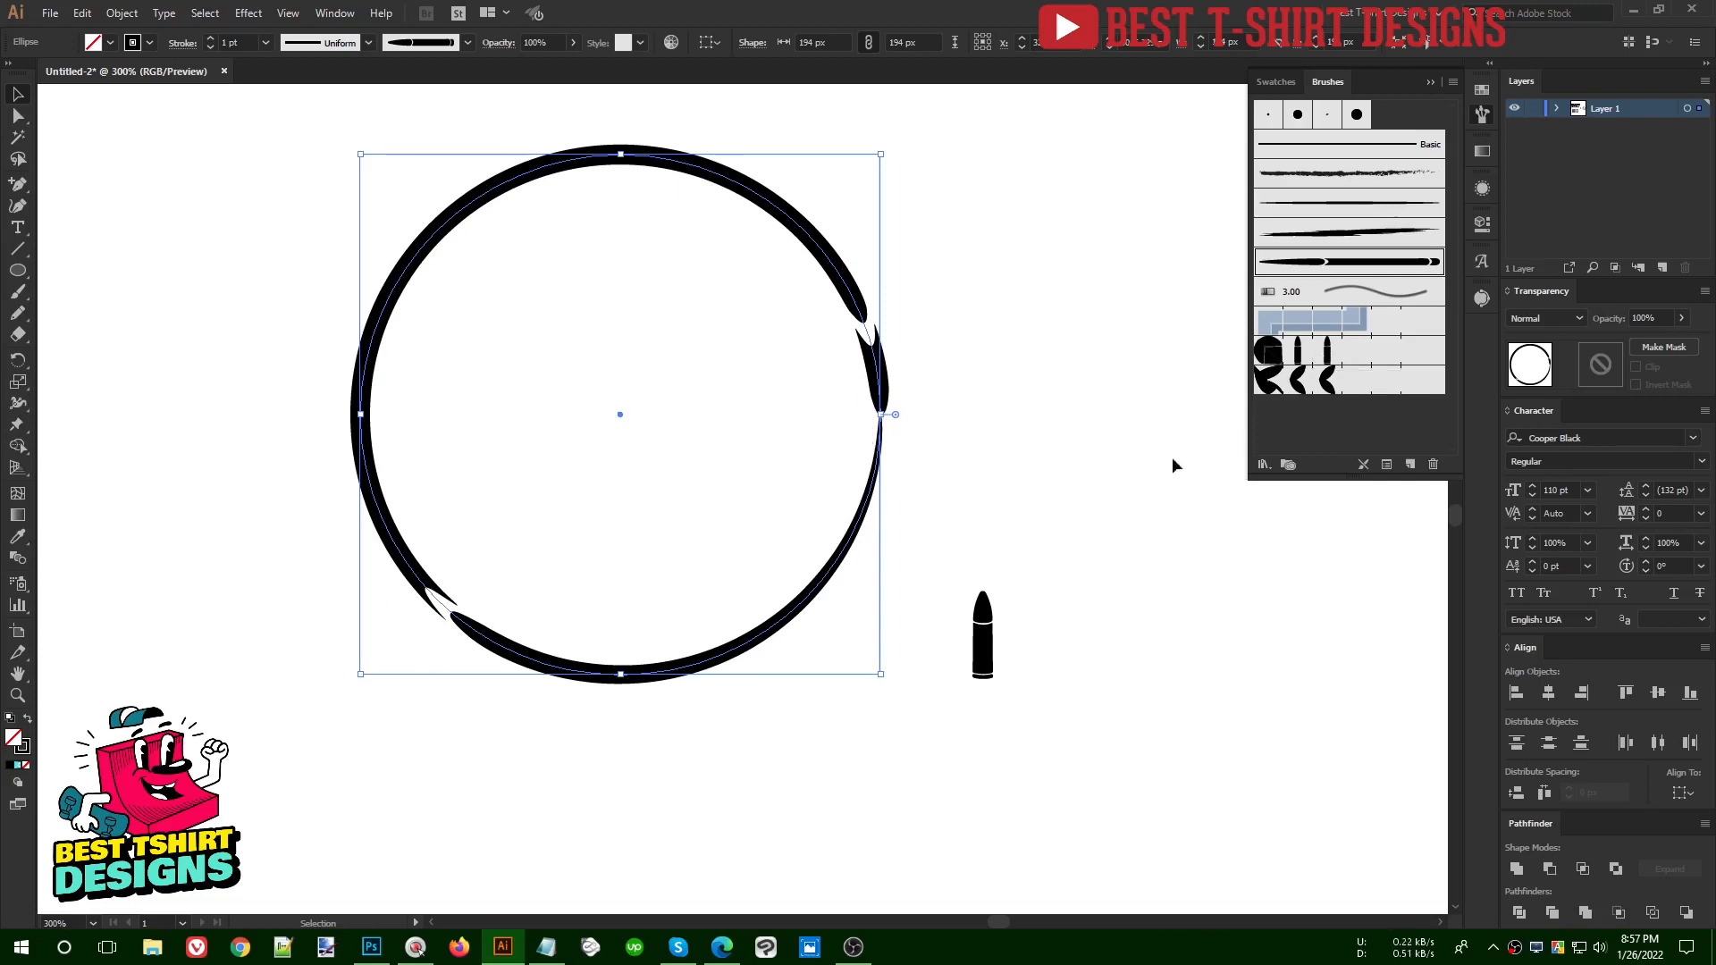
left_click(1026, 527)
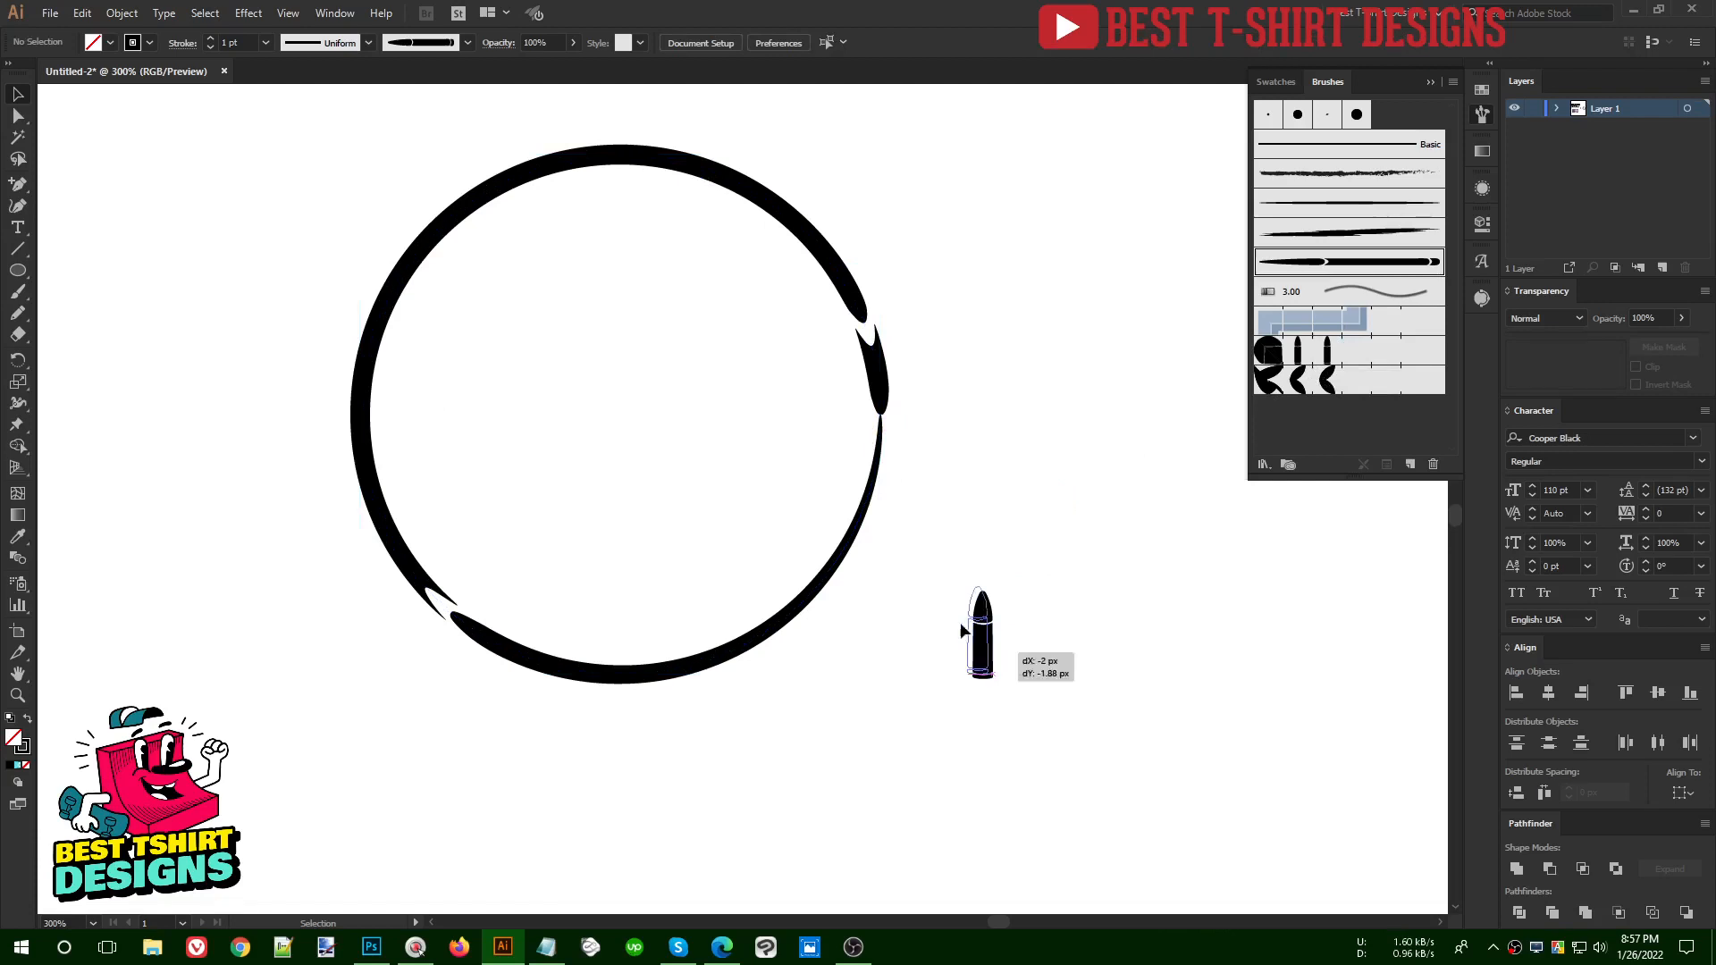
left_click_drag(986, 655, 920, 588)
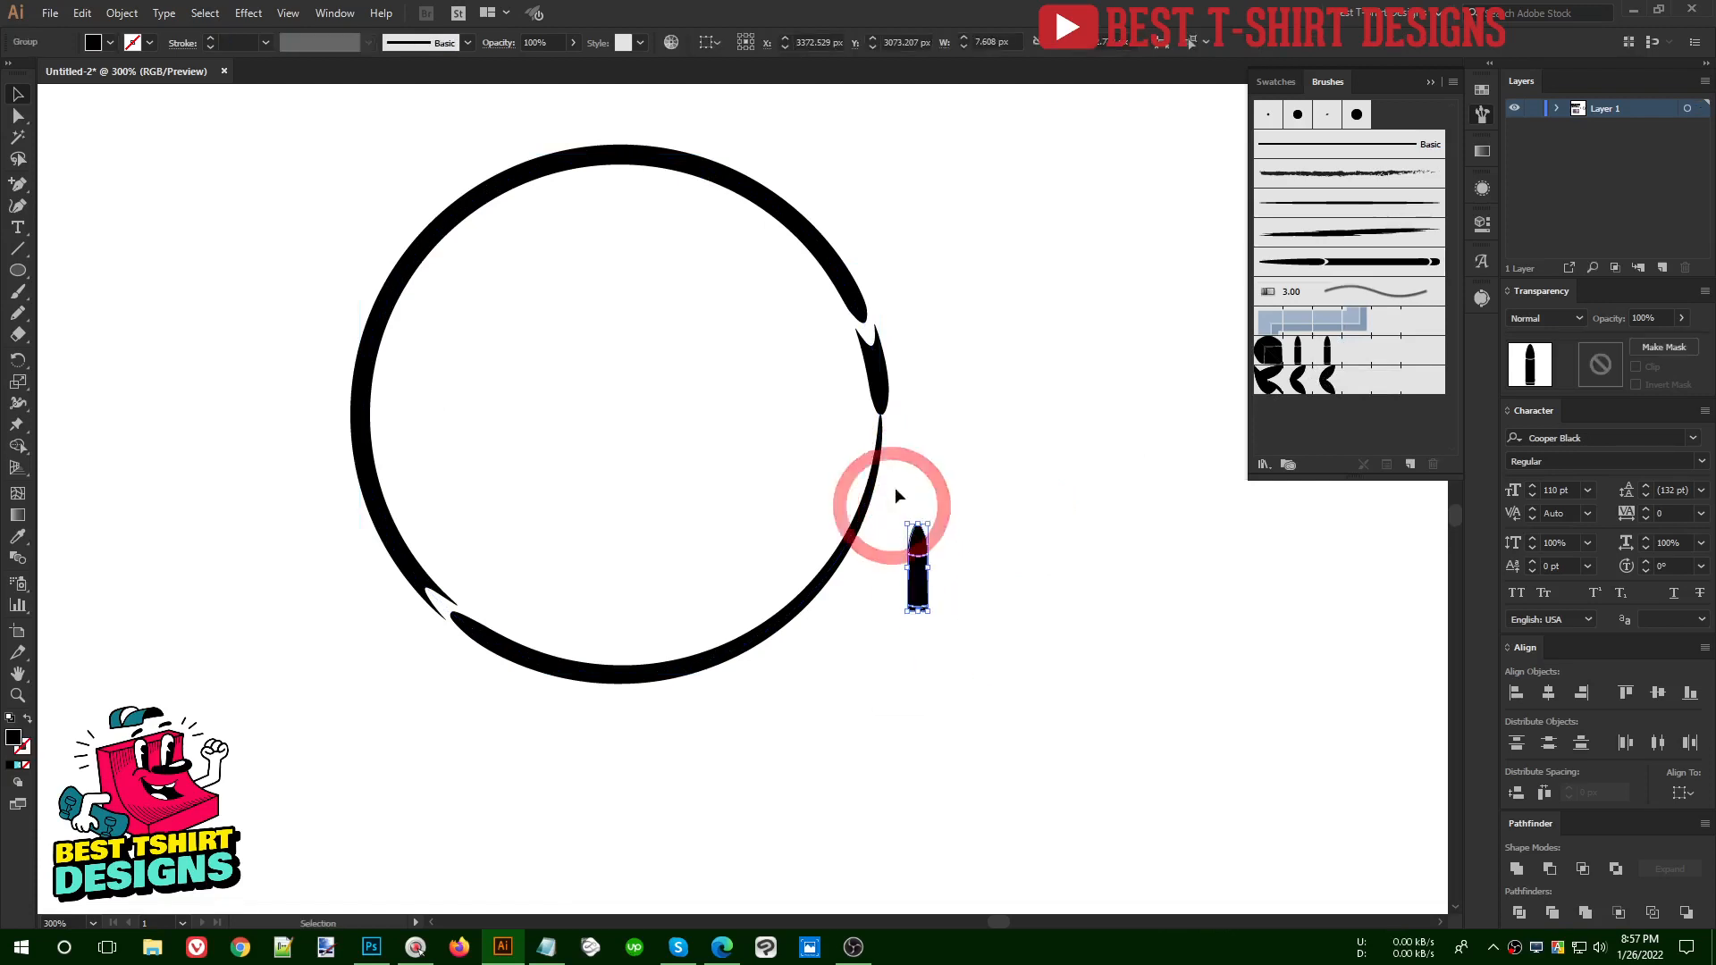
left_click_drag(894, 486, 970, 658)
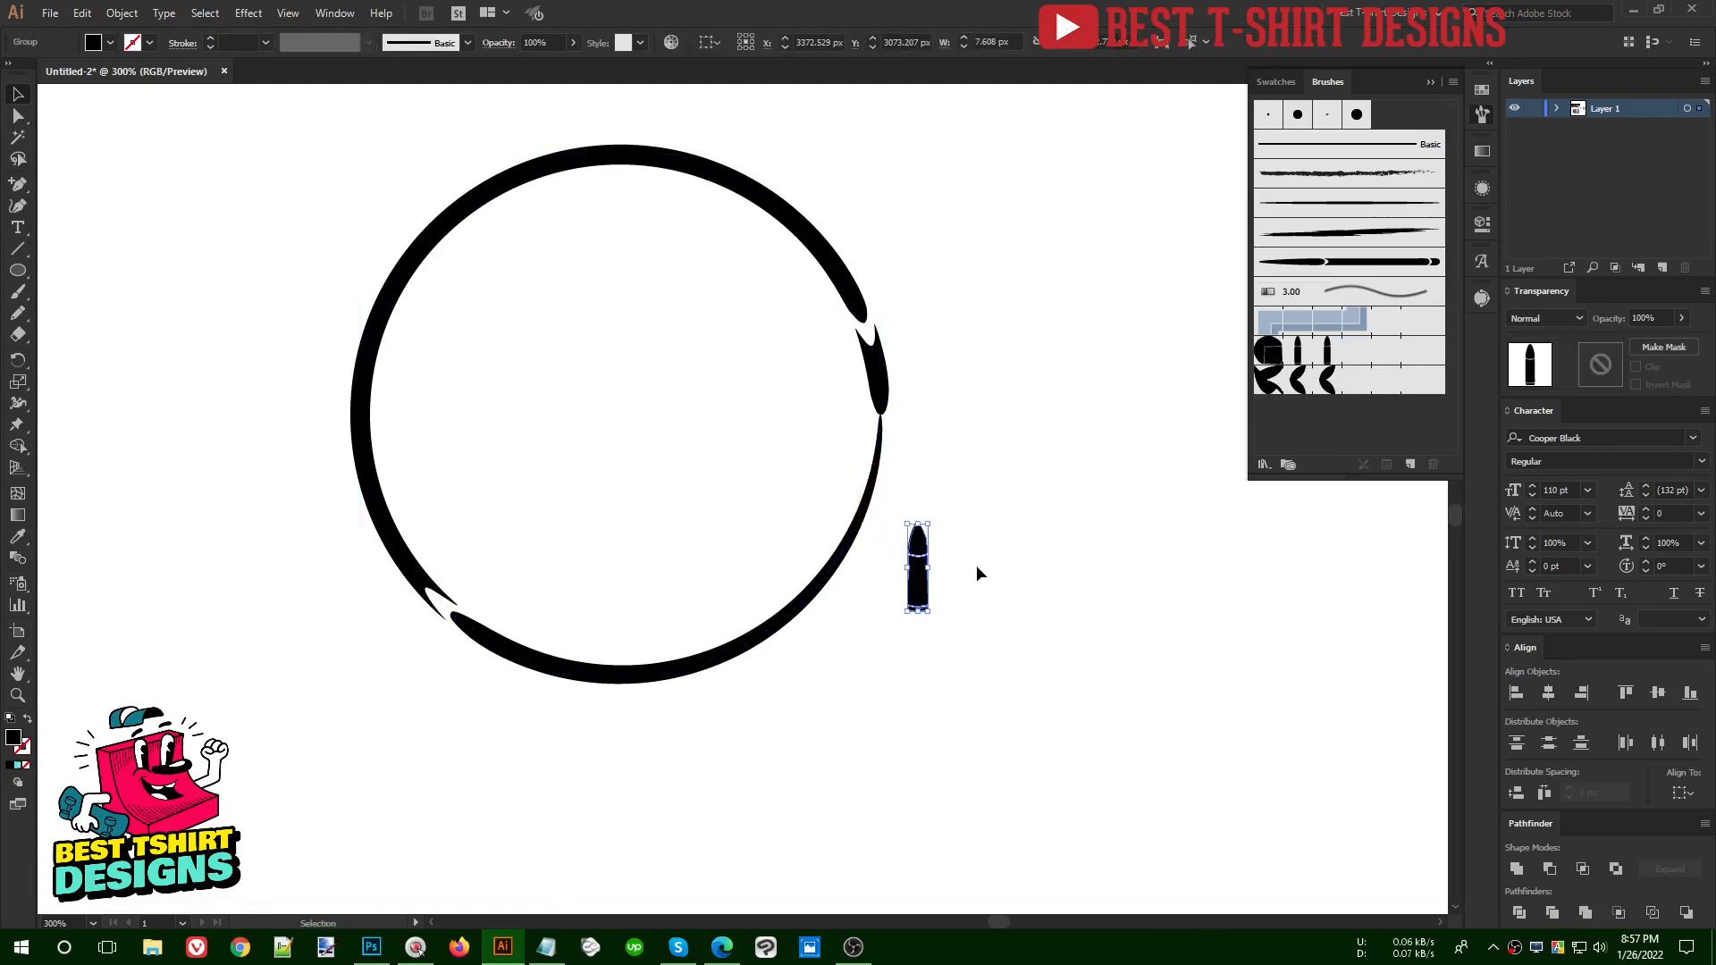
left_click(976, 565)
left_click_drag(893, 509, 980, 645)
left_click(1306, 385)
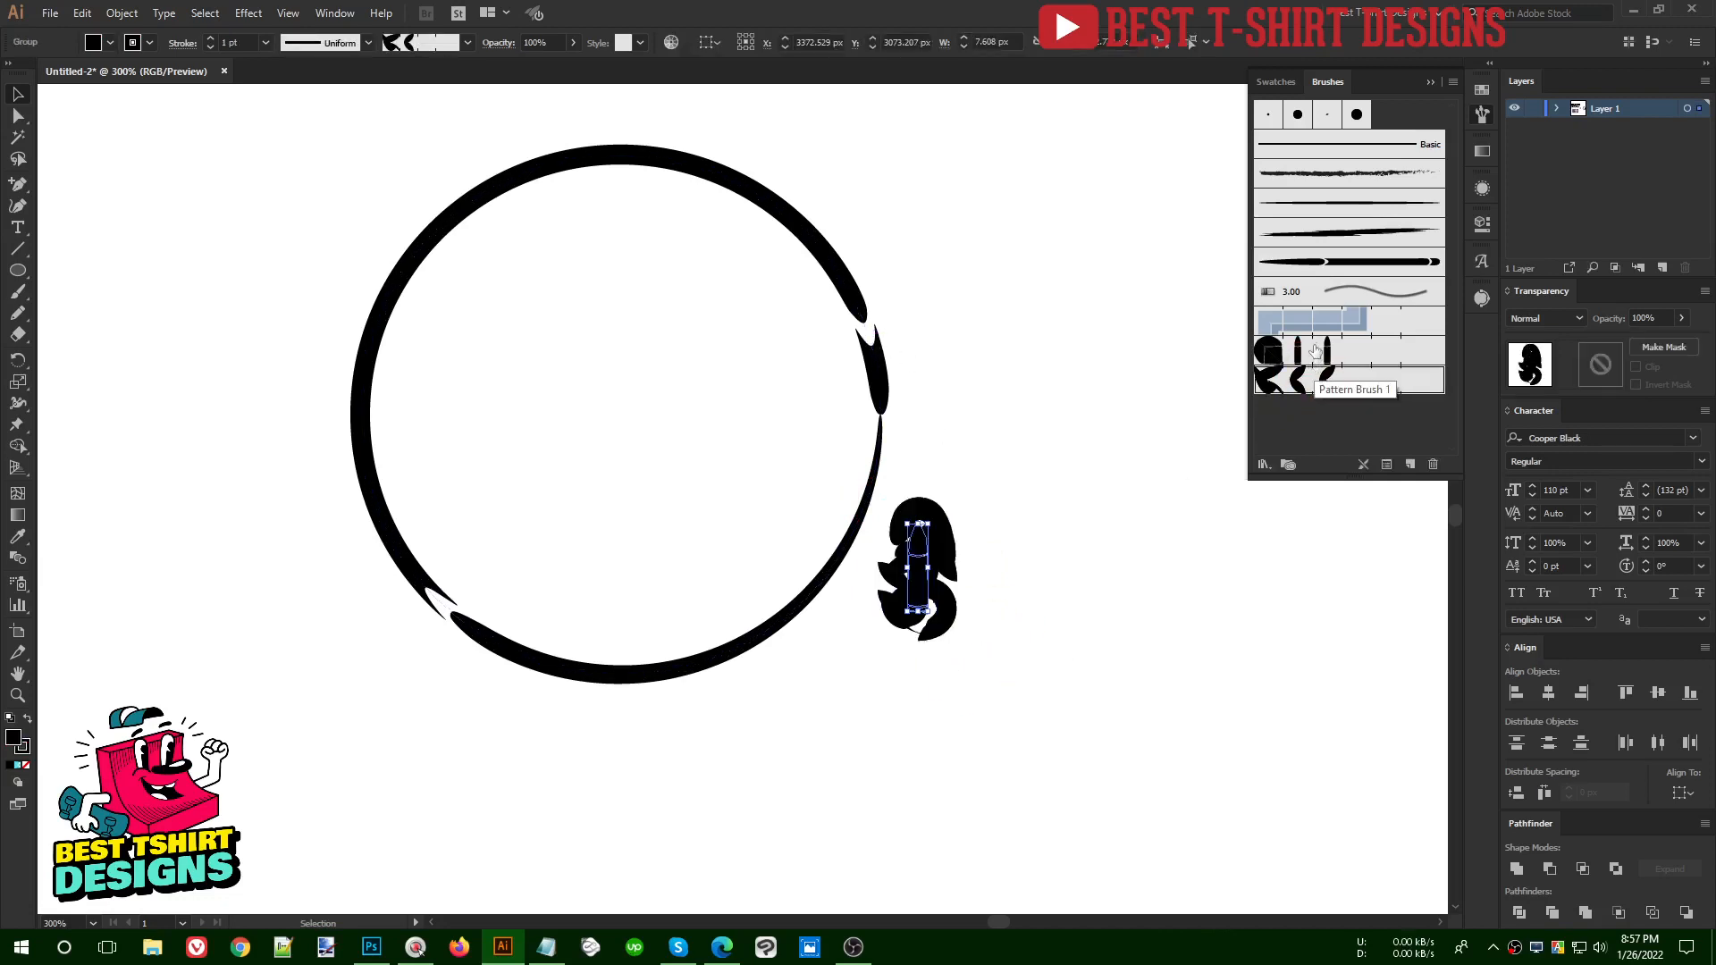
left_click(1315, 349)
key("ctrl+z")
key("ctrl+z")
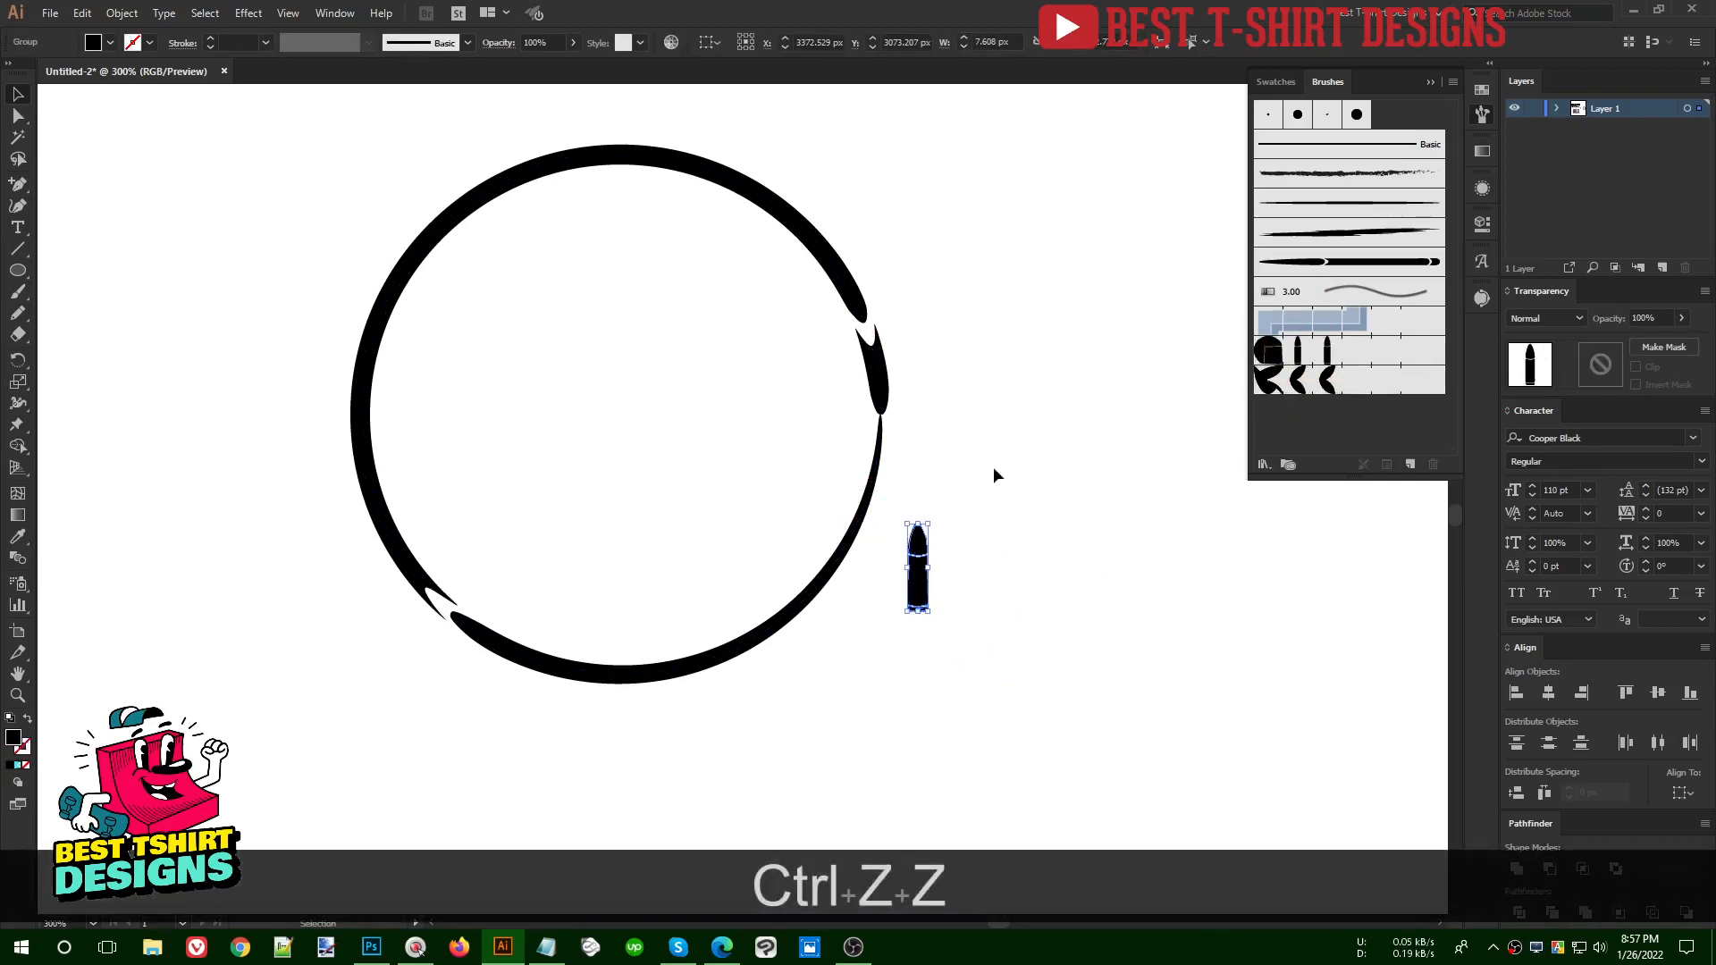
- Try the bullet pattern brush and the thin tapered art brush on the circle
left_click_drag(973, 432, 769, 365)
left_click(1305, 351)
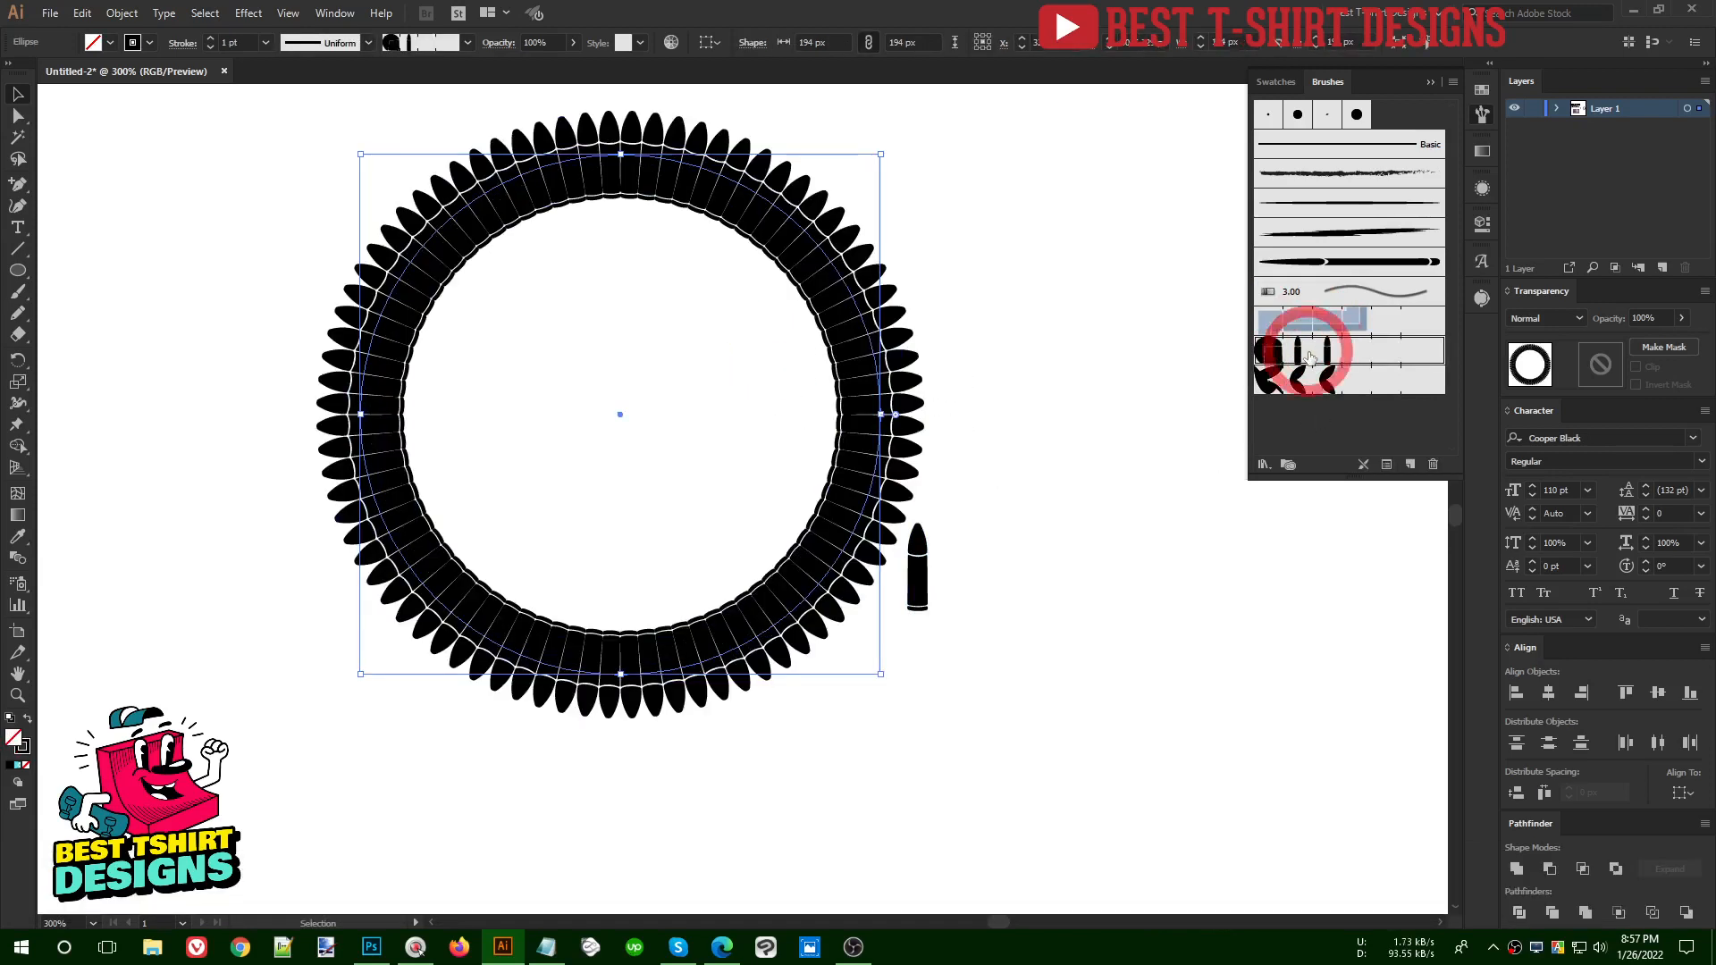
left_click(1338, 204)
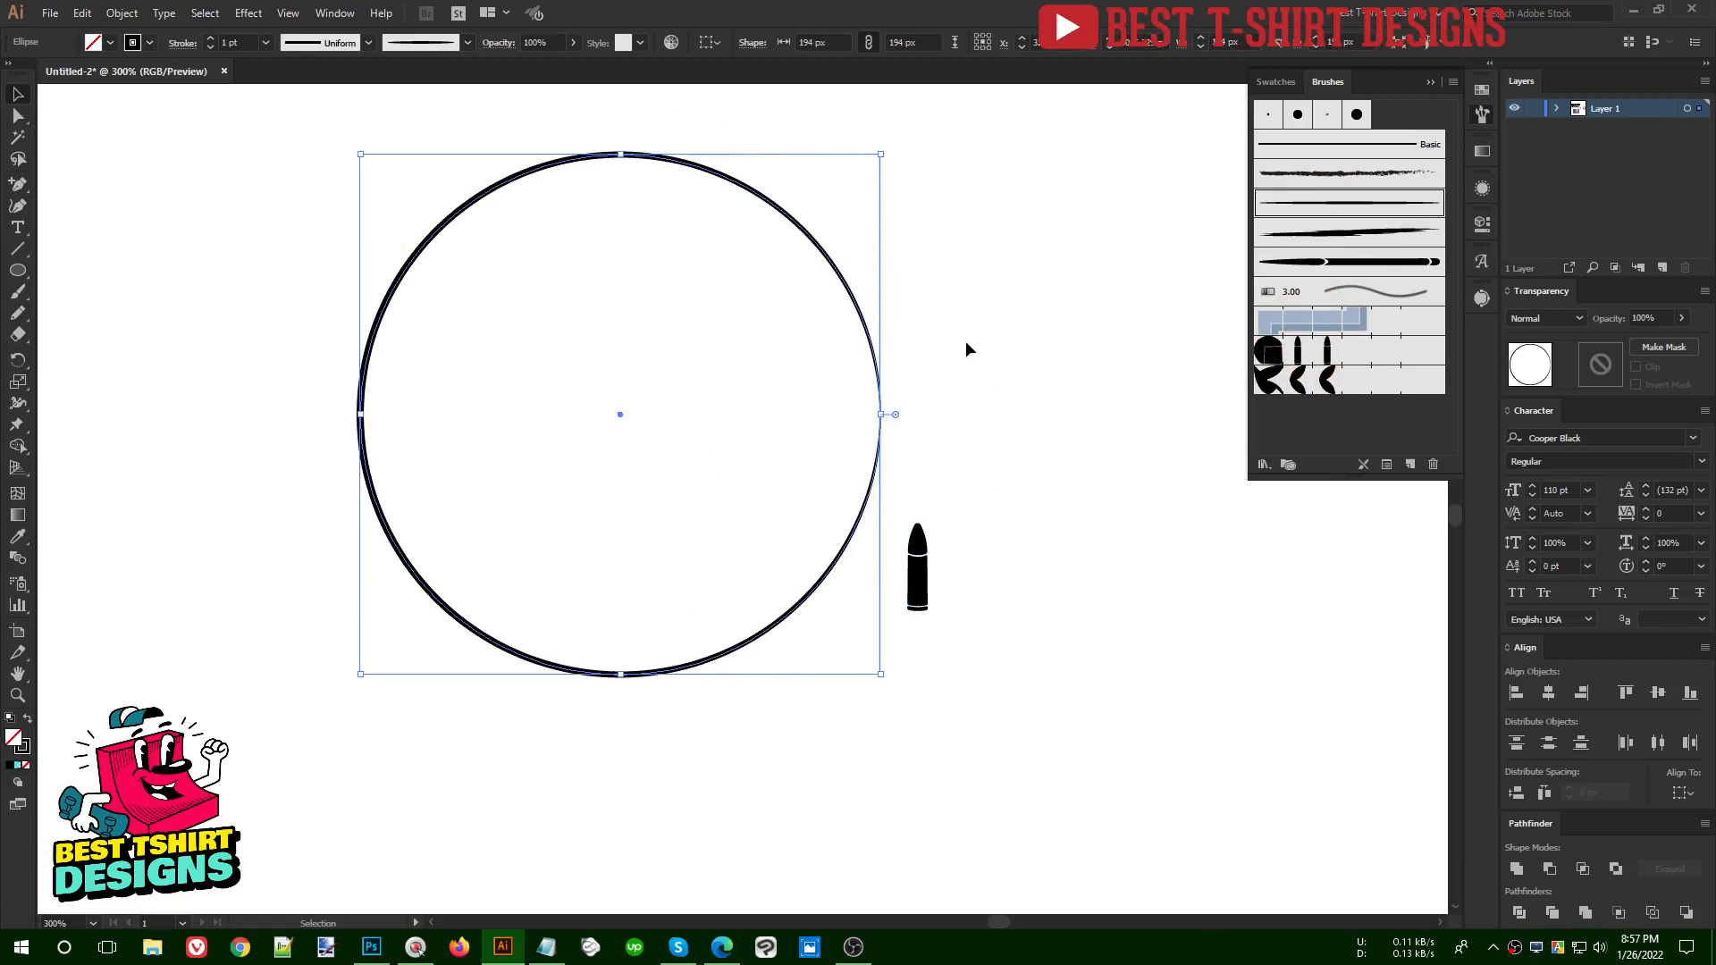
- Reapply the leaf pattern brush to the circle with a 0.5 pt stroke weight
left_click(1341, 381)
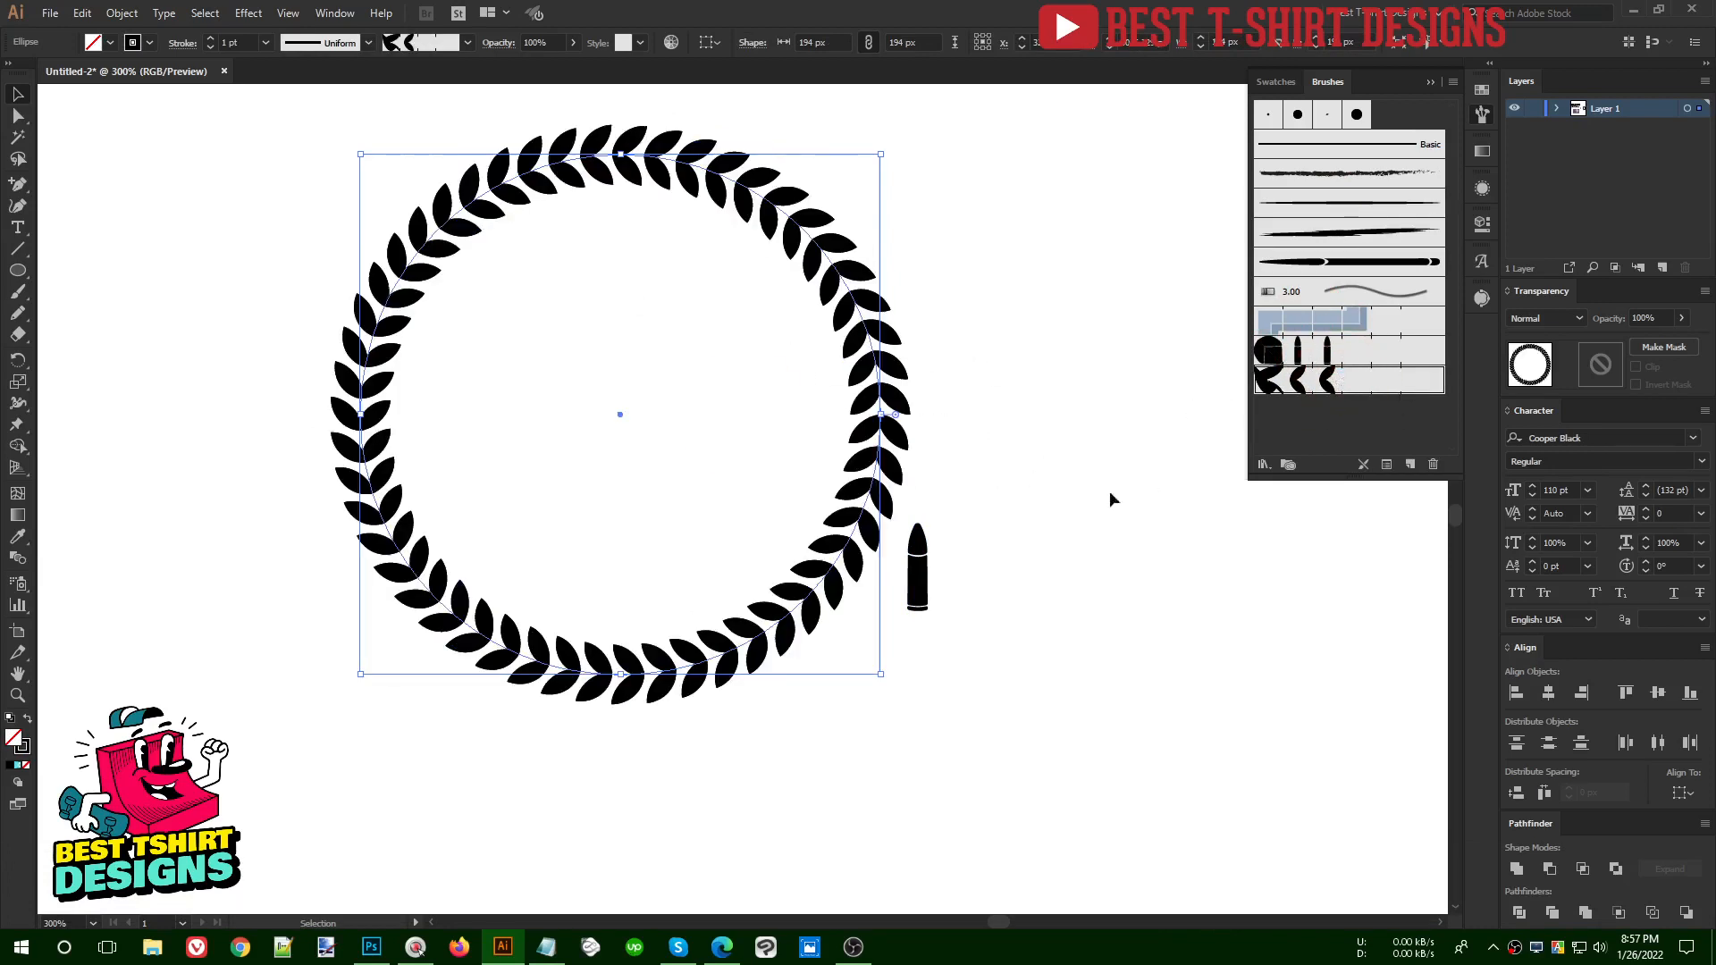
scroll(240, 43, "down", 2)
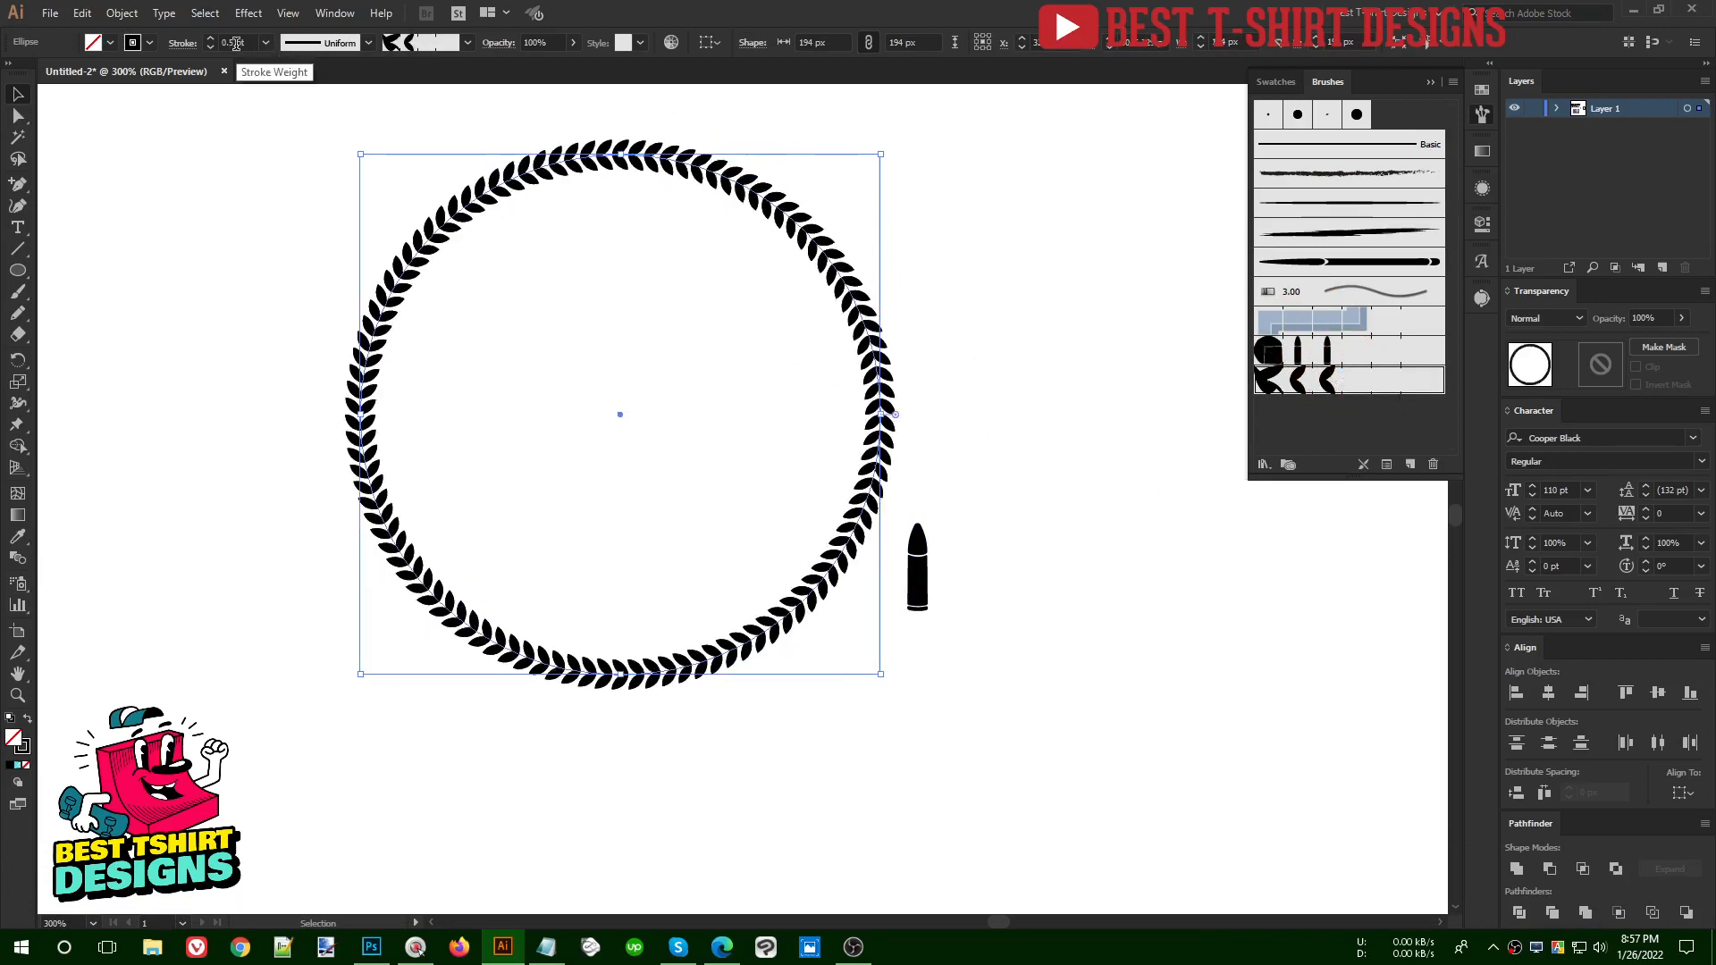
left_click(689, 402)
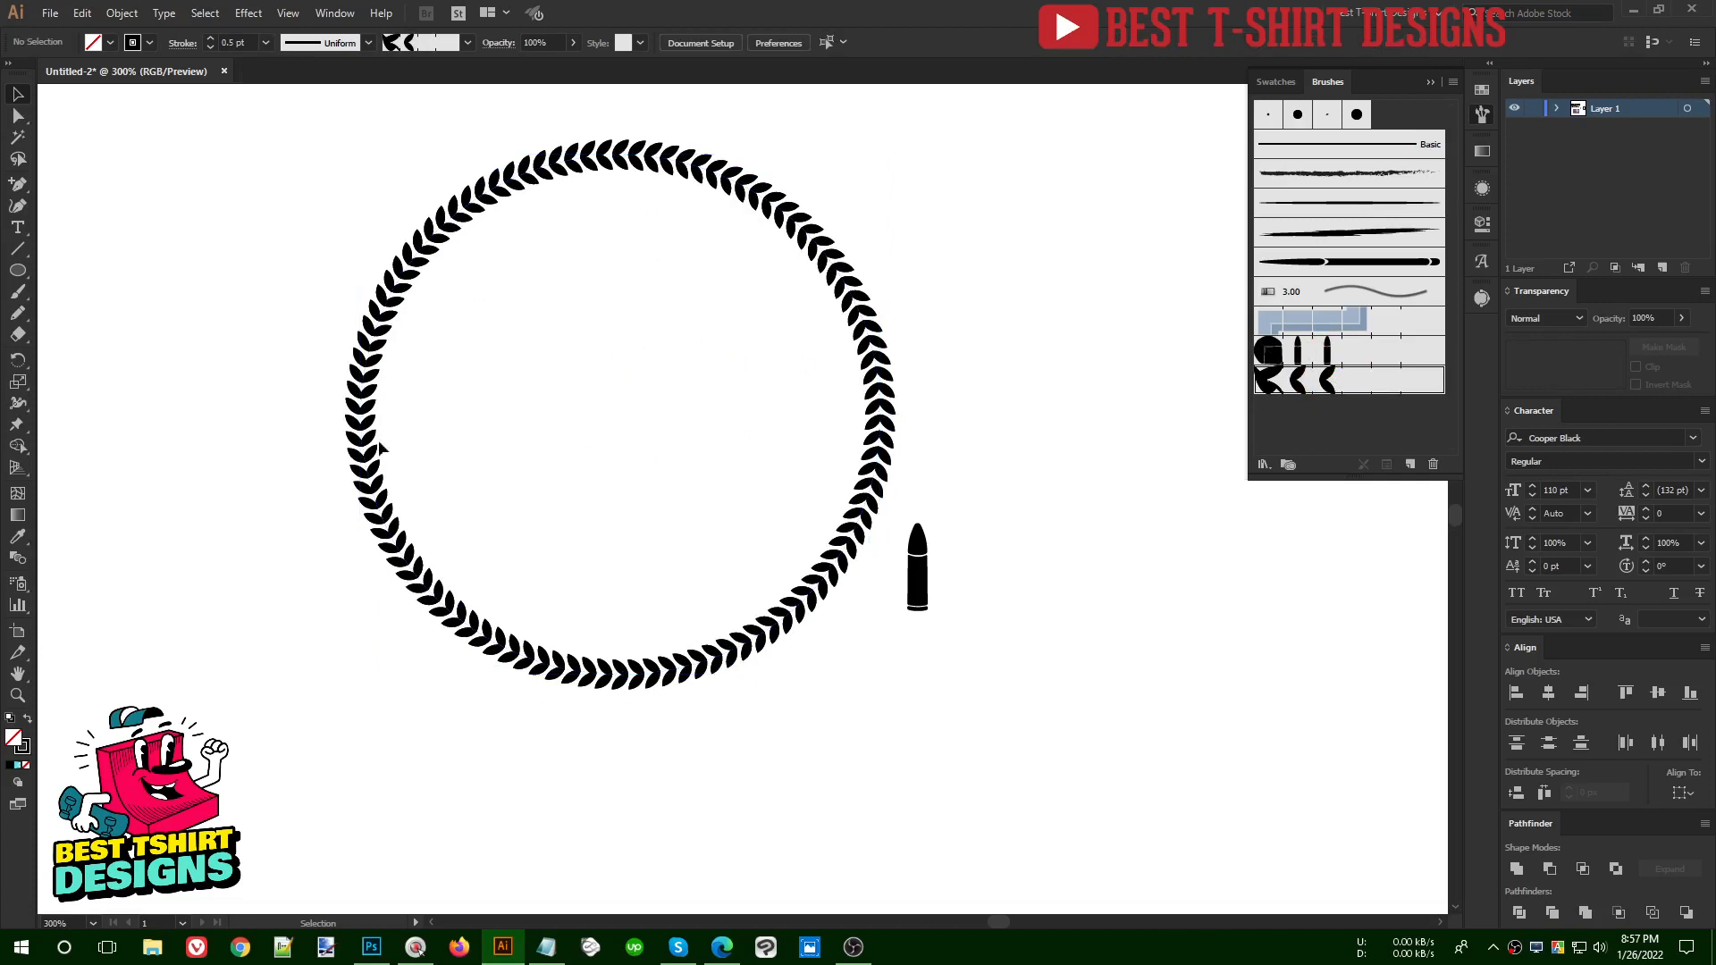
- Draw a concentric circle about 174 px wide inside the leaf ring and give it a 4 pt stroke
left_click(20, 271)
left_click_drag(621, 414, 854, 563)
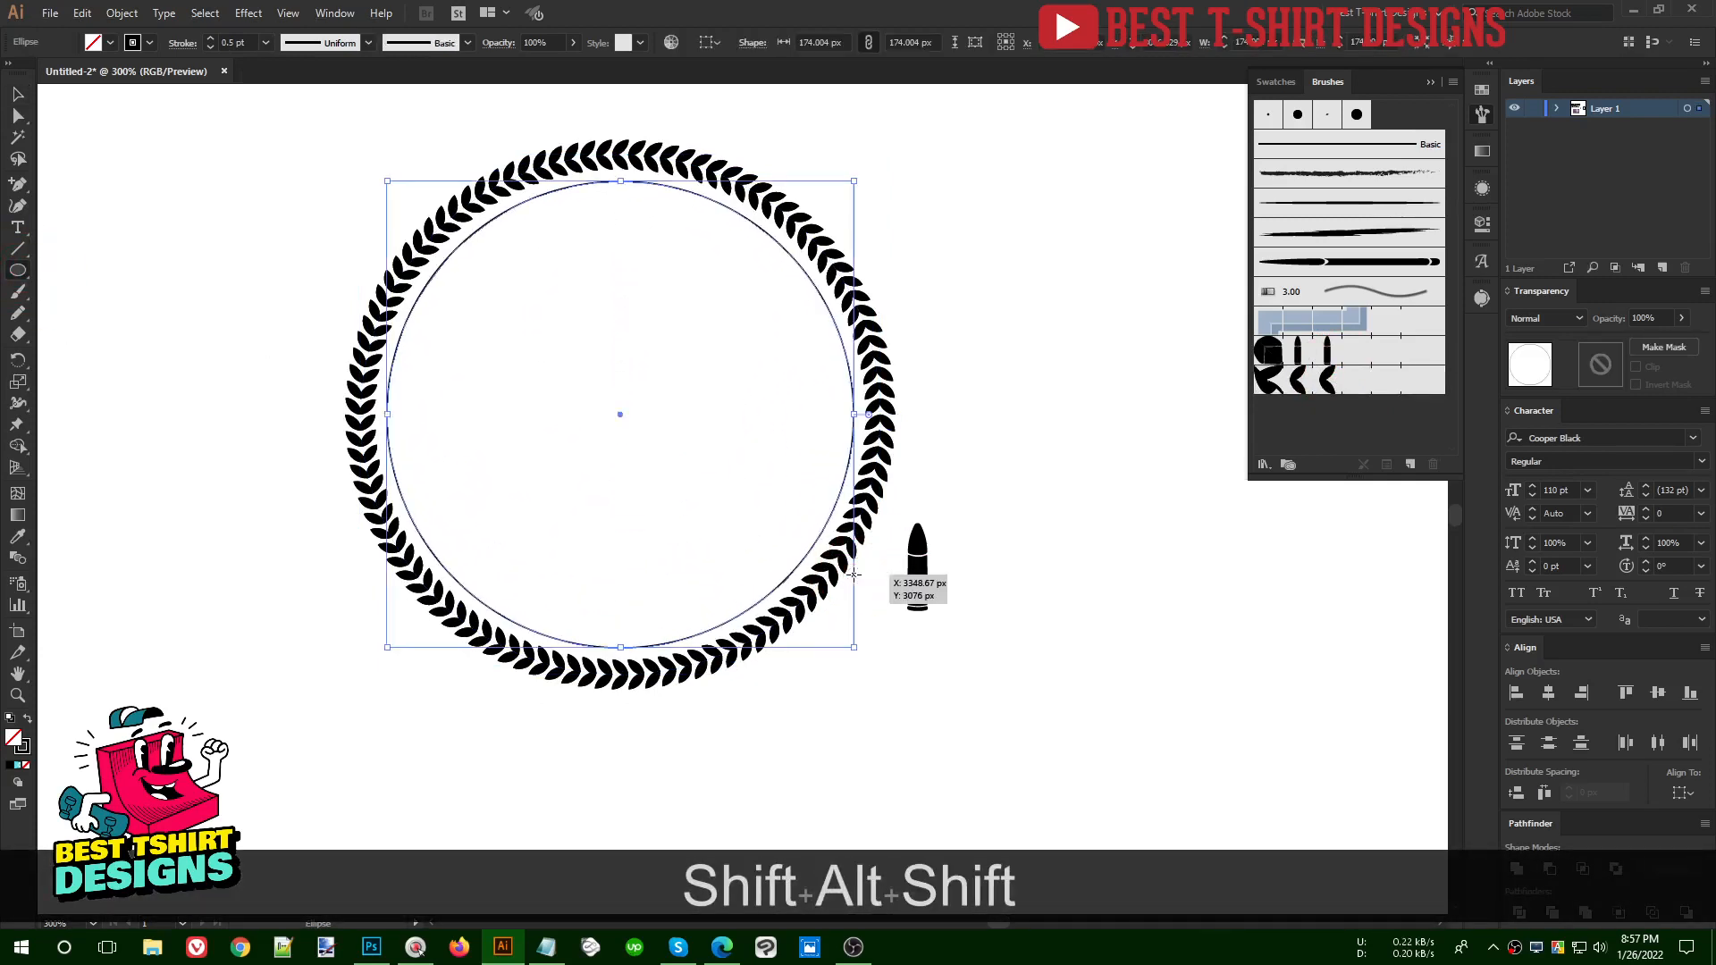
scroll(225, 42, "up", 7)
key("v")
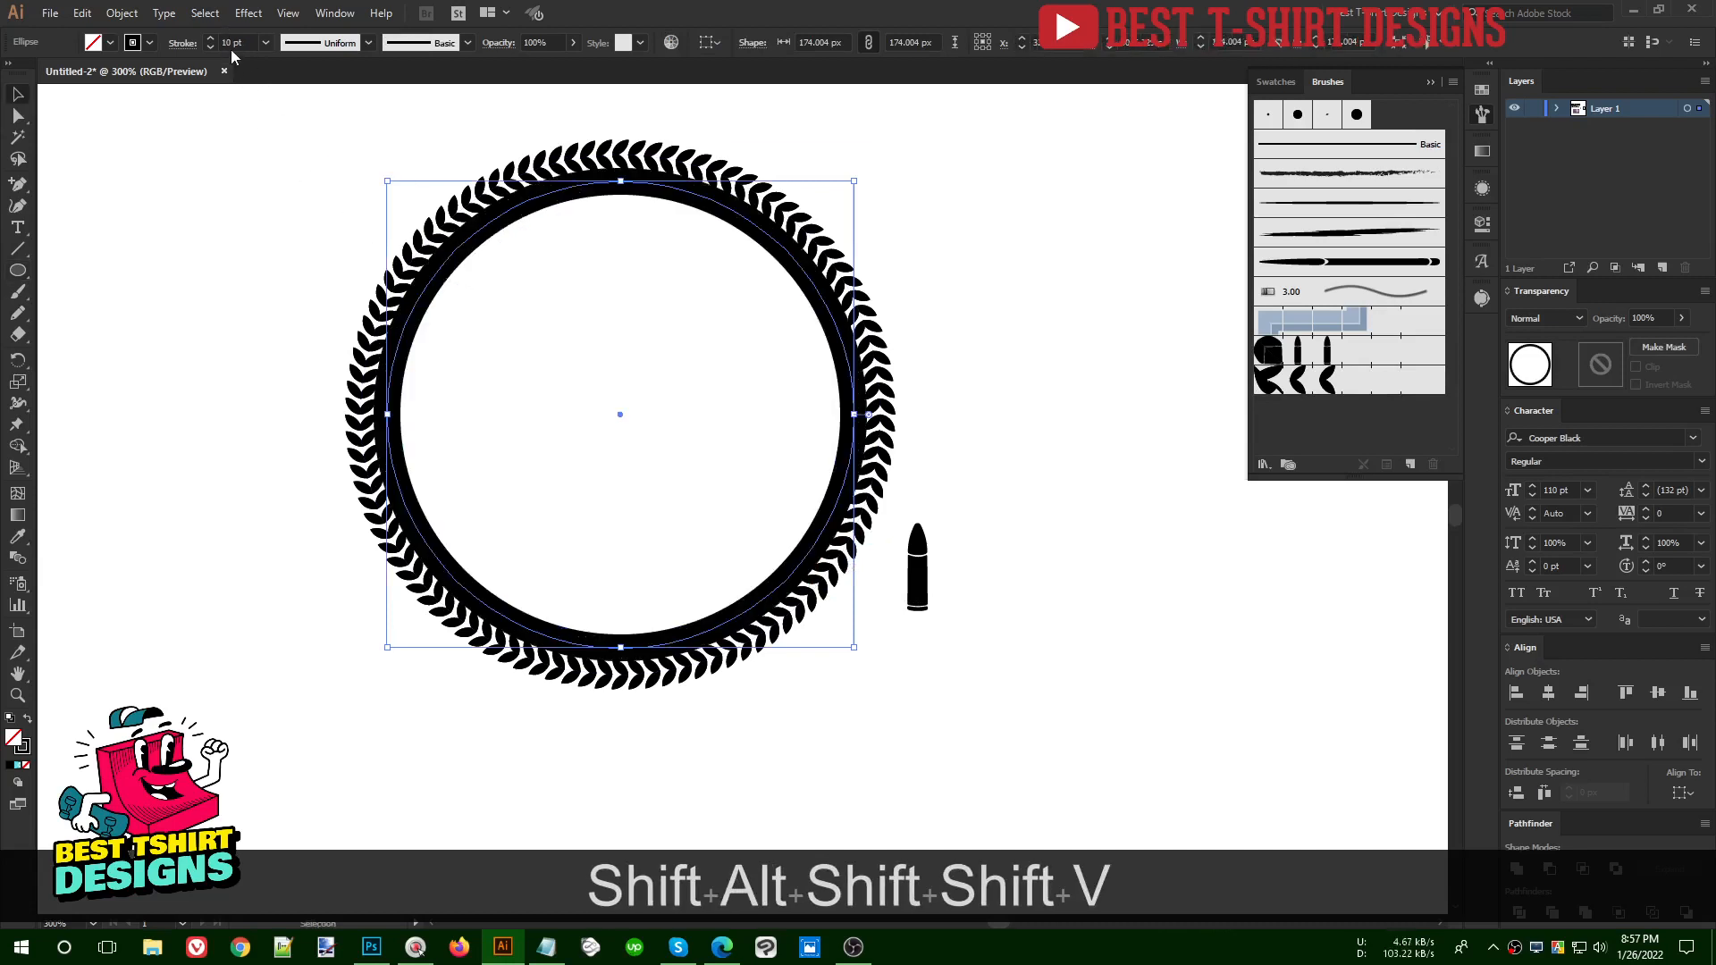
scroll(230, 50, "down", 2)
- Offset the inner circle's path by 20 px to add an outer border around the leaf ring
key("ctrl+alt+f")
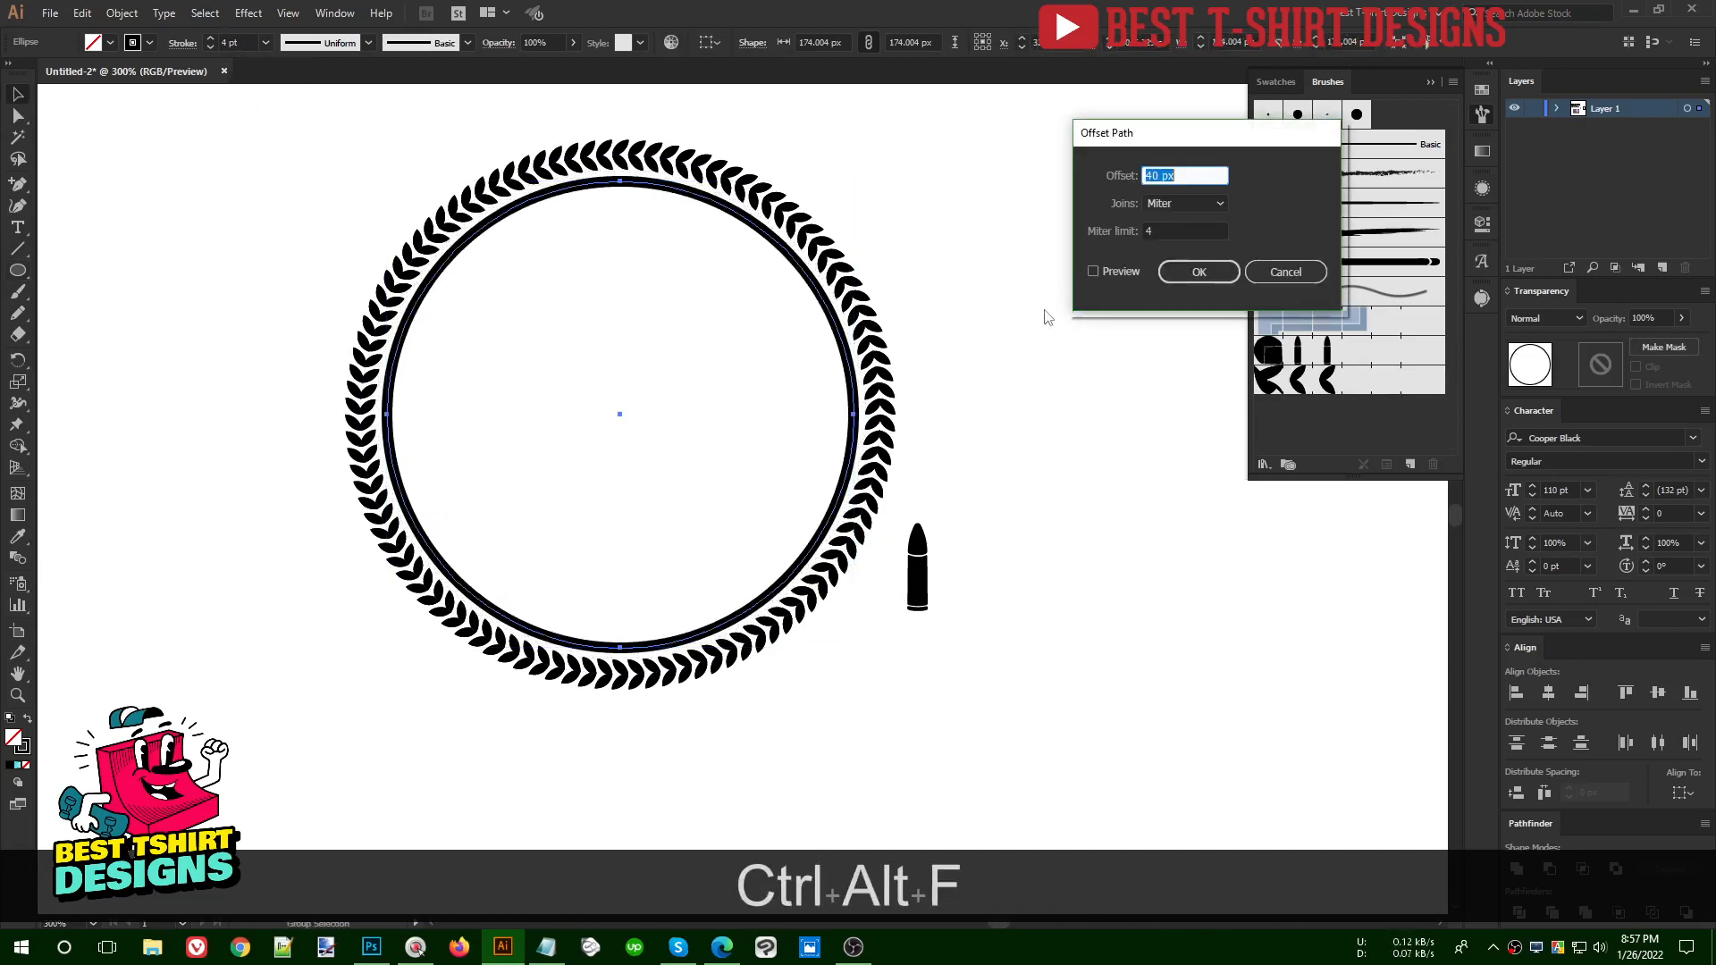
left_click(1093, 272)
scroll(1185, 175, "down", 2)
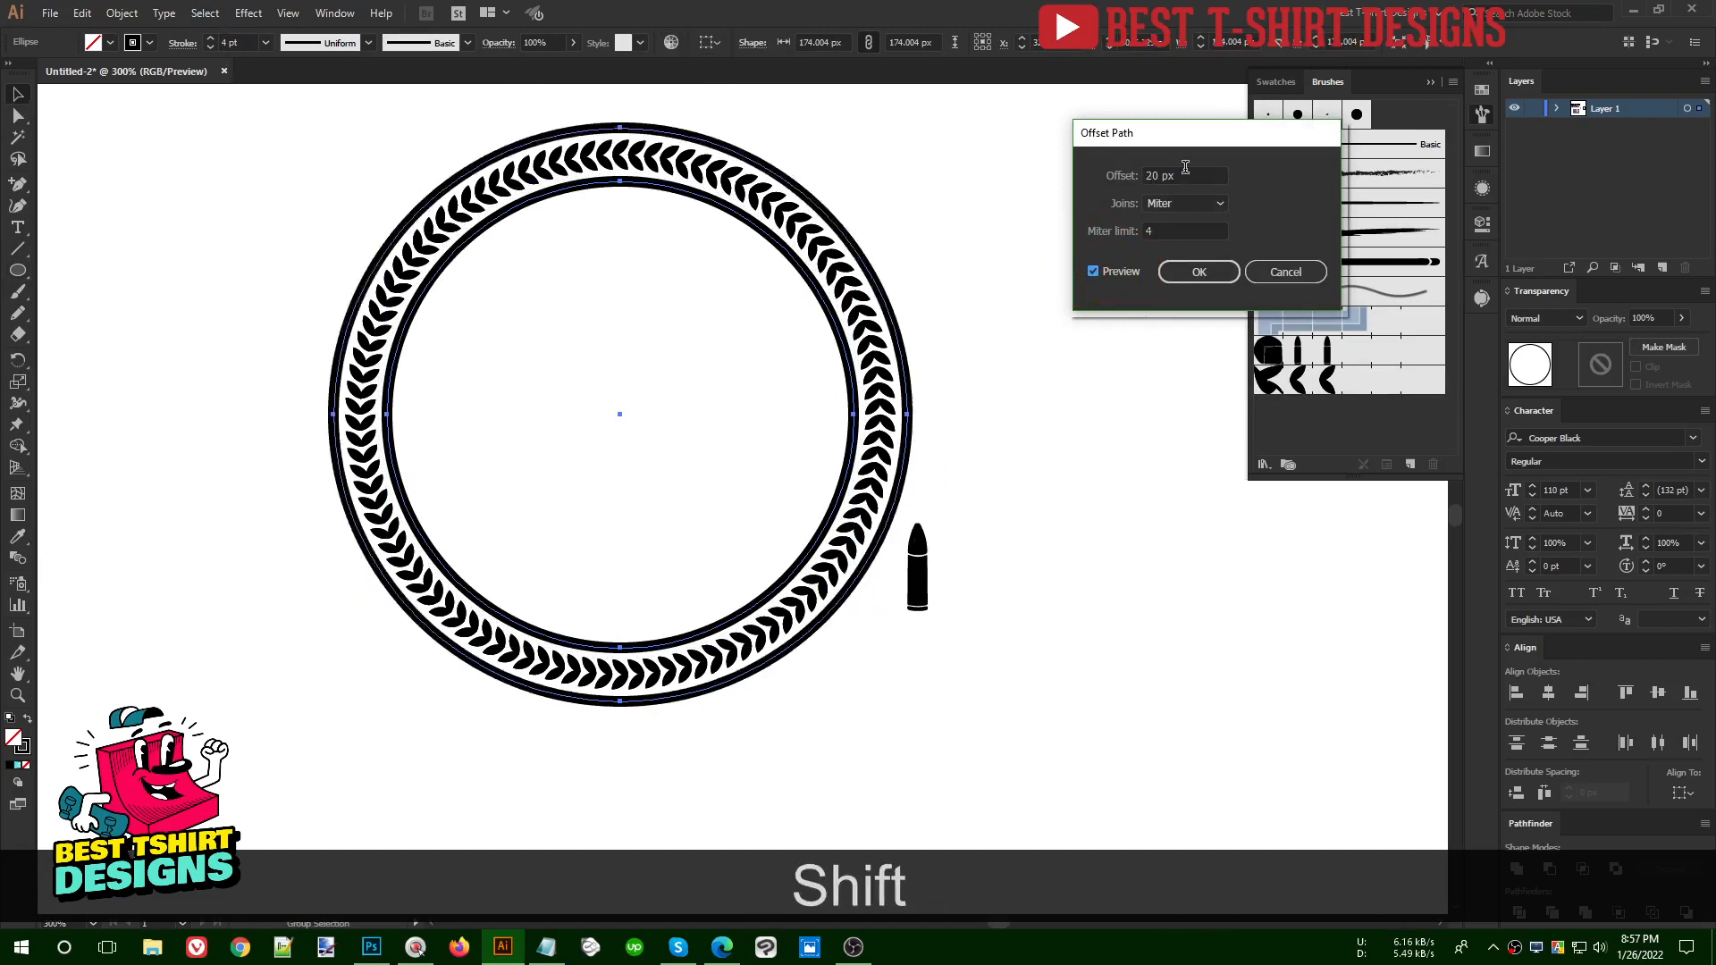
left_click(1192, 272)
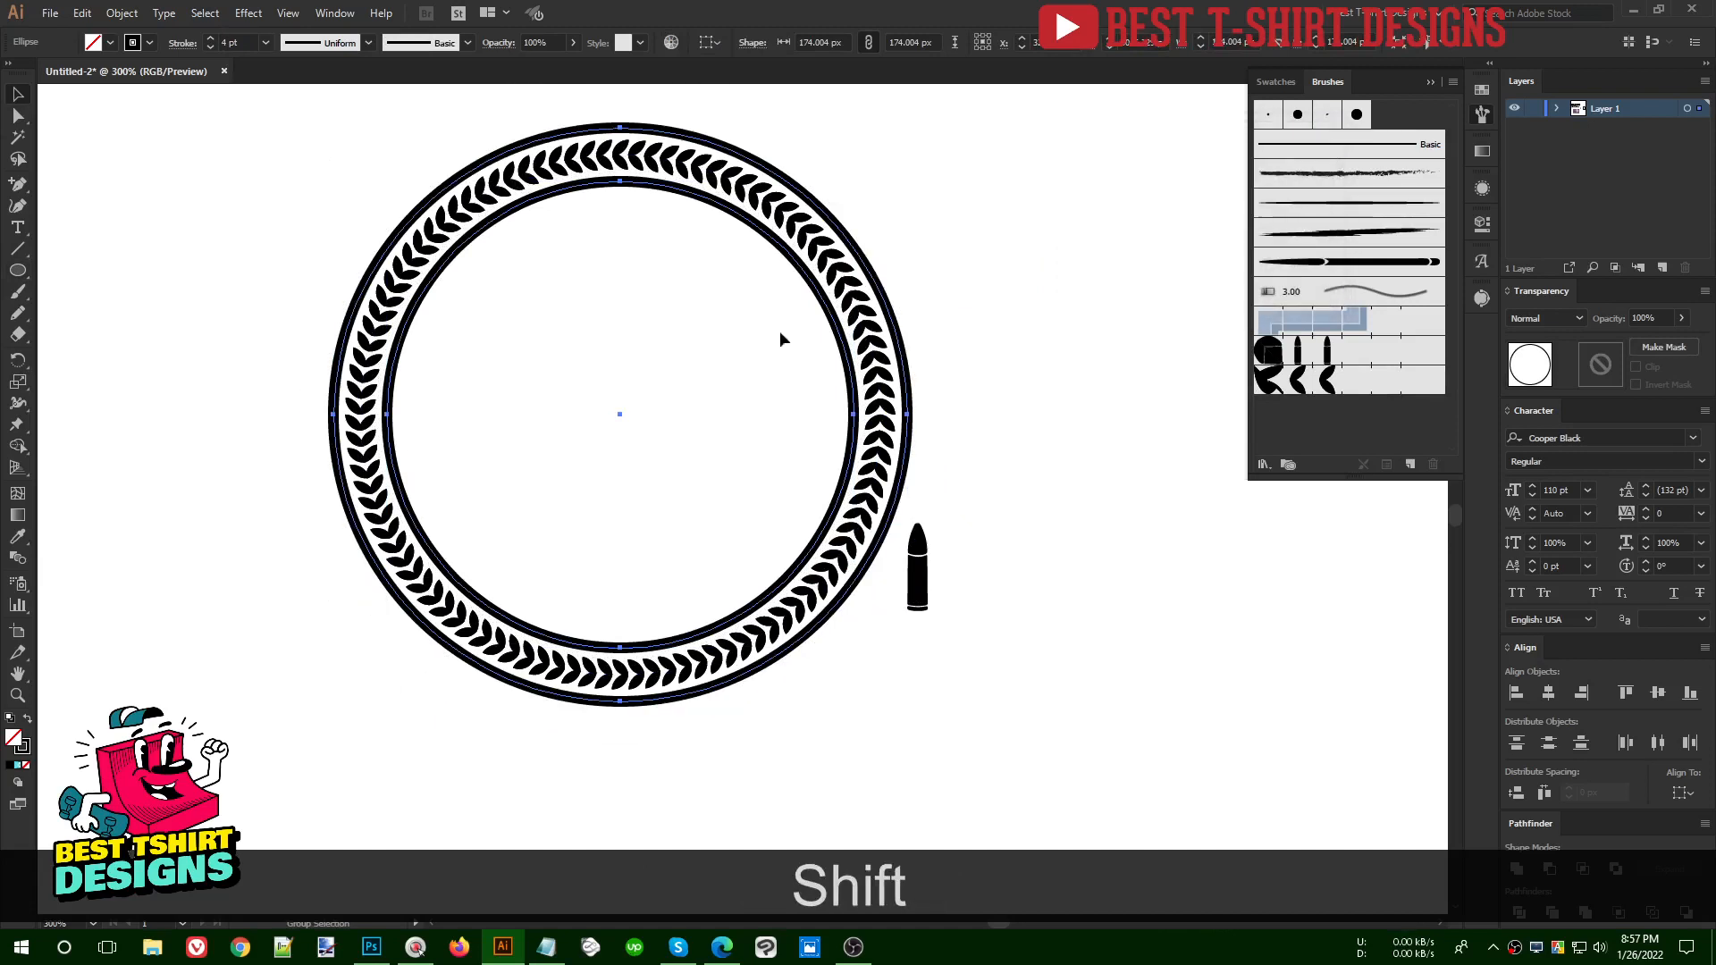
- Center-align the leaf ring and both border circles horizontally and vertically, and move the badge away from the bullet
key("v")
left_click(765, 42)
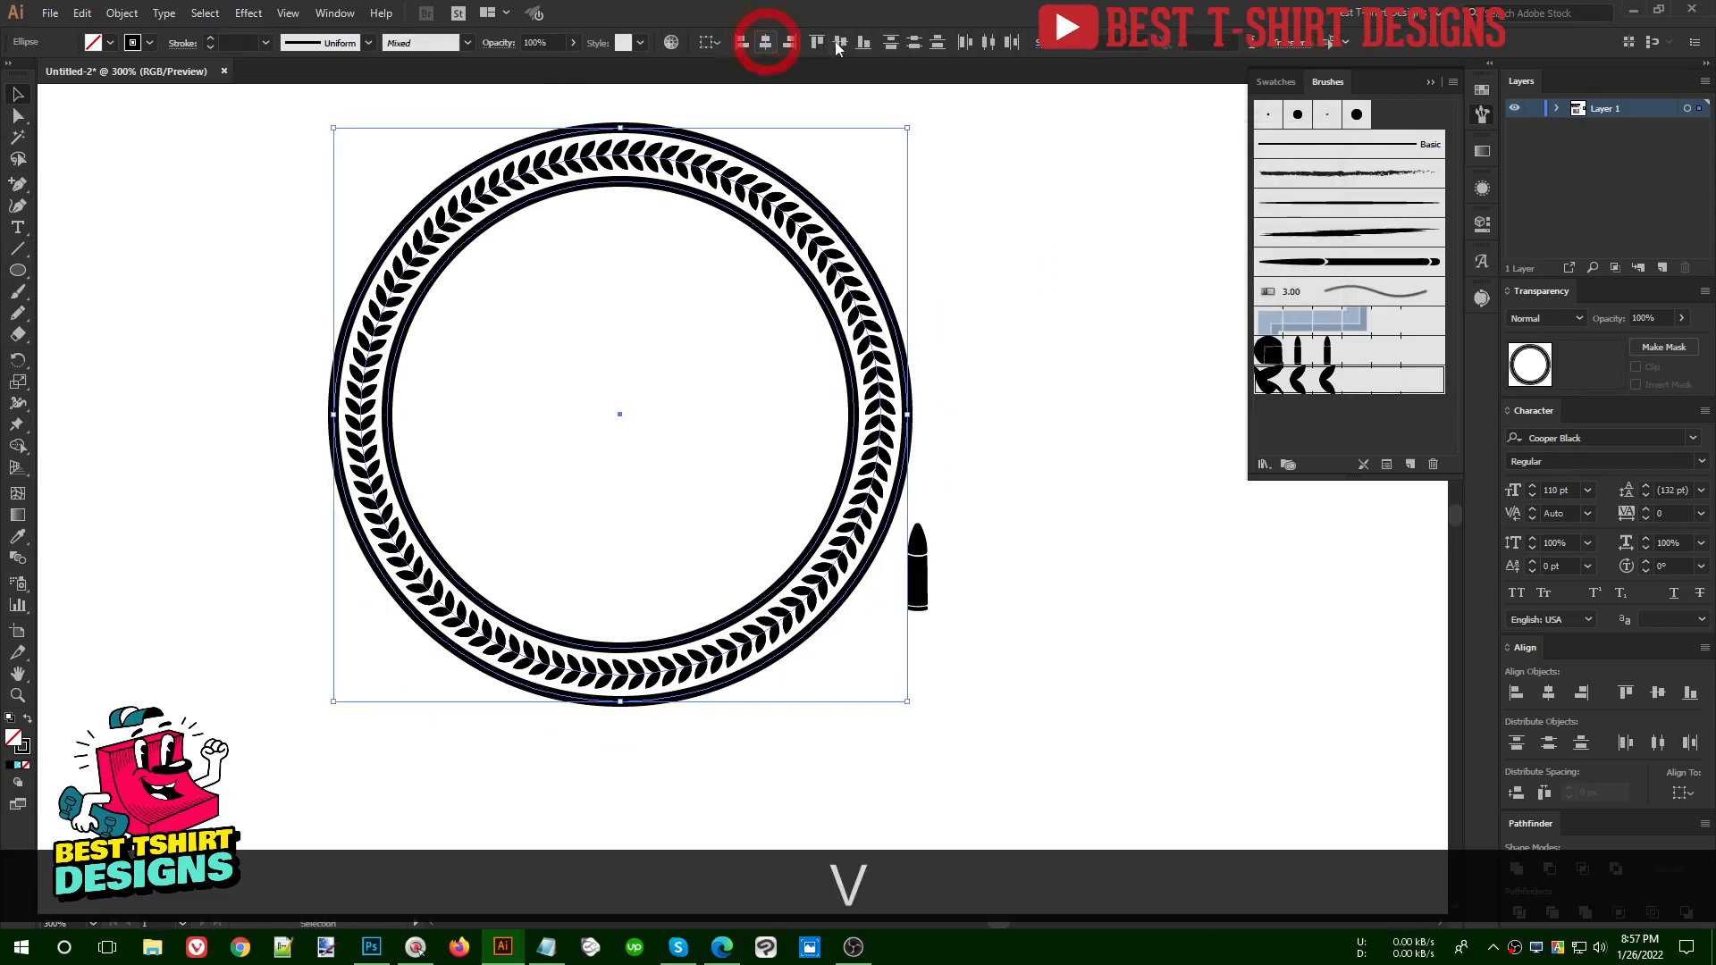
left_click(840, 42)
left_click_drag(785, 218, 626, 257)
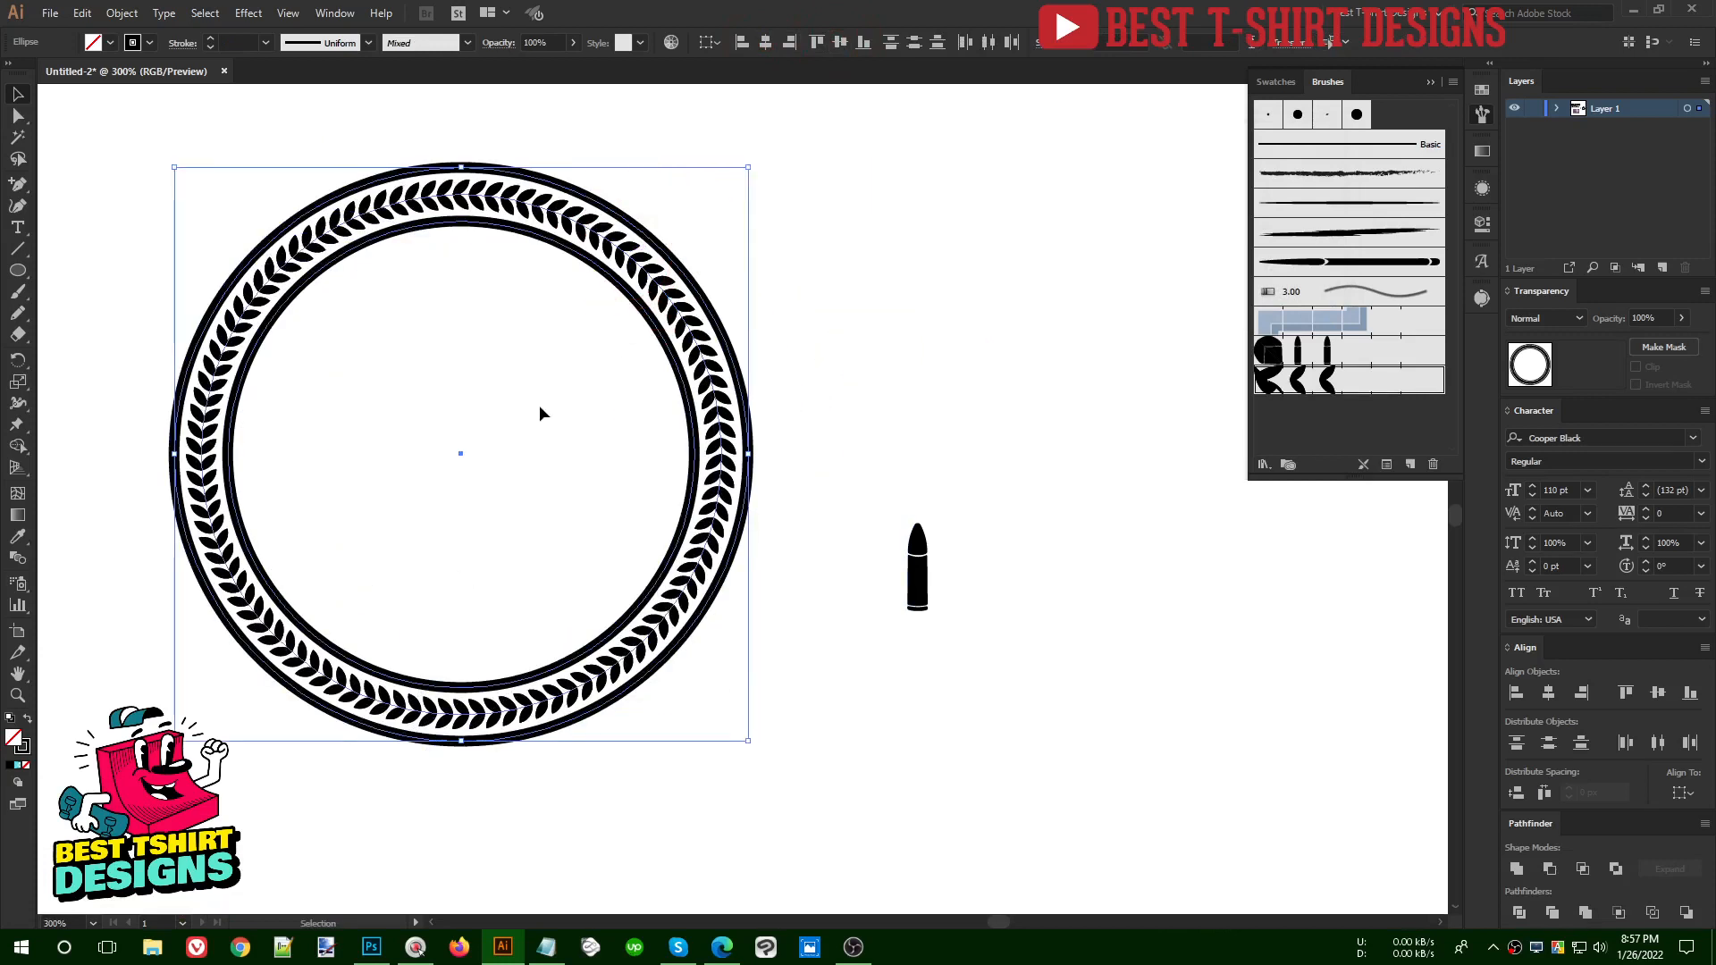
left_click(864, 325)
- Delete the leaf motif, the leaf-ring badge and the bullet shape beside the brush headings
scroll(808, 326, "down", 2)
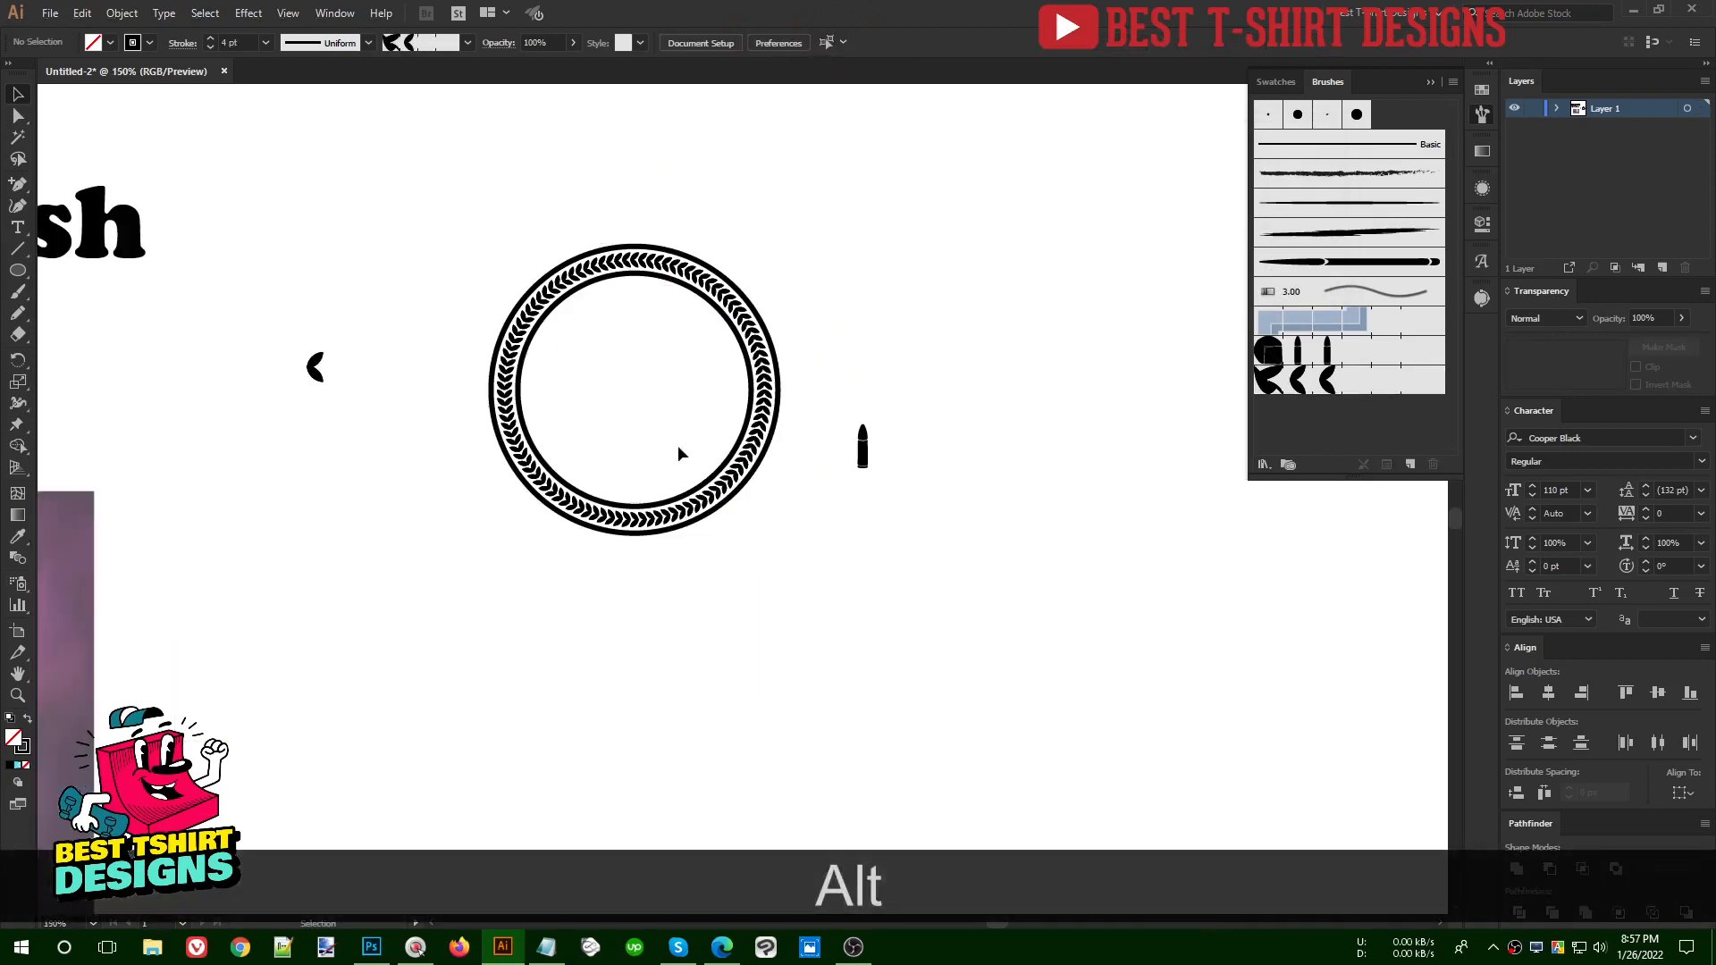
scroll(946, 466, "down", 1)
left_click_drag(617, 601, 843, 601)
scroll(718, 449, "down", 1)
scroll(414, 404, "up", 1)
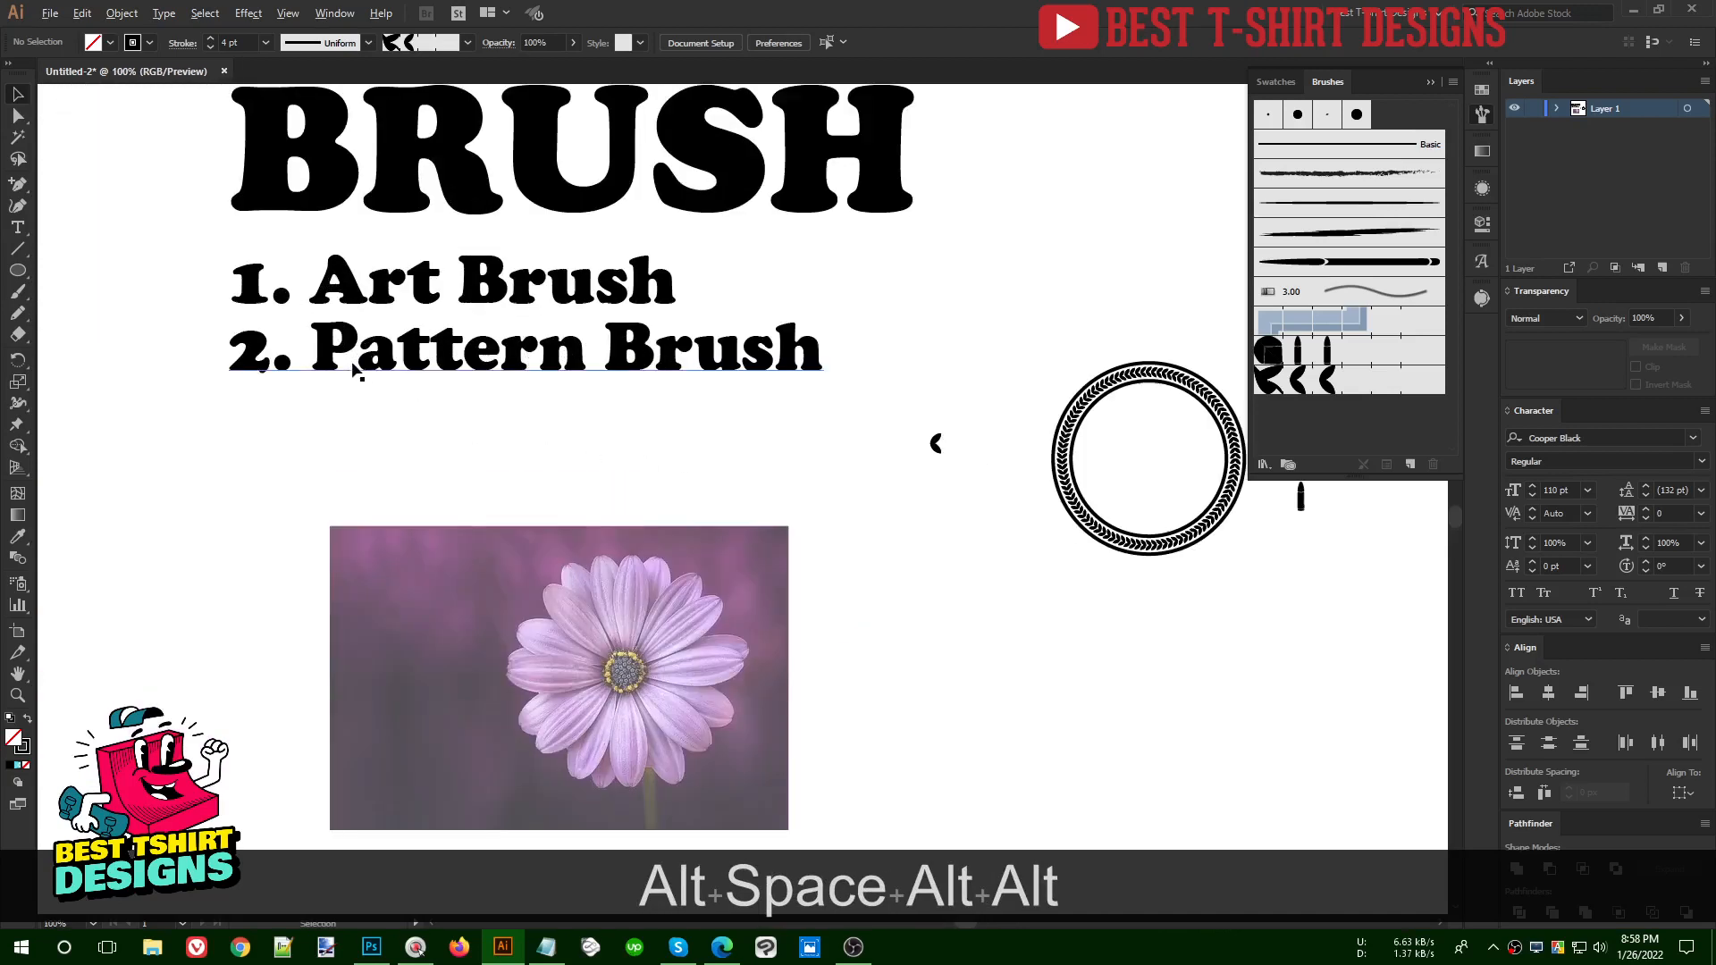
scroll(568, 317, "down", 1)
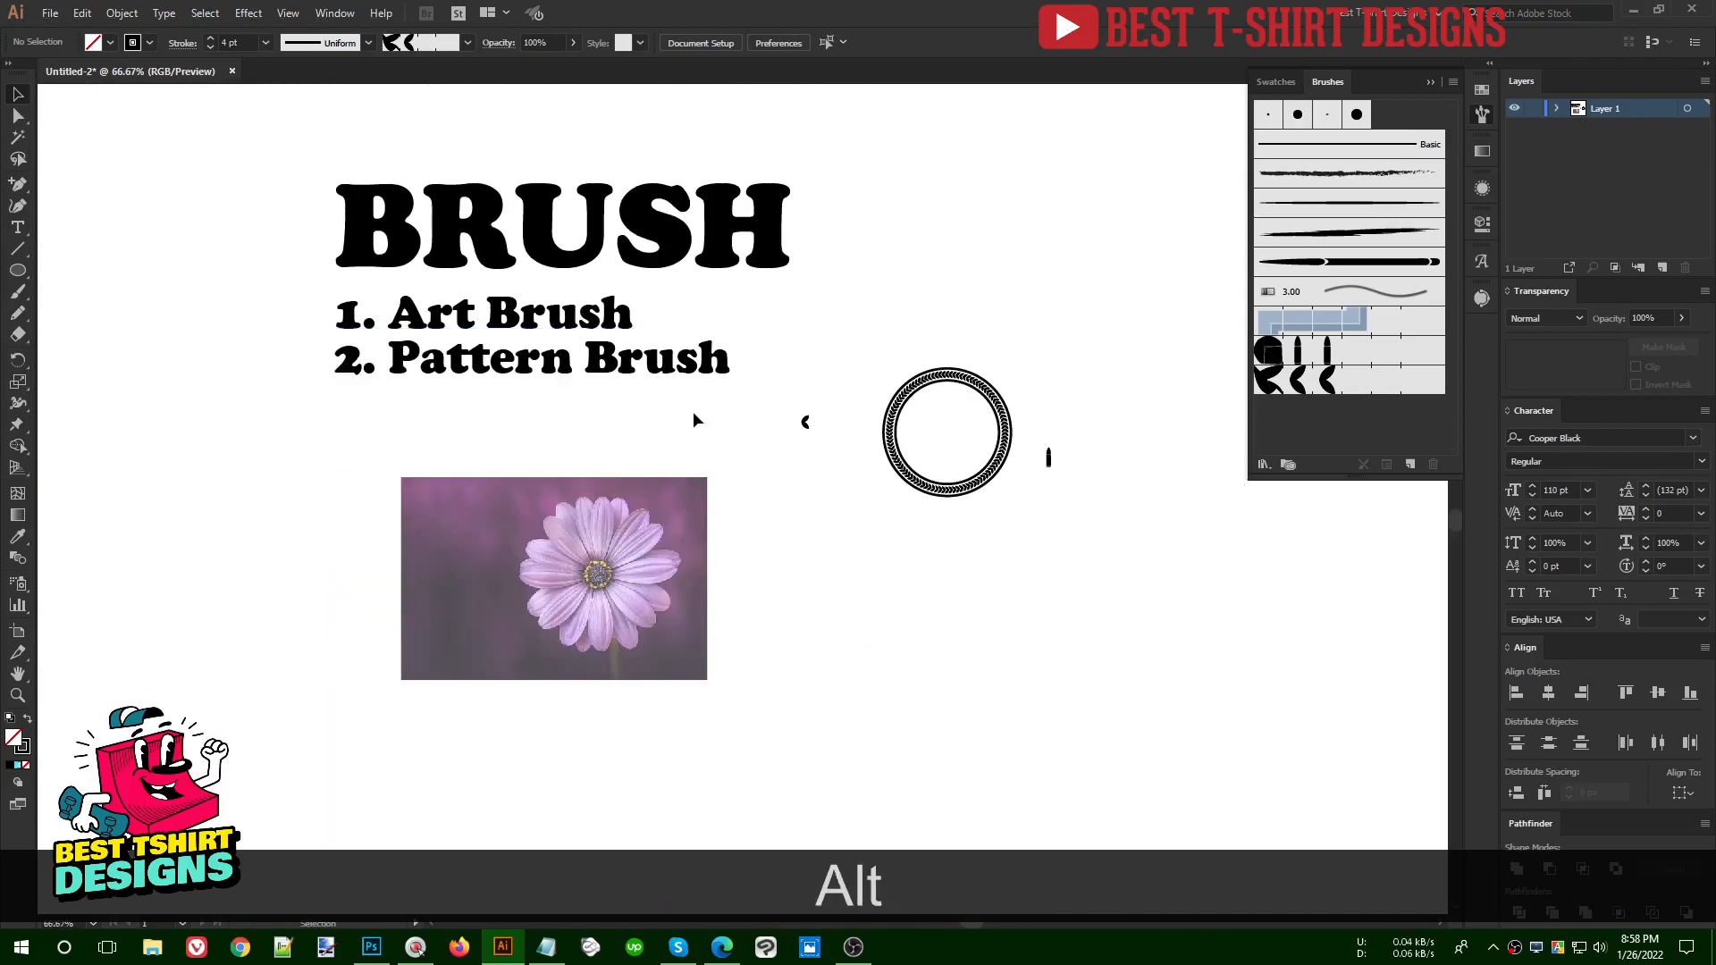
left_click_drag(776, 323, 1080, 548)
key("Delete")
scroll(922, 534, "up", 1)
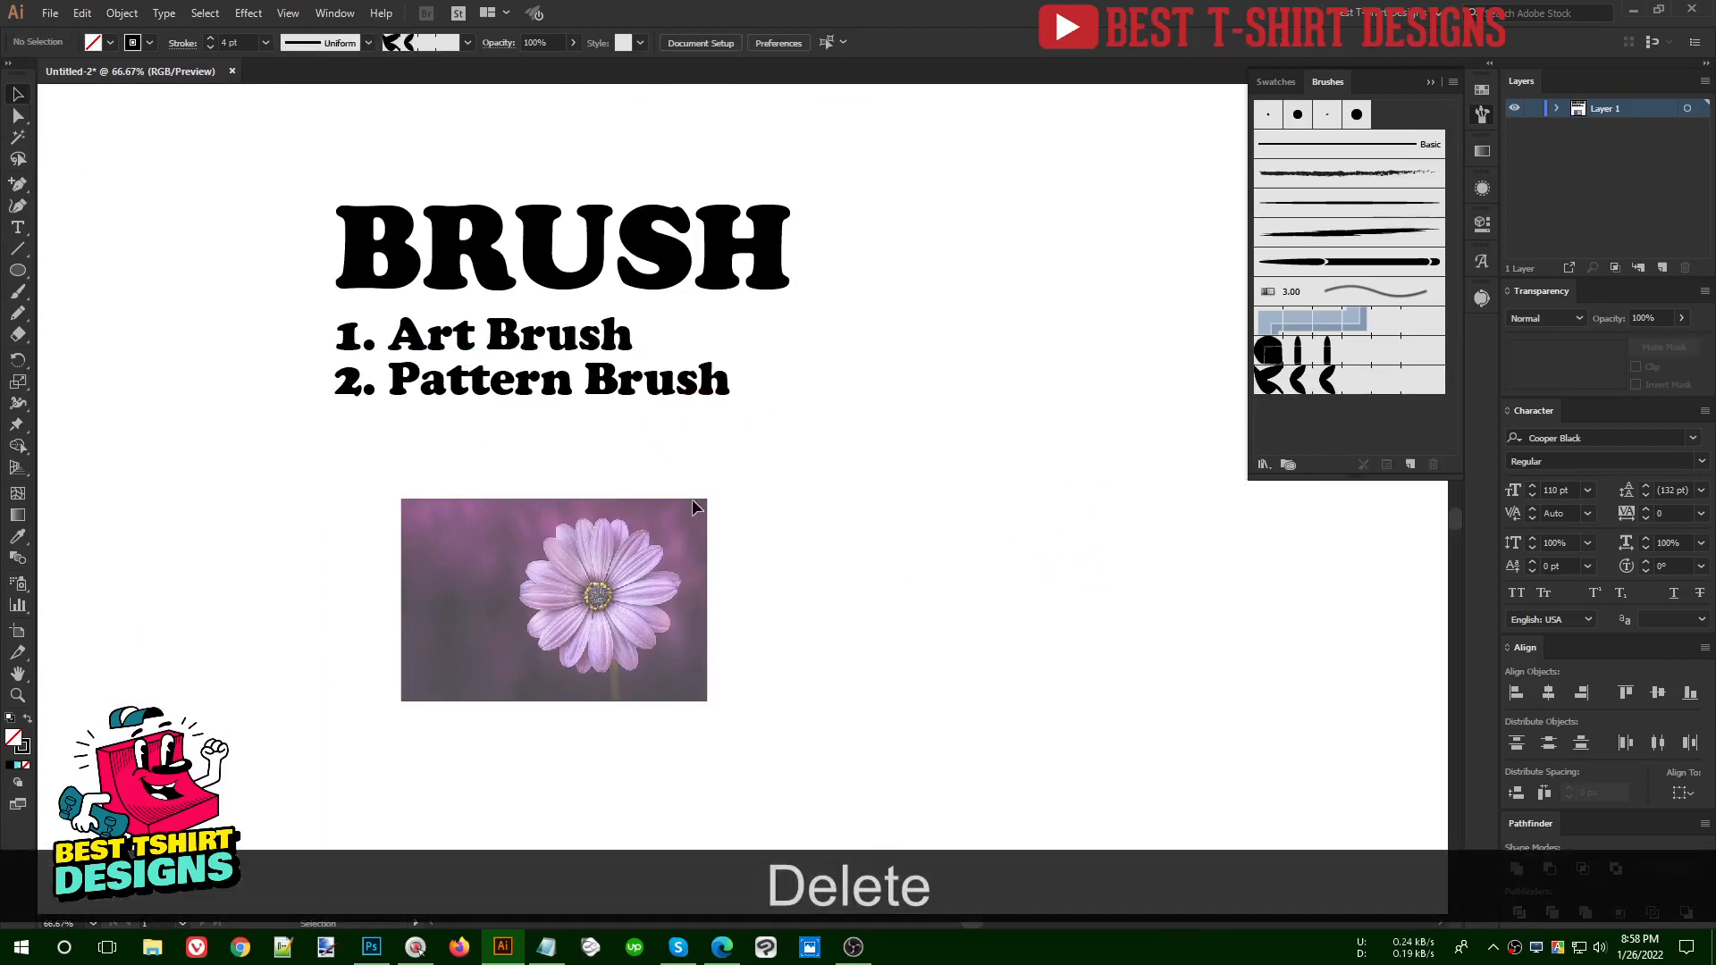
left_click_drag(266, 143, 807, 488)
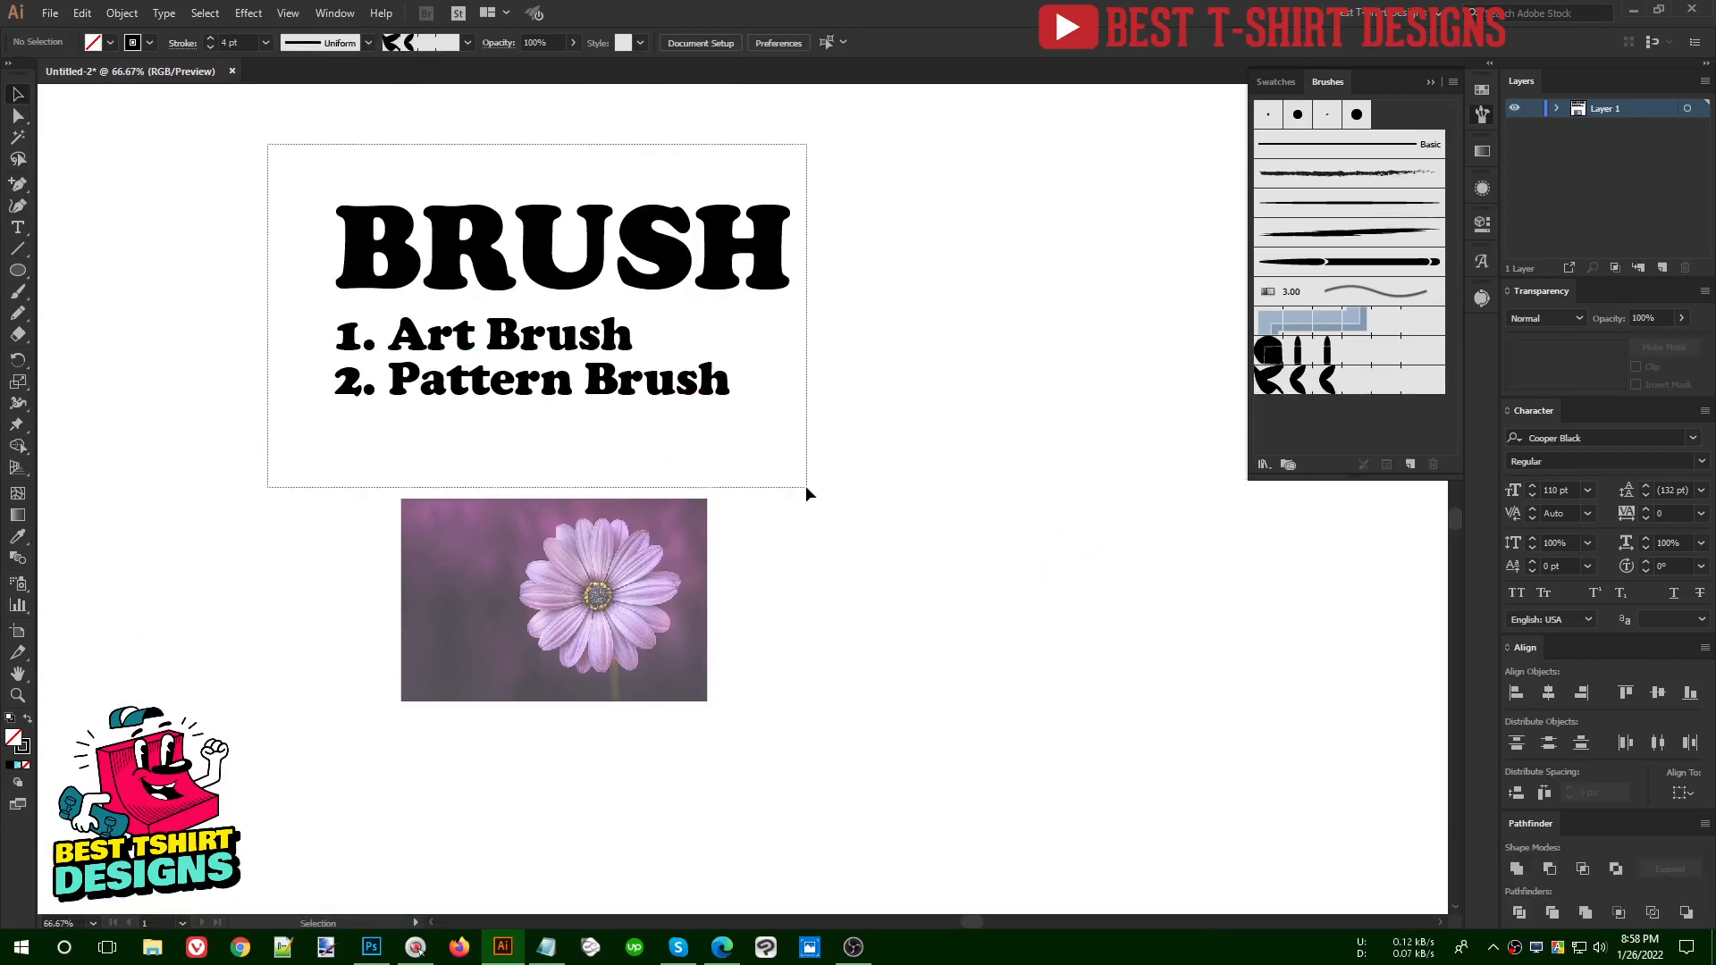
left_click(839, 442)
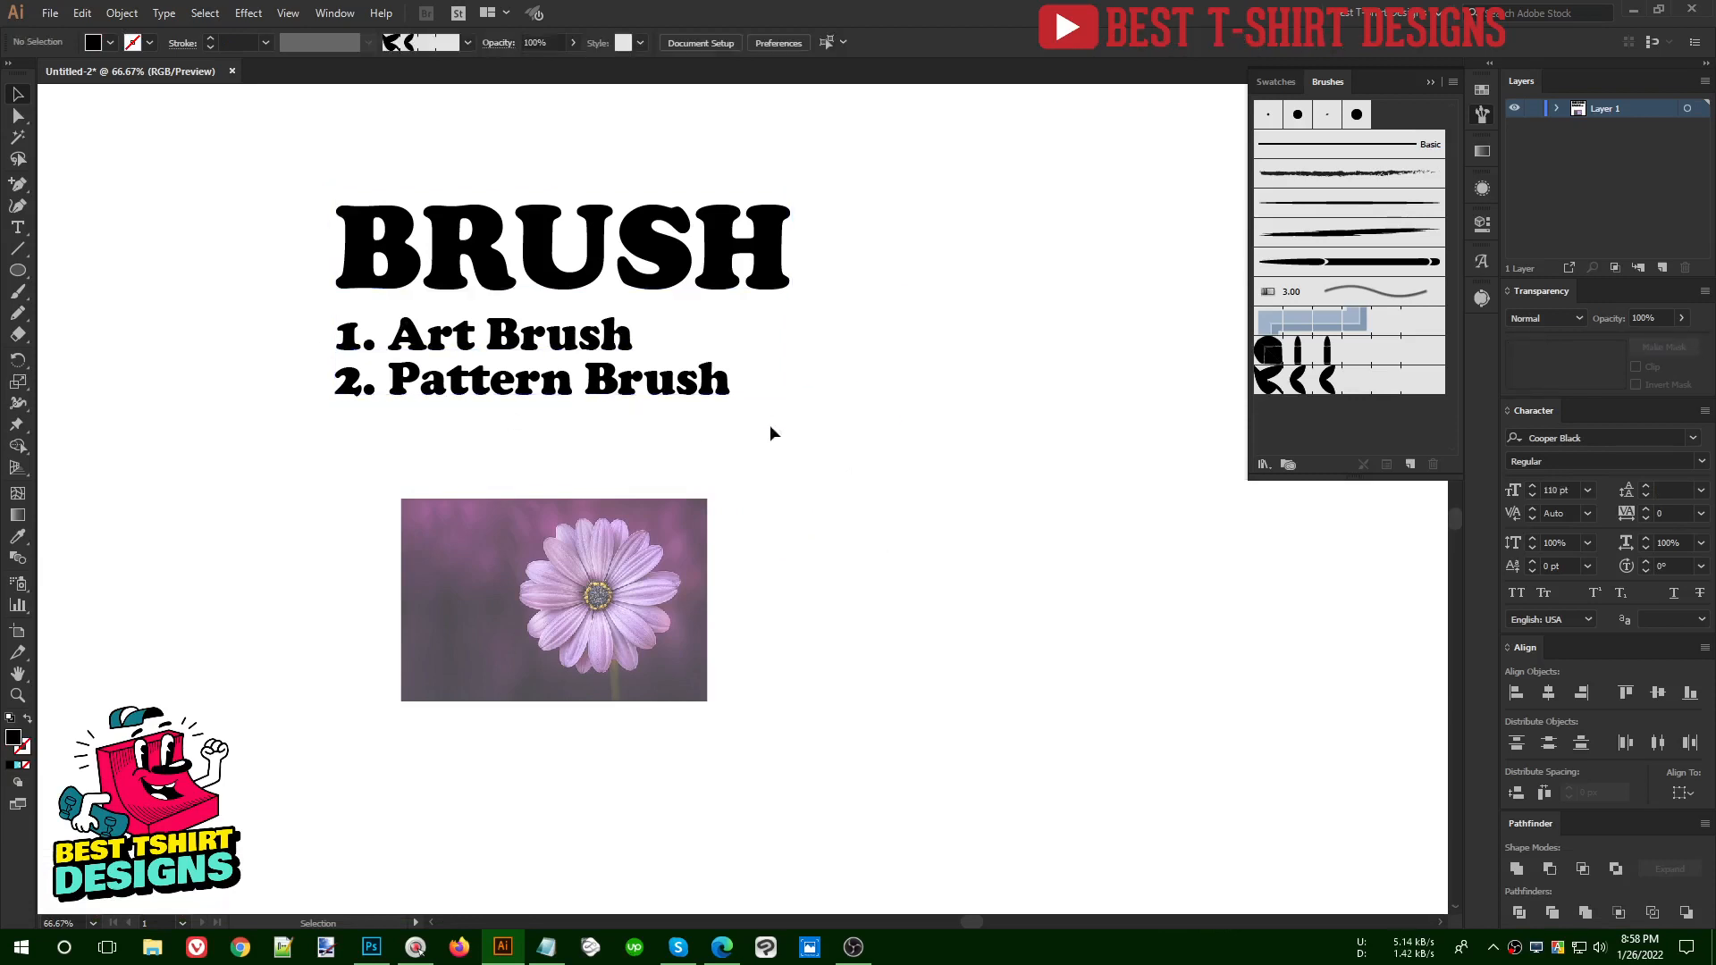
mouse_move(897, 449)
left_mouse_down()
mouse_move(213, 114)
mouse_move(872, 527)
mouse_move(906, 457)
mouse_move(277, 153)
left_mouse_up()
left_click(287, 191)
left_click(905, 456)
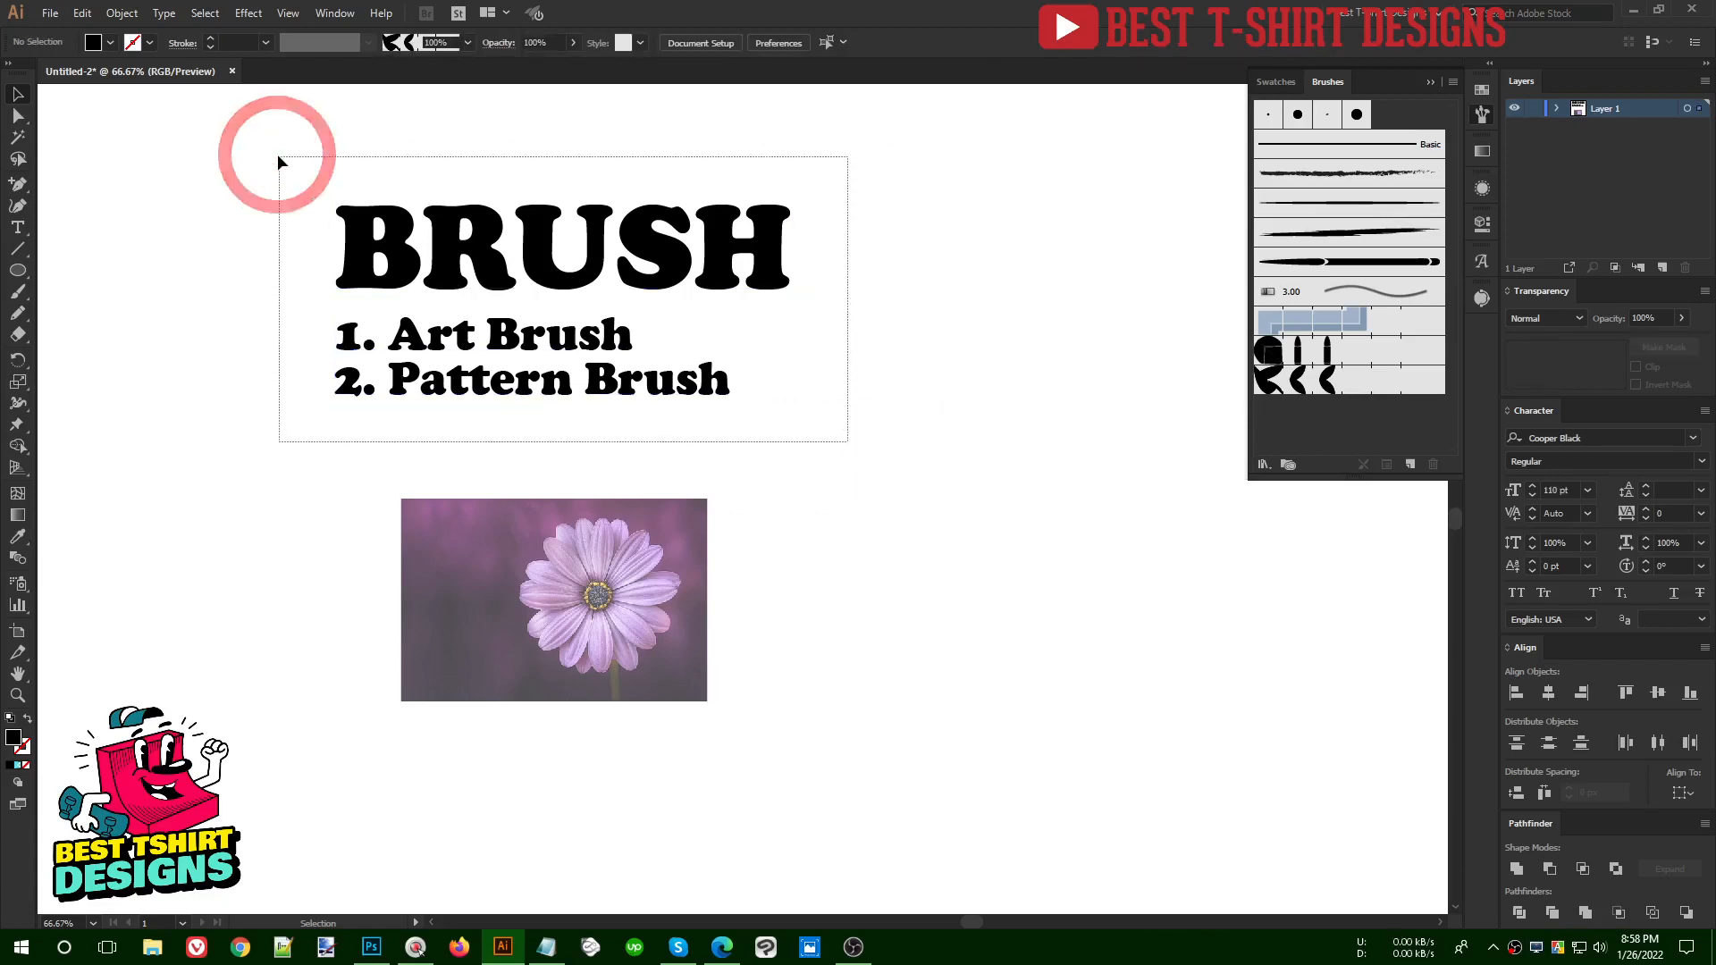
left_click(277, 154)
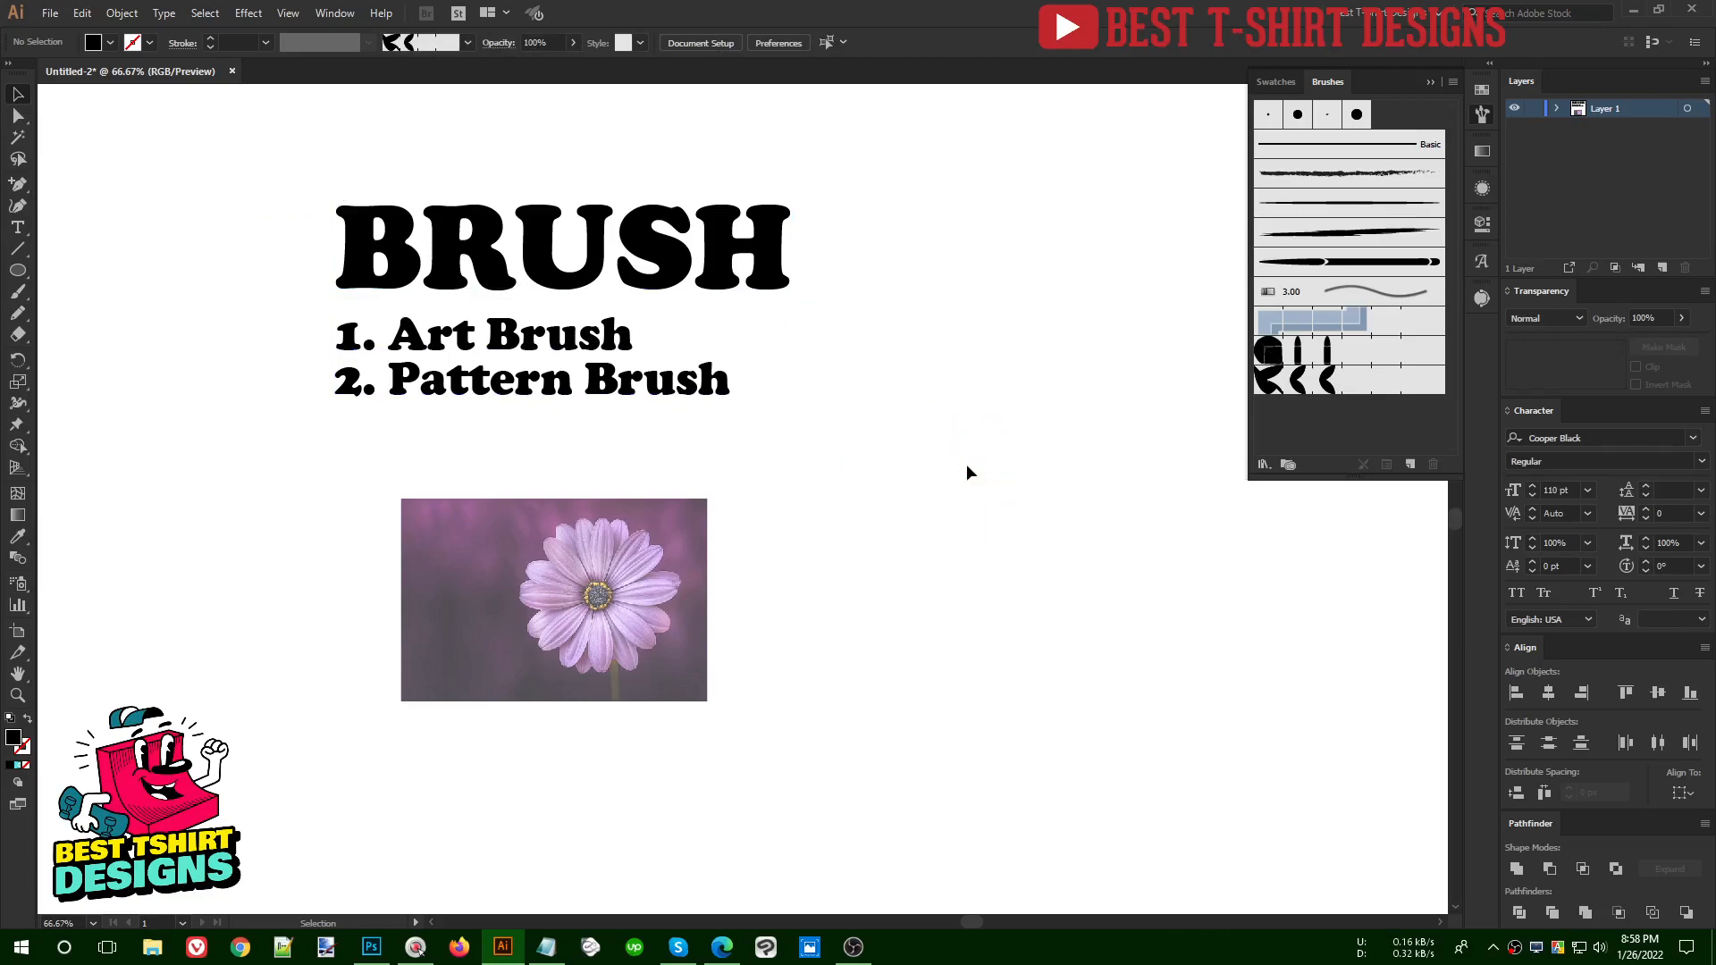